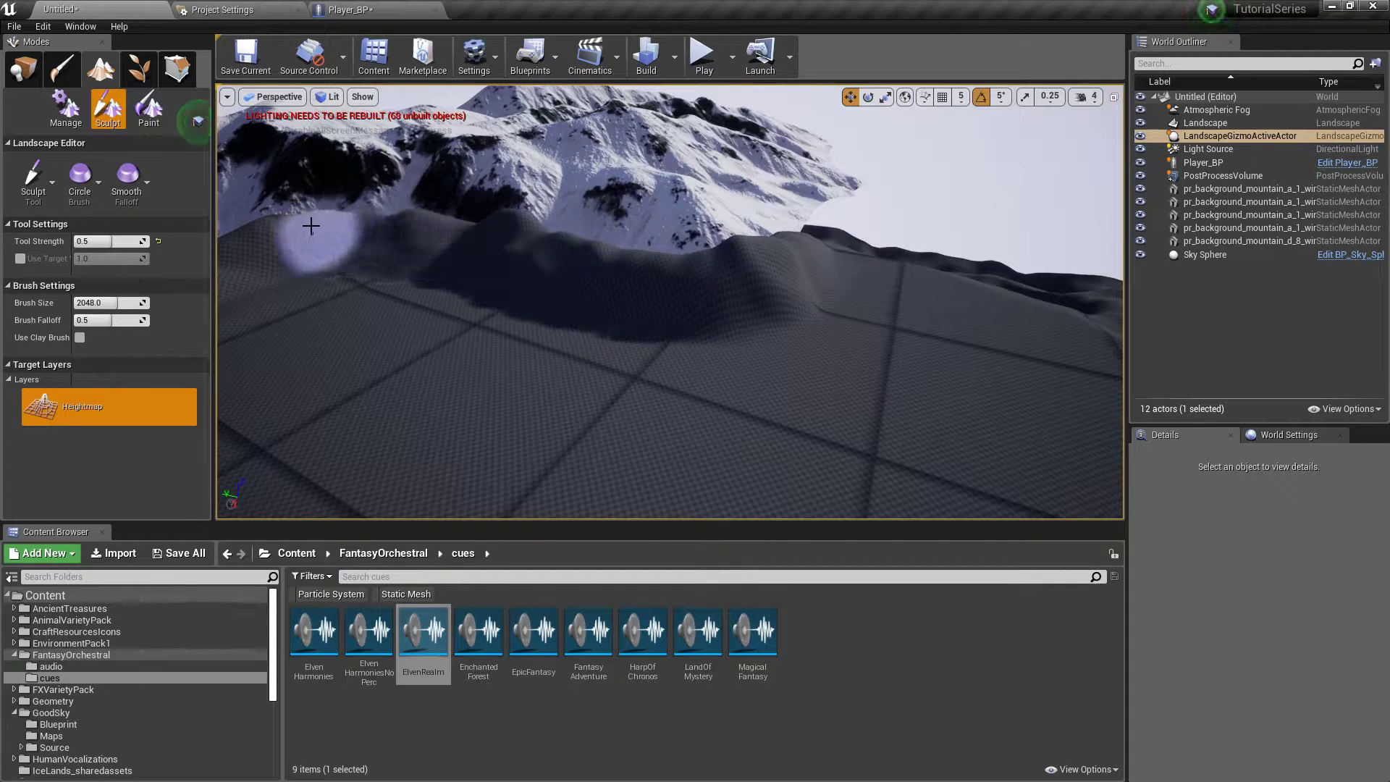
- Sculpt raised hills along the landscape's edge below the snowy mountains, using a 2048 brush at 0.5 strength
{"action": "right_click_drag", "start_coordinate": [483, 236], "coordinate": [503, 236]}
{"action": "left_click_drag", "start_coordinate": [503, 236], "coordinate": [673, 212]}
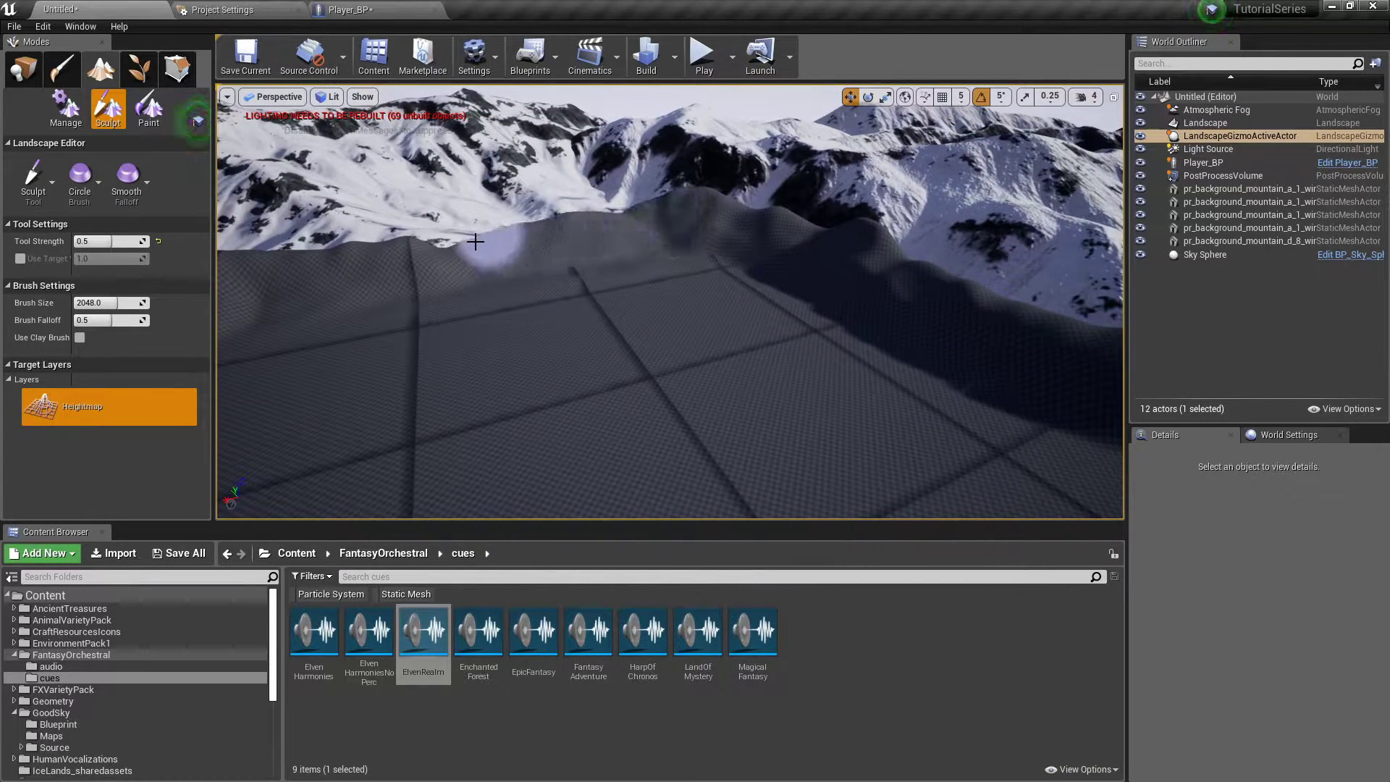
{"action": "left_click_drag", "start_coordinate": [435, 253], "coordinate": [521, 252]}
{"action": "mouse_move", "coordinate": [623, 226]}
{"action": "right_mouse_down"}
{"action": "mouse_move", "coordinate": [514, 227]}
{"action": "mouse_move", "coordinate": [747, 223]}
{"action": "right_mouse_up"}
{"action": "right_click_drag", "start_coordinate": [492, 279], "coordinate": [616, 286]}
{"action": "mouse_move", "coordinate": [497, 296]}
{"action": "right_mouse_down"}
{"action": "mouse_move", "coordinate": [559, 273]}
{"action": "mouse_move", "coordinate": [806, 290]}
{"action": "right_mouse_up"}
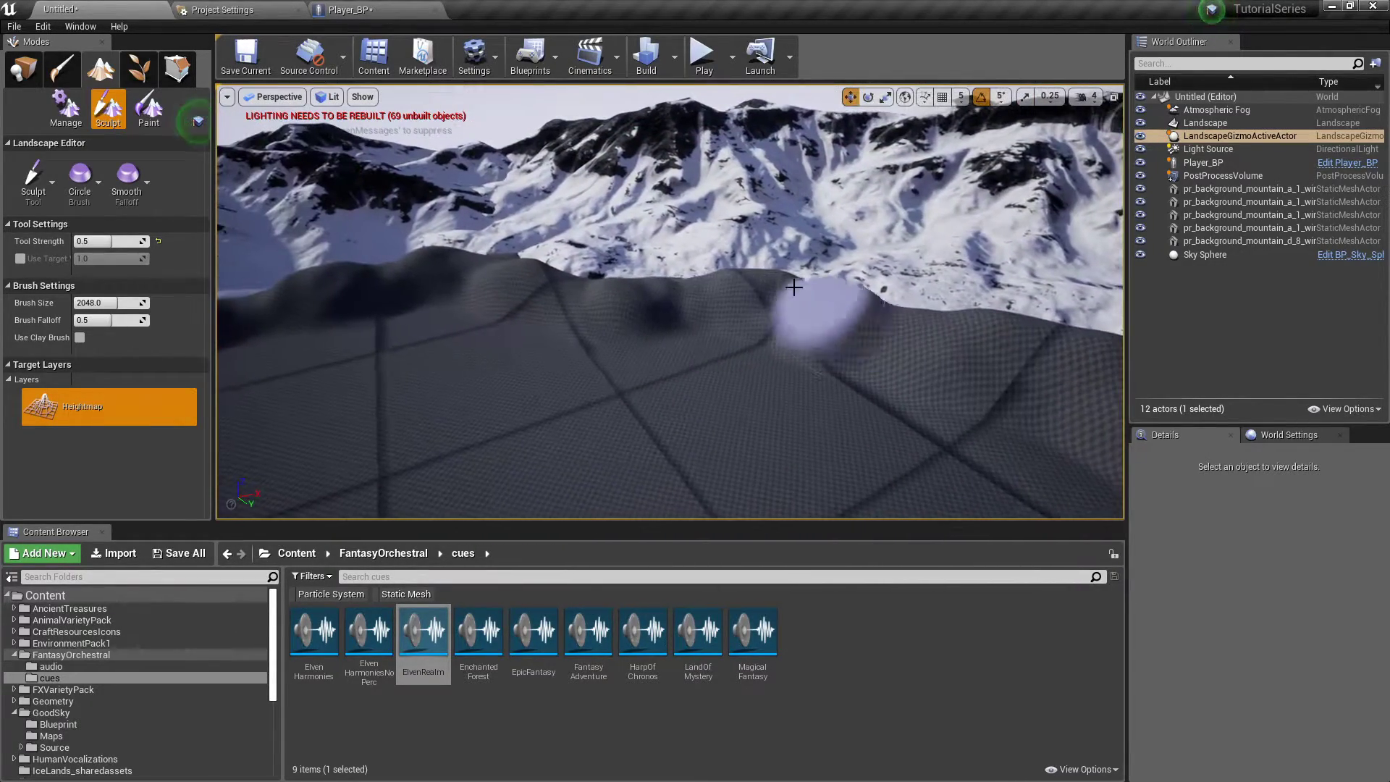
- Extend the sculpted ridge around the remaining landscape borders to enclose the flat central area
{"action": "mouse_move", "coordinate": [523, 263]}
{"action": "right_mouse_down"}
{"action": "mouse_move", "coordinate": [672, 265]}
{"action": "mouse_move", "coordinate": [619, 246]}
{"action": "right_mouse_up"}
{"action": "left_click", "coordinate": [672, 265]}
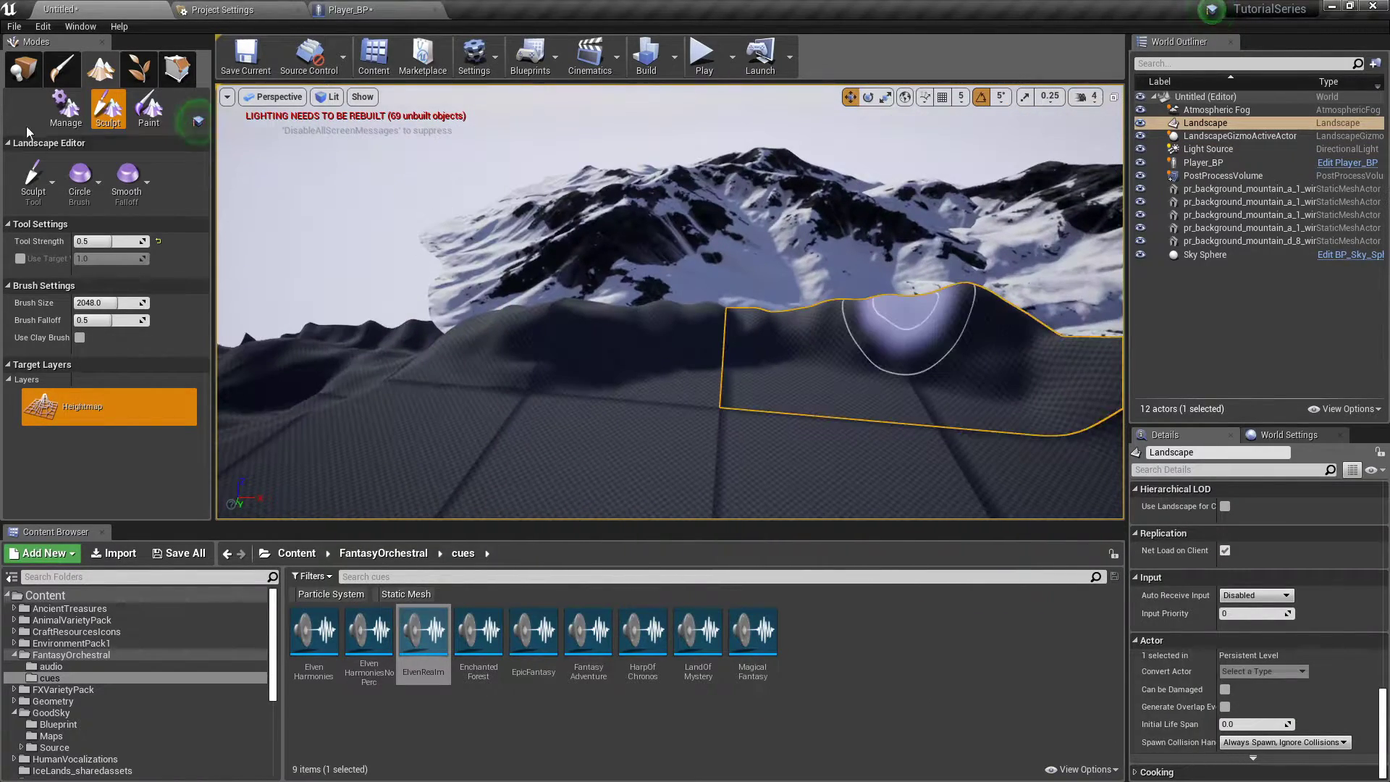
{"action": "left_click", "coordinate": [907, 307]}
{"action": "right_click_drag", "start_coordinate": [907, 307], "coordinate": [642, 253]}
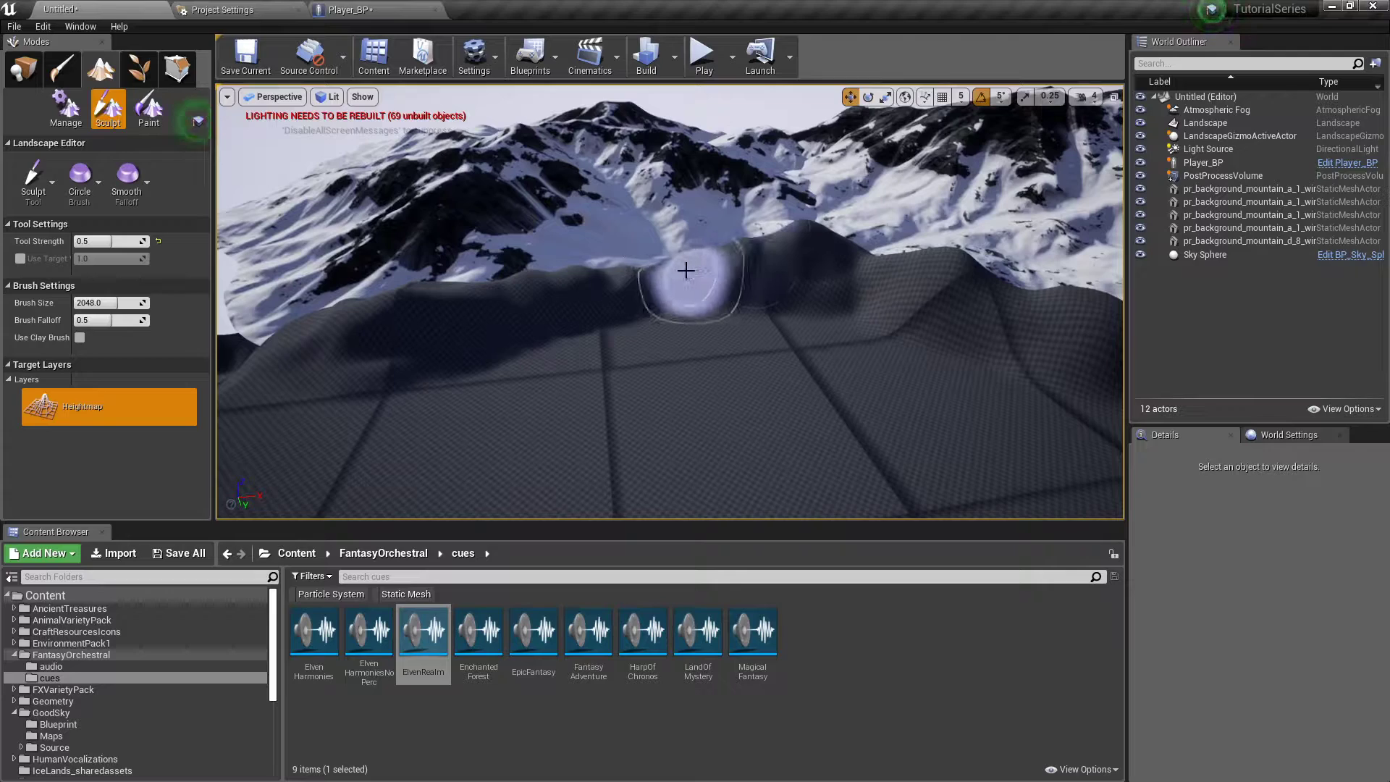
{"action": "mouse_move", "coordinate": [370, 284]}
{"action": "right_mouse_down"}
{"action": "mouse_move", "coordinate": [523, 277]}
{"action": "mouse_move", "coordinate": [507, 262]}
{"action": "mouse_move", "coordinate": [495, 278]}
{"action": "mouse_move", "coordinate": [519, 233]}
{"action": "mouse_move", "coordinate": [677, 313]}
{"action": "right_mouse_up"}
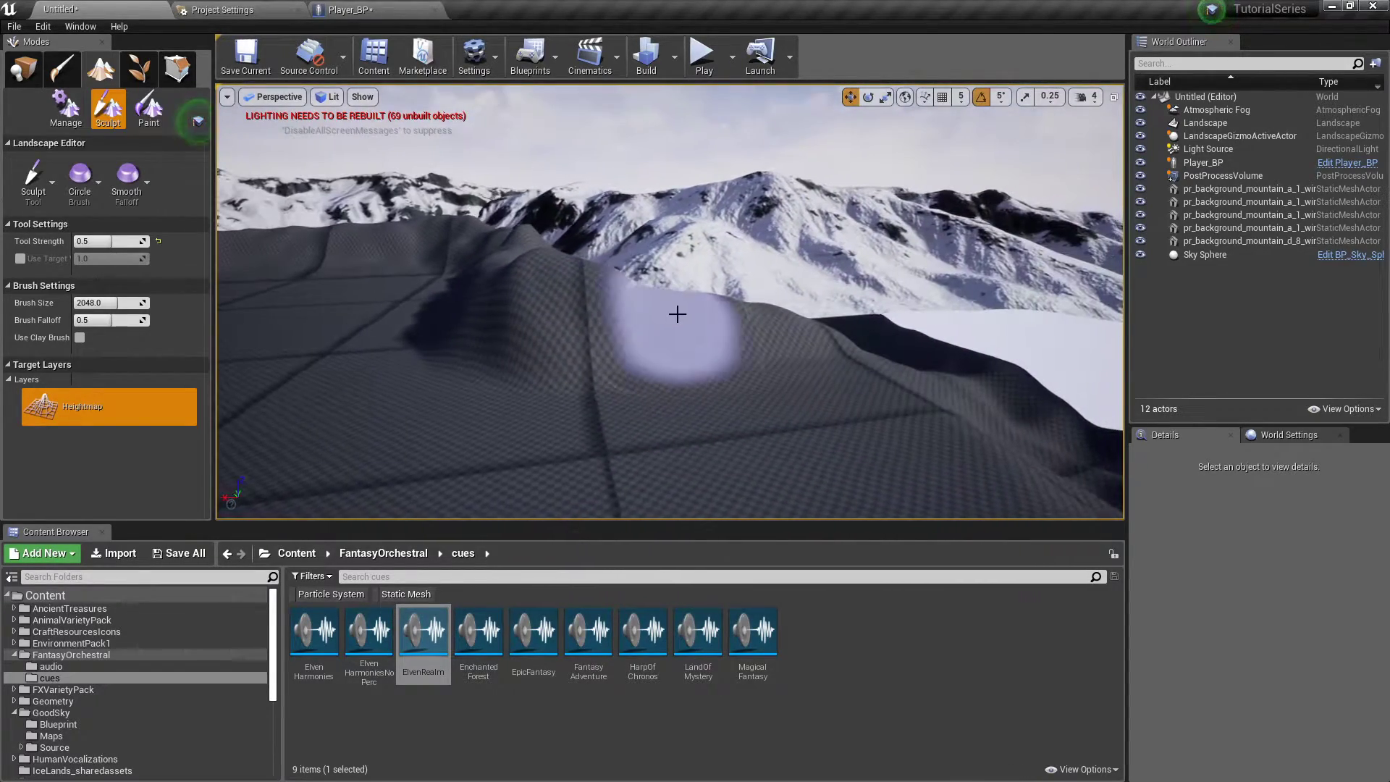
{"action": "right_click_drag", "start_coordinate": [825, 296], "coordinate": [698, 327]}
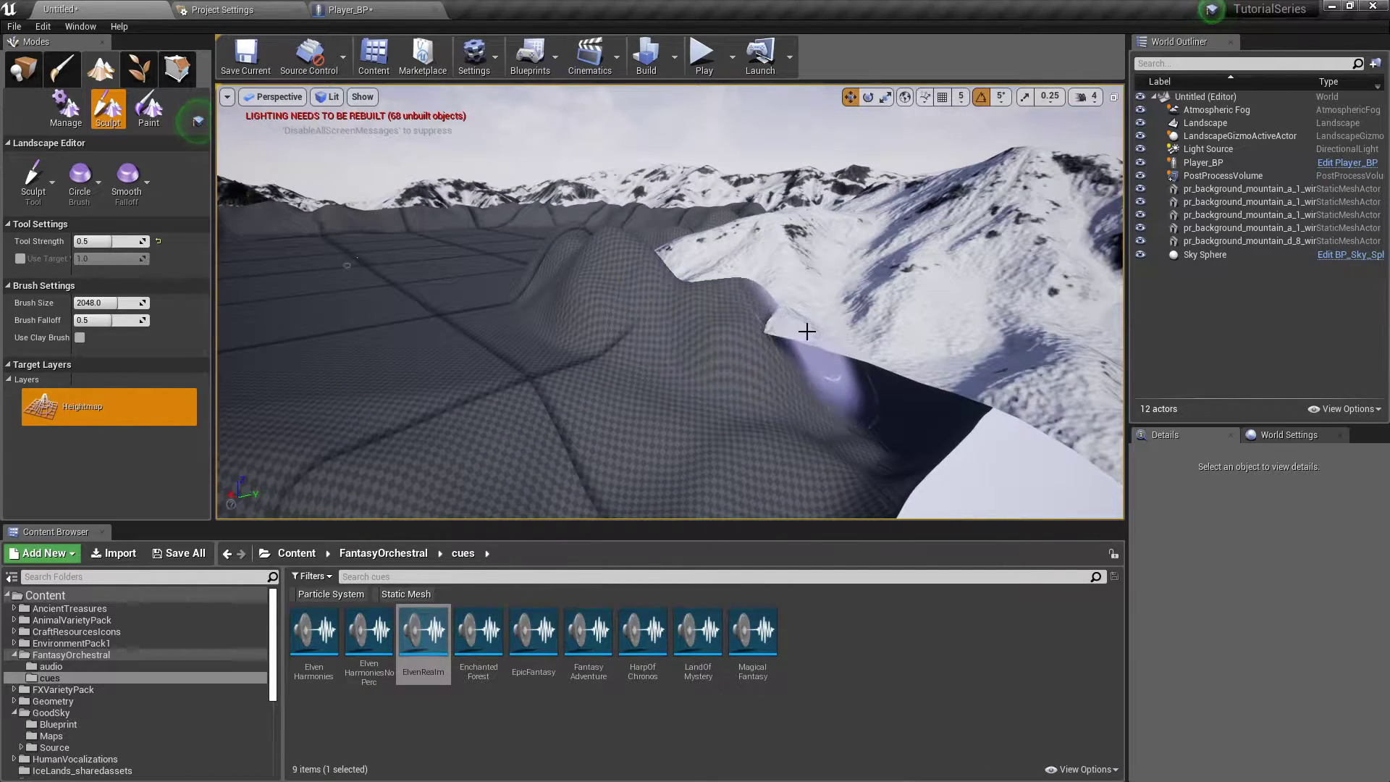
{"action": "mouse_move", "coordinate": [944, 421]}
{"action": "right_mouse_down"}
{"action": "mouse_move", "coordinate": [910, 256]}
{"action": "mouse_move", "coordinate": [833, 270]}
{"action": "right_mouse_up"}
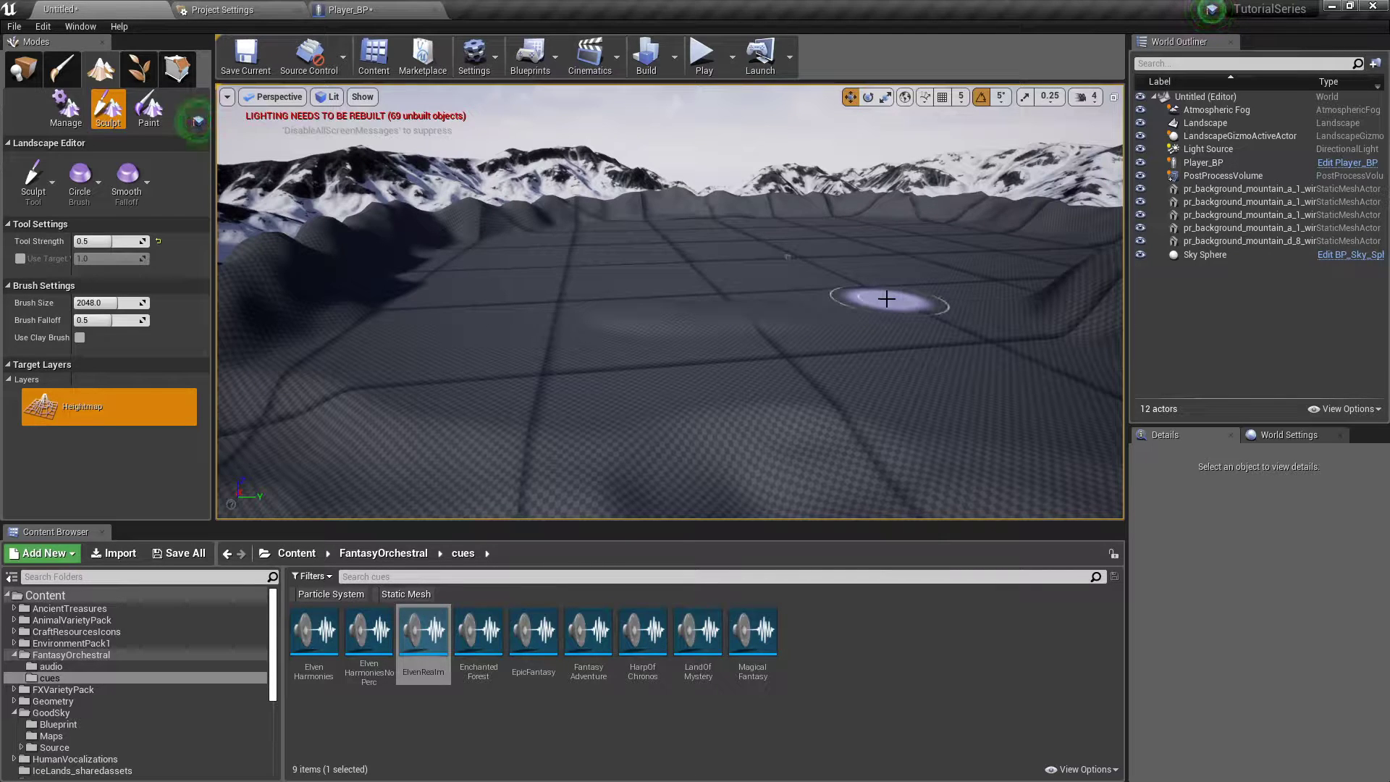
- Undo the last sculpt stroke on the landscape
{"action": "key", "text": "ctrl+z"}
{"action": "right_click_drag", "start_coordinate": [745, 304], "coordinate": [740, 257]}
{"action": "mouse_move", "coordinate": [915, 353]}
{"action": "right_mouse_down"}
{"action": "mouse_move", "coordinate": [855, 352]}
{"action": "mouse_move", "coordinate": [959, 352]}
{"action": "mouse_move", "coordinate": [574, 342]}
{"action": "mouse_move", "coordinate": [739, 307]}
{"action": "right_mouse_up"}
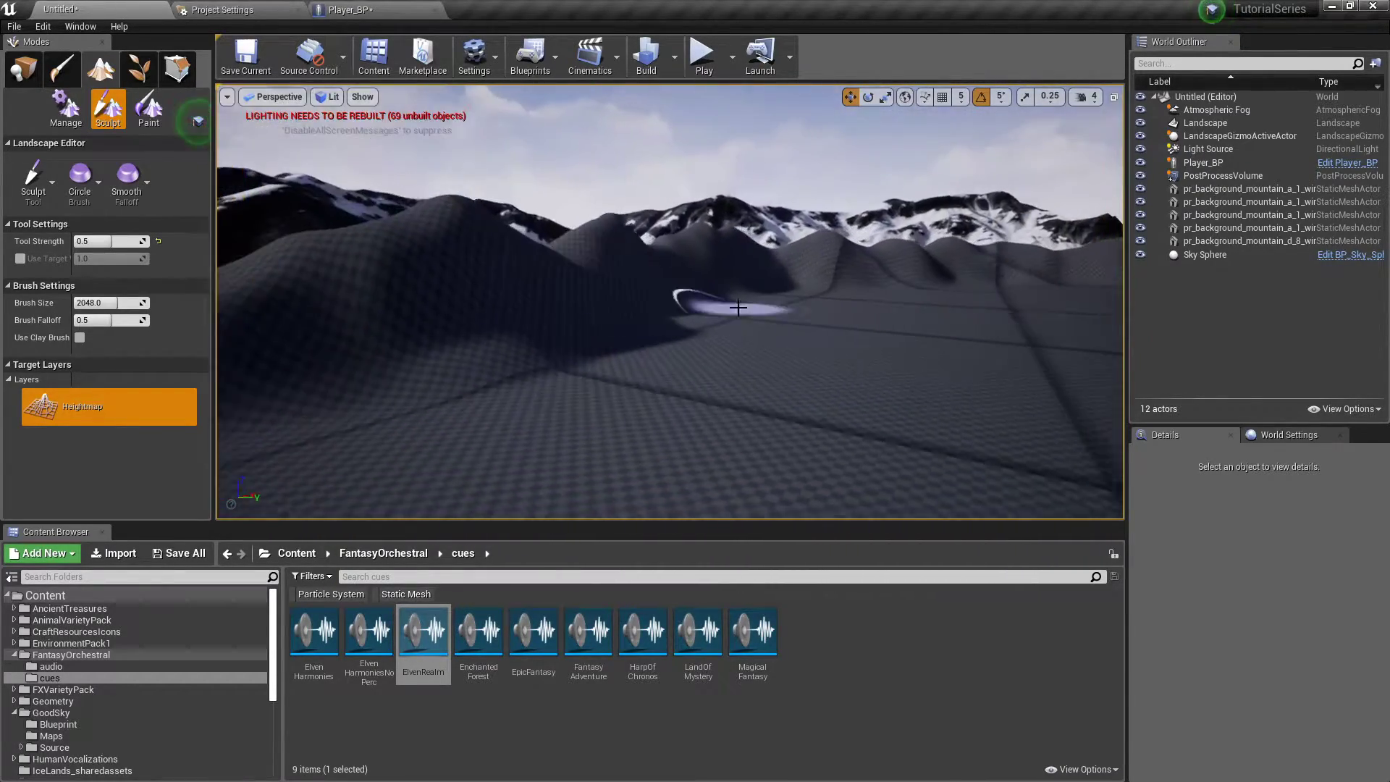
- Place a Sky Light on the flat ground near the foot of the sculpted hills
{"action": "left_click", "coordinate": [16, 72]}
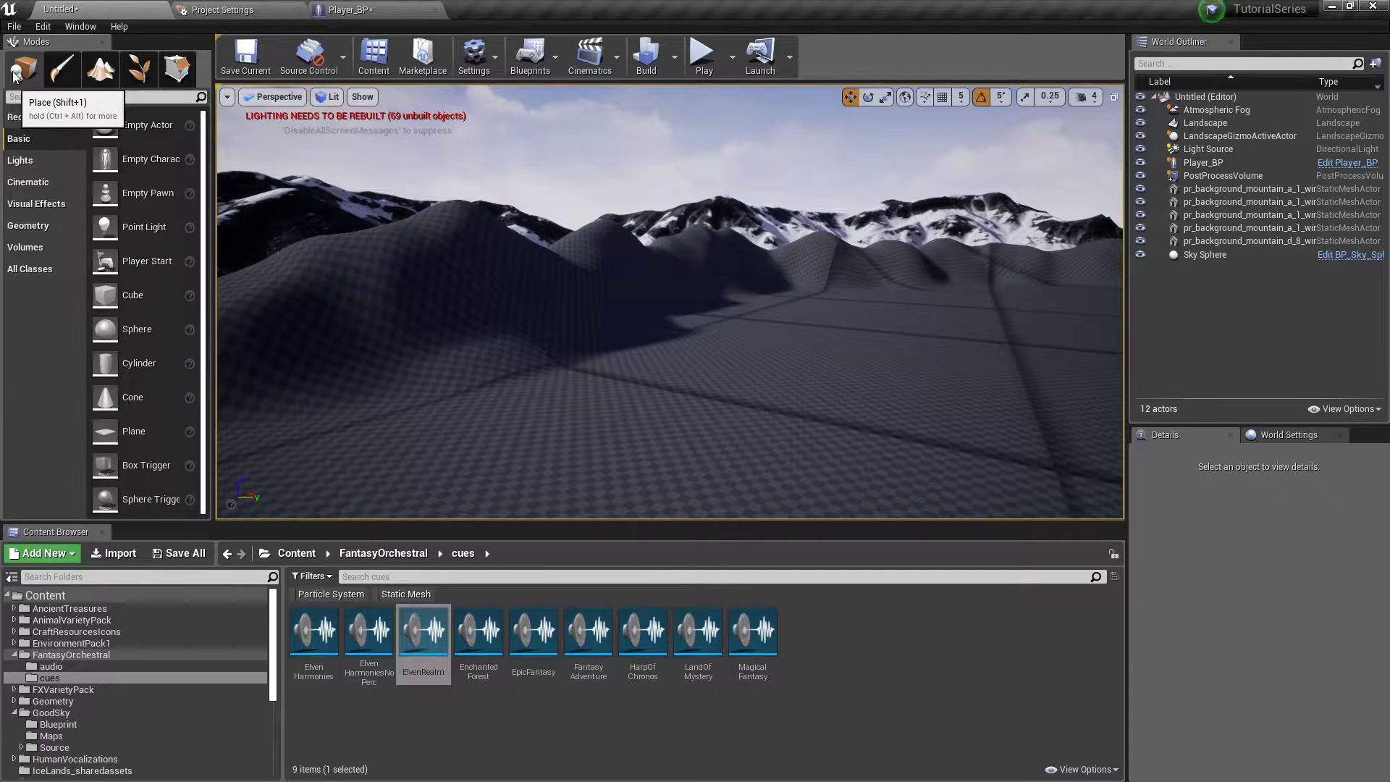
{"action": "left_click", "coordinate": [32, 162]}
{"action": "left_click_drag", "start_coordinate": [138, 261], "coordinate": [738, 370]}
{"action": "mouse_move", "coordinate": [739, 370]}
{"action": "right_mouse_down"}
{"action": "mouse_move", "coordinate": [673, 351]}
{"action": "mouse_move", "coordinate": [558, 353]}
{"action": "mouse_move", "coordinate": [796, 347]}
{"action": "mouse_move", "coordinate": [847, 405]}
{"action": "mouse_move", "coordinate": [755, 352]}
{"action": "right_mouse_up"}
- Set the sky light's Intensity Scale to 1
{"action": "scroll", "coordinate": [1270, 598], "scroll_direction": "up", "scroll_amount": 10}
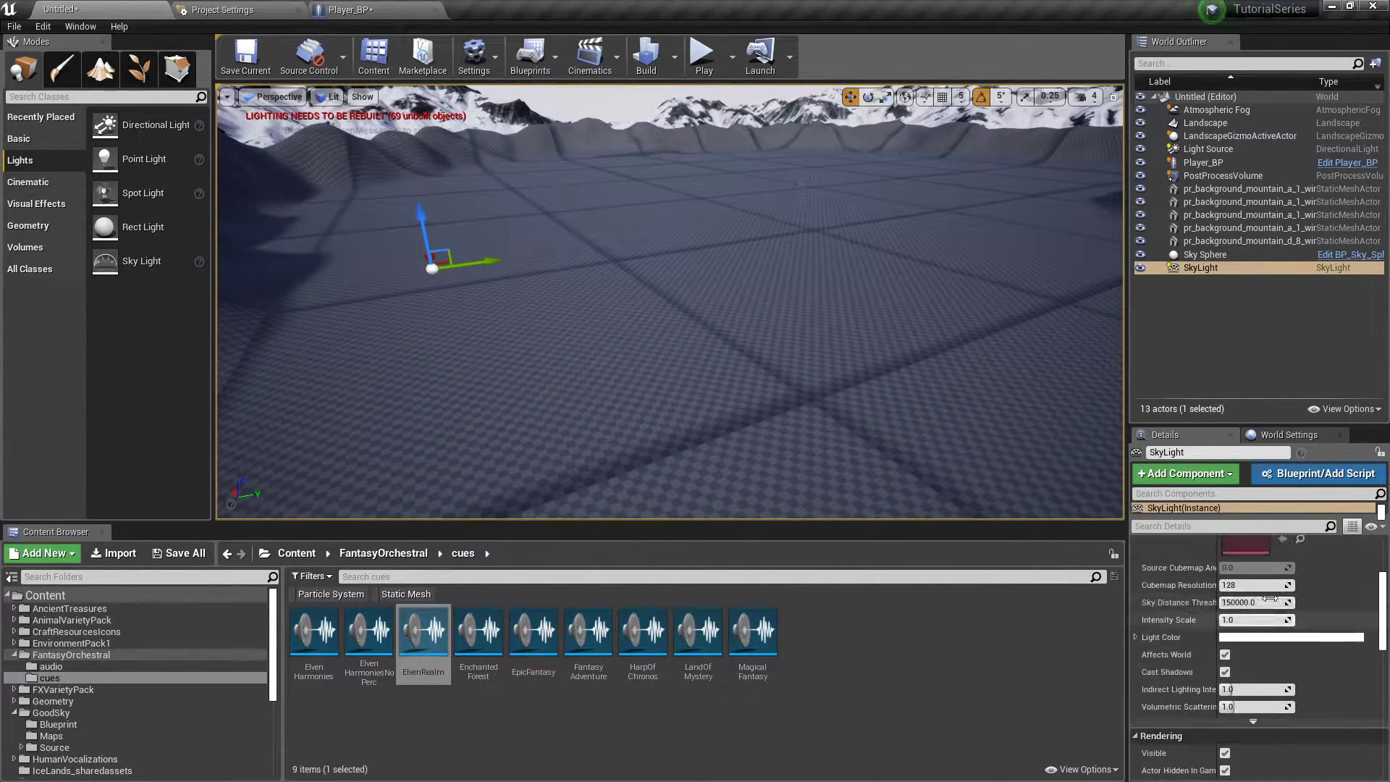
{"action": "scroll", "coordinate": [1262, 596], "scroll_direction": "down", "scroll_amount": 1}
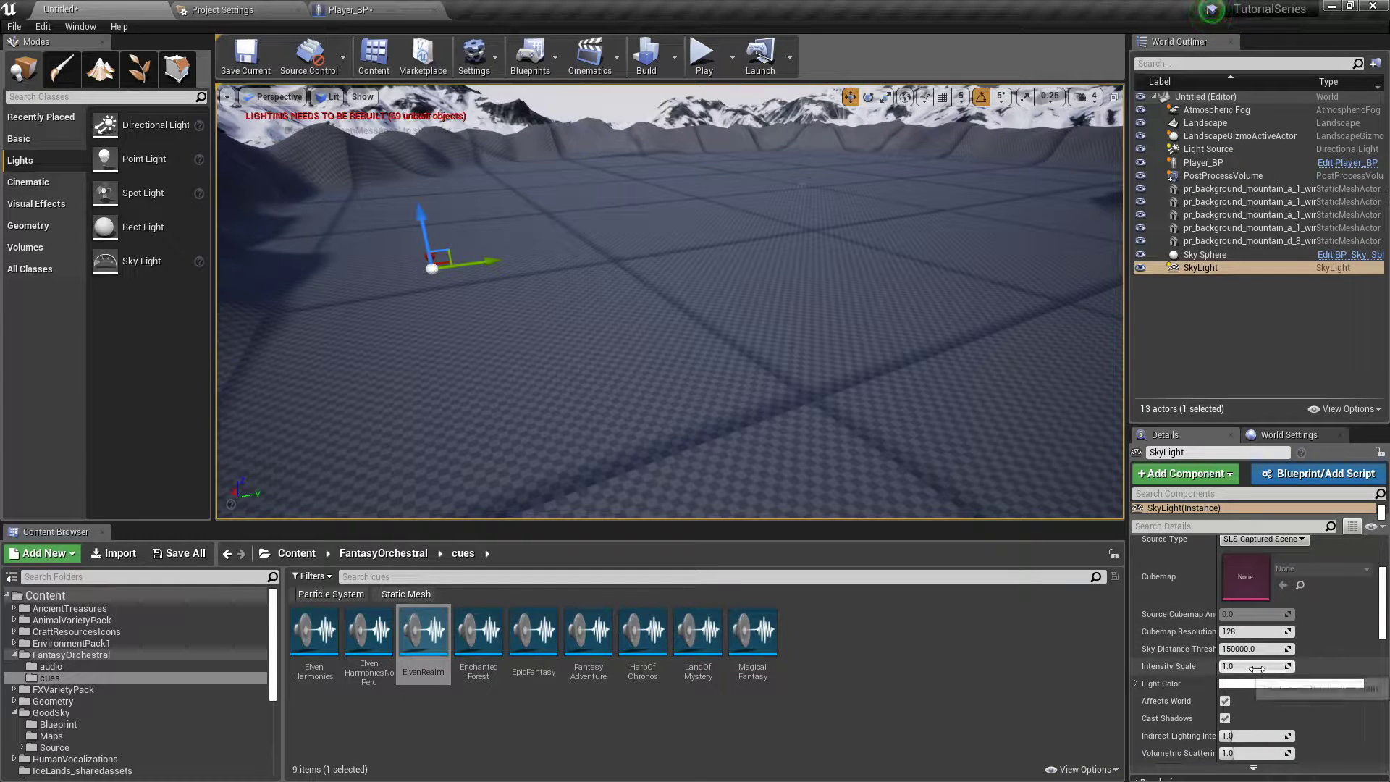
{"action": "right_click_drag", "start_coordinate": [877, 415], "coordinate": [850, 382]}
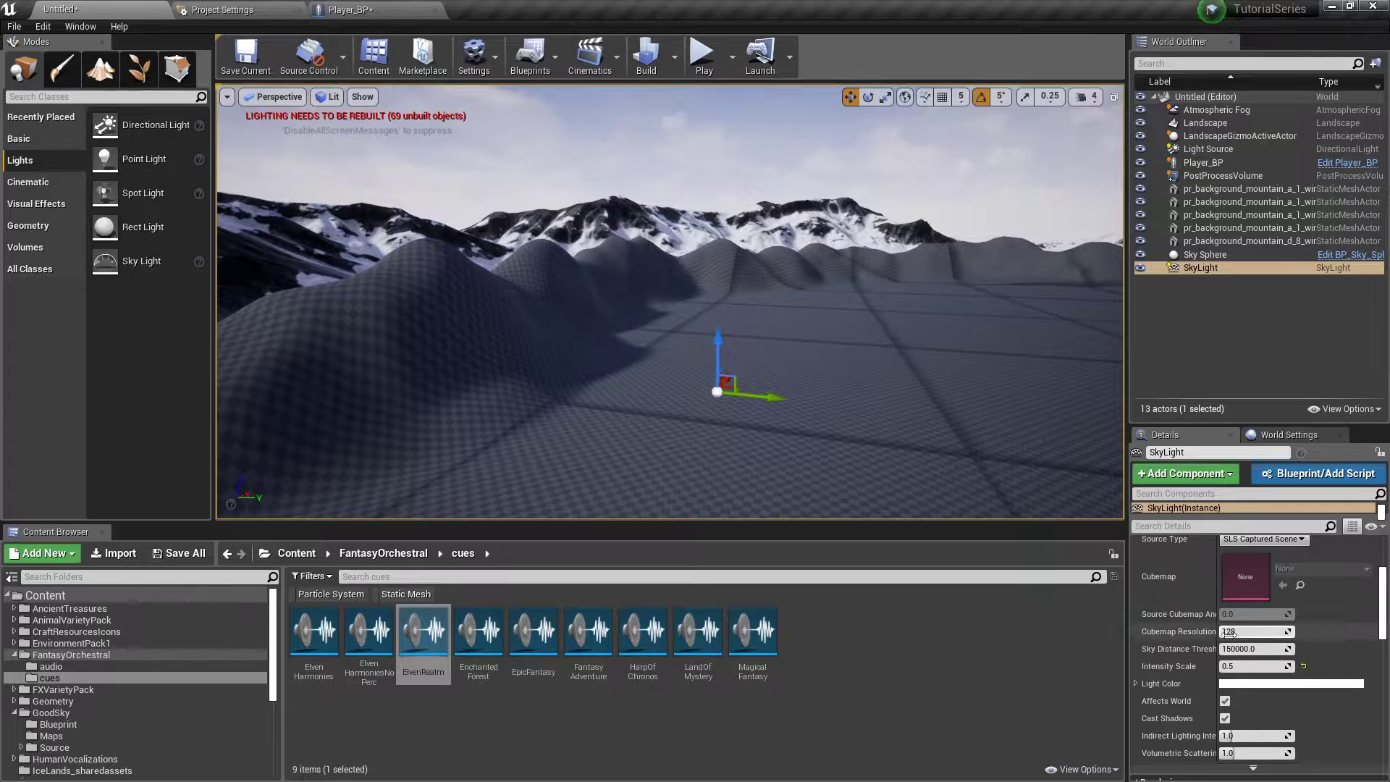
{"action": "left_click", "coordinate": [1245, 666]}
{"action": "type", "text": "1"}
{"action": "key", "text": "Return"}
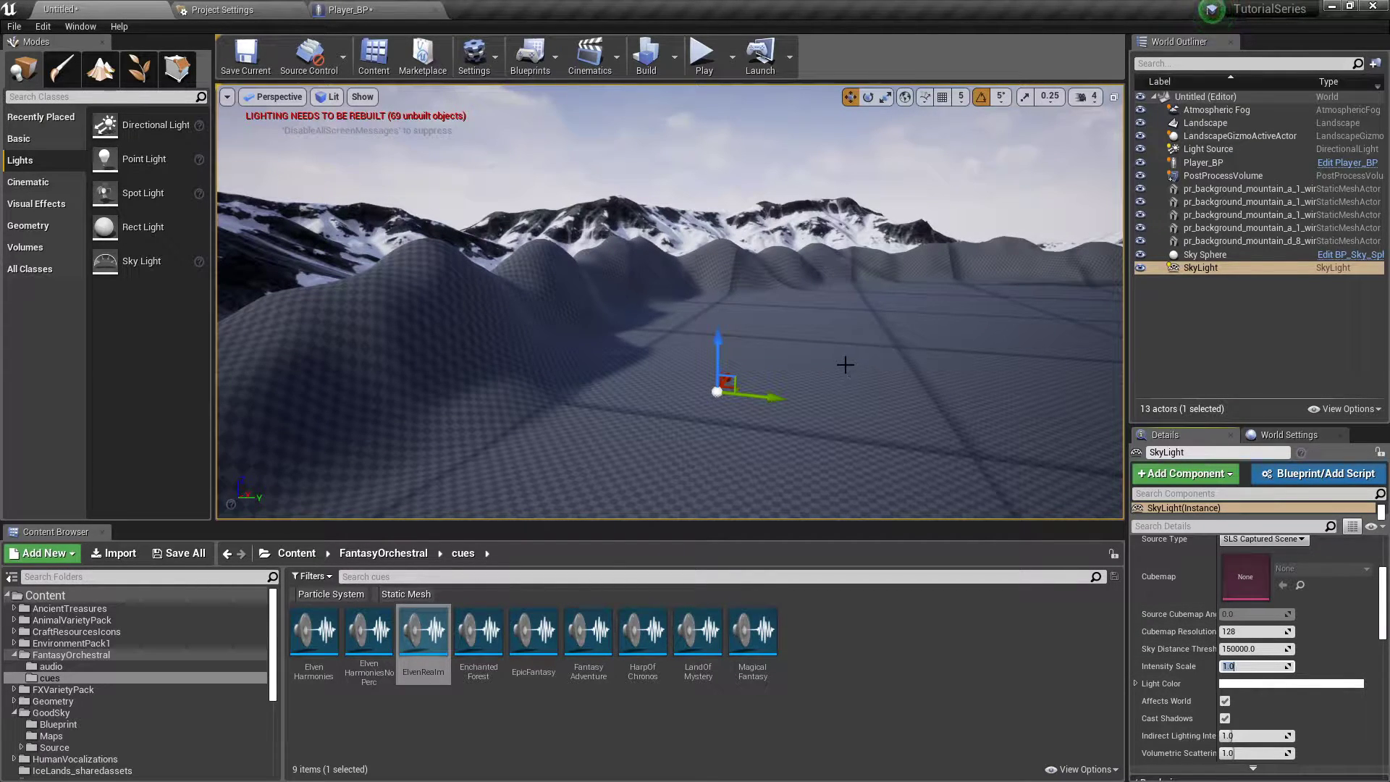
- Browse to the WaterMaterials Meshes folder and examine the water and bank static meshes it offers
{"action": "right_click_drag", "start_coordinate": [817, 353], "coordinate": [692, 315]}
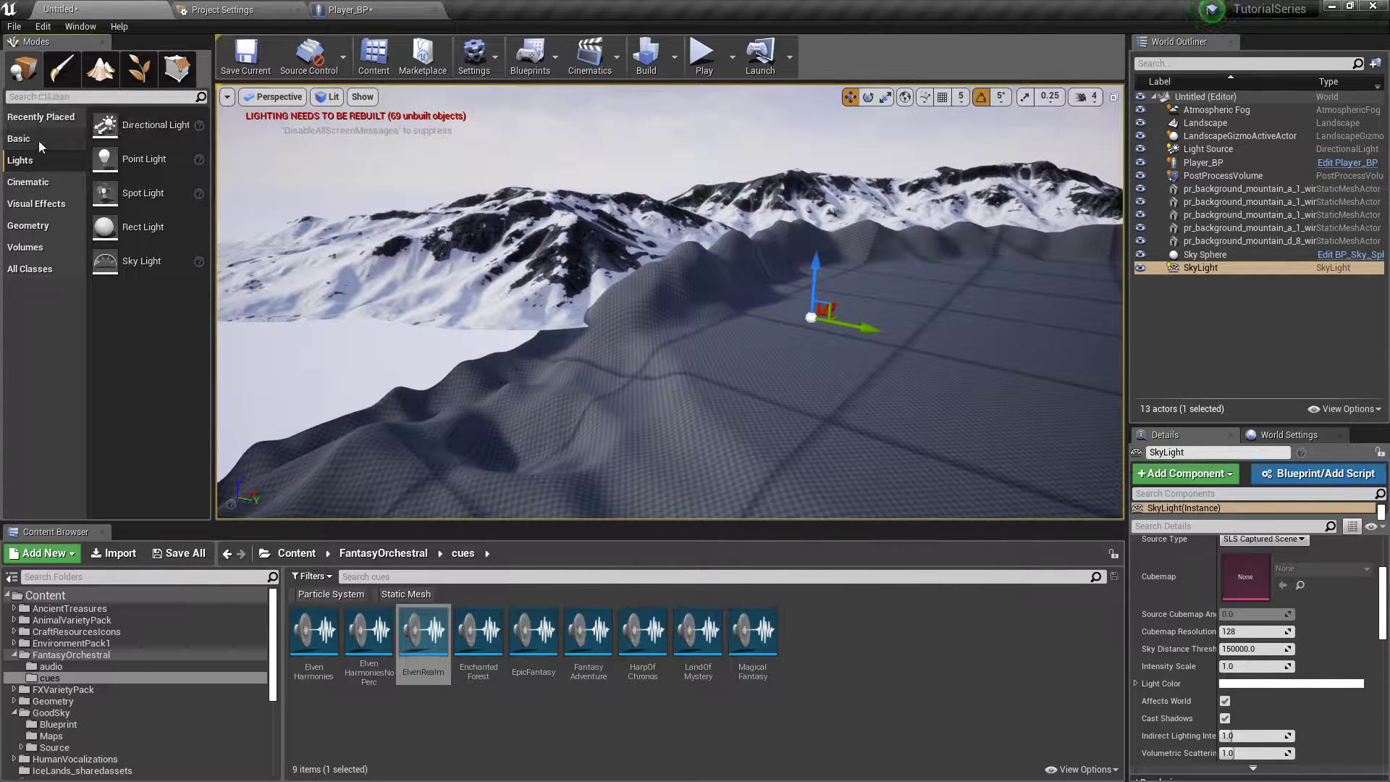
{"action": "left_click_drag", "start_coordinate": [278, 630], "coordinate": [281, 706]}
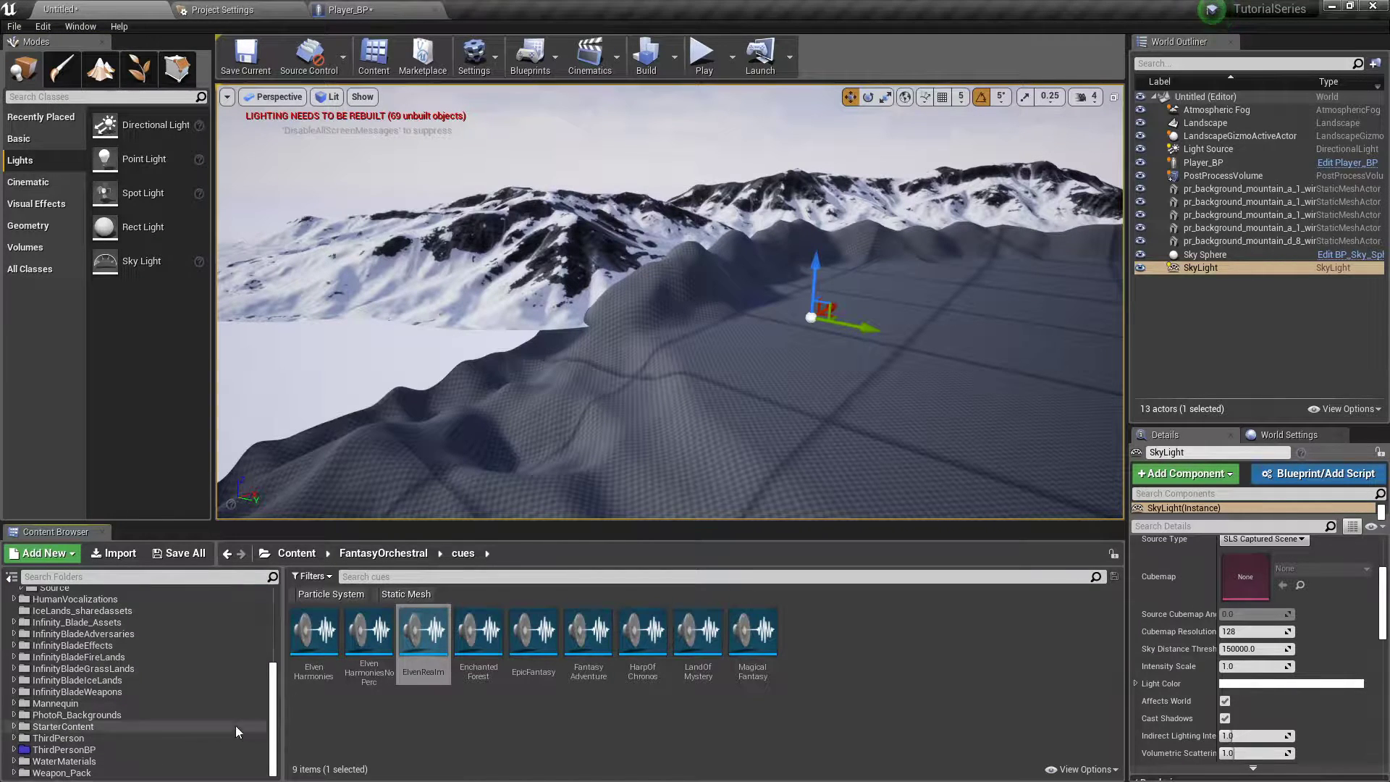
{"action": "left_click", "coordinate": [63, 761]}
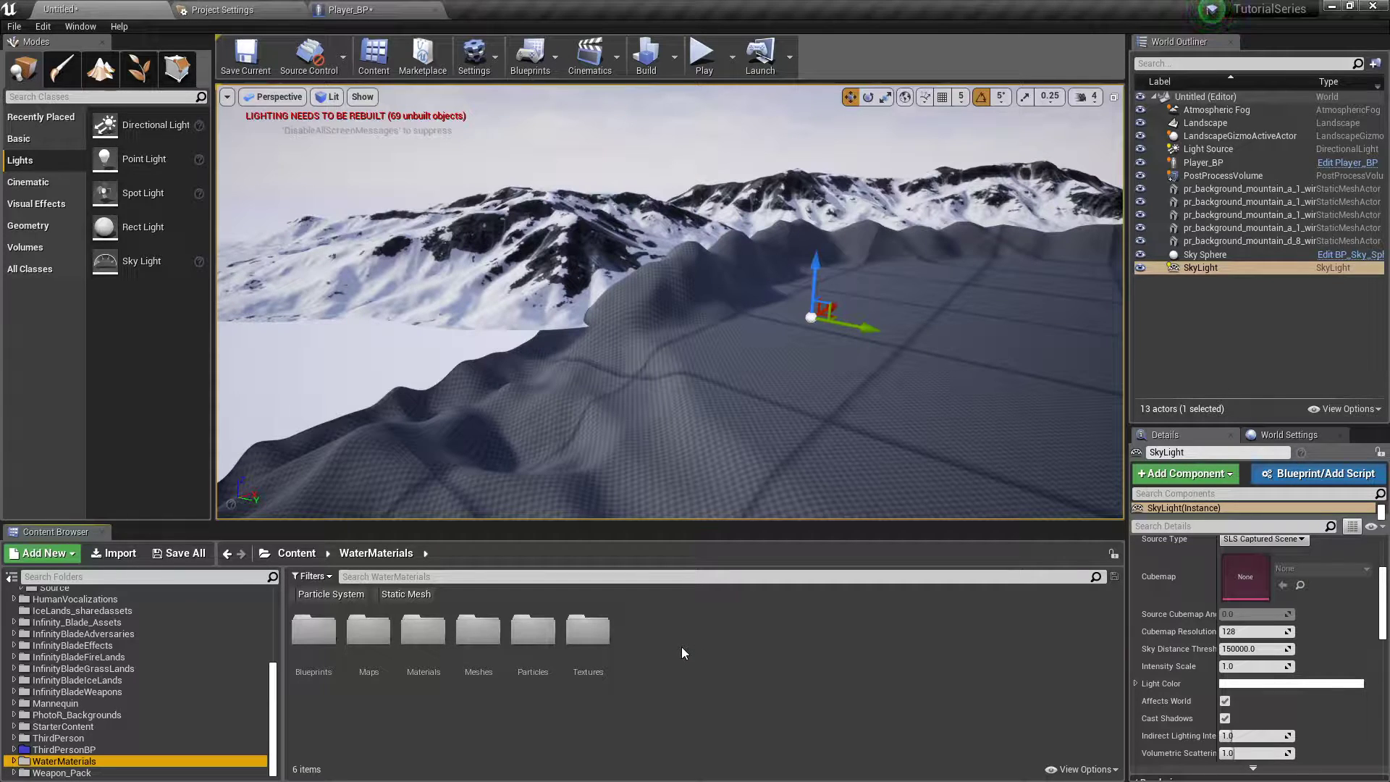
{"action": "double_click", "coordinate": [479, 630]}
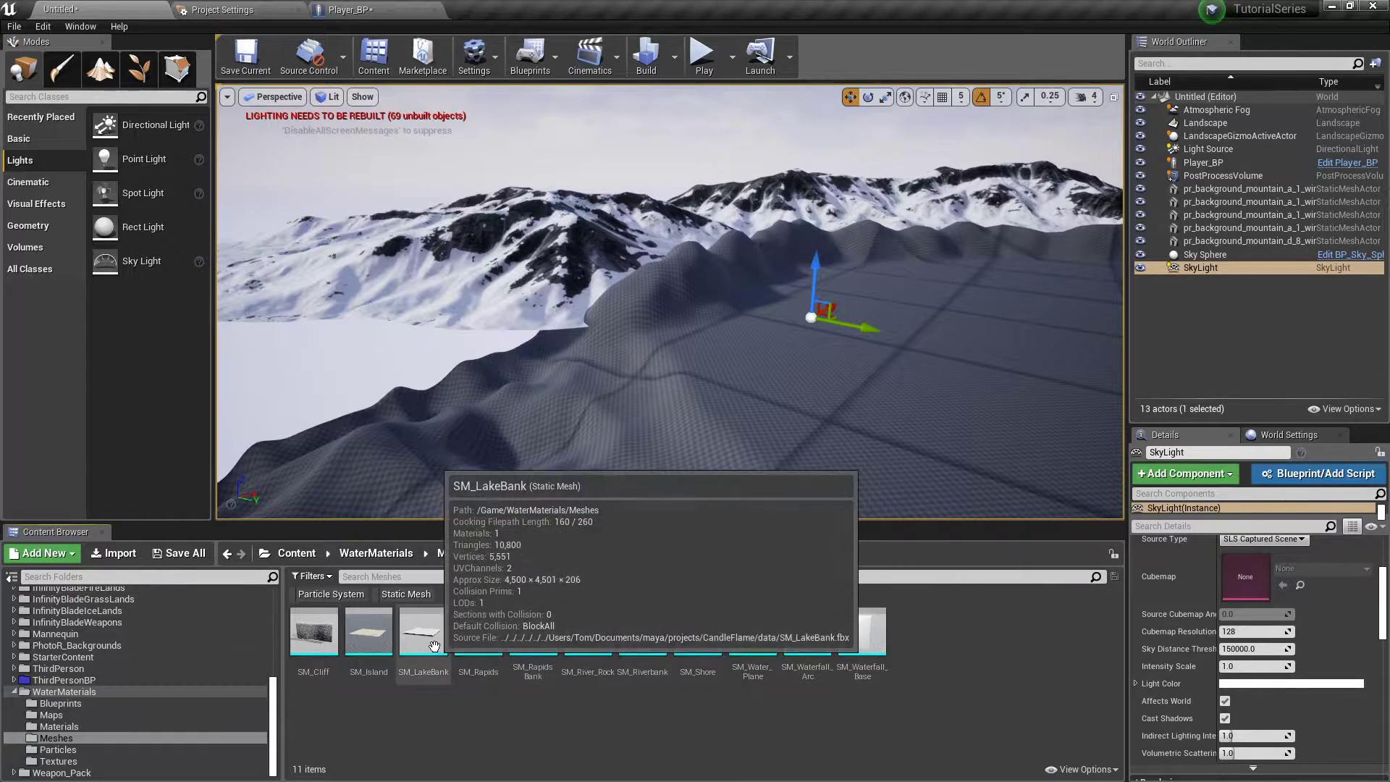
{"action": "scroll", "coordinate": [211, 601], "scroll_direction": "up", "scroll_amount": 5}
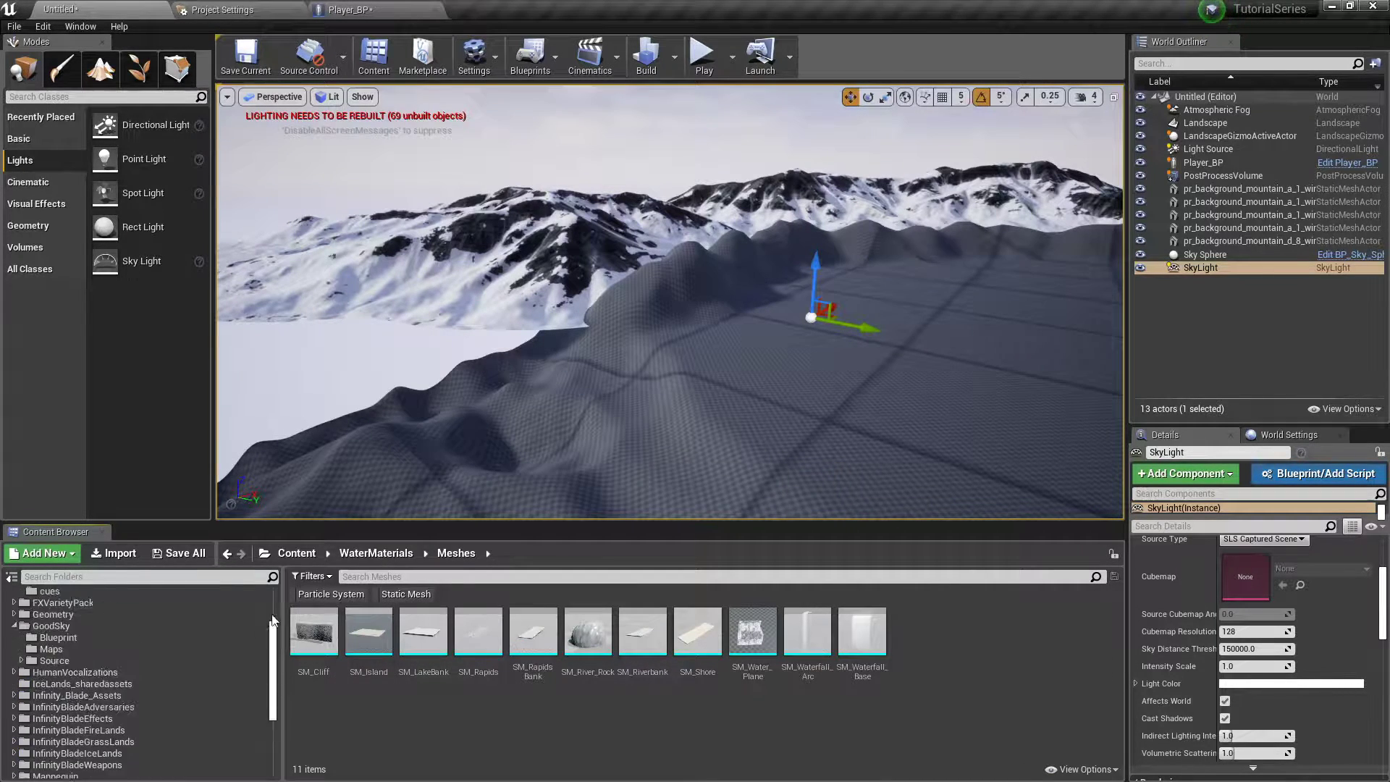
{"action": "right_click_drag", "start_coordinate": [633, 385], "coordinate": [782, 375]}
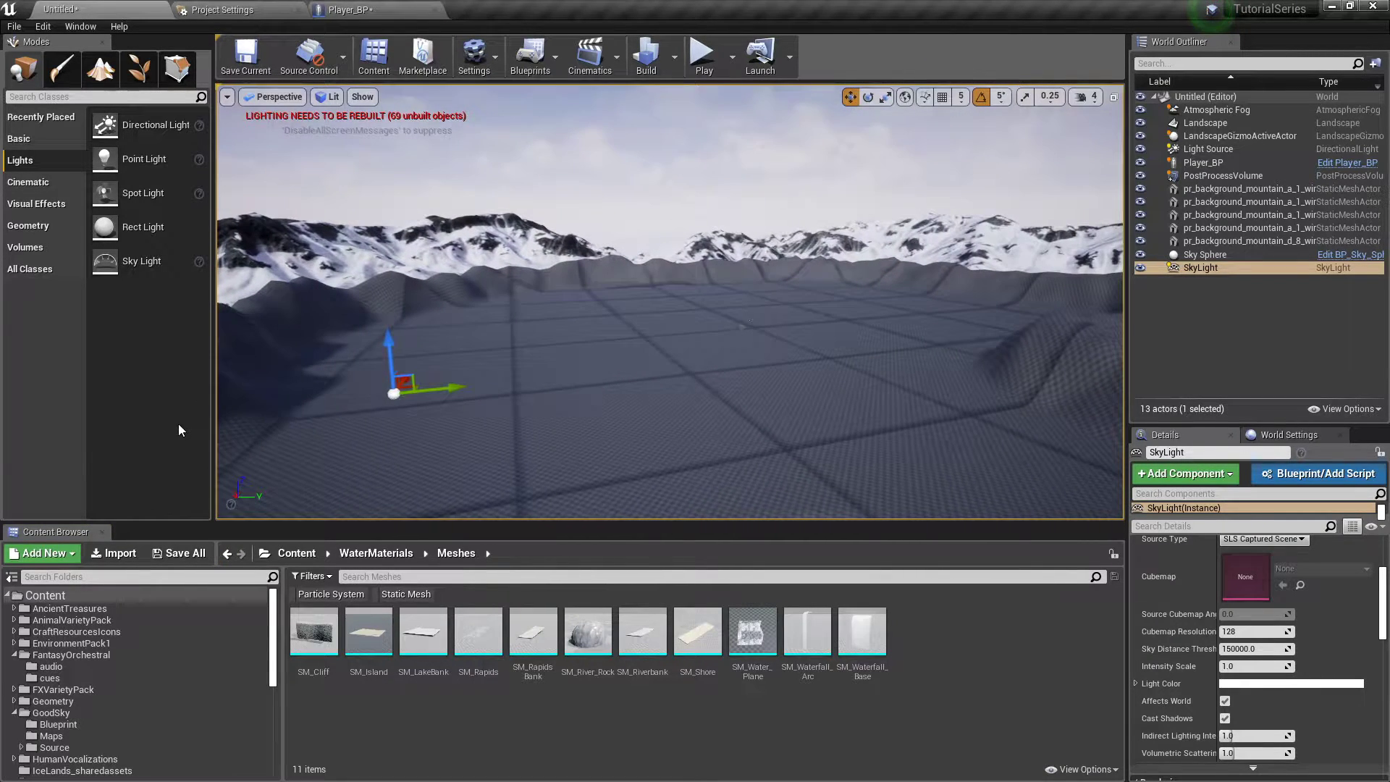
- Open the Blueprints folder inside ThirdPersonBP
{"action": "left_click", "coordinate": [56, 595]}
{"action": "double_click", "coordinate": [630, 713]}
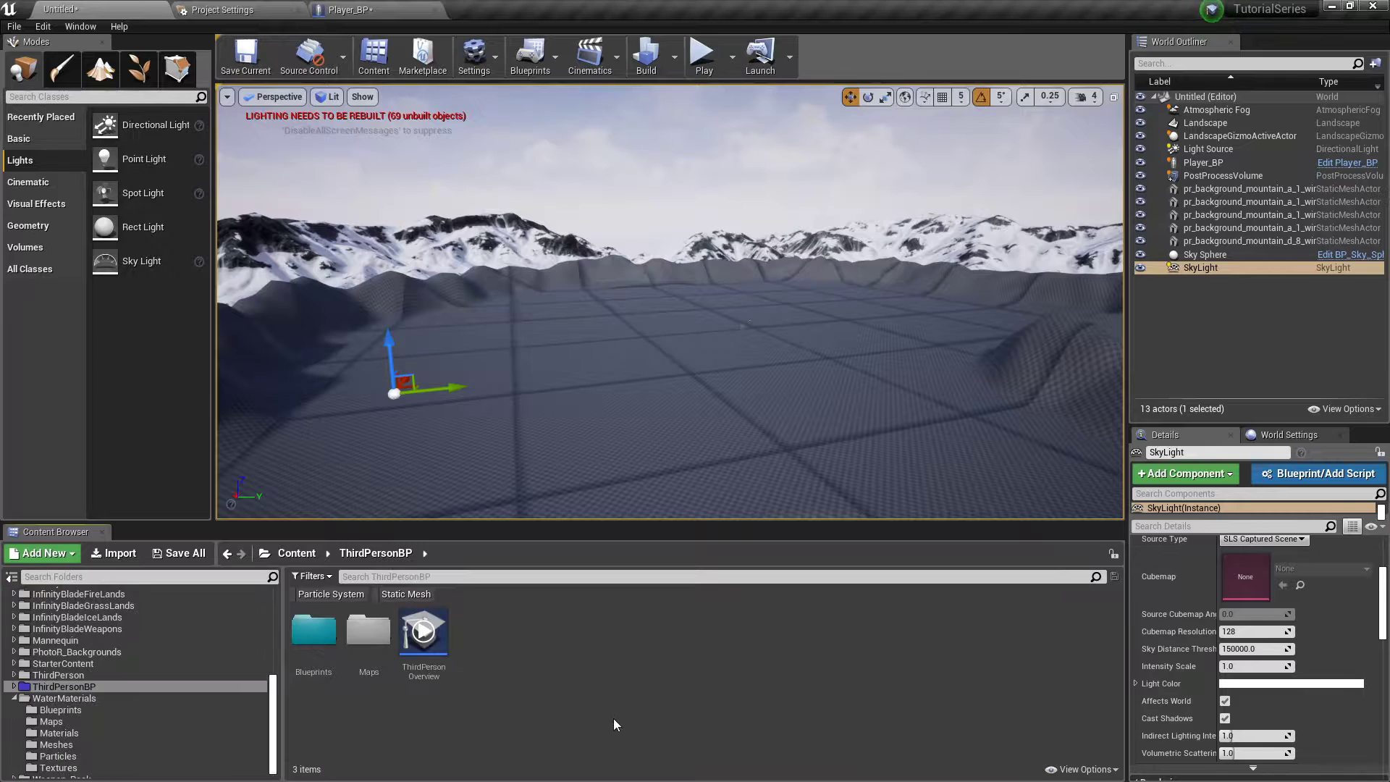
{"action": "double_click", "coordinate": [313, 630]}
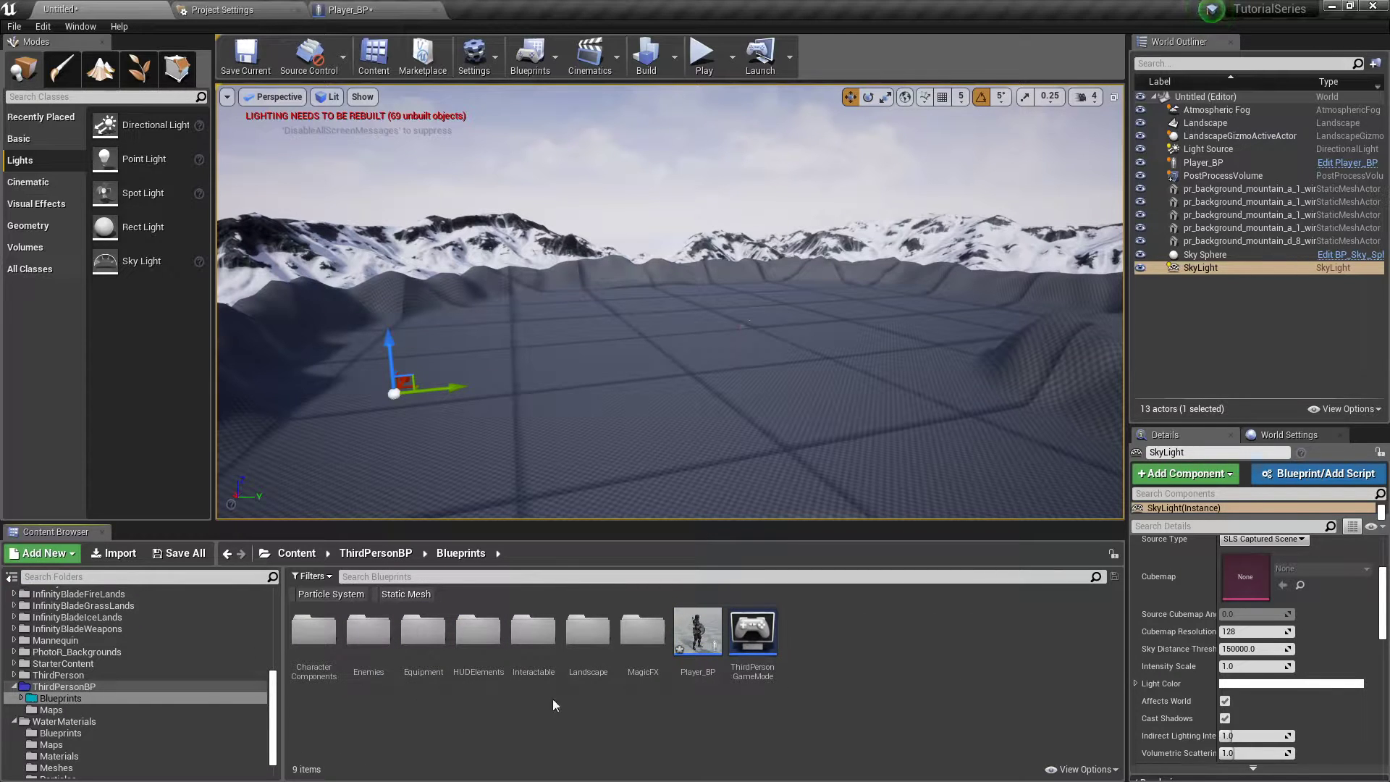
- Create a new folder named Landscape1 in the ThirdPersonBP Blueprints folder
{"action": "right_click", "coordinate": [804, 628]}
{"action": "left_click", "coordinate": [614, 702]}
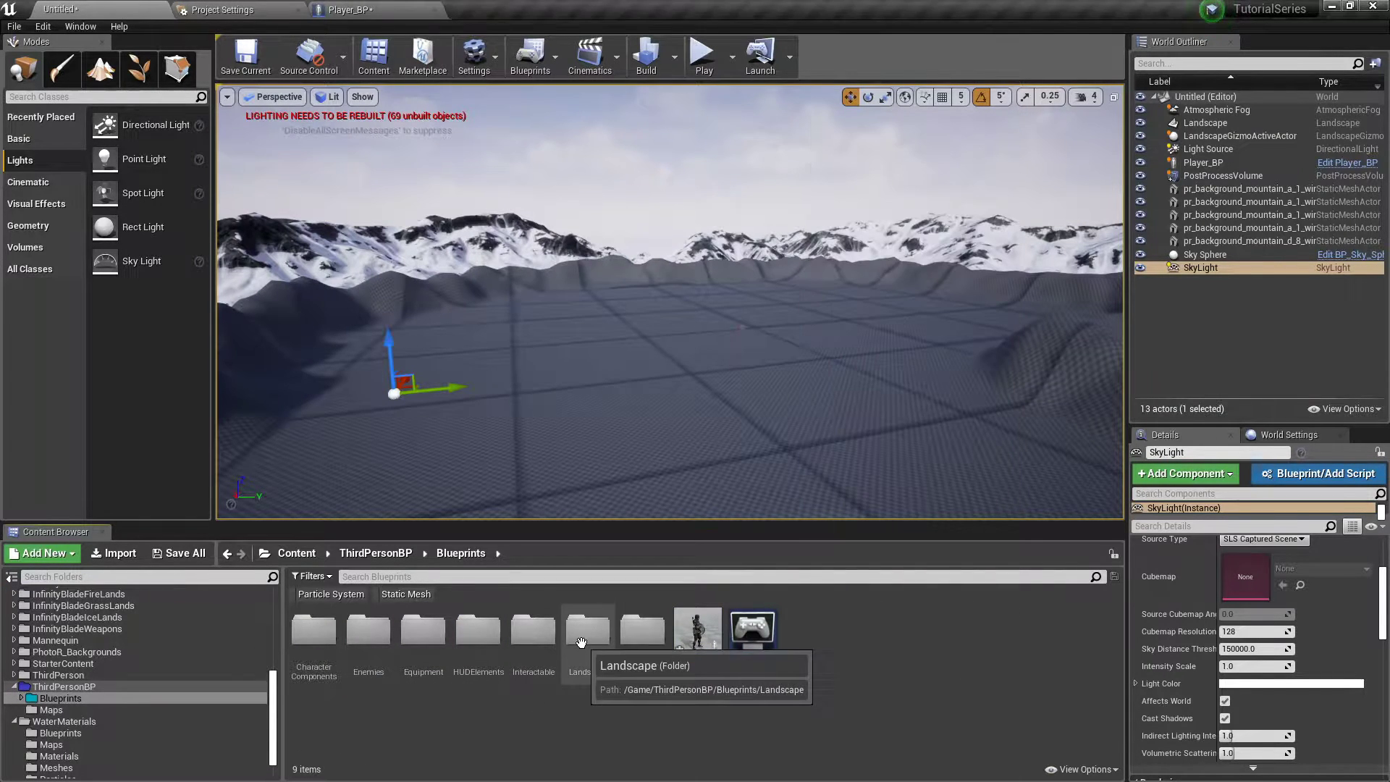
{"action": "right_click", "coordinate": [913, 616]}
{"action": "left_click", "coordinate": [971, 124]}
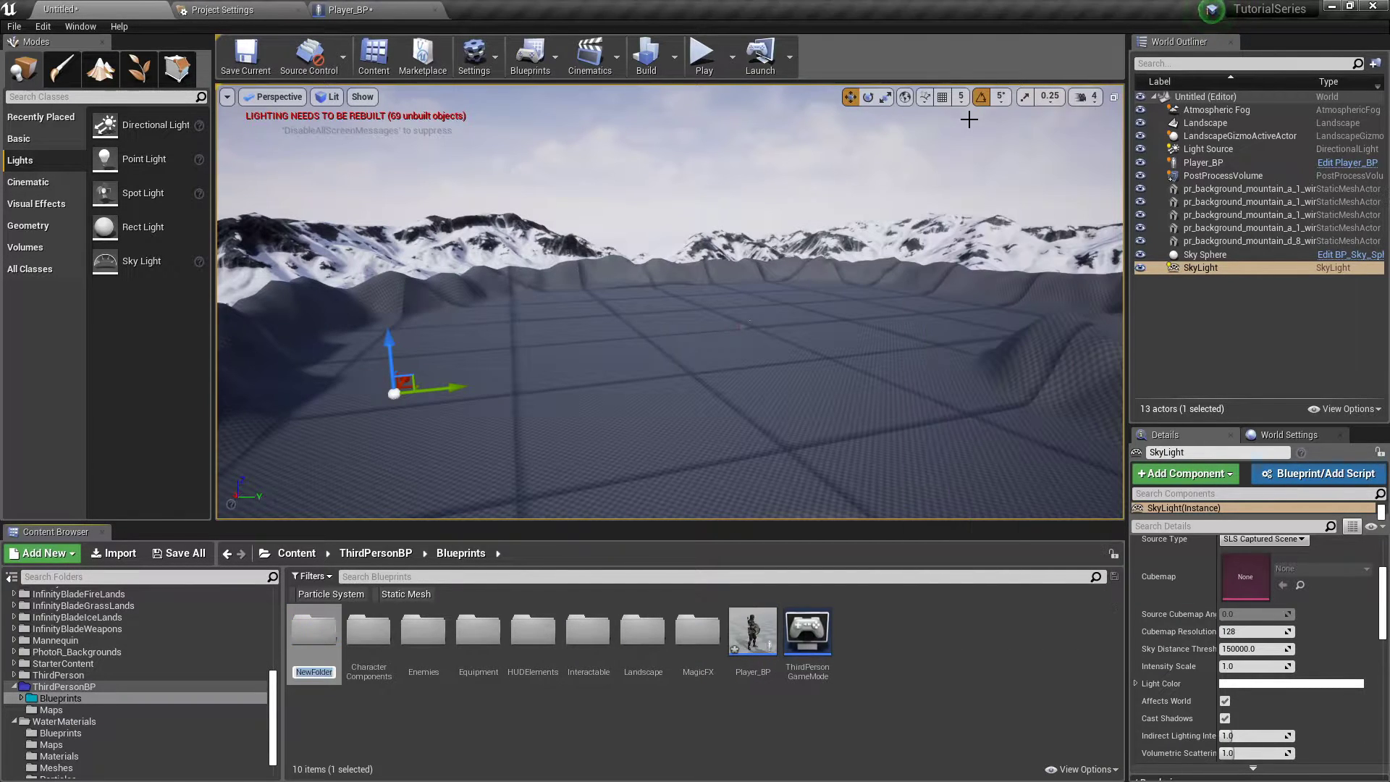
{"action": "type", "text": "Landscape"}
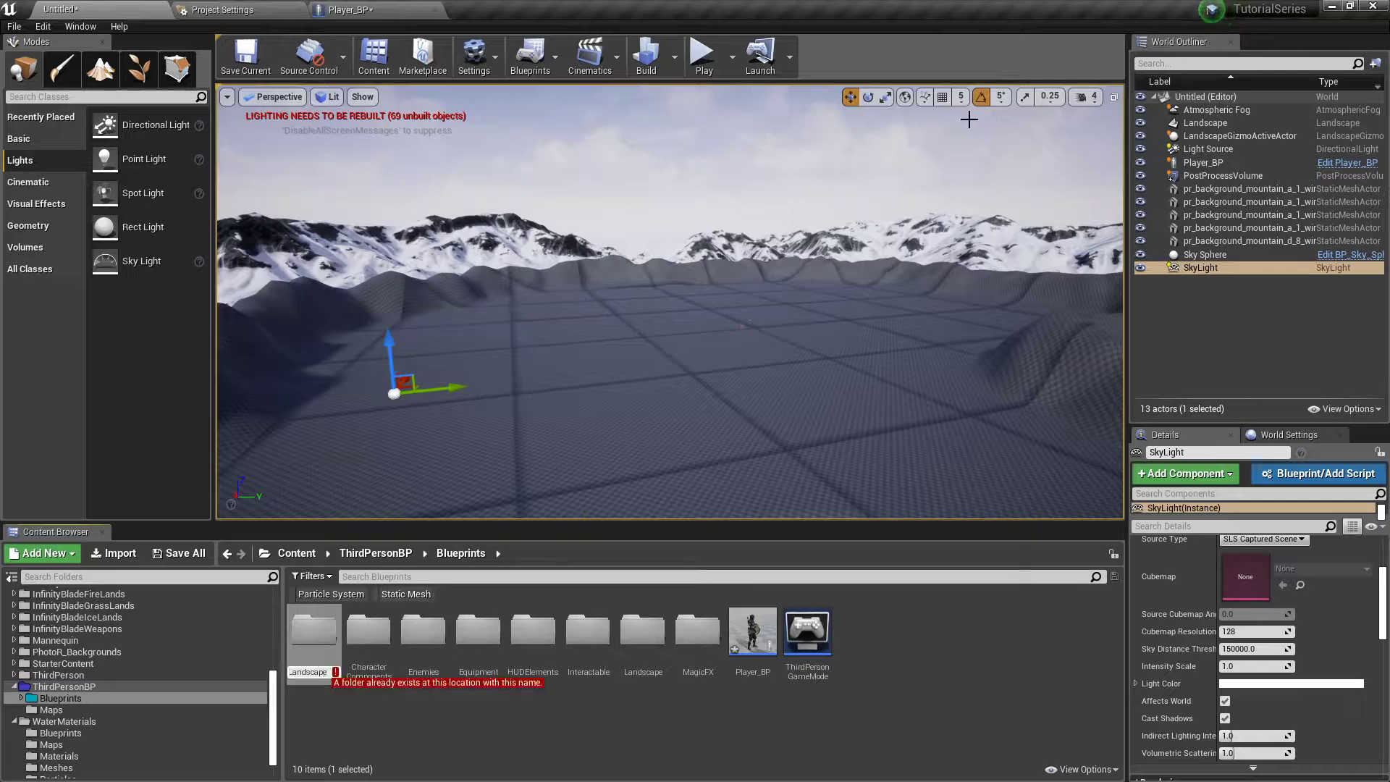
{"action": "type", "text": "1"}
{"action": "key", "text": "Return"}
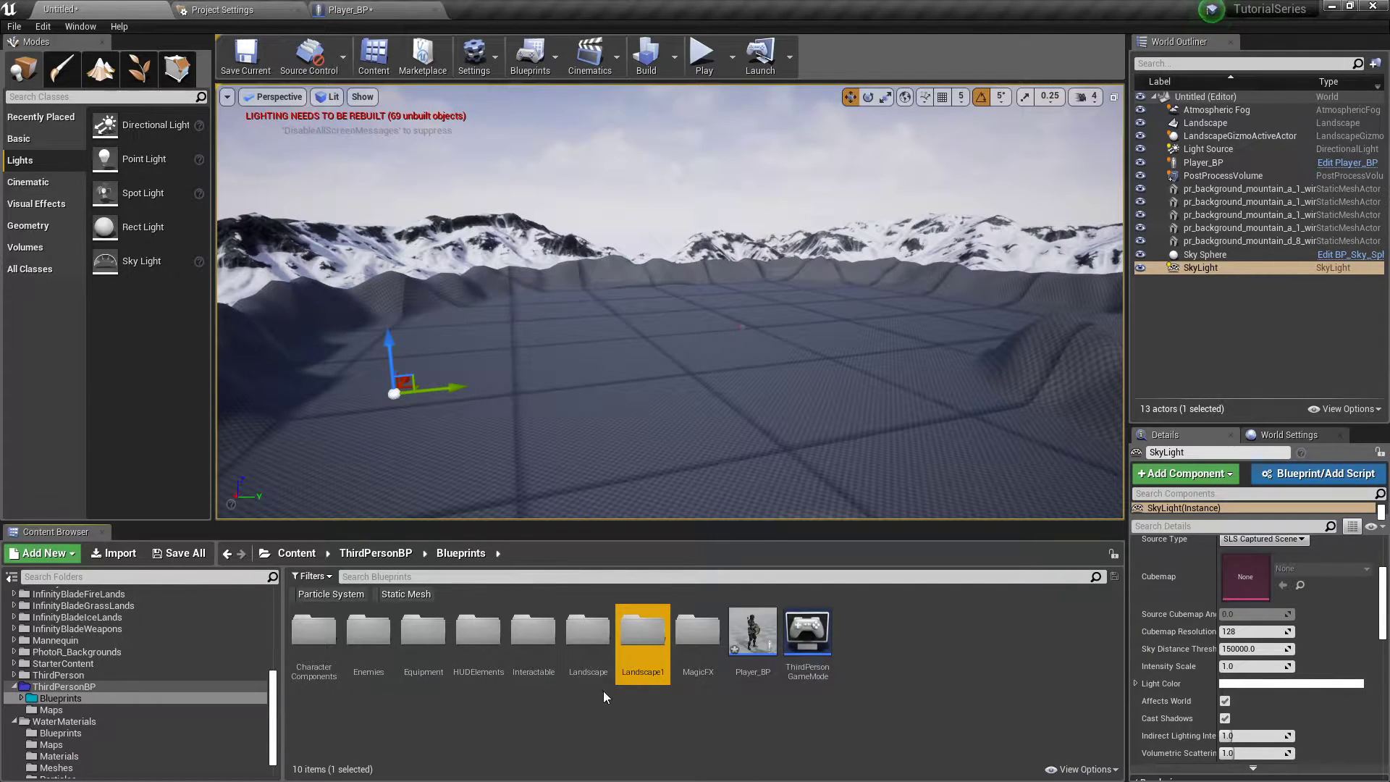
- Check the contents of the old Landscape folder, and delete that folder together with its Landscape_MAT material
{"action": "double_click", "coordinate": [582, 644]}
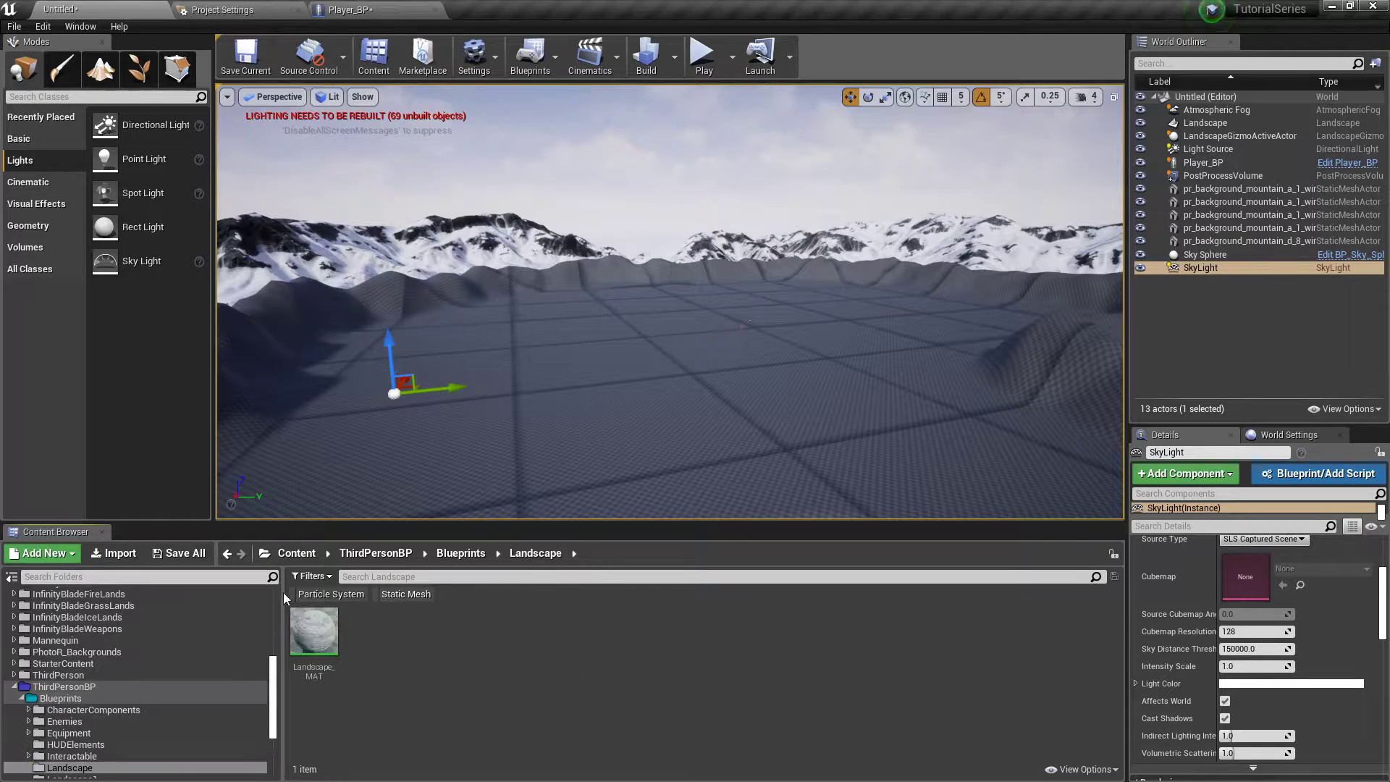
{"action": "left_click", "coordinate": [228, 554]}
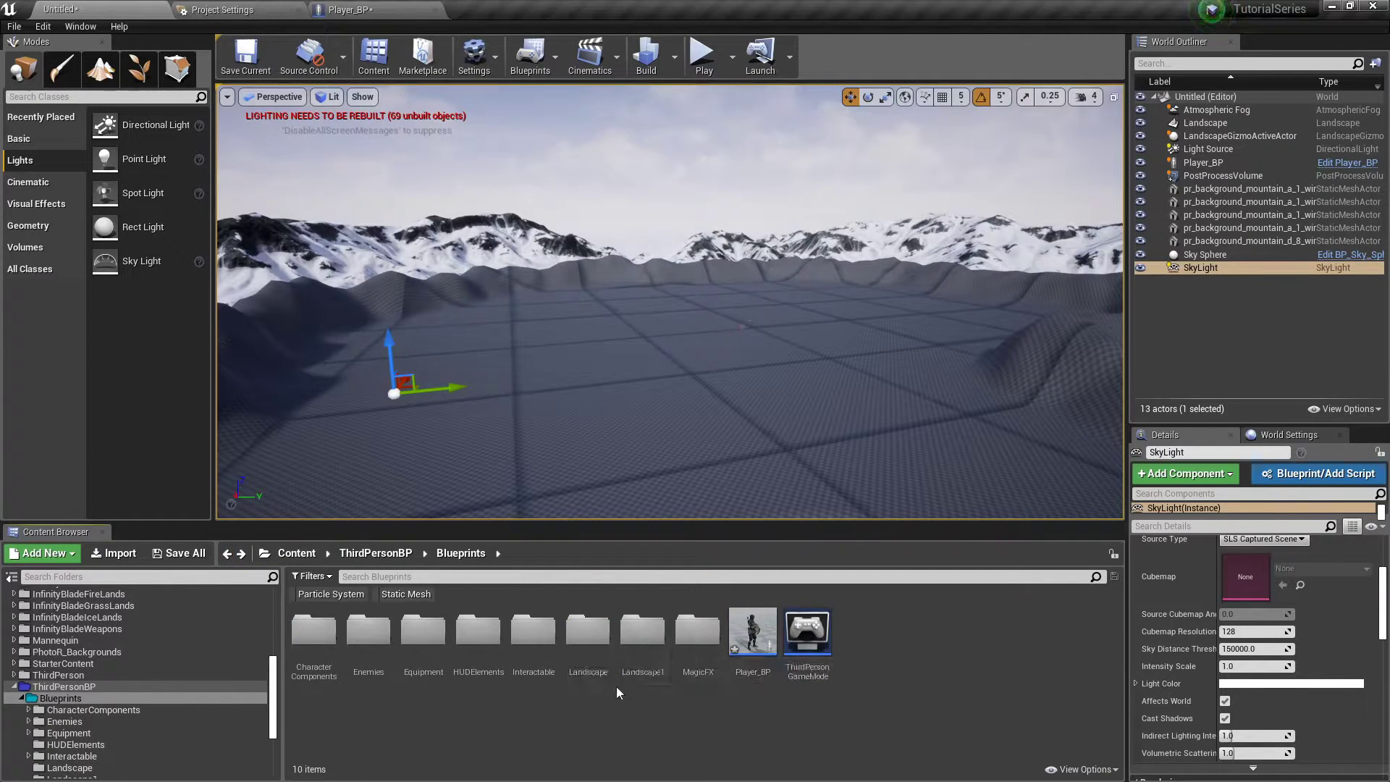
{"action": "right_click", "coordinate": [590, 649]}
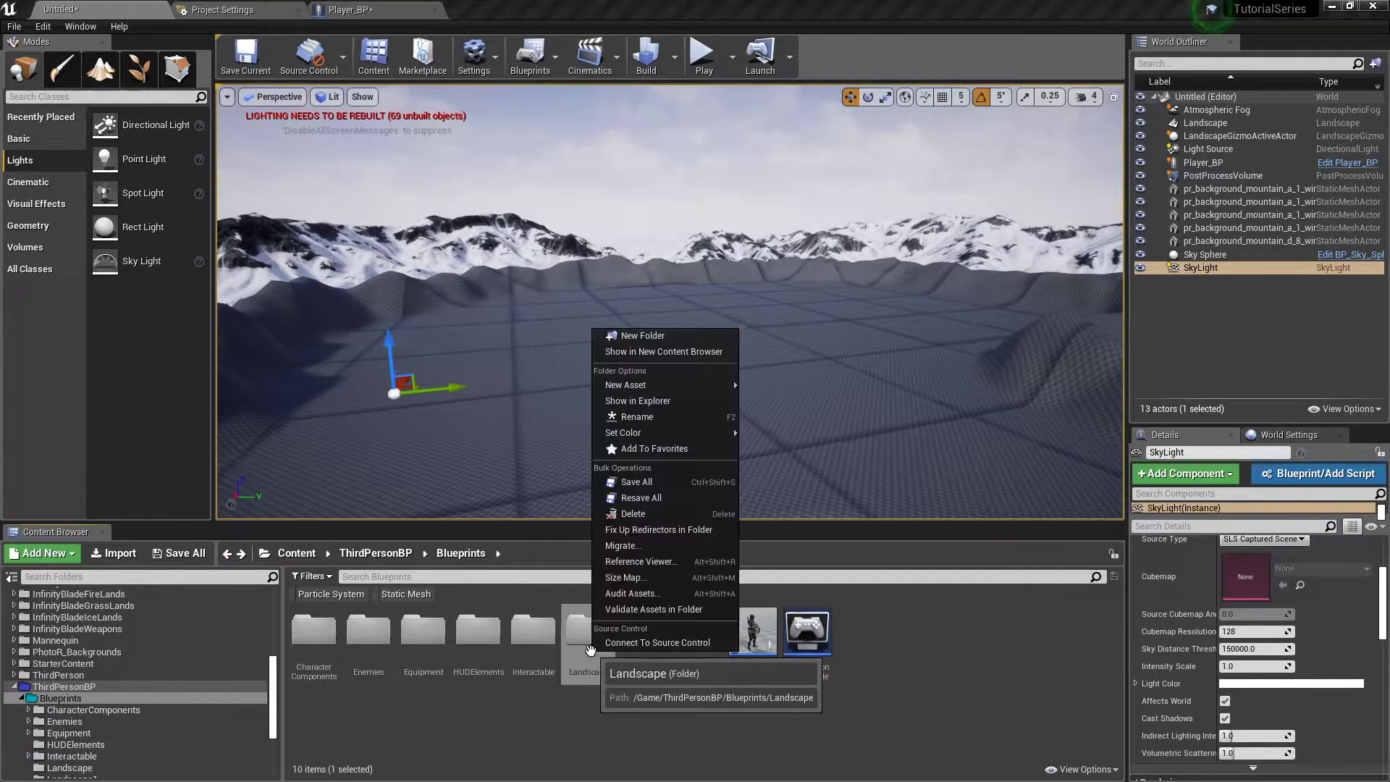
{"action": "left_click", "coordinate": [634, 514]}
{"action": "left_click", "coordinate": [751, 546]}
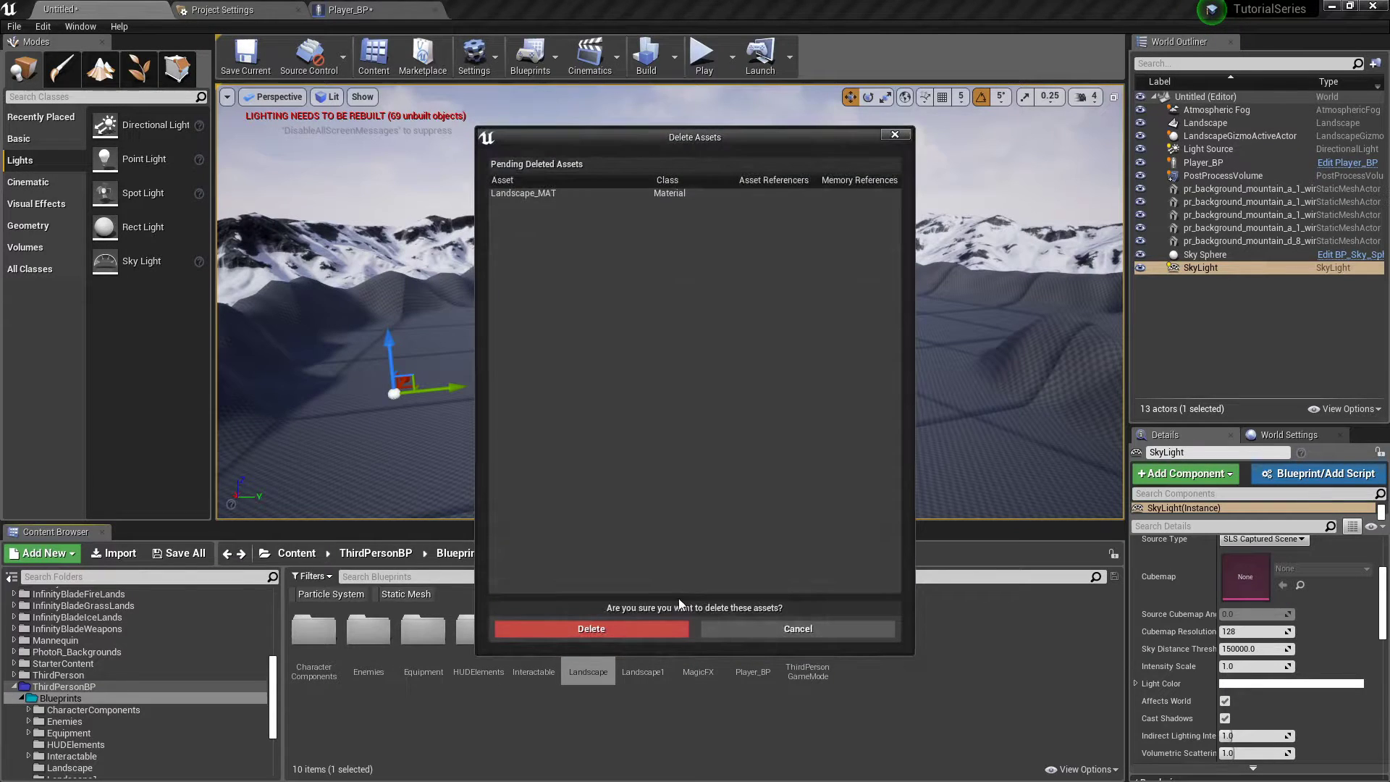
{"action": "left_click", "coordinate": [633, 628]}
- Rename the Landscape1 folder as Landscape
{"action": "left_click", "coordinate": [593, 641]}
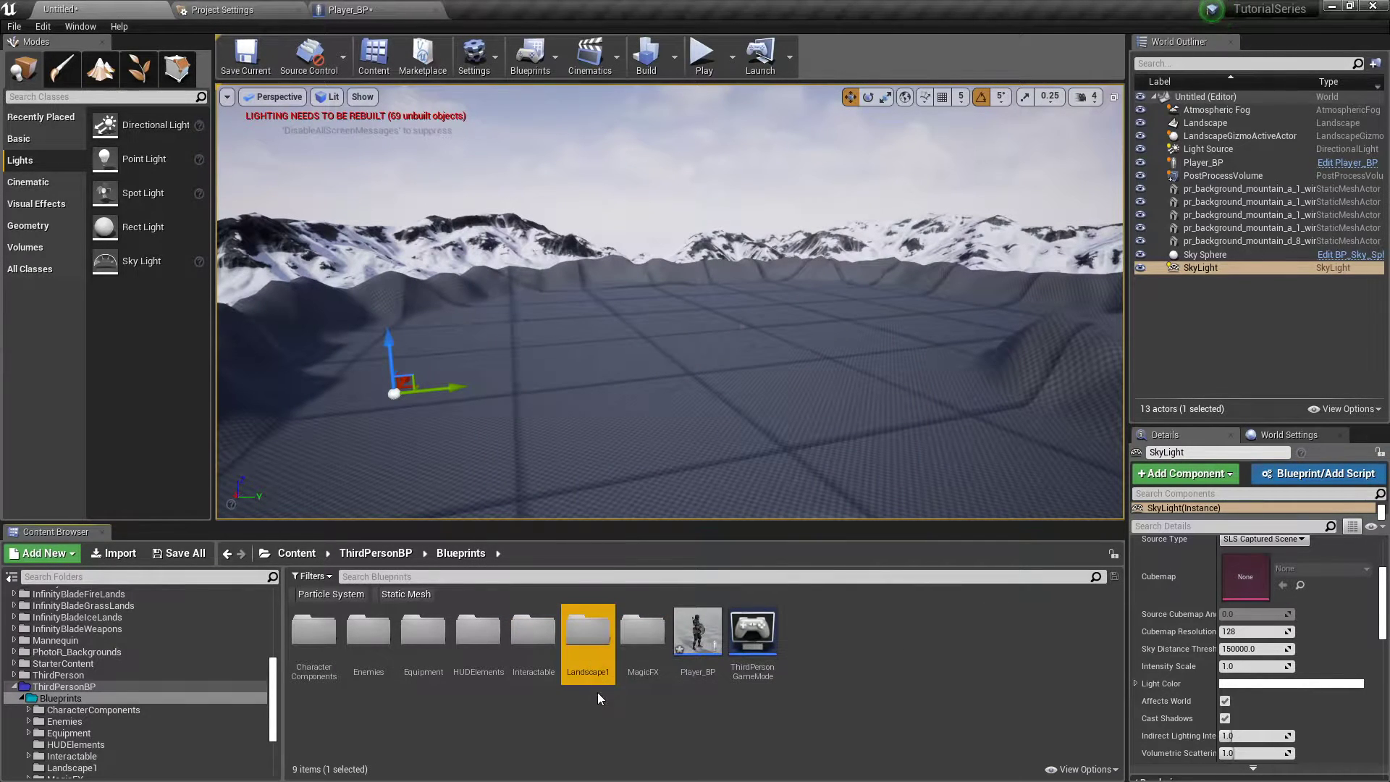
{"action": "key", "text": "F2"}
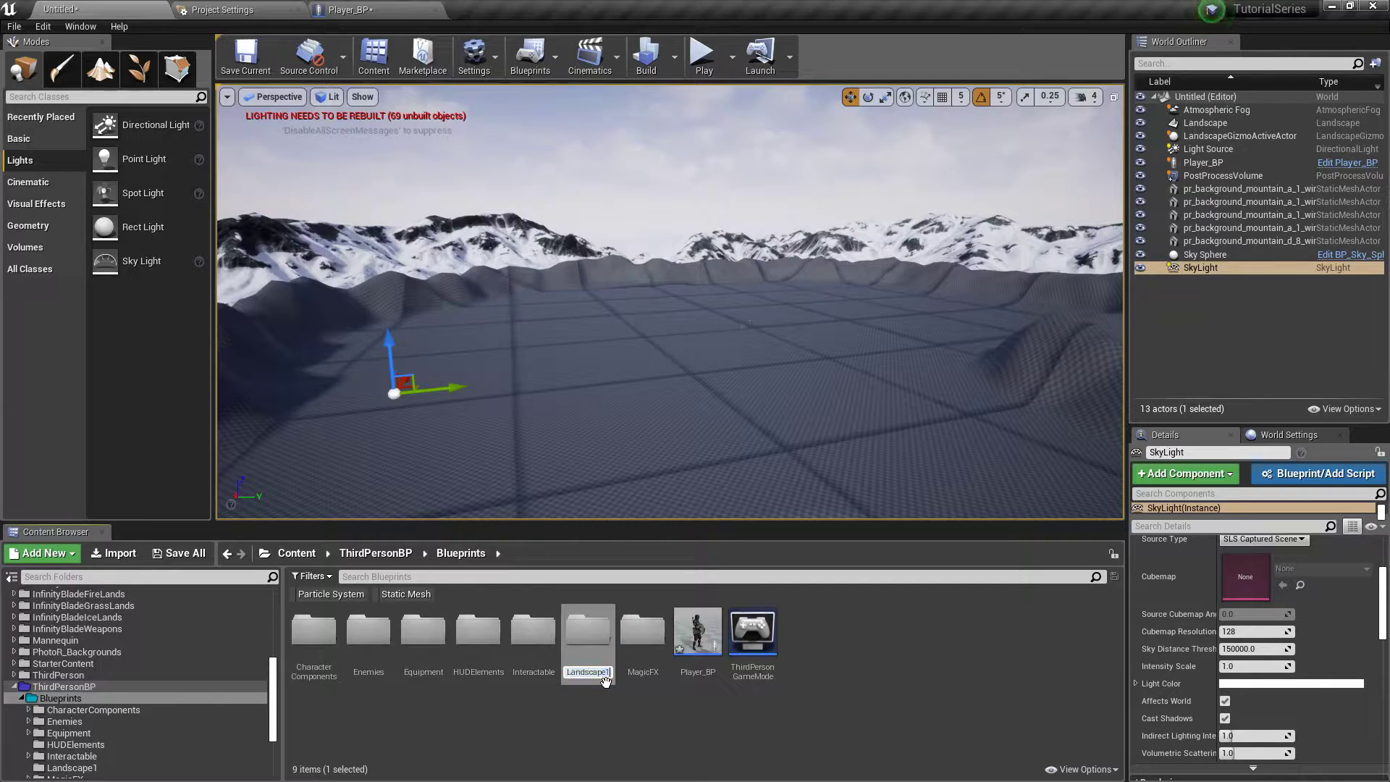
{"action": "key", "text": "Return"}
- Create a new material named Landscape_MAT inside the Landscape folder
{"action": "double_click", "coordinate": [594, 637]}
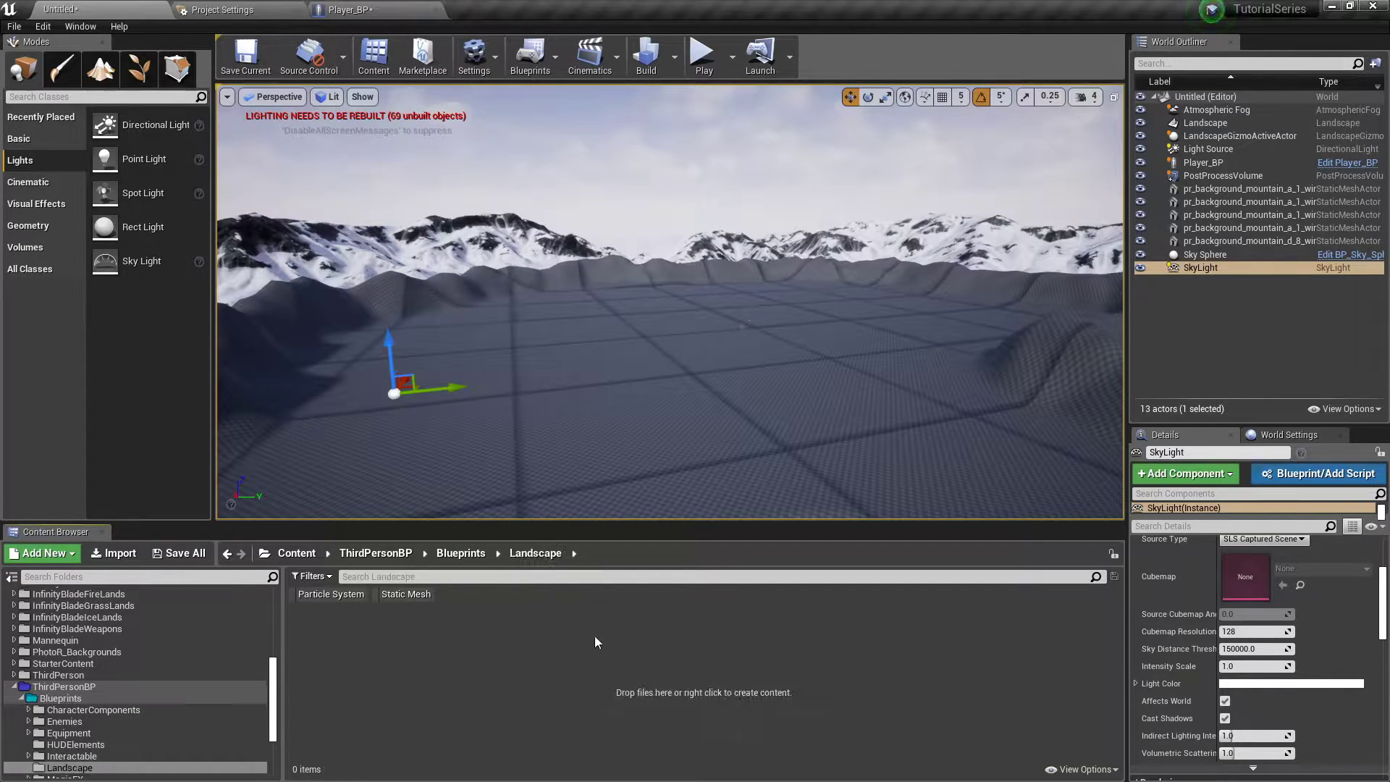
{"action": "right_click", "coordinate": [302, 636]}
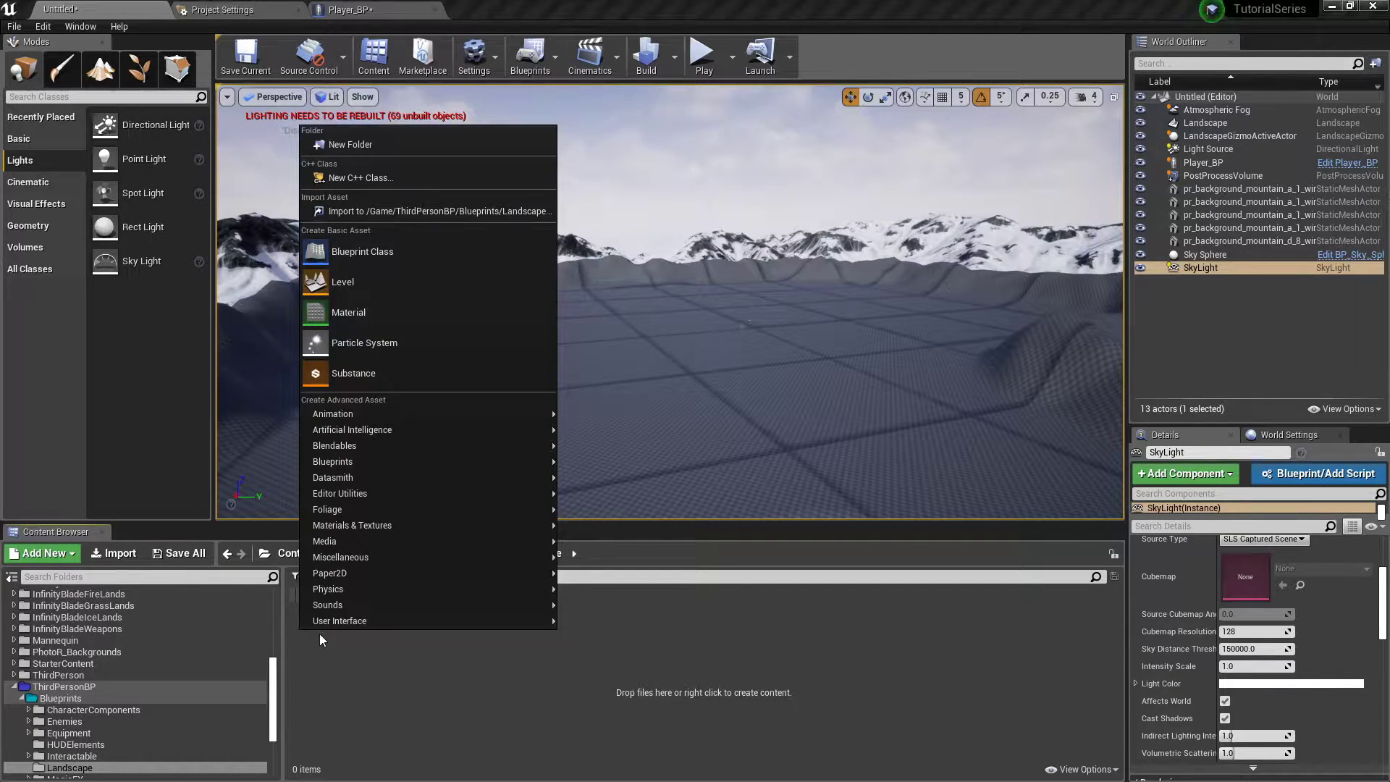
{"action": "left_click", "coordinate": [380, 311]}
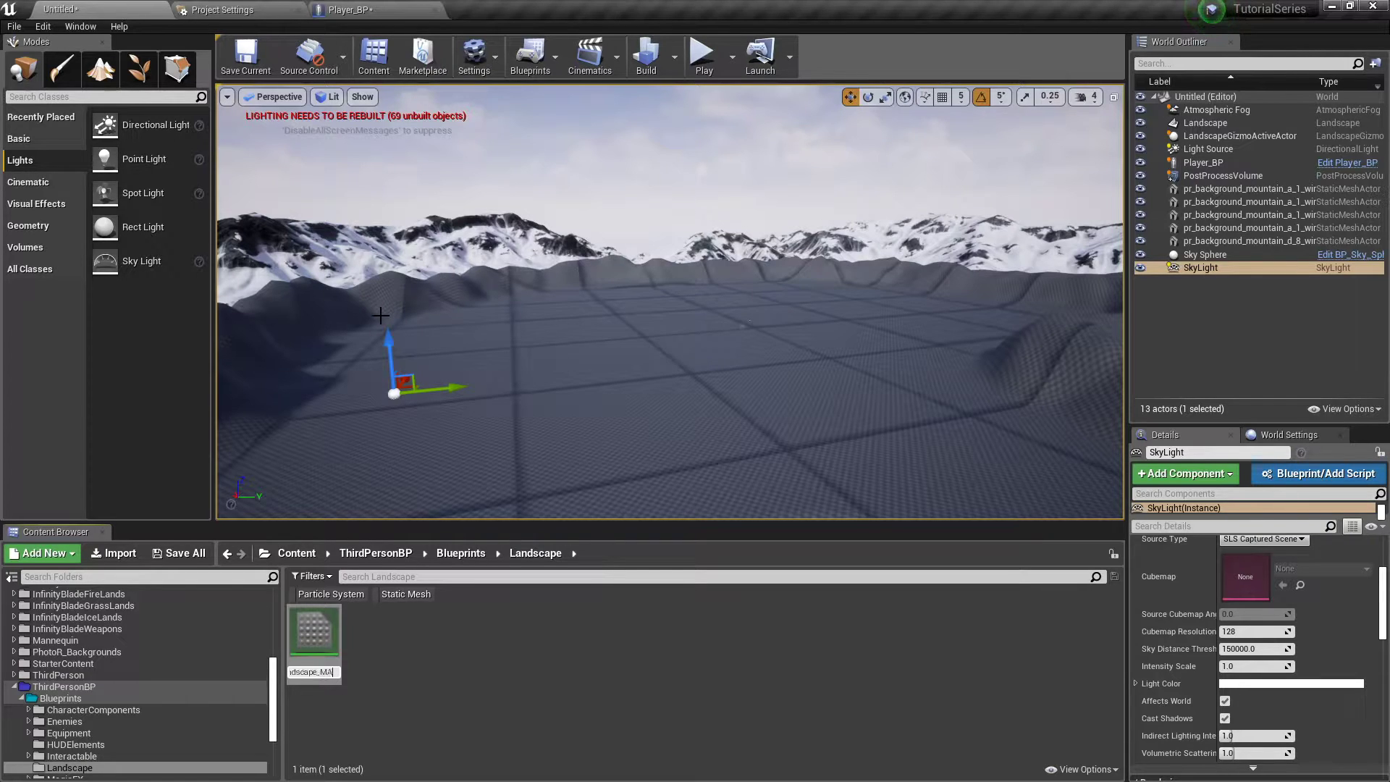
{"action": "key", "text": "Return"}
- Open the Landscape_MAT material and add a LandscapeLayerBlend node beside the main material node
{"action": "double_click", "coordinate": [314, 637]}
{"action": "right_click_drag", "start_coordinate": [432, 269], "coordinate": [584, 364]}
{"action": "right_click", "coordinate": [659, 285]}
{"action": "type", "text": "landscap"}
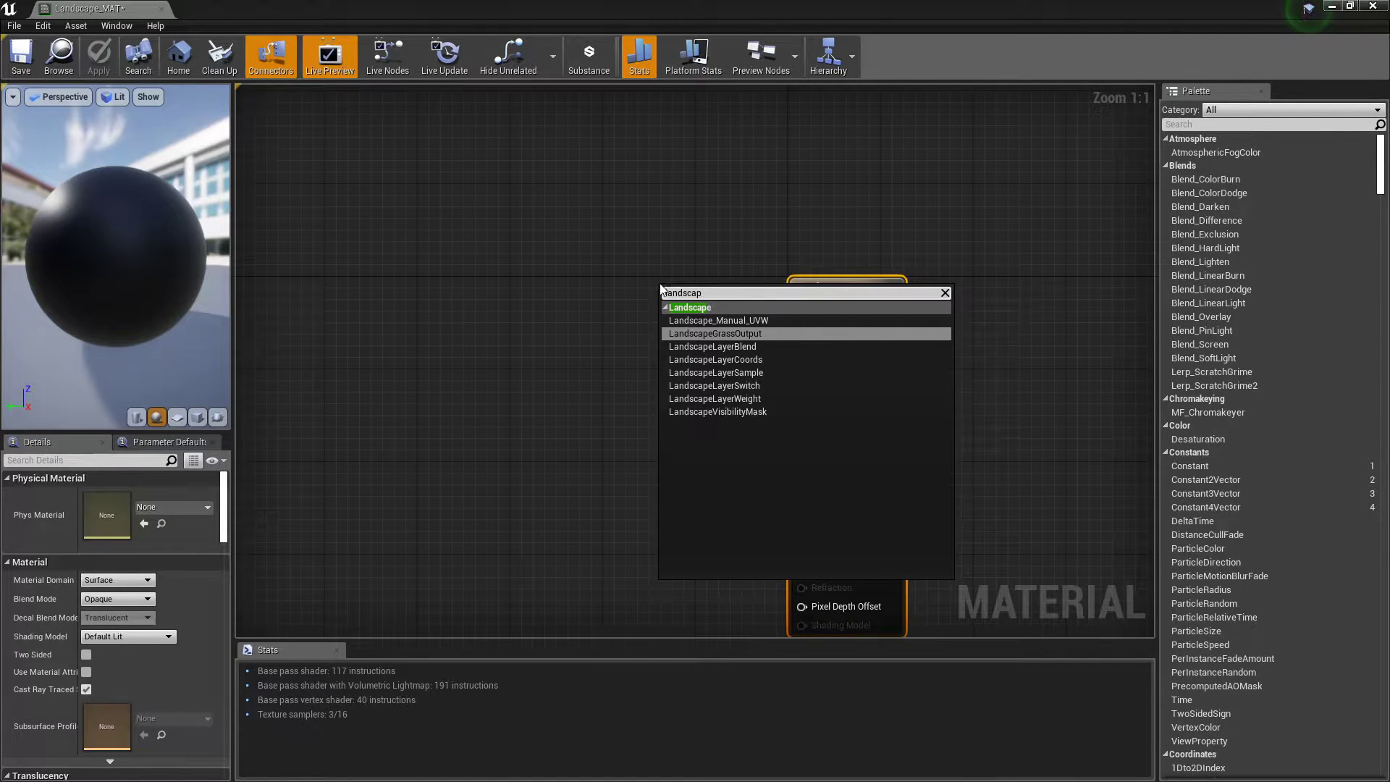
{"action": "left_click", "coordinate": [711, 346]}
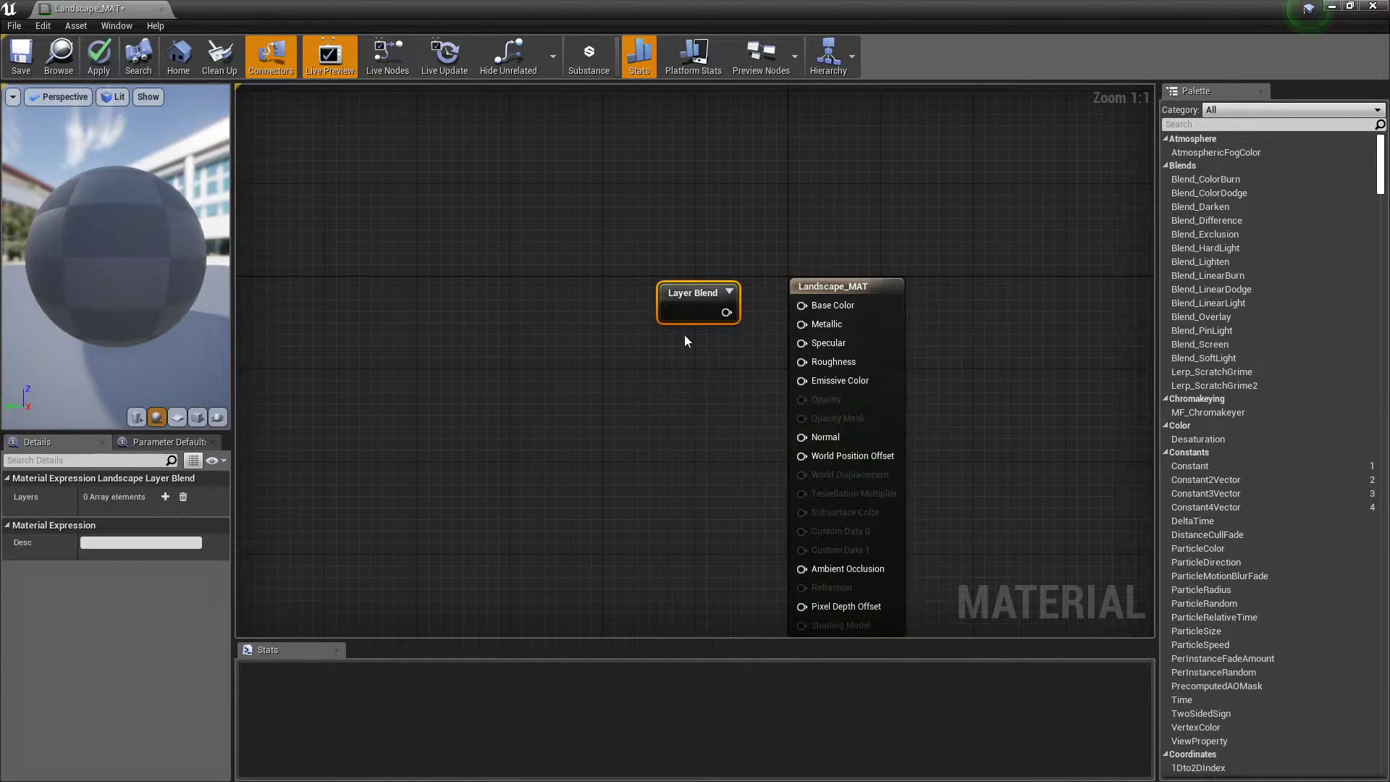
- Add three layers to the Layer Blend node
{"action": "left_click", "coordinate": [165, 497]}
{"action": "left_click", "coordinate": [164, 498]}
{"action": "left_click", "coordinate": [165, 497]}
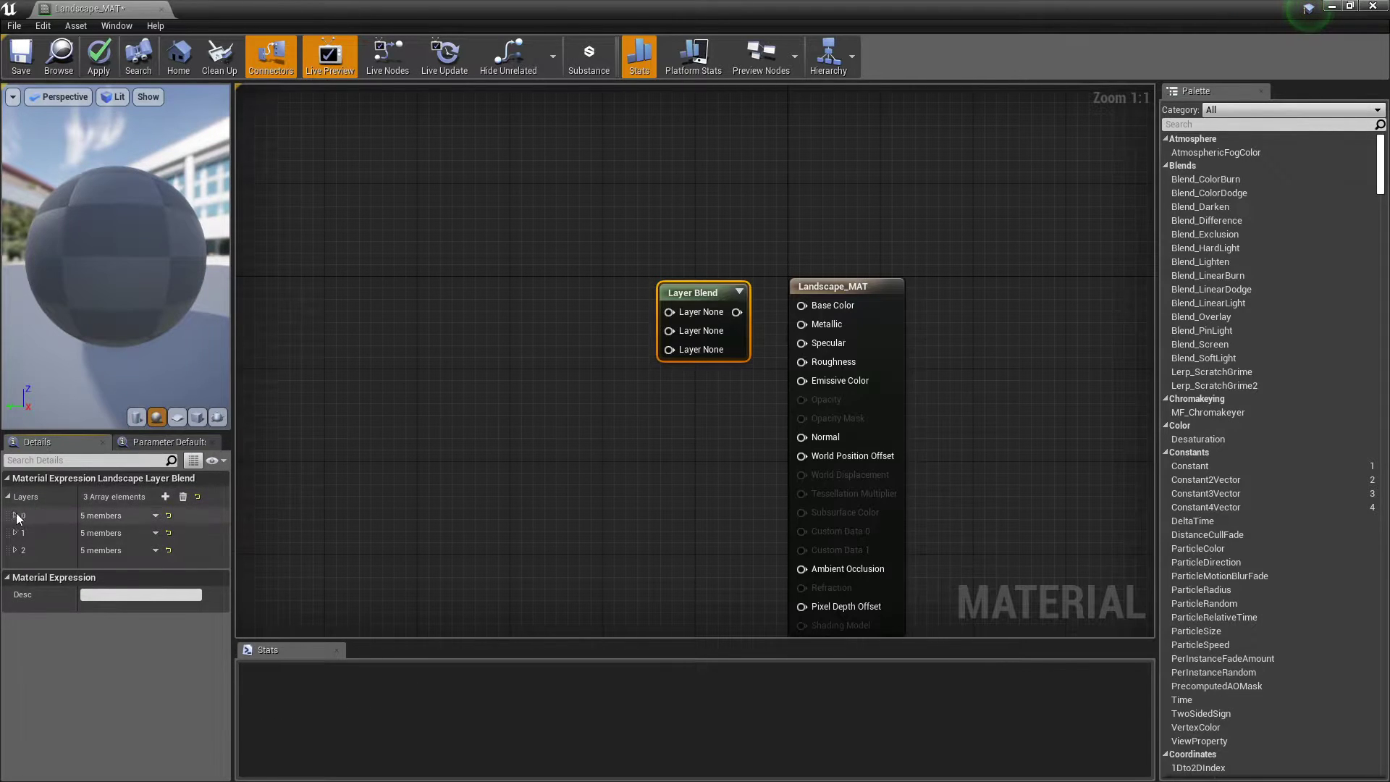
- Name the Layer Blend's layer 0 Snow and set its blend type to LB Height Blend
{"action": "left_click", "coordinate": [15, 515]}
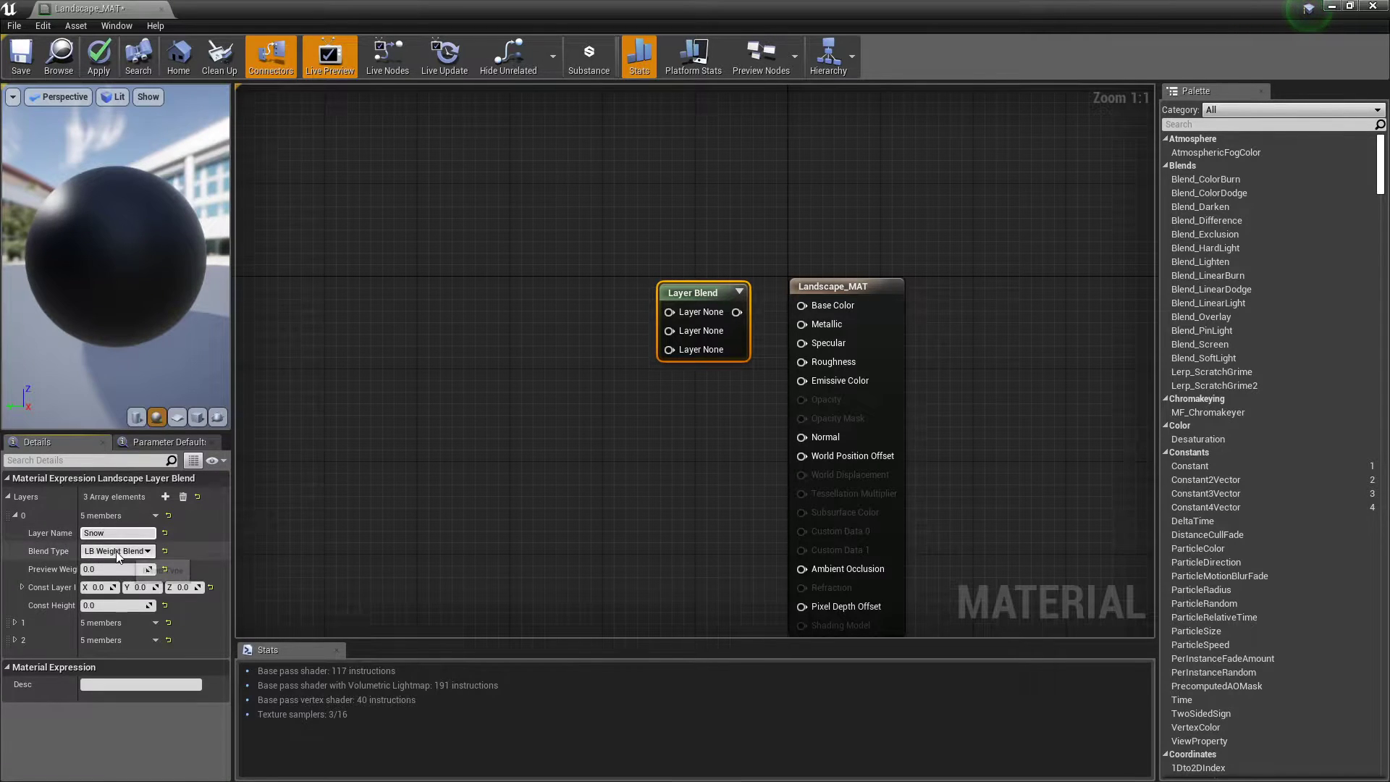
{"action": "left_click", "coordinate": [114, 552]}
{"action": "left_click", "coordinate": [112, 589]}
{"action": "left_click", "coordinate": [113, 570]}
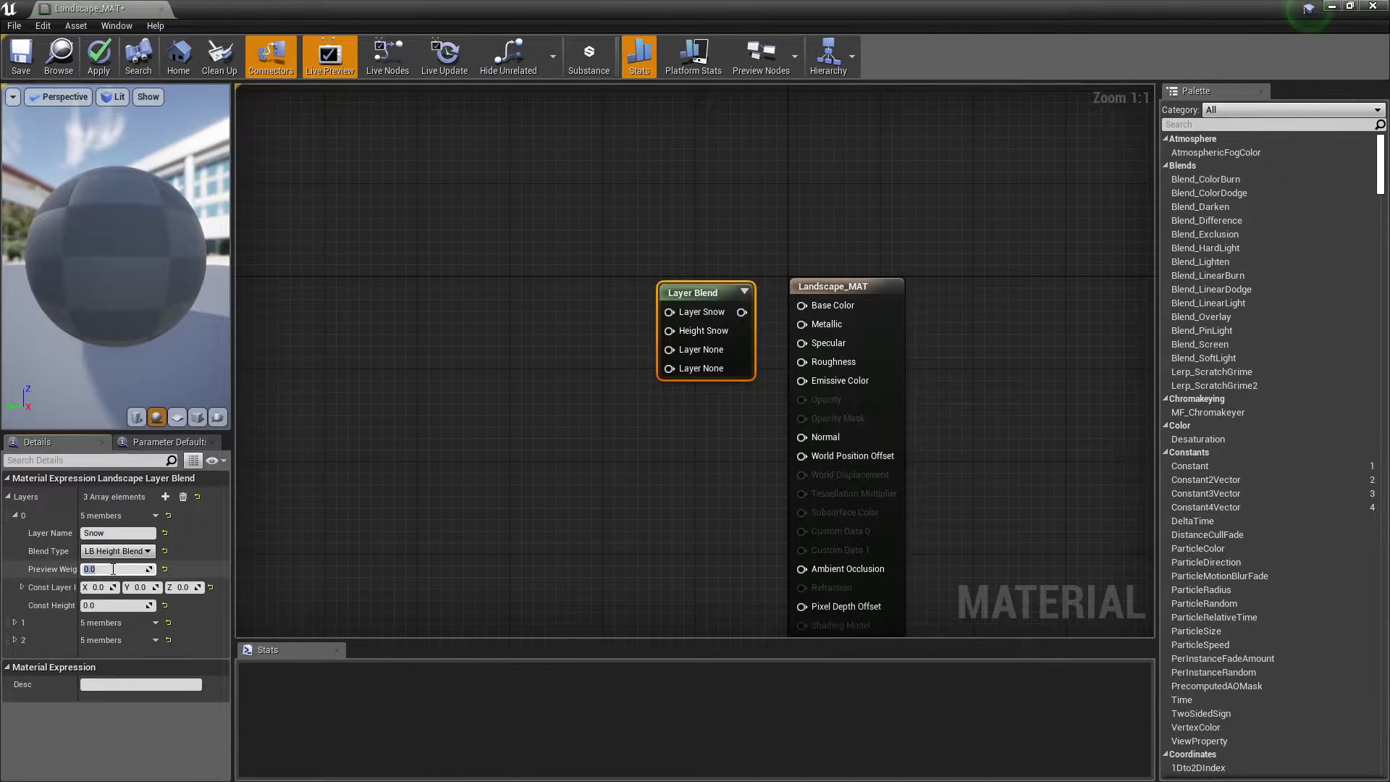
{"action": "left_click", "coordinate": [15, 516]}
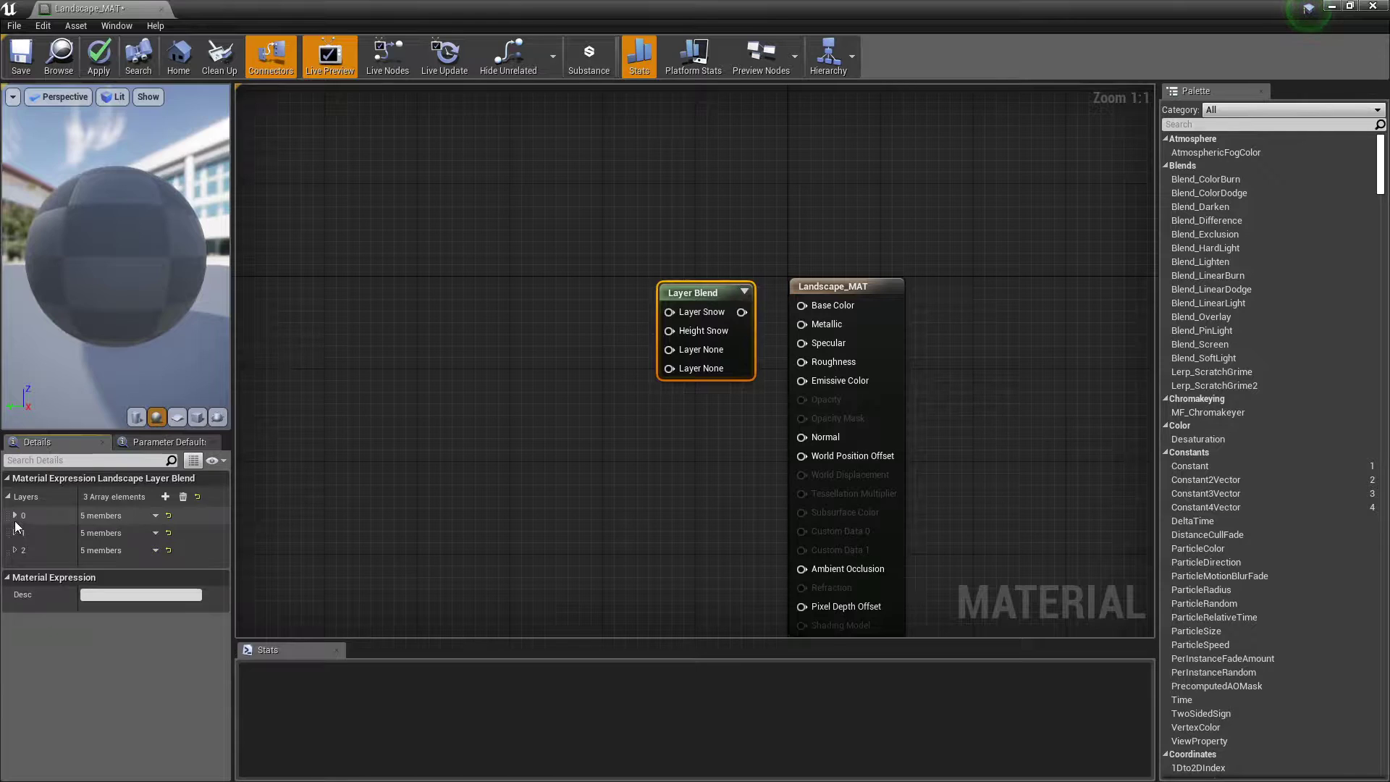
- Name layer 1 Rock, with blend type LB Height Blend and a preview weight of 0.5
{"action": "left_click", "coordinate": [15, 534]}
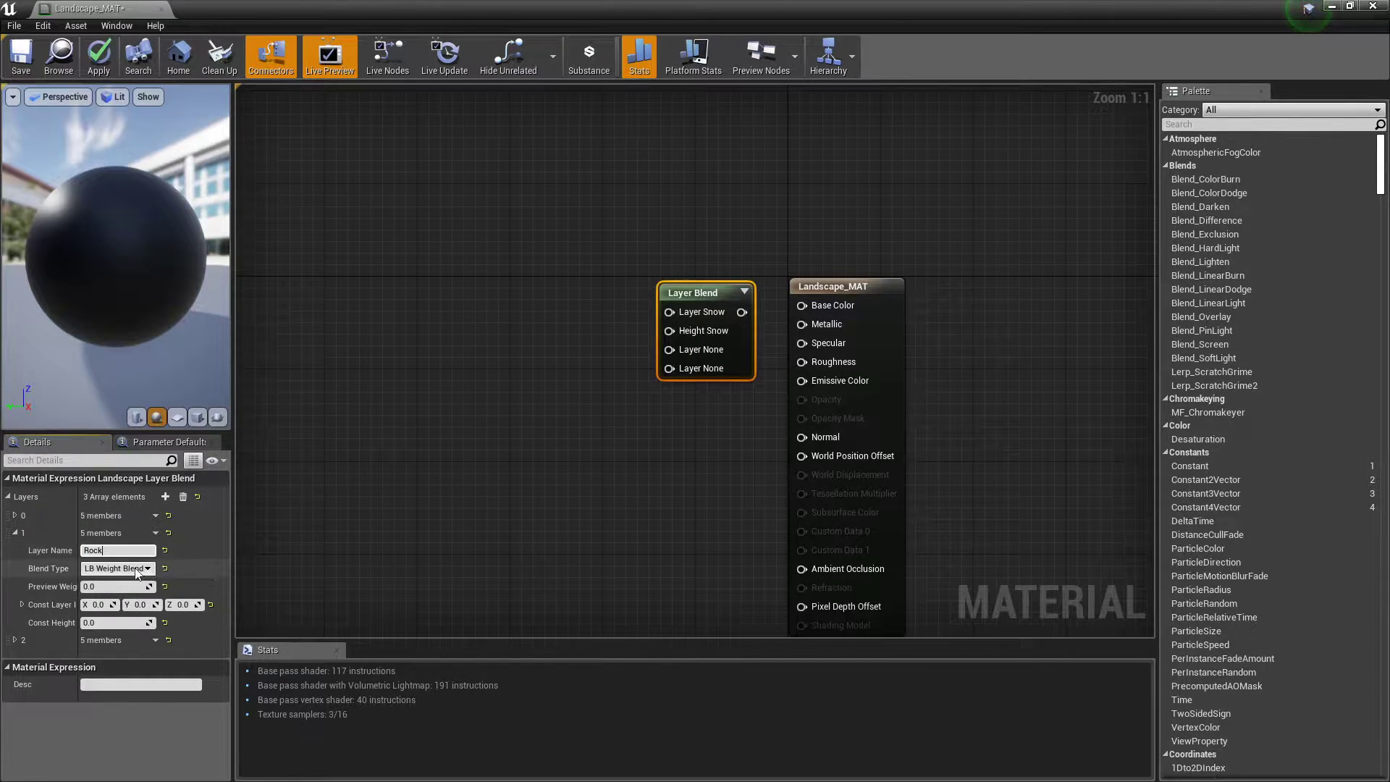
{"action": "left_click", "coordinate": [116, 569]}
{"action": "left_click", "coordinate": [112, 588]}
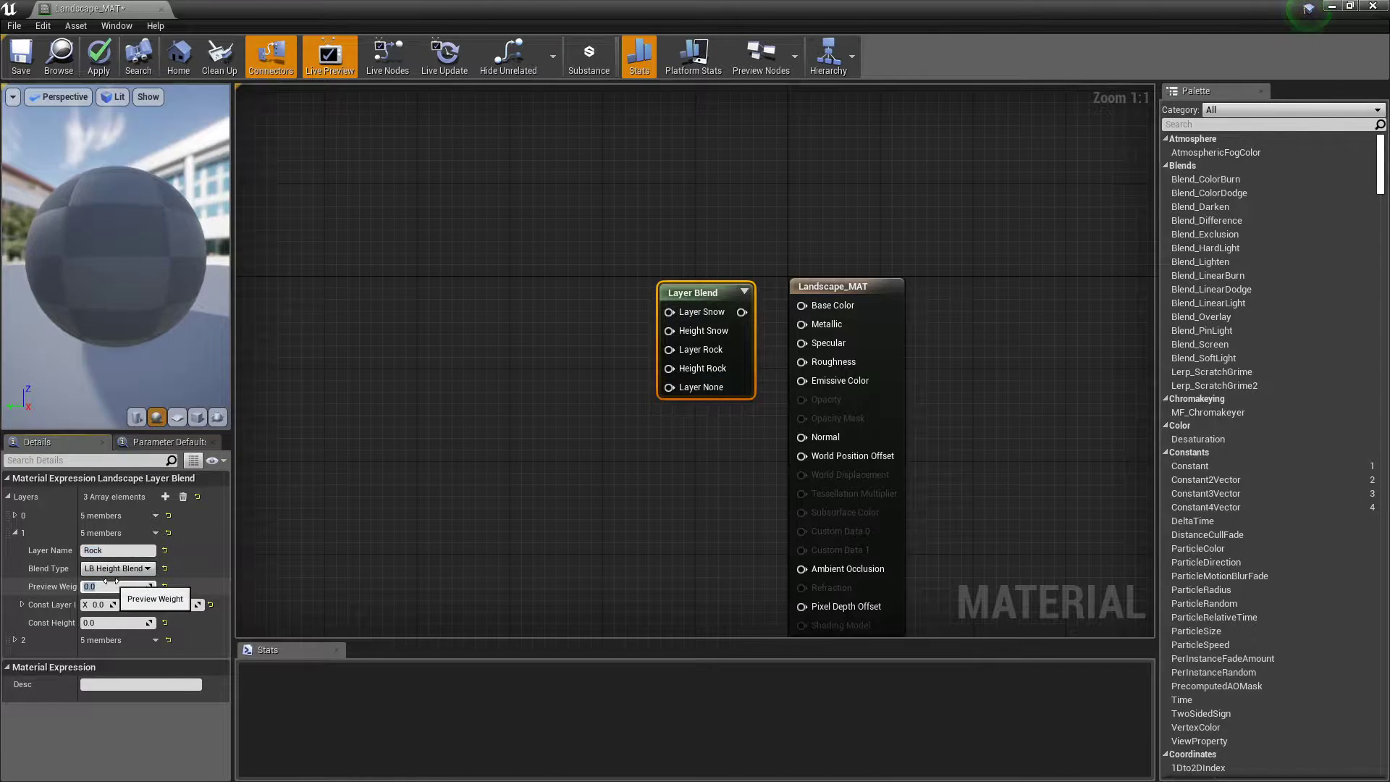
{"action": "type", "text": "0.5"}
{"action": "key", "text": "Return"}
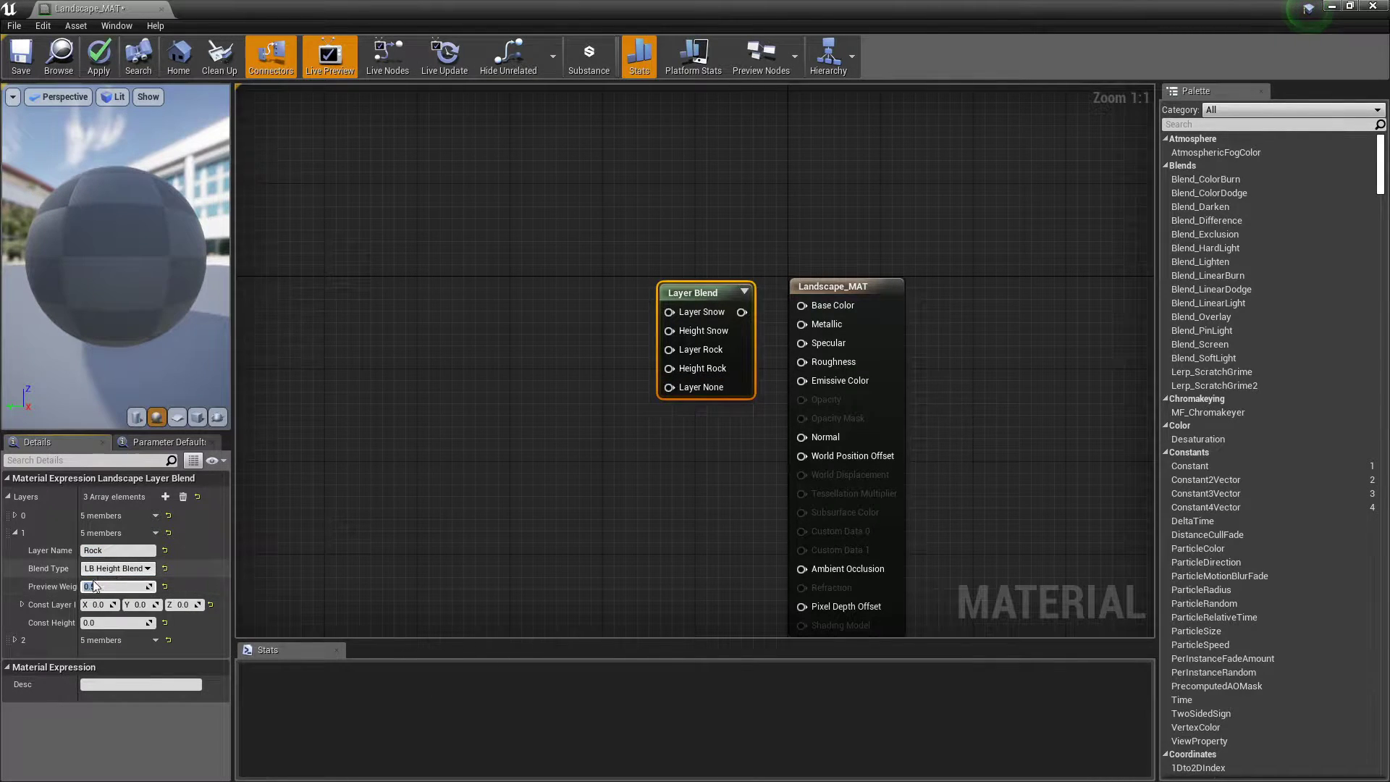
{"action": "left_click", "coordinate": [15, 533]}
- Name layer 2 Dirt, with blend type LB Height Blend and a preview weight of 0.5
{"action": "left_click", "coordinate": [15, 550]}
{"action": "left_click", "coordinate": [129, 567]}
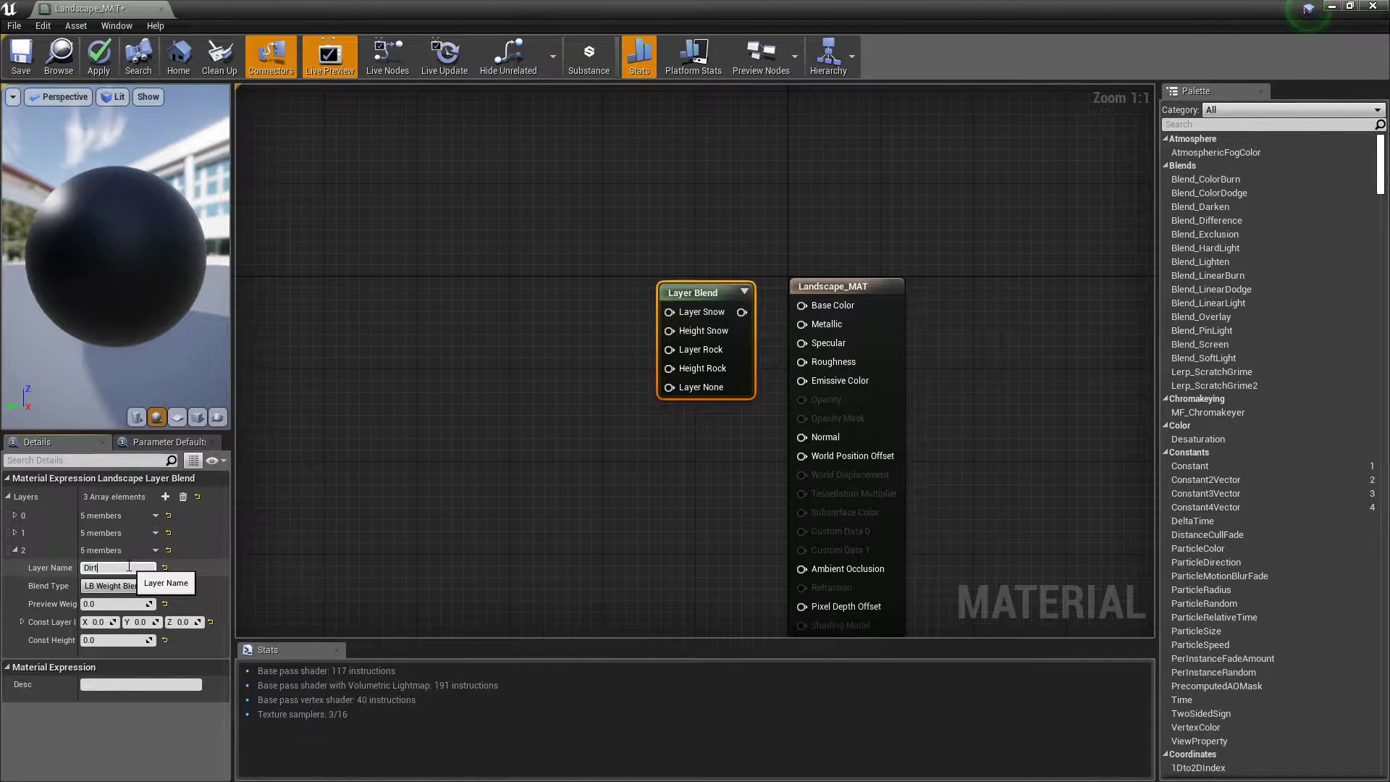
{"action": "key", "text": "Return"}
{"action": "left_click", "coordinate": [116, 586]}
{"action": "left_click", "coordinate": [113, 611]}
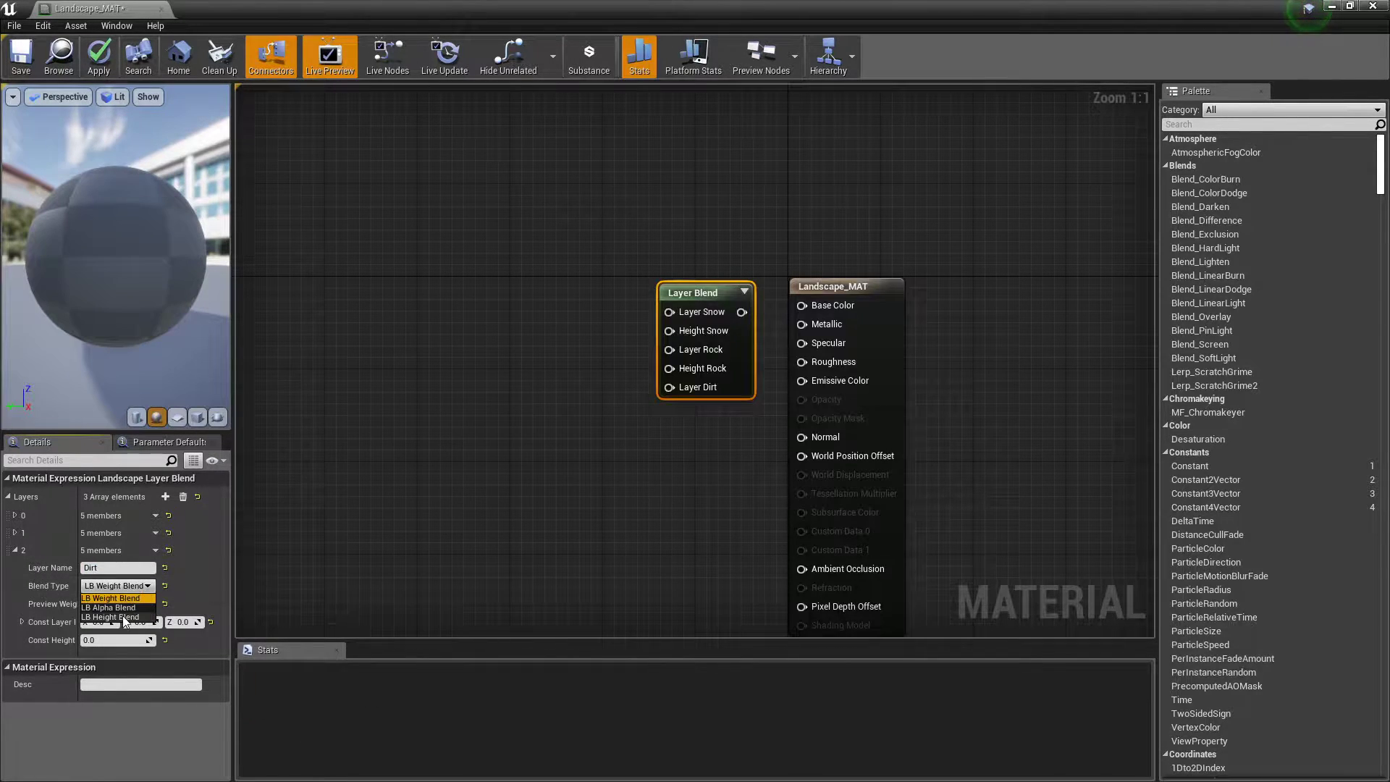
{"action": "left_click", "coordinate": [119, 602]}
{"action": "type", "text": "0.5"}
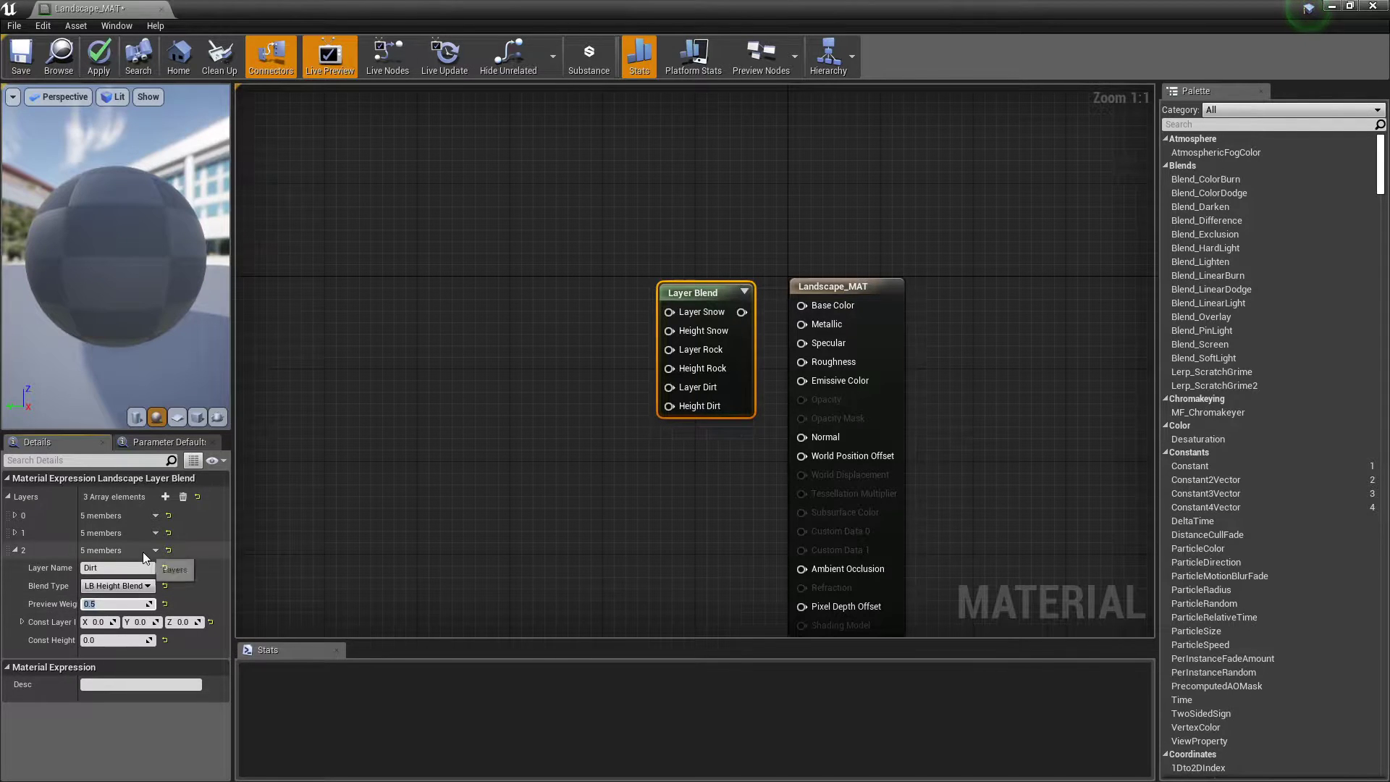
{"action": "key", "text": "Return"}
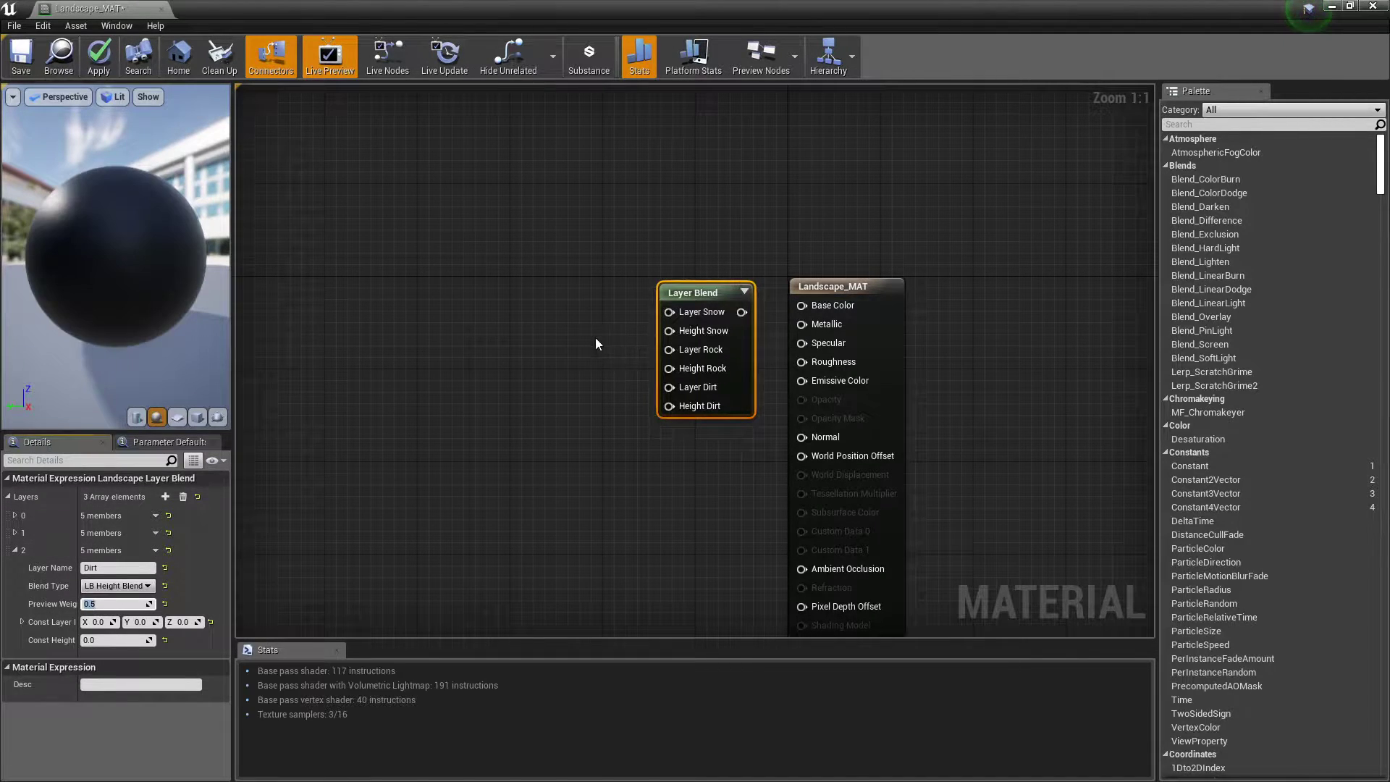
- Connect the Layer Blend output to the material's Base Color and move the Layer Blend node farther from the material node
{"action": "right_click_drag", "start_coordinate": [597, 337], "coordinate": [513, 361]}
{"action": "left_click_drag", "start_coordinate": [659, 338], "coordinate": [719, 329]}
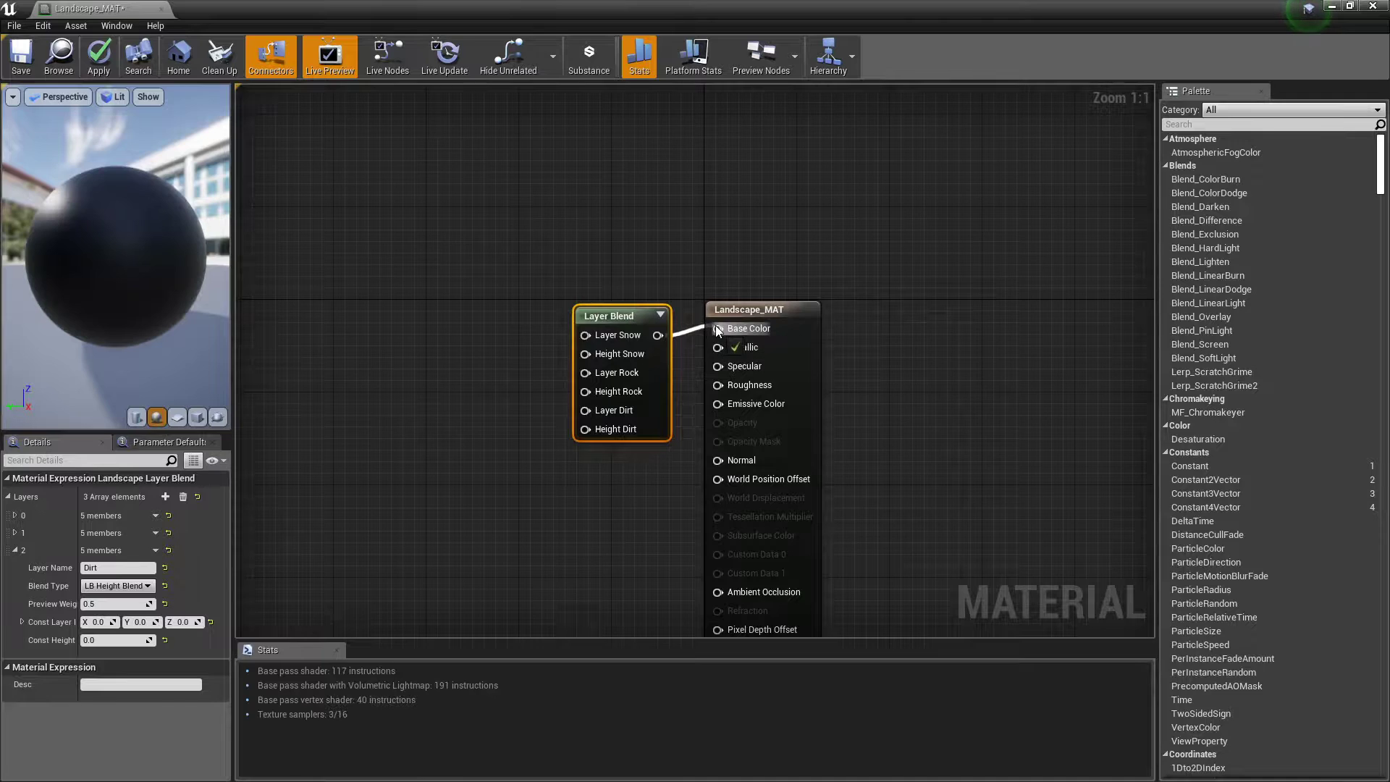
{"action": "left_click_drag", "start_coordinate": [619, 323], "coordinate": [599, 316]}
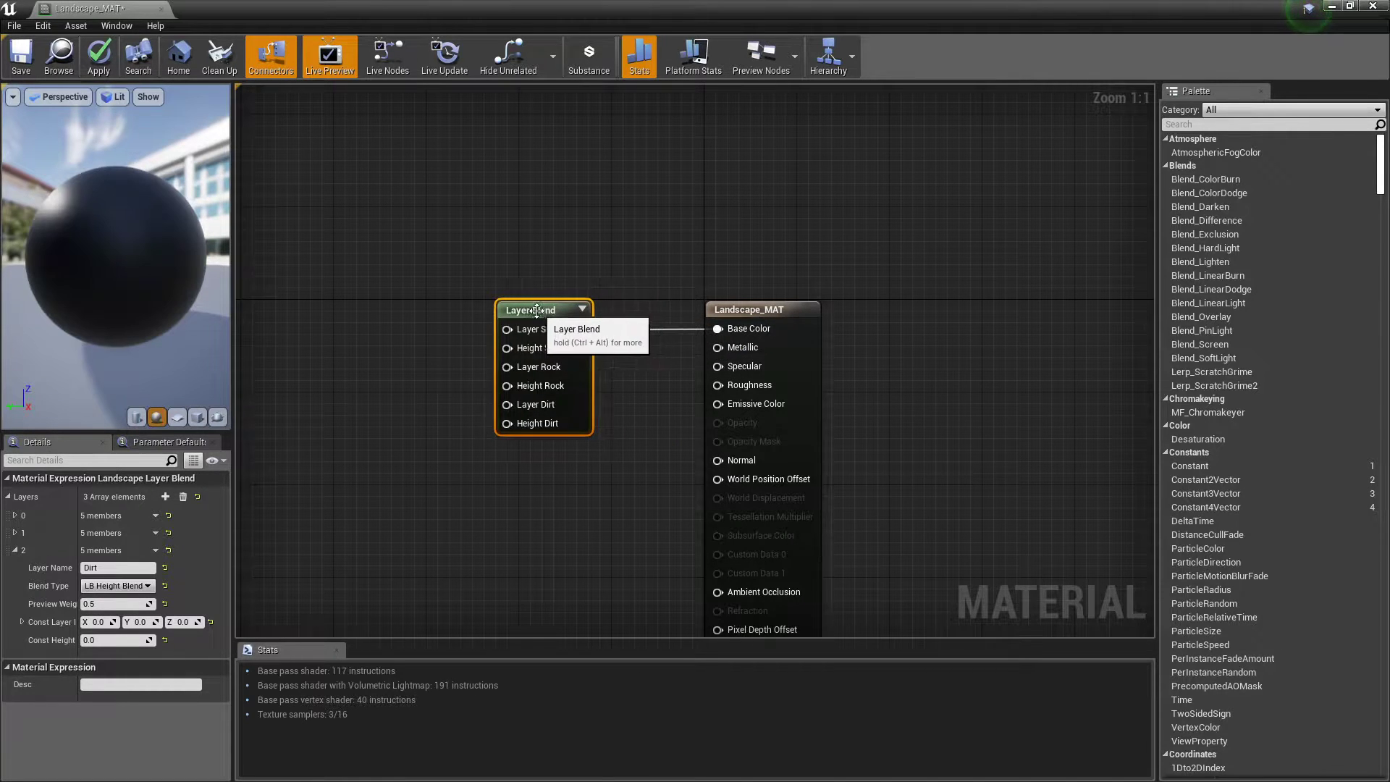
- Add a Texture Sample using T_Env_Icy_Snow_D, and connect its RGB to Layer Snow and its A output to Height Snow
{"action": "right_click_drag", "start_coordinate": [444, 311], "coordinate": [578, 323]}
{"action": "left_click", "coordinate": [571, 330]}
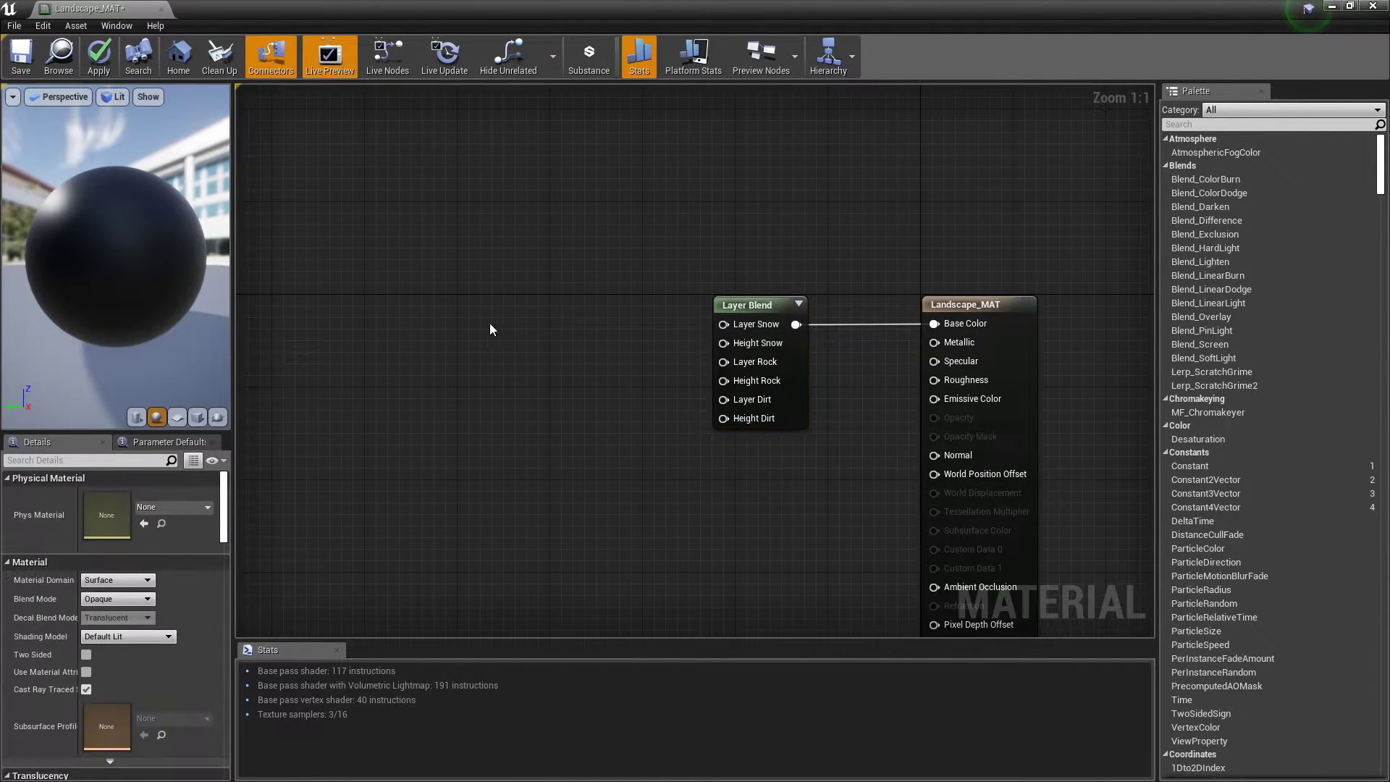
{"action": "left_click", "coordinate": [467, 306]}
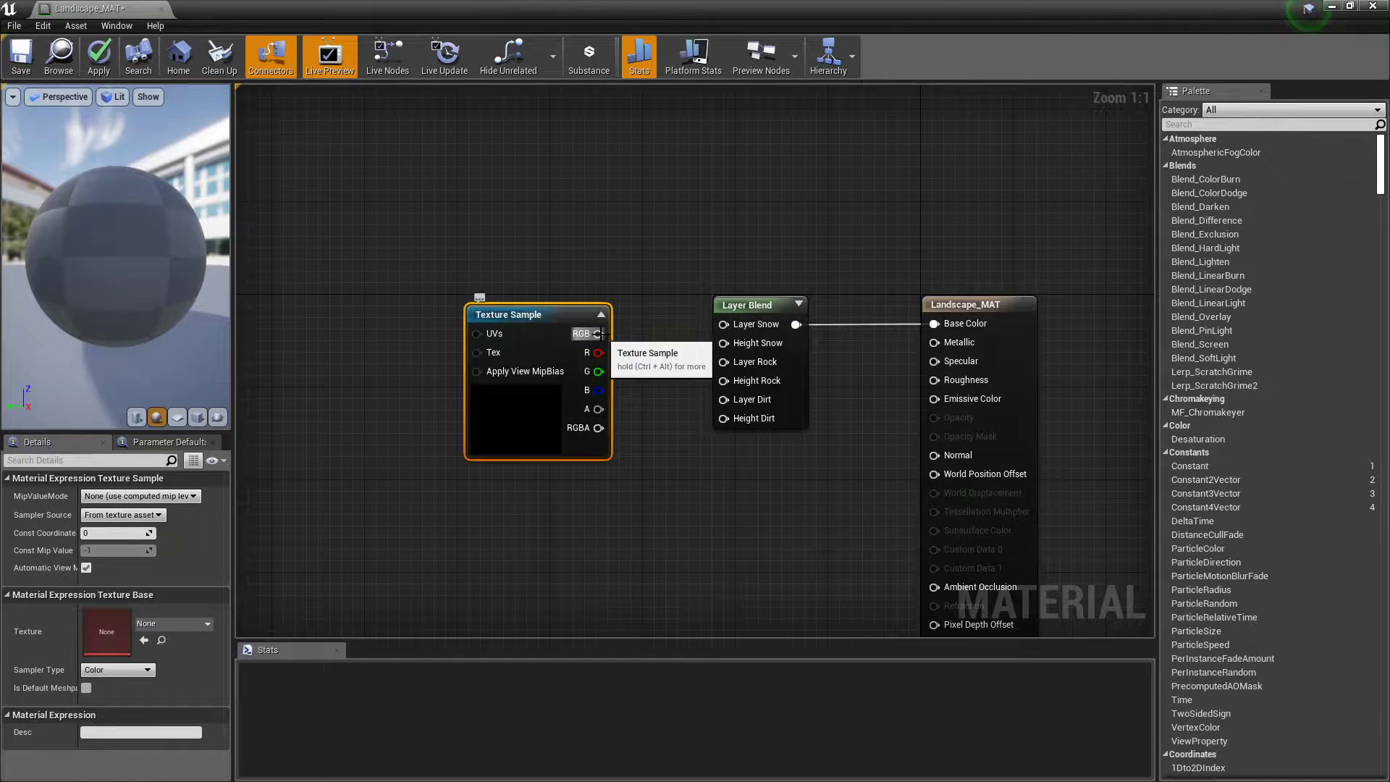
{"action": "left_click", "coordinate": [176, 626]}
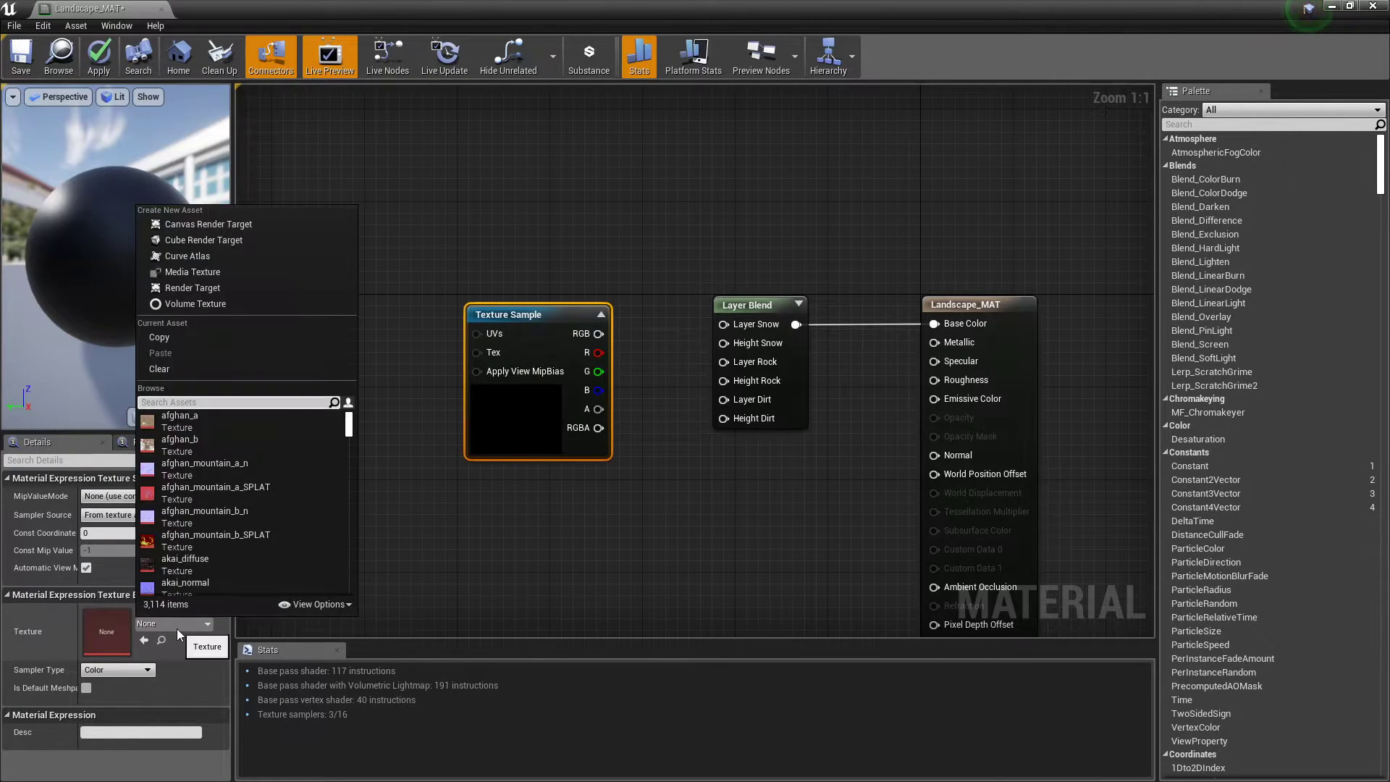
{"action": "type", "text": "icy"}
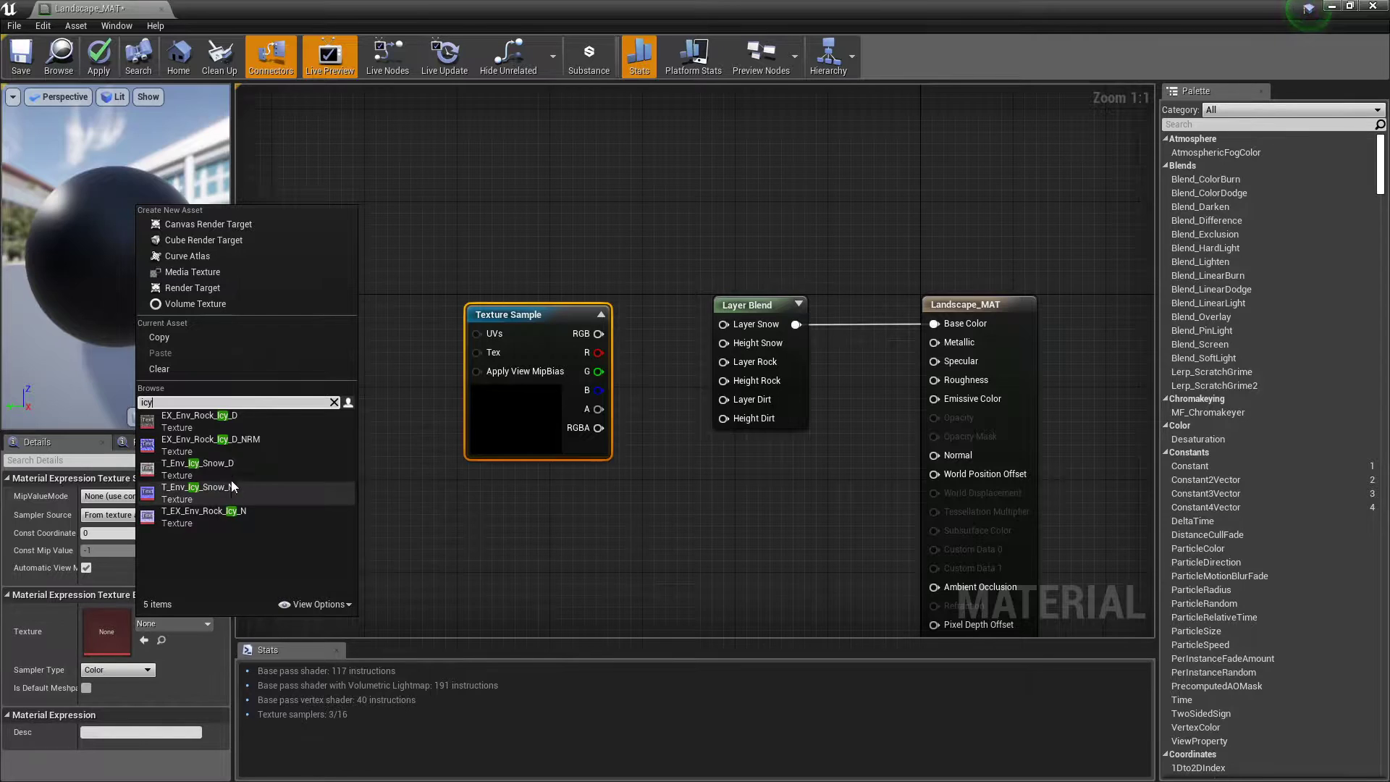
{"action": "left_click", "coordinate": [215, 465]}
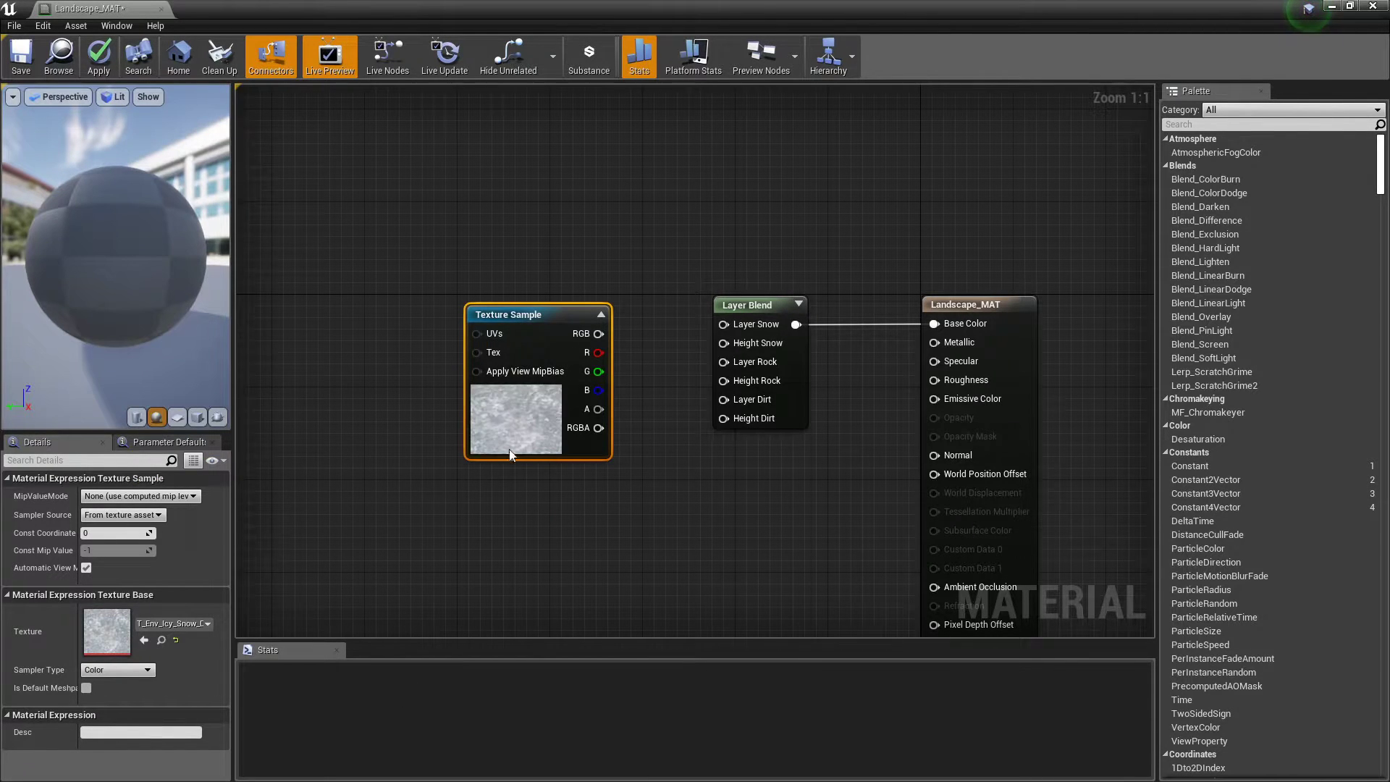
{"action": "left_click_drag", "start_coordinate": [603, 335], "coordinate": [723, 324]}
{"action": "left_click_drag", "start_coordinate": [599, 409], "coordinate": [723, 344]}
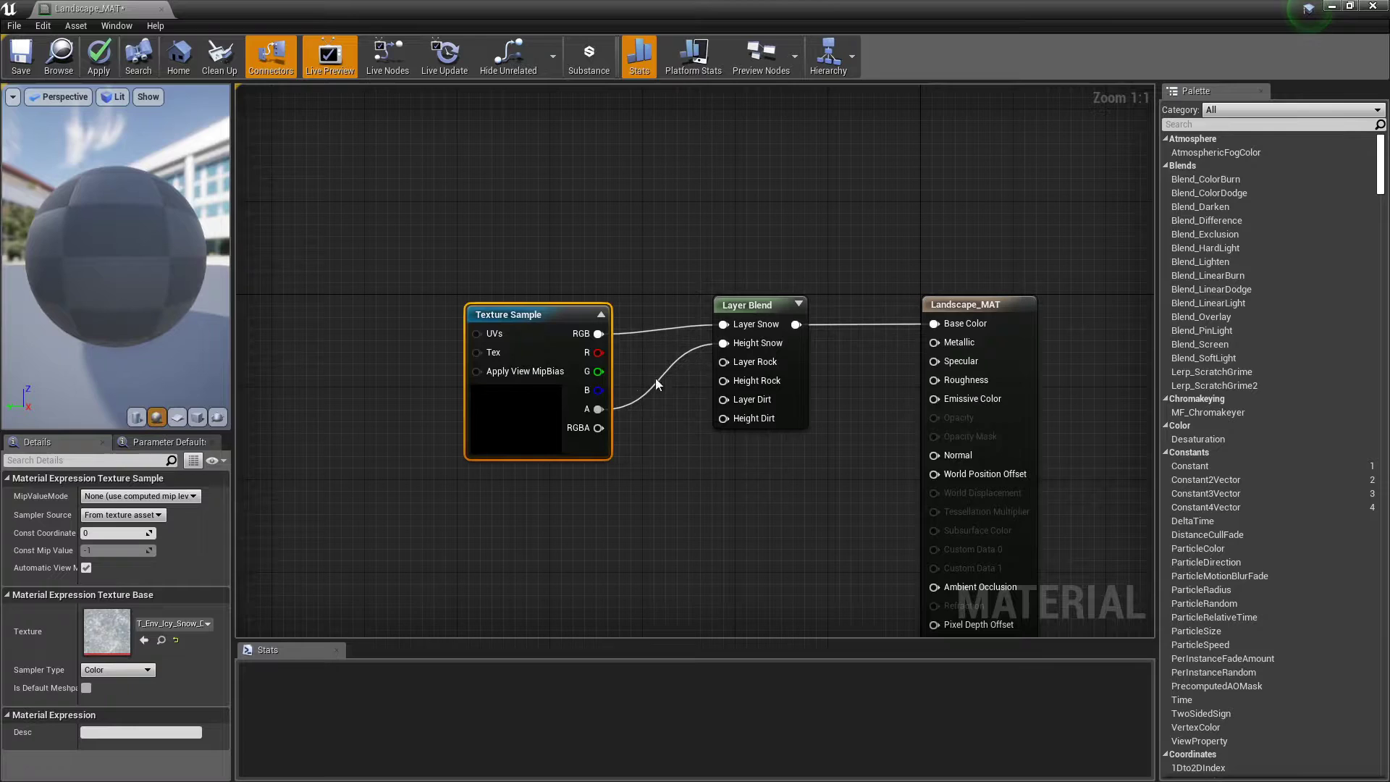
- Add a second Texture Sample using EX_Env_Rock_Icy_D, and connect its RGB to Layer Rock and its A output to Height Rock
{"action": "key", "text": "t"}
{"action": "left_click", "coordinate": [490, 486]}
{"action": "left_click_drag", "start_coordinate": [538, 496], "coordinate": [522, 480]}
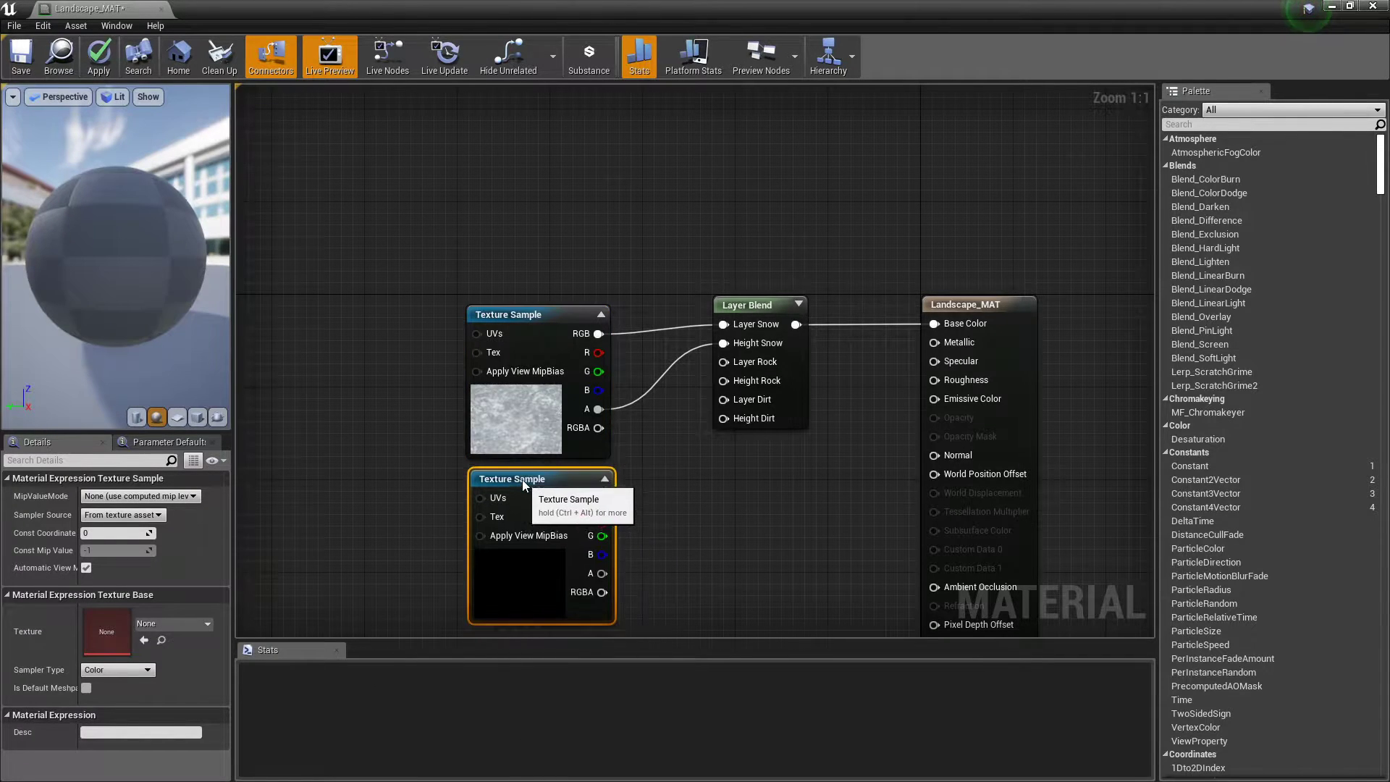
{"action": "left_click", "coordinate": [171, 625]}
{"action": "type", "text": "rock"}
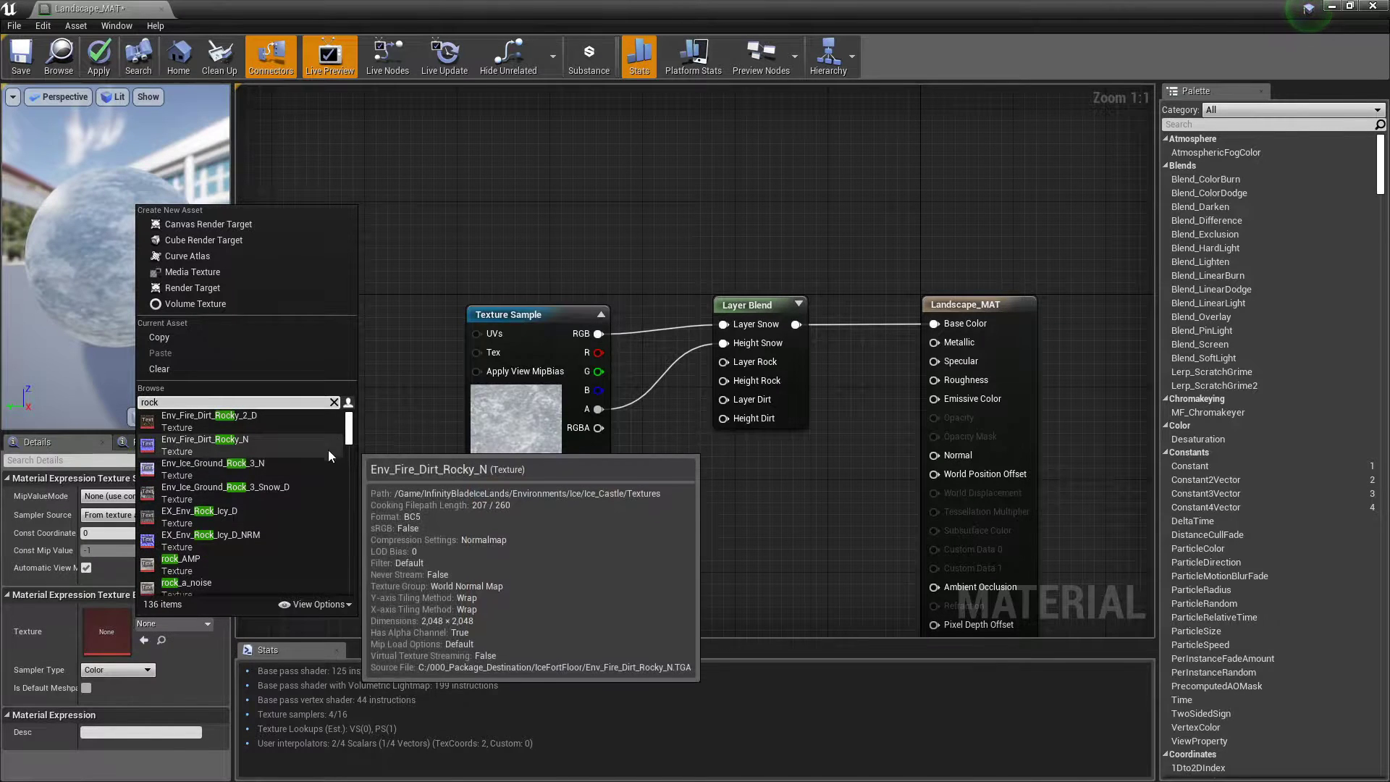
{"action": "left_click", "coordinate": [262, 515]}
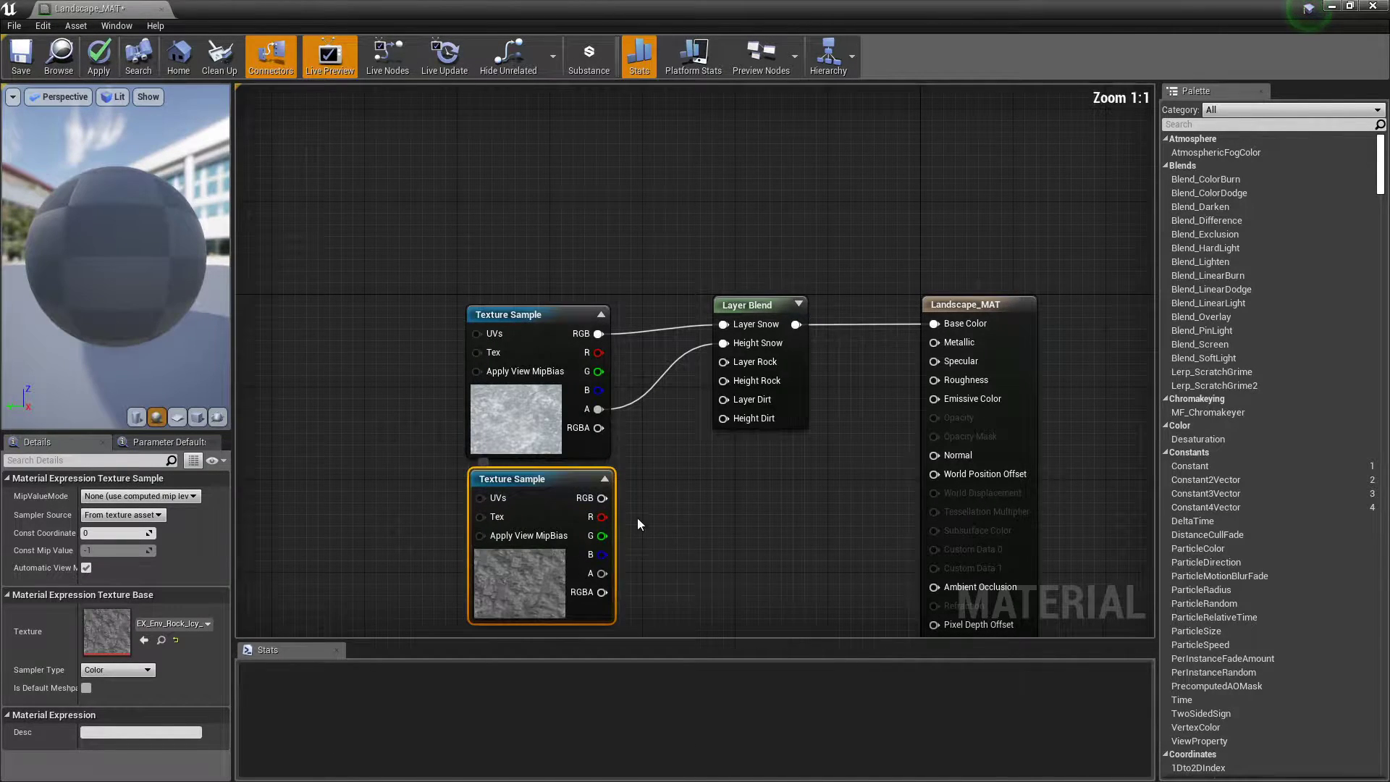
{"action": "left_click_drag", "start_coordinate": [601, 498], "coordinate": [724, 362]}
{"action": "left_click_drag", "start_coordinate": [602, 573], "coordinate": [726, 380]}
- Add a third Texture Sample using Env_Fire_Dirt_Rocky_2_D, and connect its RGB to Layer Dirt and its A output to Height Dirt
{"action": "right_click_drag", "start_coordinate": [680, 533], "coordinate": [682, 331]}
{"action": "key", "text": "t"}
{"action": "left_click", "coordinate": [476, 461]}
{"action": "left_click_drag", "start_coordinate": [528, 472], "coordinate": [527, 441]}
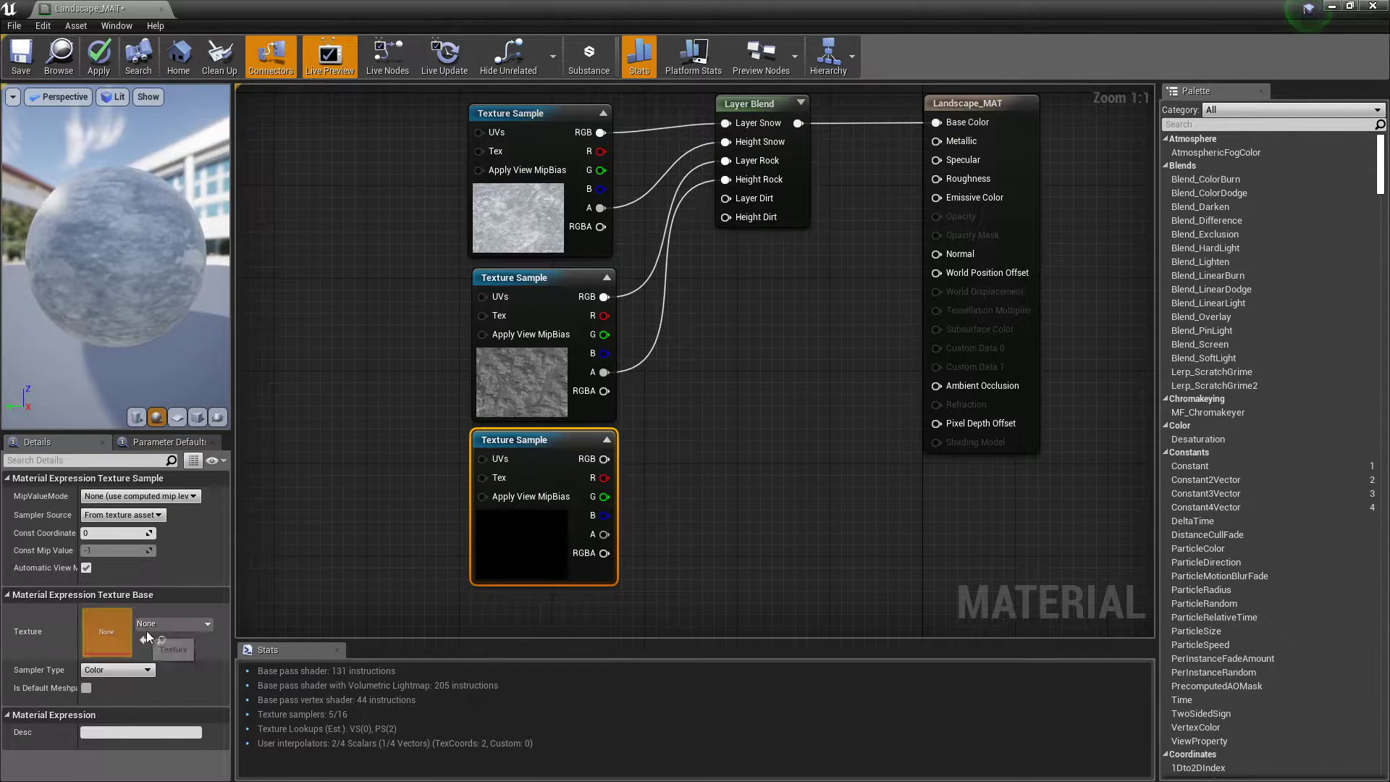
{"action": "left_click", "coordinate": [177, 625]}
{"action": "type", "text": "dirt"}
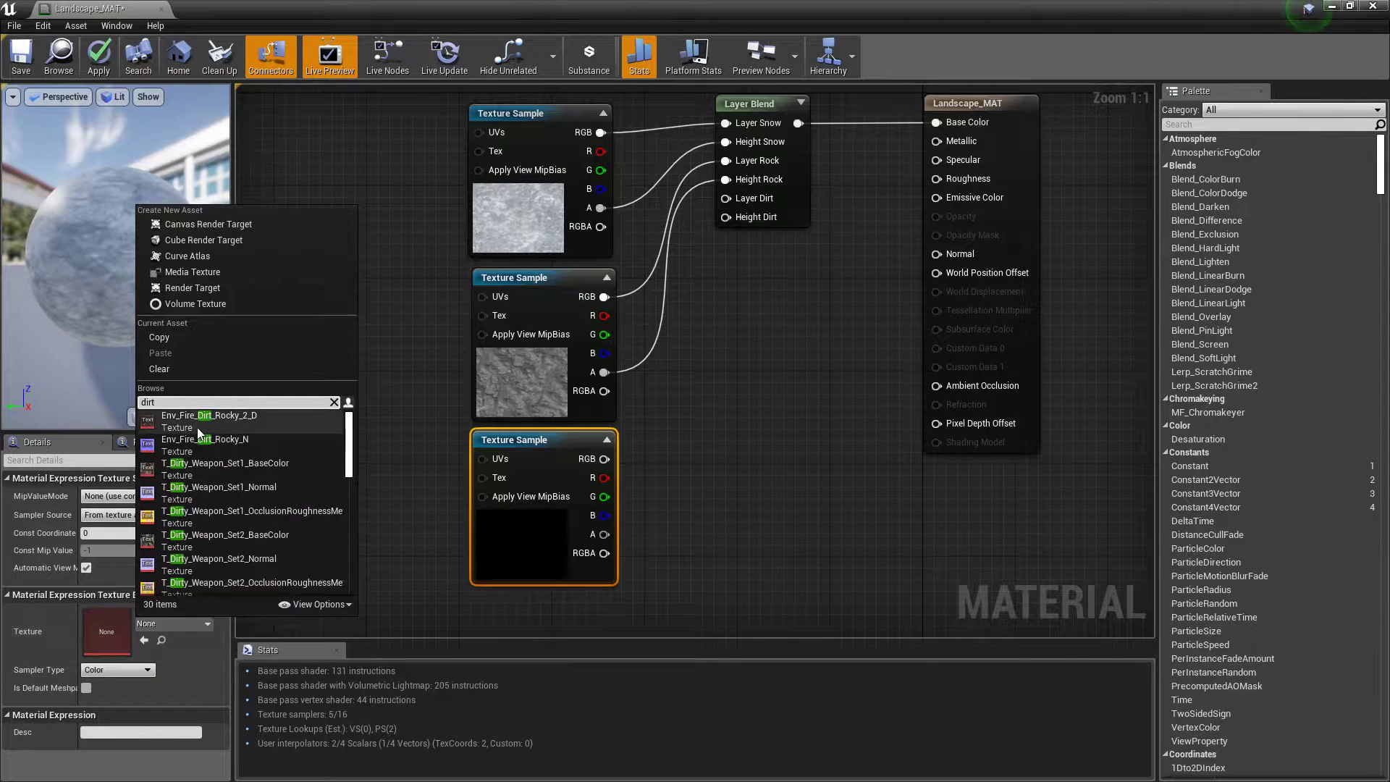
{"action": "left_click", "coordinate": [245, 419]}
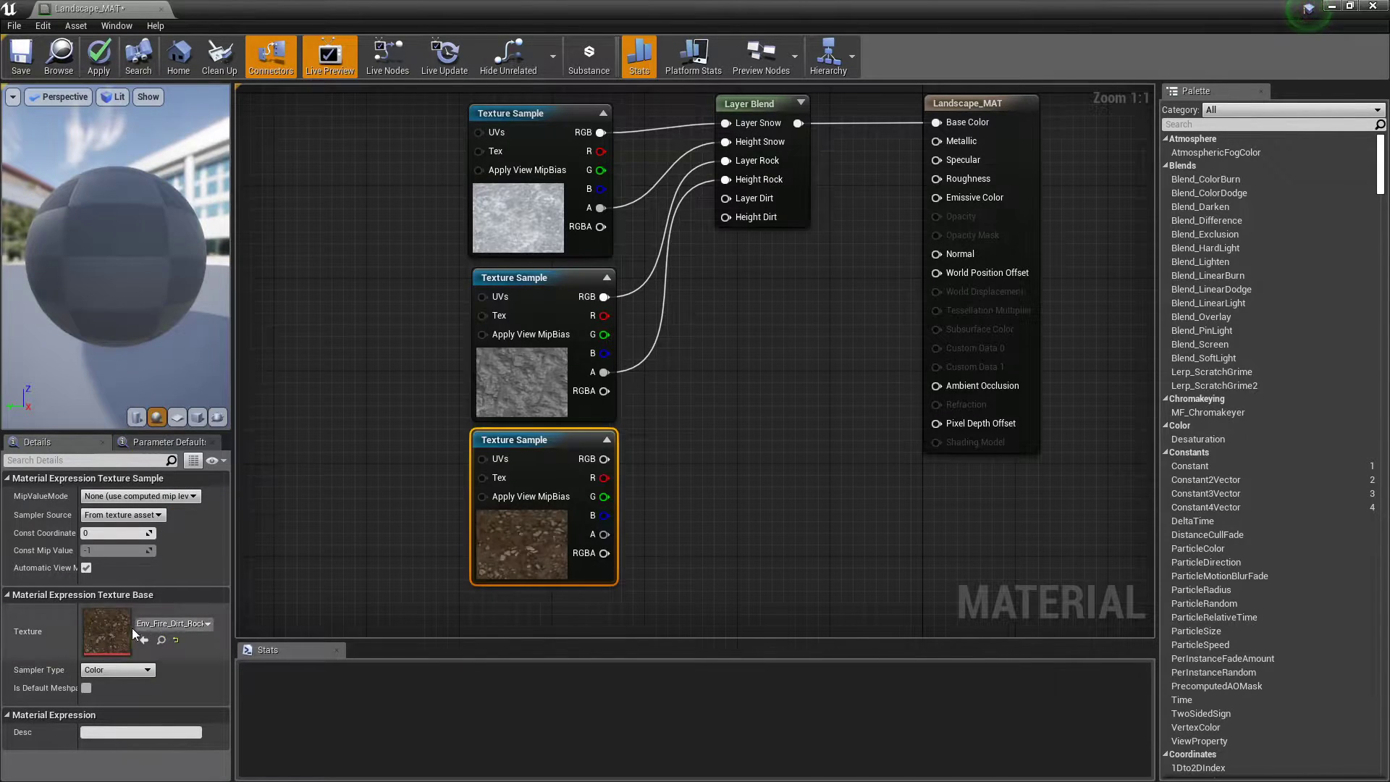
{"action": "right_click_drag", "start_coordinate": [371, 558], "coordinate": [198, 614]}
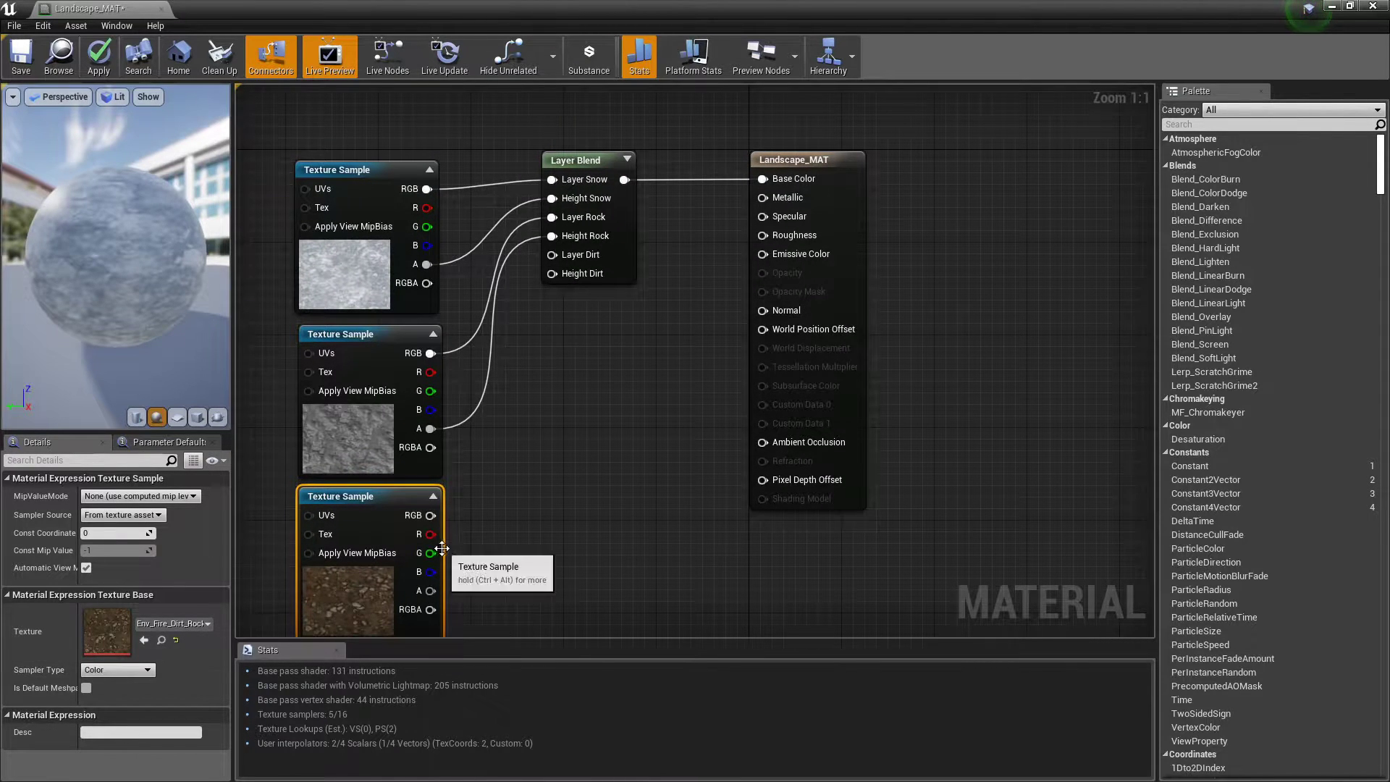
{"action": "left_click_drag", "start_coordinate": [430, 515], "coordinate": [552, 255]}
{"action": "left_click_drag", "start_coordinate": [426, 595], "coordinate": [559, 273]}
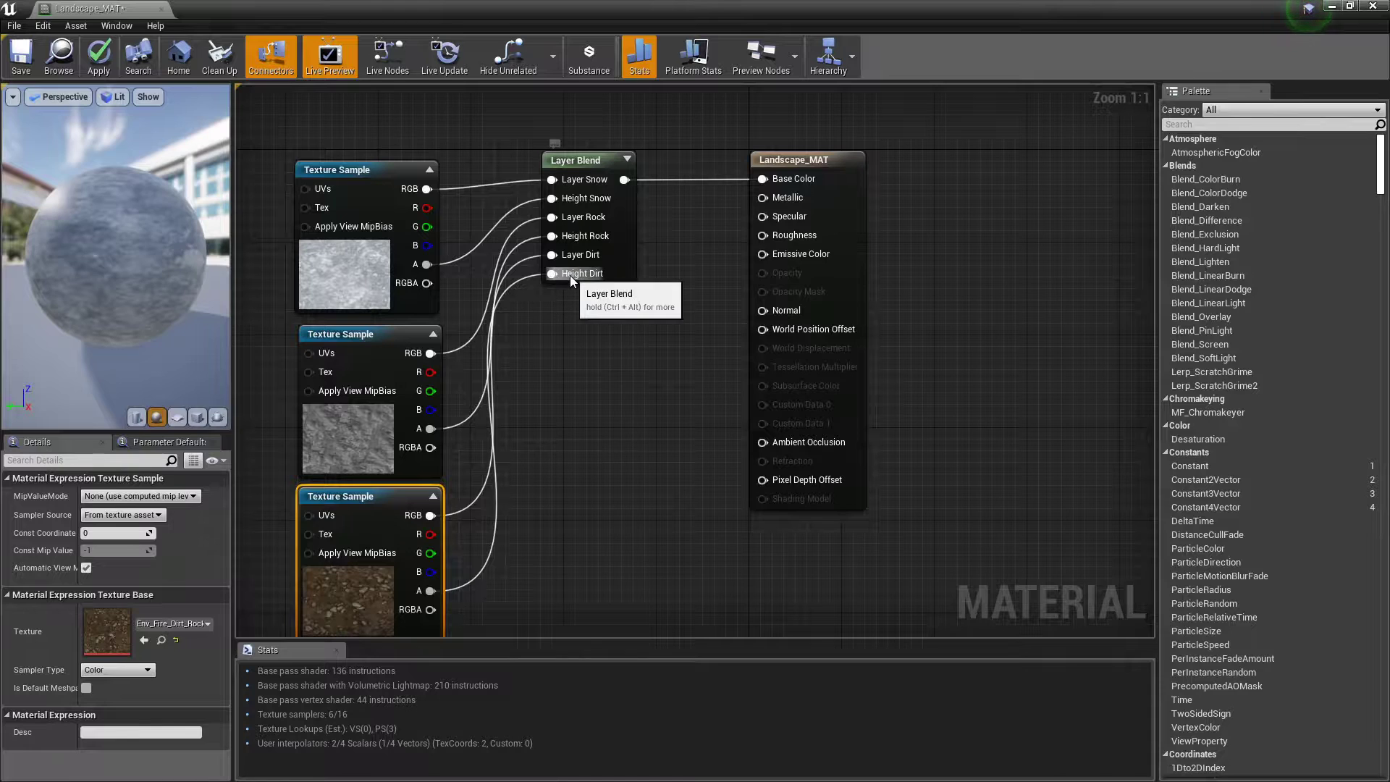
- Duplicate the Layer Blend node with its three Texture Samples and arrange the copies below the originals
{"action": "scroll", "coordinate": [602, 406], "scroll_direction": "down", "scroll_amount": 2}
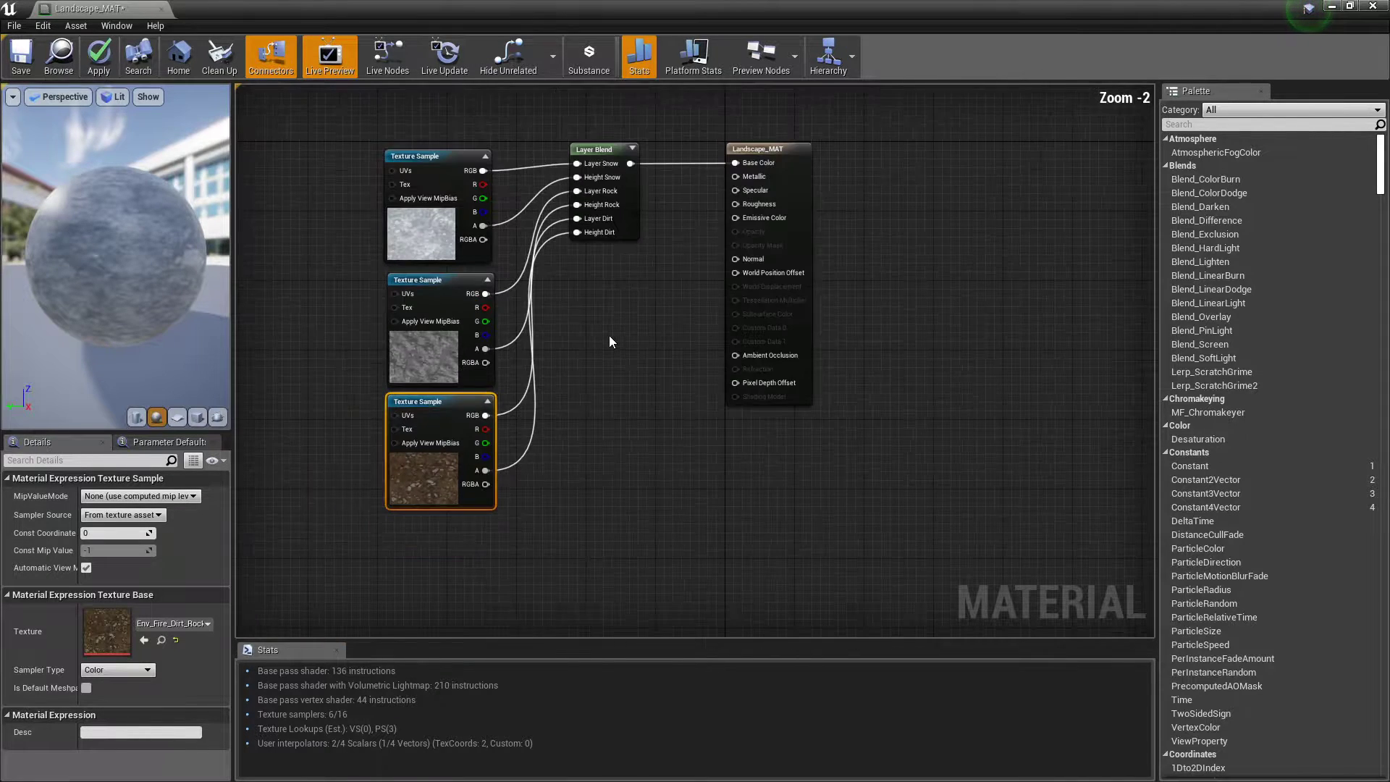
{"action": "left_click_drag", "start_coordinate": [653, 116], "coordinate": [485, 396]}
{"action": "left_click_drag", "start_coordinate": [431, 518], "coordinate": [430, 529]}
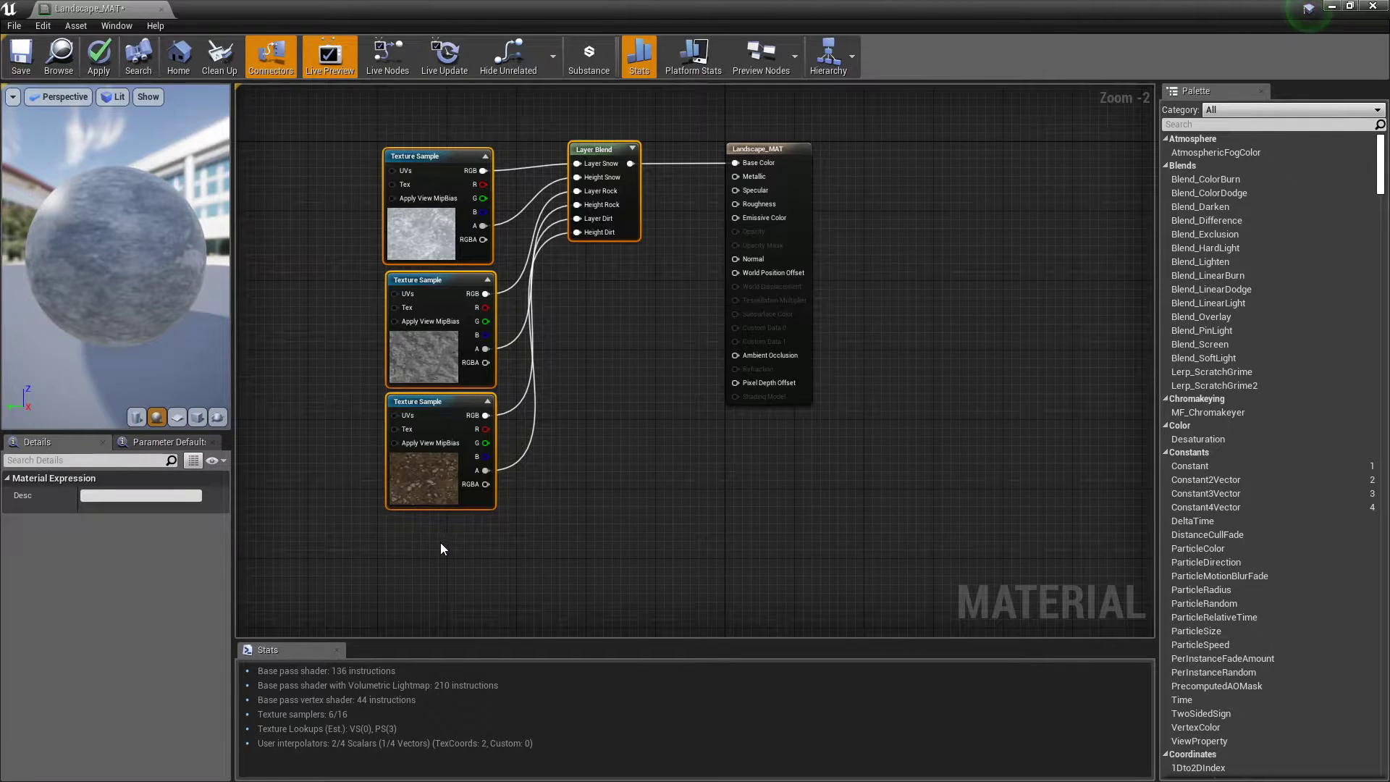
{"action": "key", "text": "ctrl+v"}
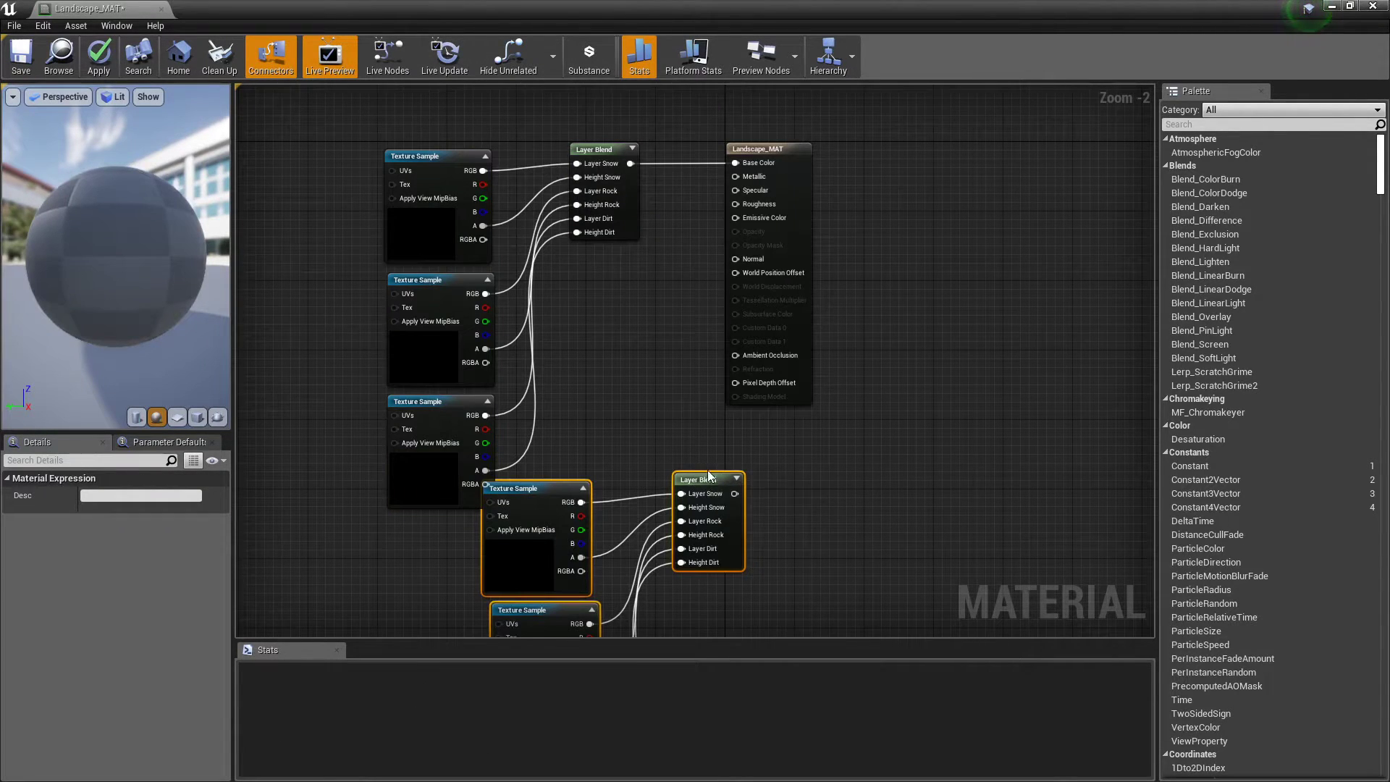
{"action": "left_click", "coordinate": [697, 488]}
{"action": "scroll", "coordinate": [725, 456], "scroll_direction": "down", "scroll_amount": 2}
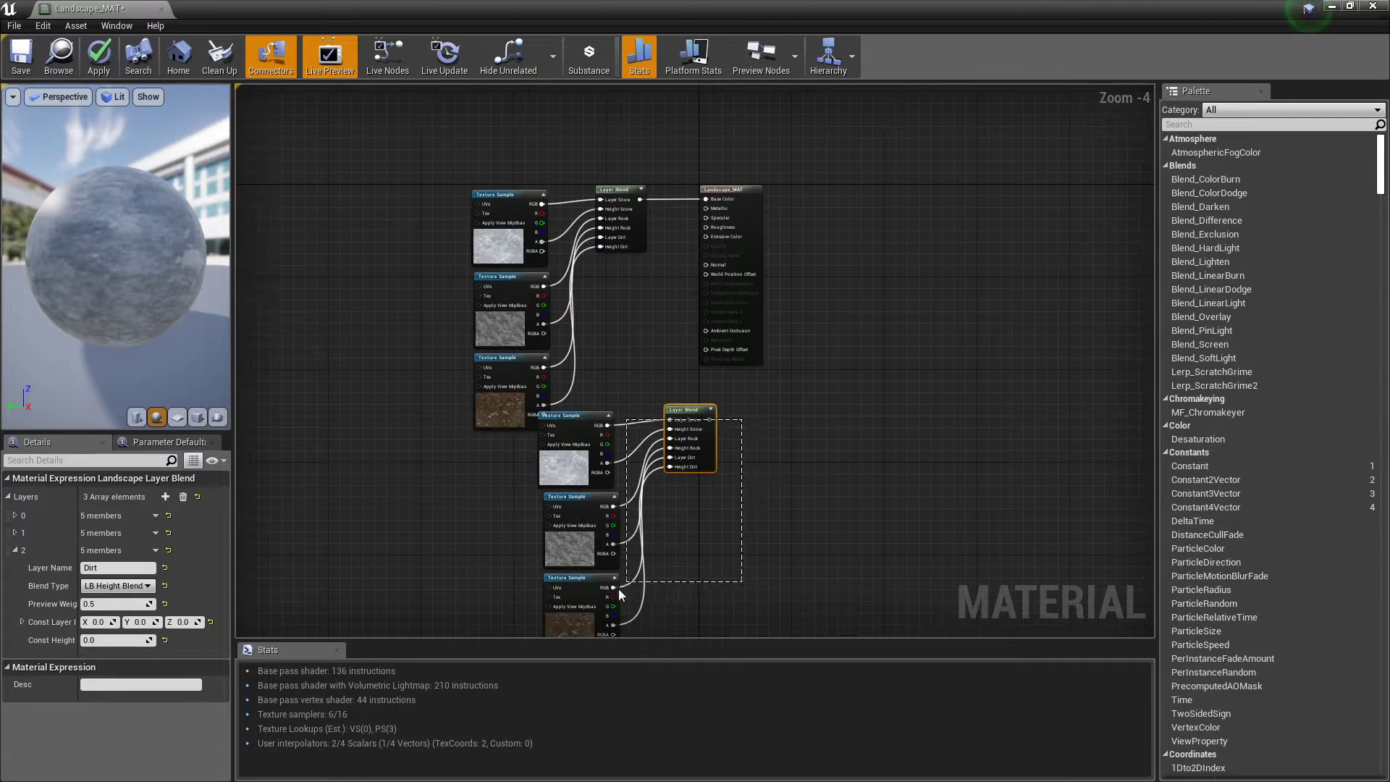
{"action": "left_click_drag", "start_coordinate": [623, 592], "coordinate": [614, 596]}
{"action": "left_click_drag", "start_coordinate": [704, 407], "coordinate": [643, 433]}
{"action": "left_click", "coordinate": [621, 425]}
- Set the duplicated snow Texture Sample's texture to T_Env_Icy_Snow_N
{"action": "scroll", "coordinate": [621, 425], "scroll_direction": "up", "scroll_amount": 3}
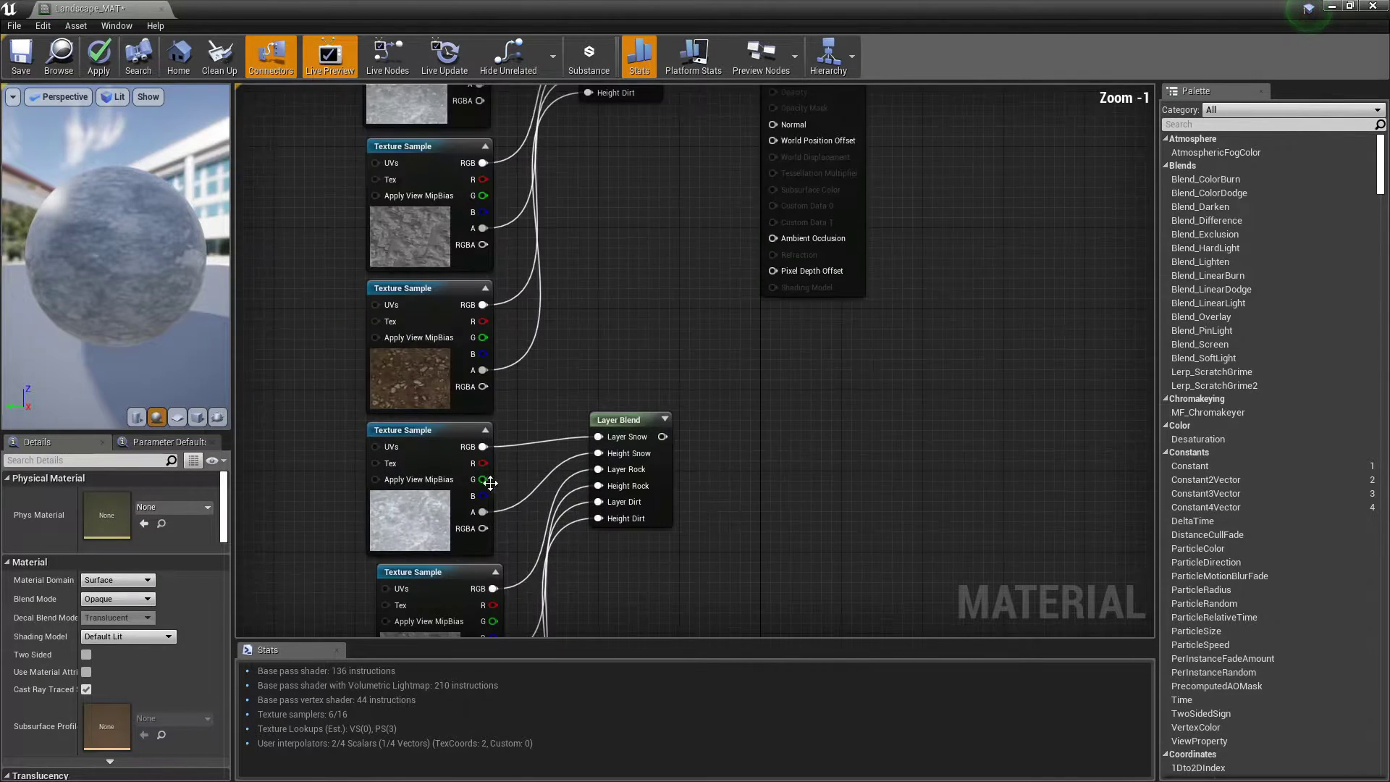
{"action": "left_click", "coordinate": [511, 471]}
{"action": "right_click_drag", "start_coordinate": [542, 463], "coordinate": [689, 332]}
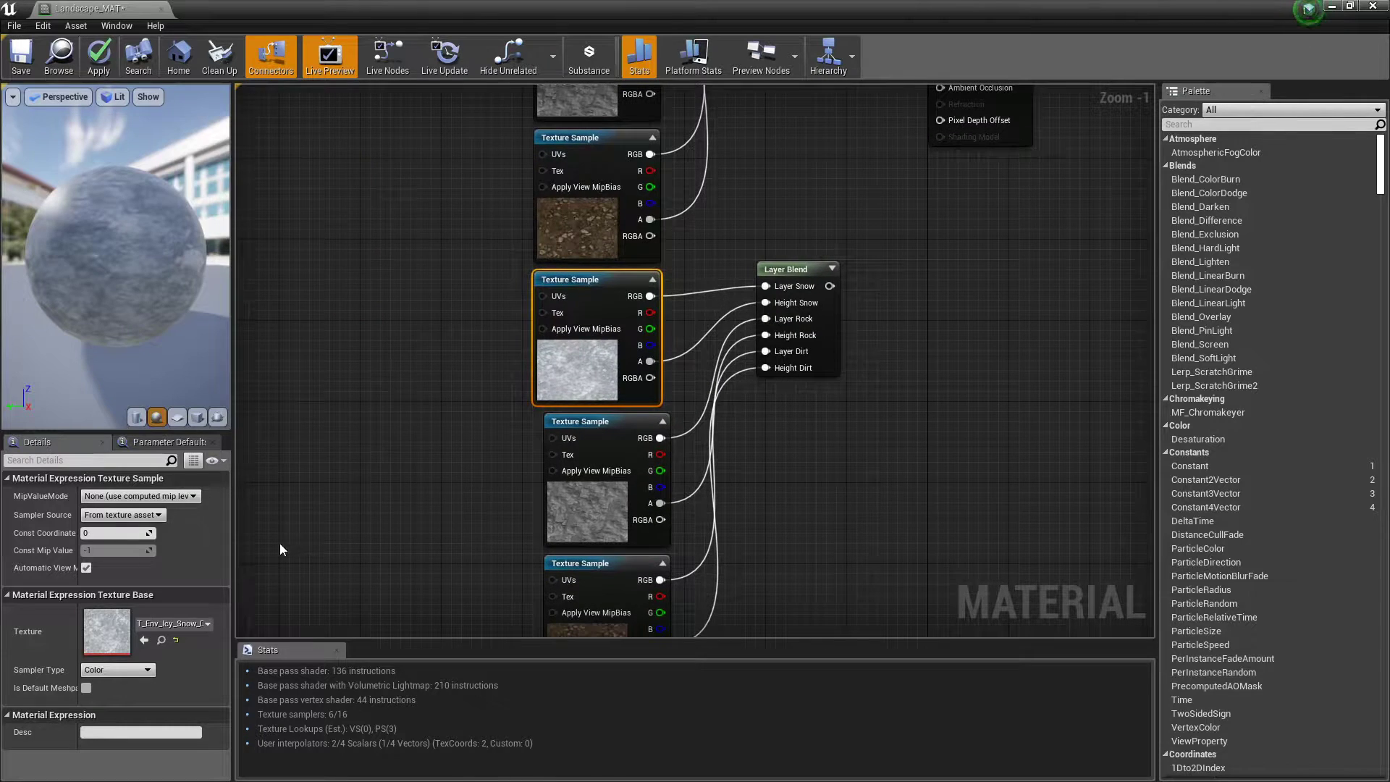
{"action": "left_click", "coordinate": [174, 623]}
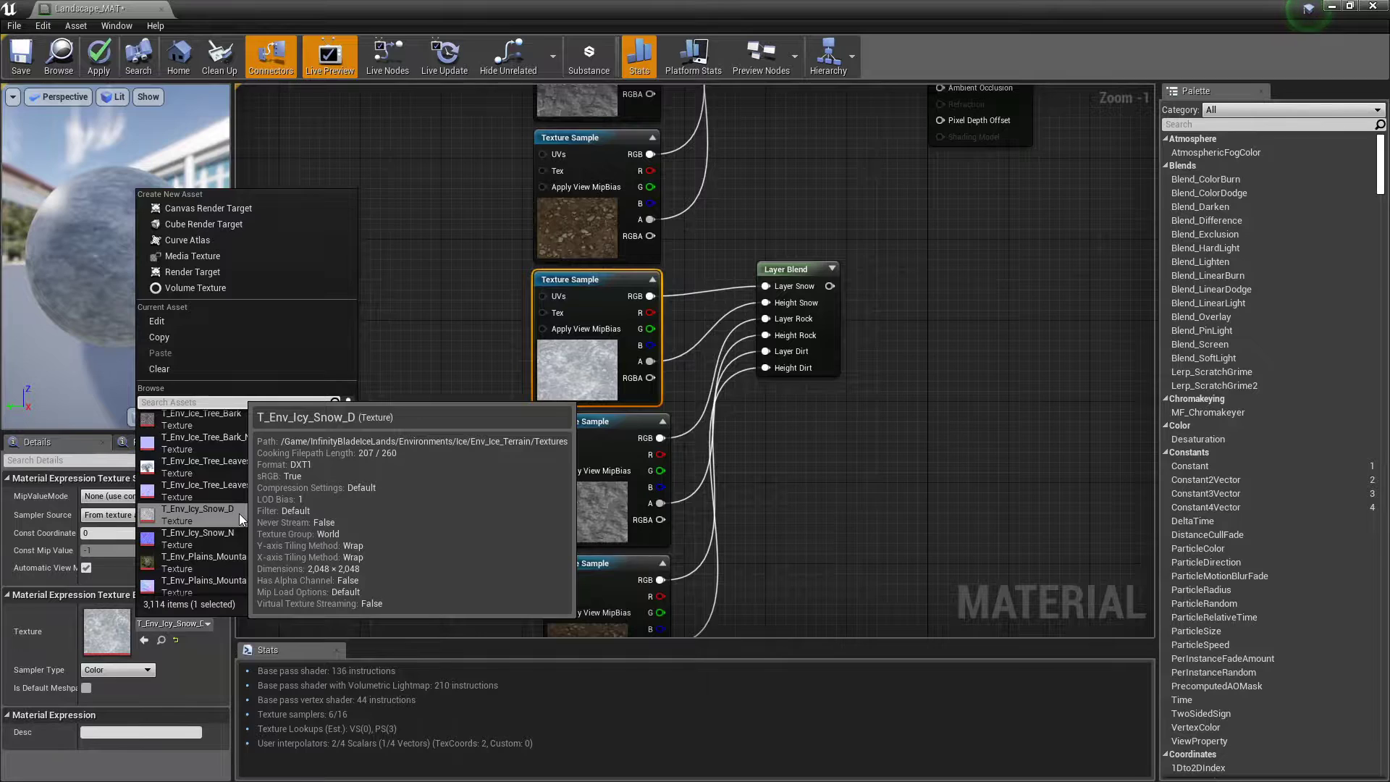
{"action": "left_click", "coordinate": [239, 540]}
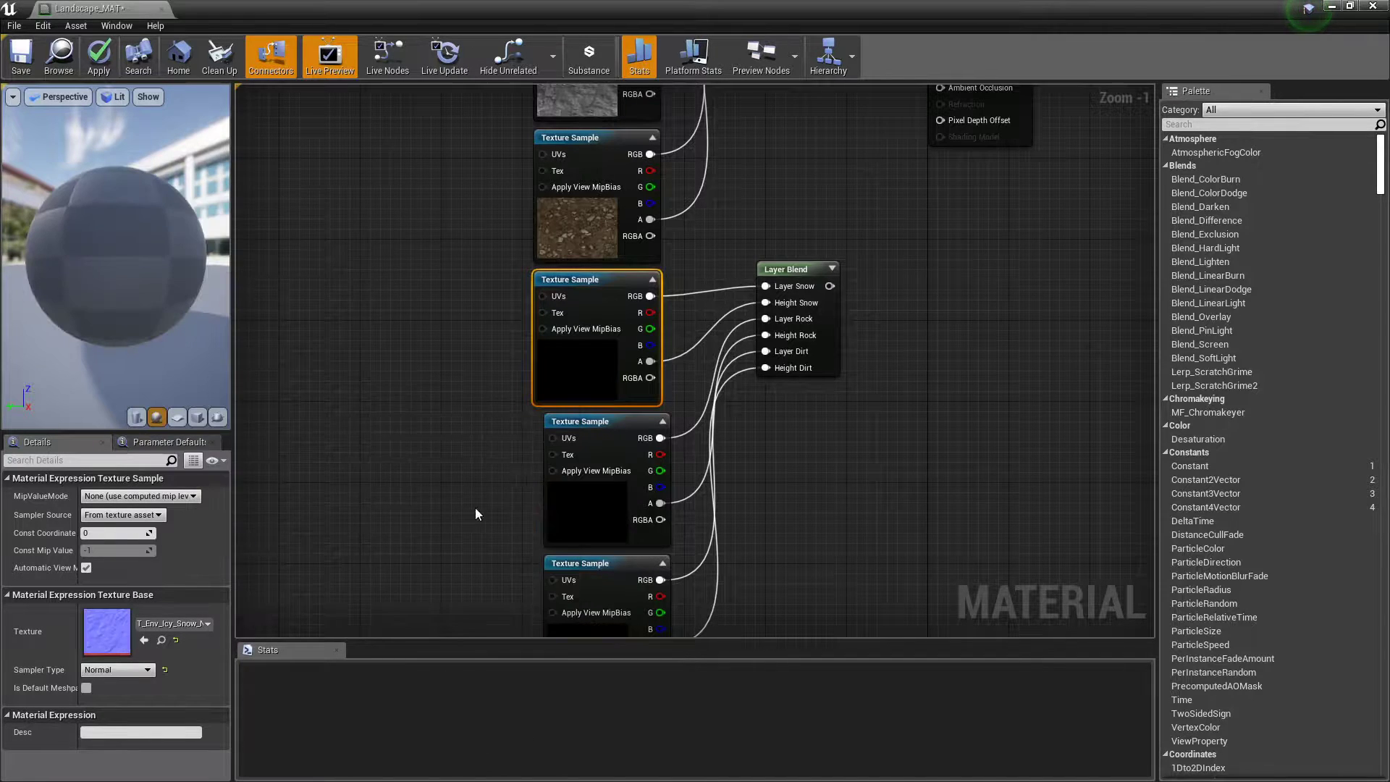
- Set the duplicated rock Texture Sample to EX_Env_Rock_Icy_D_NRM and the duplicated dirt sample to its matching Env_Fire_Dirt normal texture
{"action": "right_click_drag", "start_coordinate": [461, 506], "coordinate": [500, 411]}
{"action": "left_click", "coordinate": [638, 411]}
{"action": "left_click", "coordinate": [168, 625]}
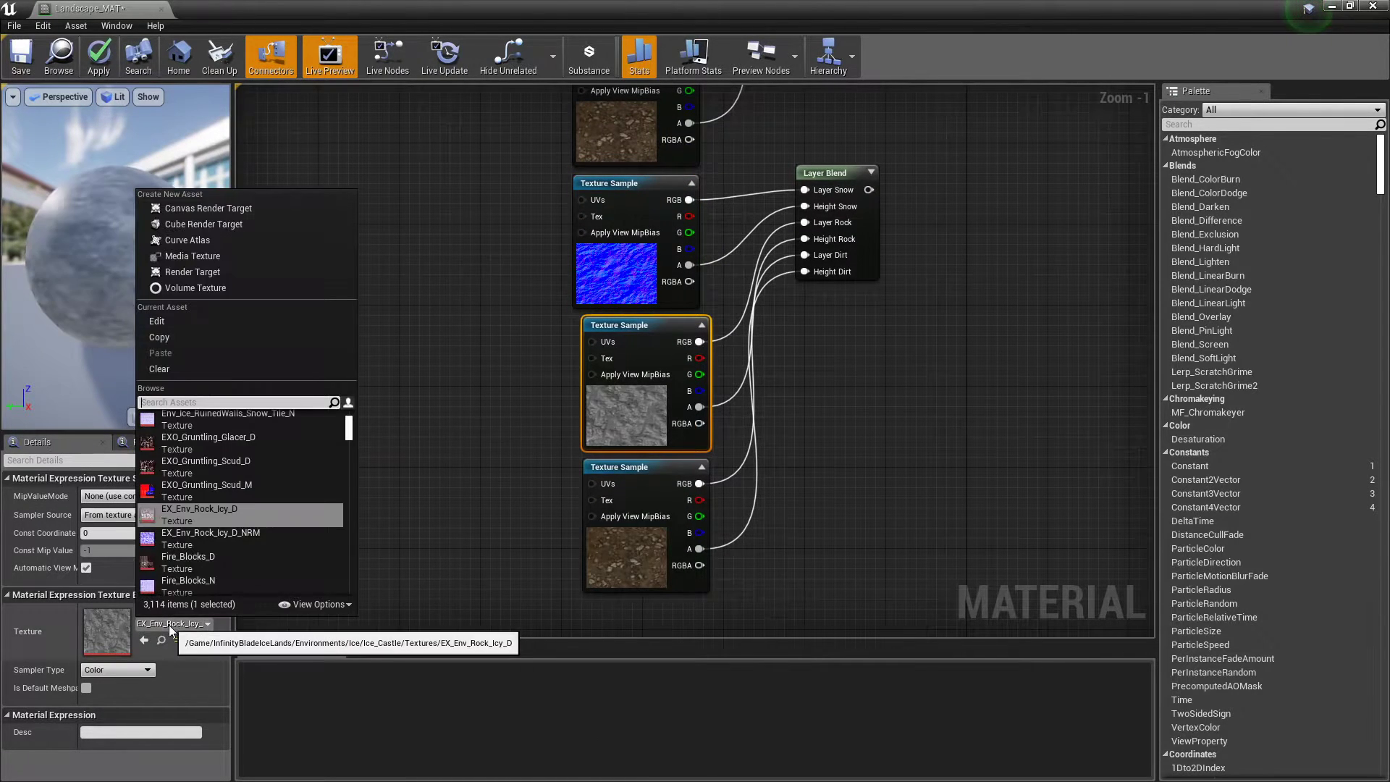
{"action": "left_click", "coordinate": [220, 537]}
{"action": "left_click", "coordinate": [637, 468]}
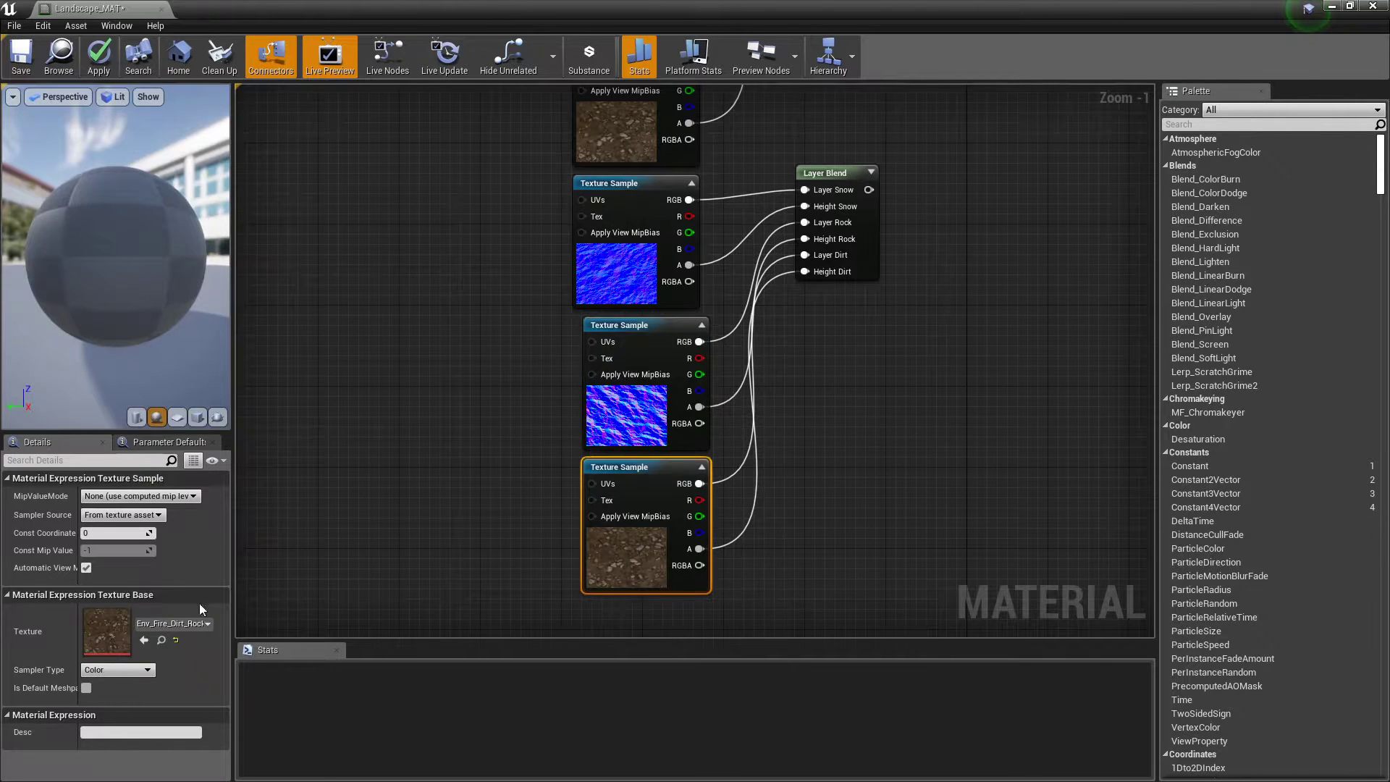
{"action": "left_click", "coordinate": [173, 624]}
{"action": "left_click", "coordinate": [218, 539]}
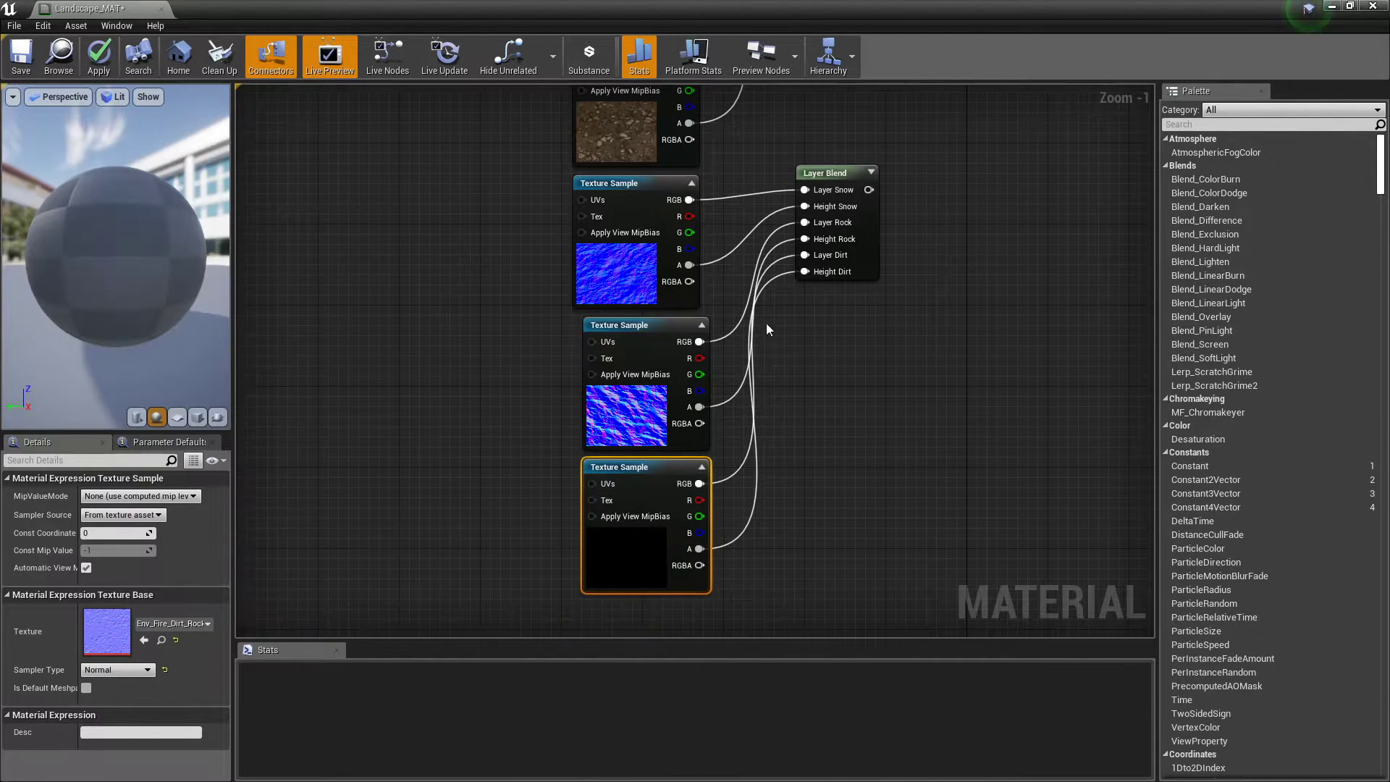
- Connect the duplicated Layer Blend's output to the Normal input of the Landscape_MAT result node
{"action": "right_click_drag", "start_coordinate": [829, 307], "coordinate": [531, 538]}
{"action": "left_click_drag", "start_coordinate": [571, 421], "coordinate": [656, 193]}
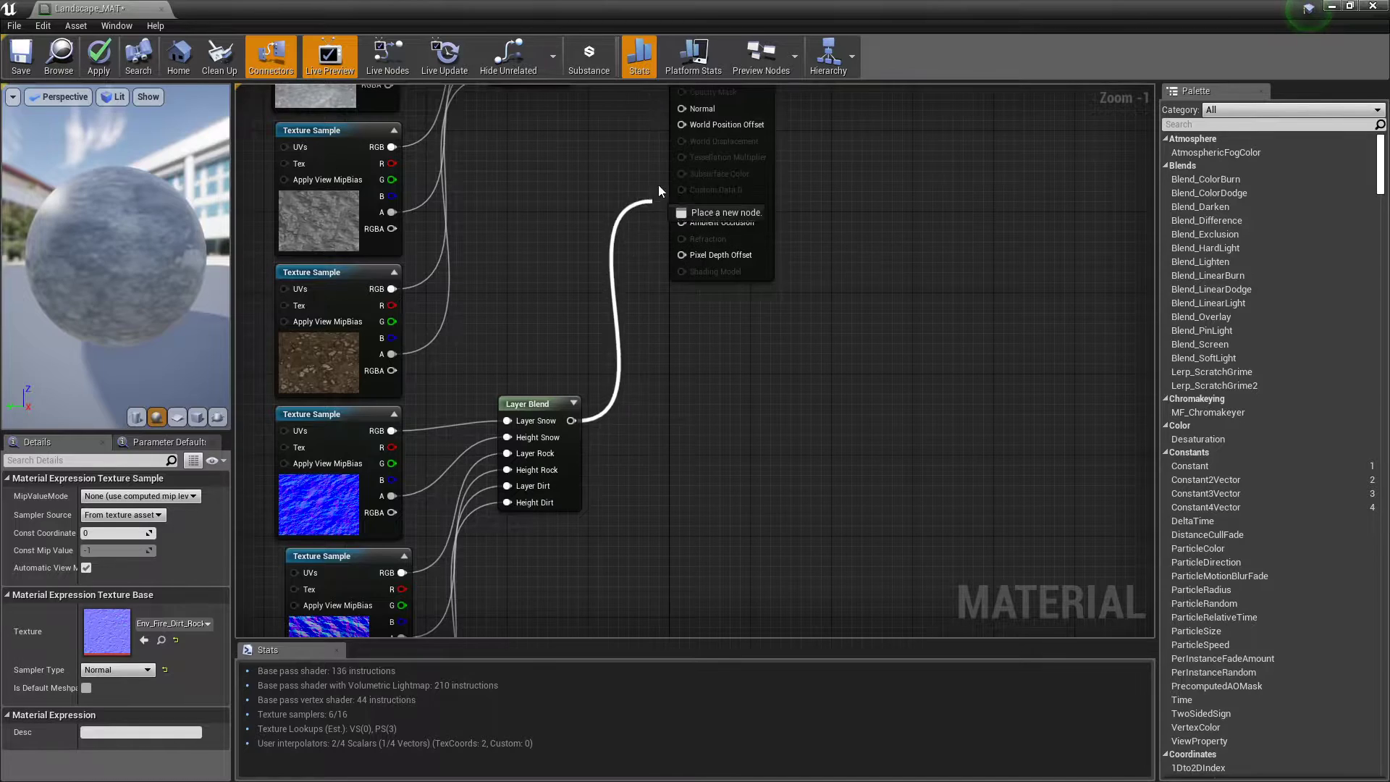
{"action": "left_click_drag", "start_coordinate": [682, 123], "coordinate": [683, 110]}
- Add a LandscapeLayerCoords node beside the base colour Texture Samples
{"action": "scroll", "coordinate": [562, 174], "scroll_direction": "down", "scroll_amount": 2}
{"action": "right_click_drag", "start_coordinate": [556, 182], "coordinate": [772, 355]}
{"action": "right_click_drag", "start_coordinate": [342, 275], "coordinate": [454, 223]}
{"action": "right_click", "coordinate": [452, 214]}
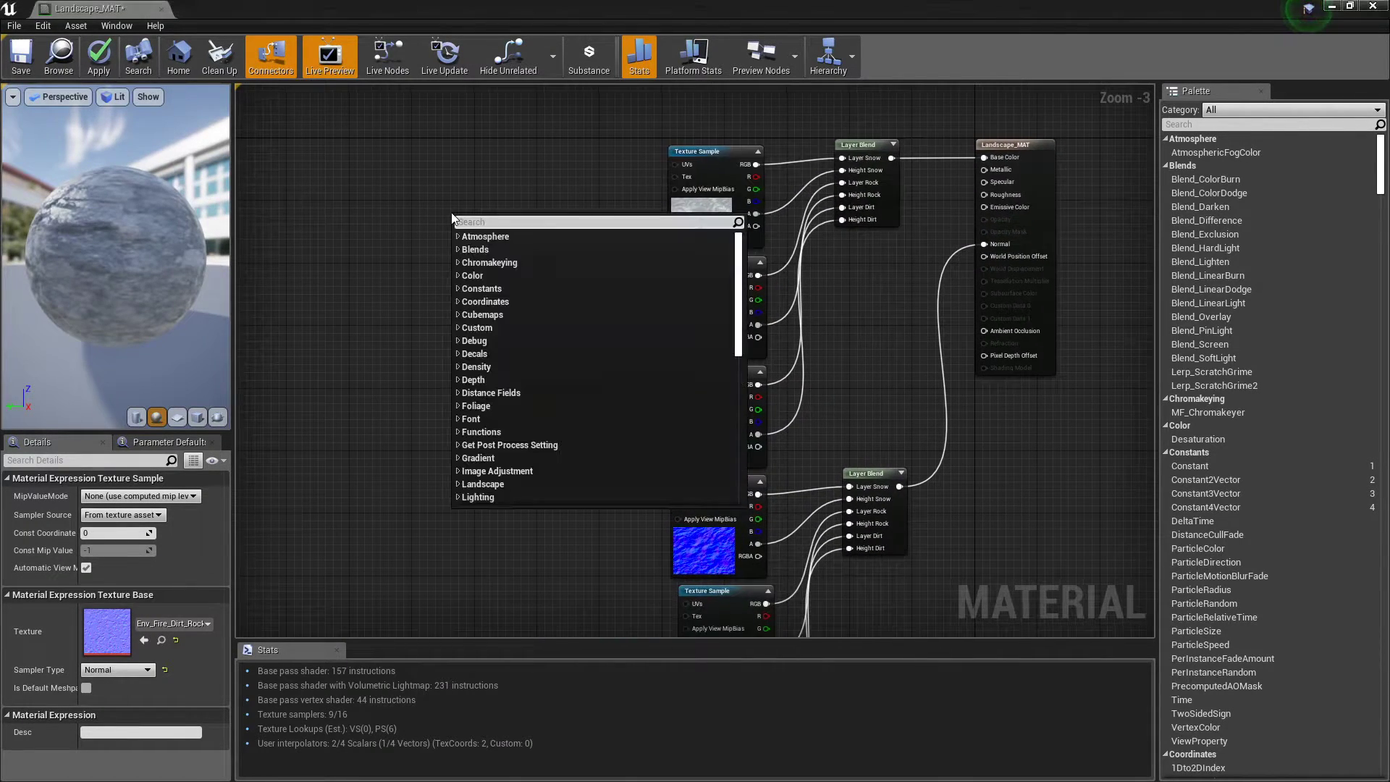
{"action": "type", "text": "landsc"}
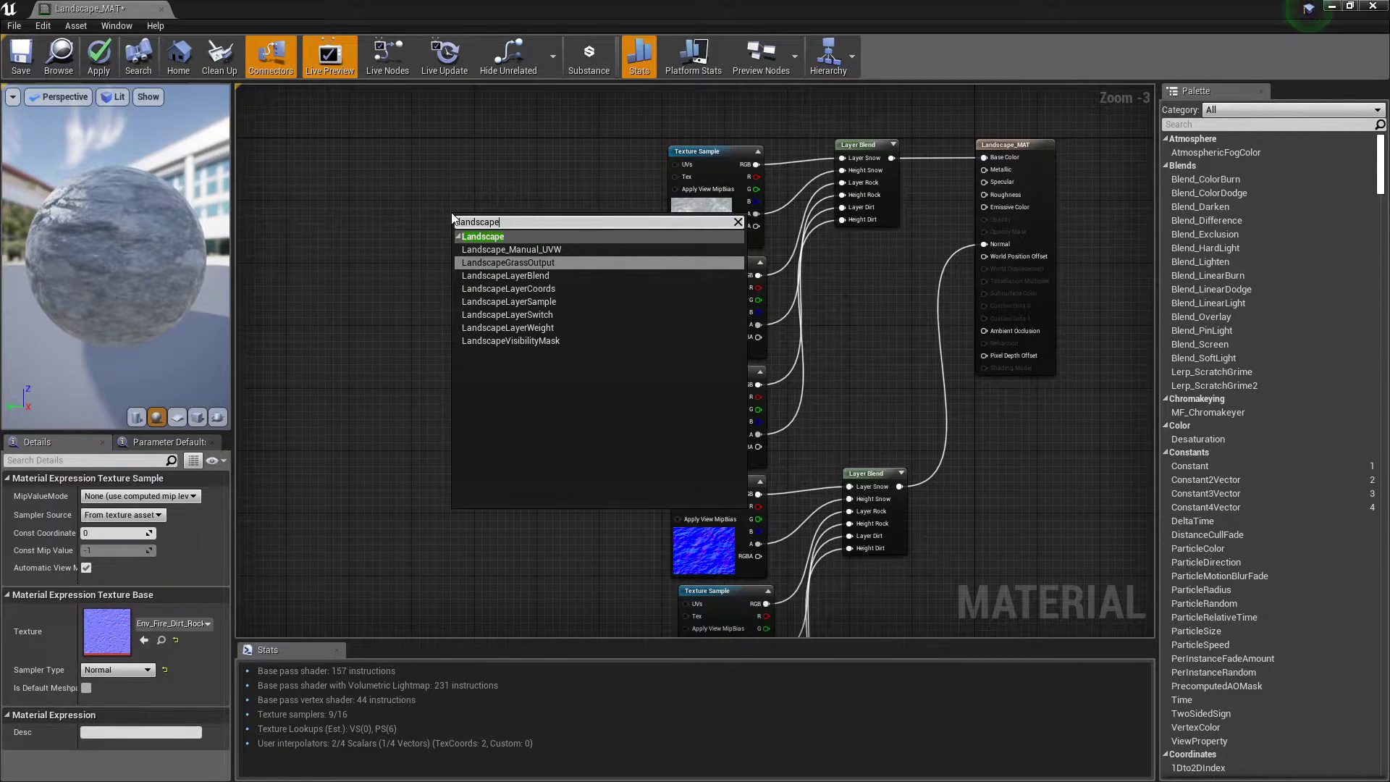
{"action": "type", "text": "ape"}
{"action": "left_click", "coordinate": [536, 289]}
- Connect the LandscapeCoords output to the UVs input of all six Texture Samples
{"action": "left_click_drag", "start_coordinate": [495, 218], "coordinate": [759, 153]}
{"action": "scroll", "coordinate": [471, 169], "scroll_direction": "up", "scroll_amount": 3}
{"action": "left_click_drag", "start_coordinate": [489, 179], "coordinate": [764, 318]}
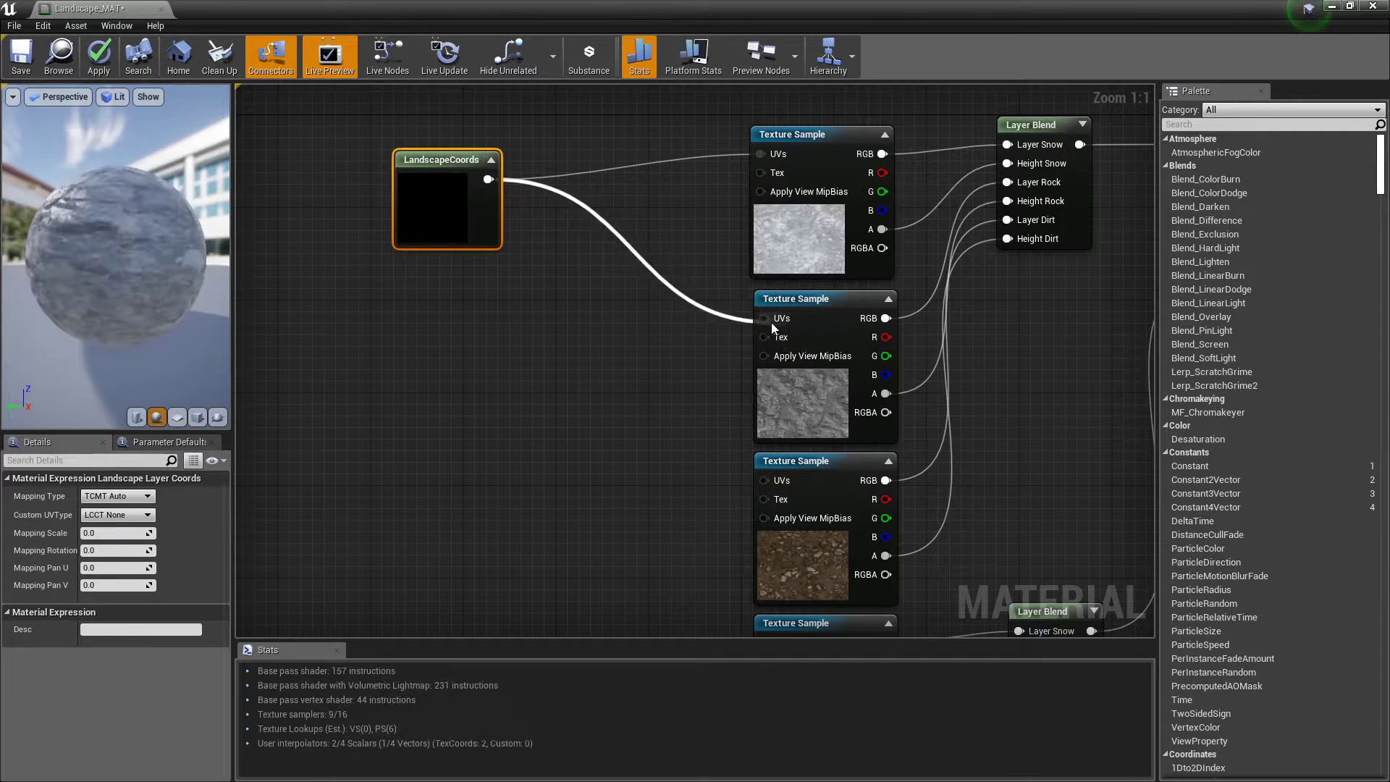
{"action": "scroll", "coordinate": [686, 361], "scroll_direction": "down", "scroll_amount": 1}
{"action": "scroll", "coordinate": [687, 361], "scroll_direction": "down", "scroll_amount": 2}
{"action": "left_click_drag", "start_coordinate": [393, 185], "coordinate": [587, 389]}
{"action": "left_click_drag", "start_coordinate": [392, 186], "coordinate": [574, 497]}
{"action": "right_click_drag", "start_coordinate": [525, 495], "coordinate": [505, 405]}
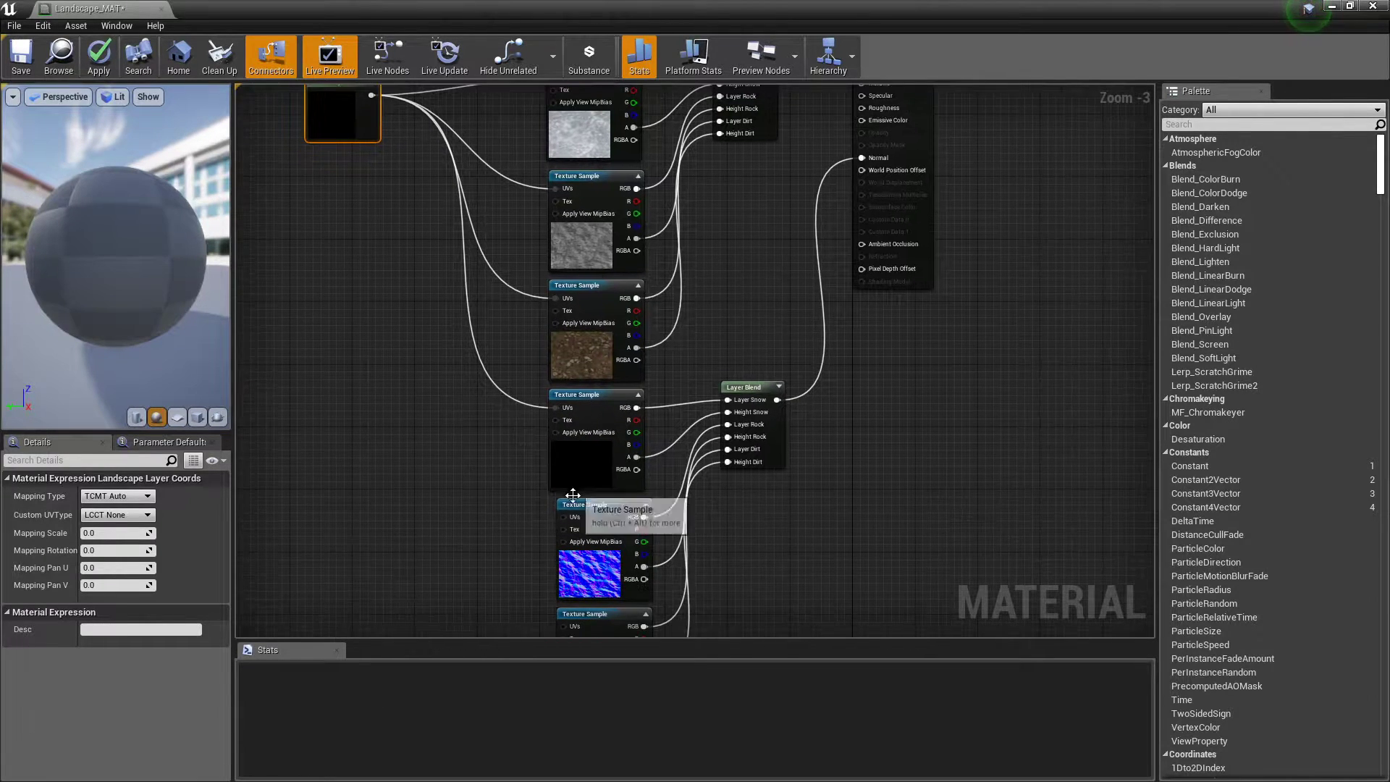
{"action": "left_click_drag", "start_coordinate": [567, 516], "coordinate": [372, 209]}
{"action": "left_click_drag", "start_coordinate": [372, 209], "coordinate": [566, 431]}
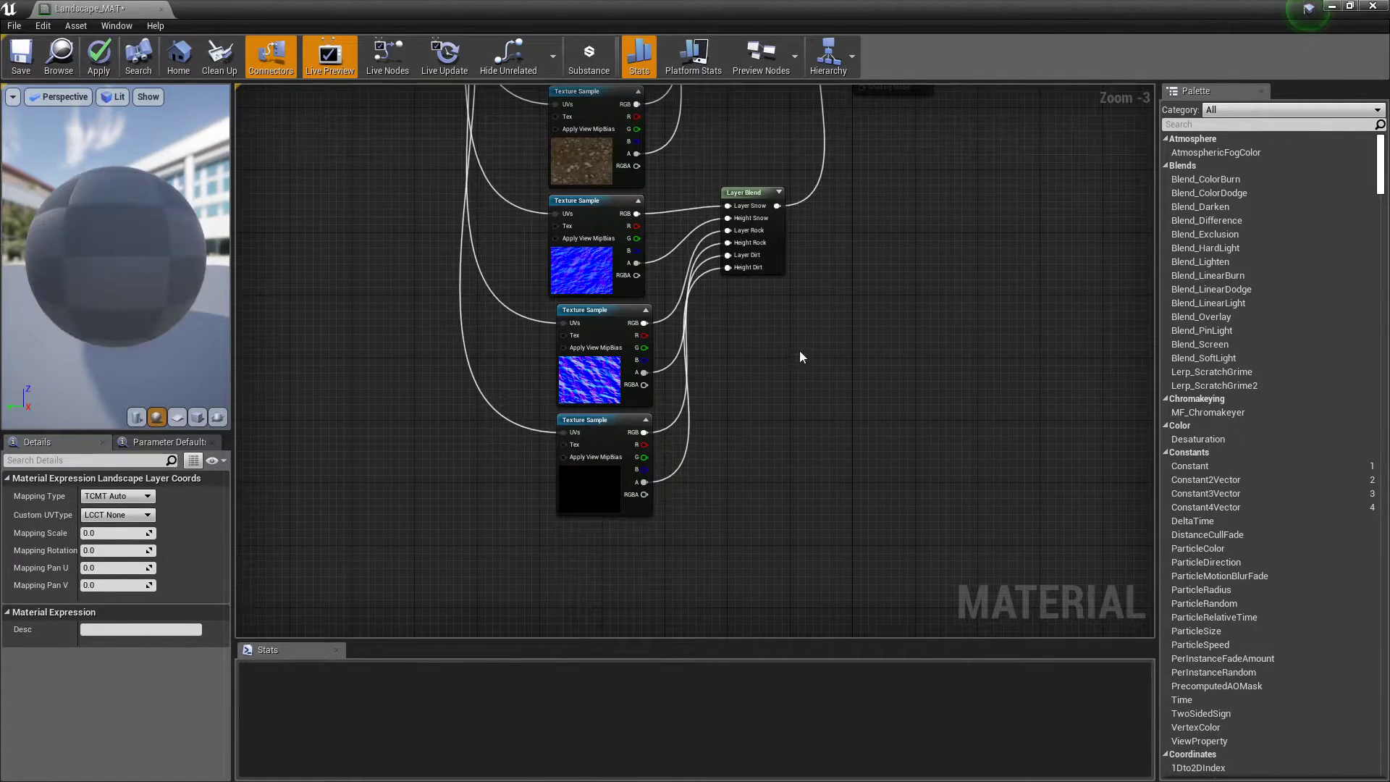
- Align the LandscapeCoords, base colour Layer Blend and Landscape_MAT nodes with the snow Texture Sample, and apply the material changes
{"action": "scroll", "coordinate": [824, 300], "scroll_direction": "down", "scroll_amount": 4}
{"action": "scroll", "coordinate": [653, 284], "scroll_direction": "up", "scroll_amount": 6}
{"action": "right_click_drag", "start_coordinate": [653, 284], "coordinate": [606, 367]}
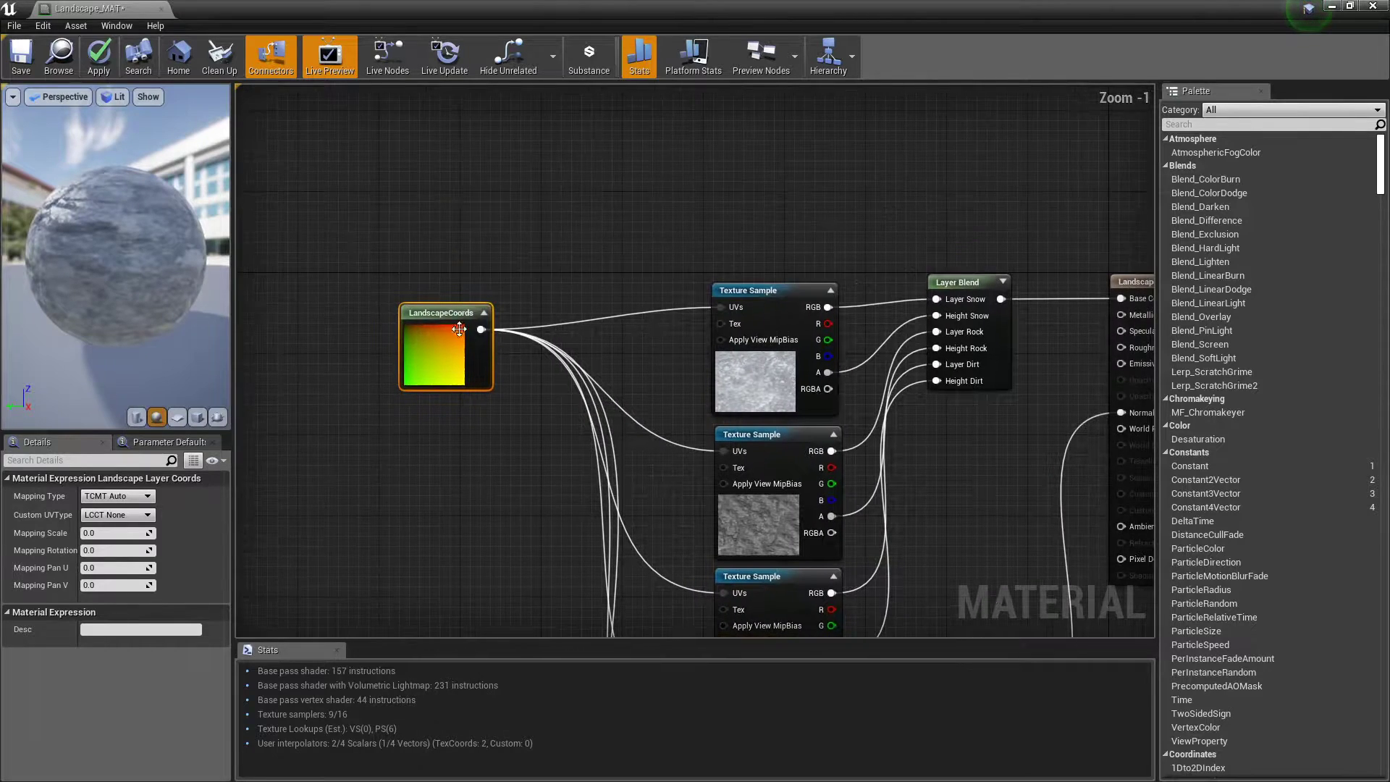
{"action": "left_click", "coordinate": [657, 222]}
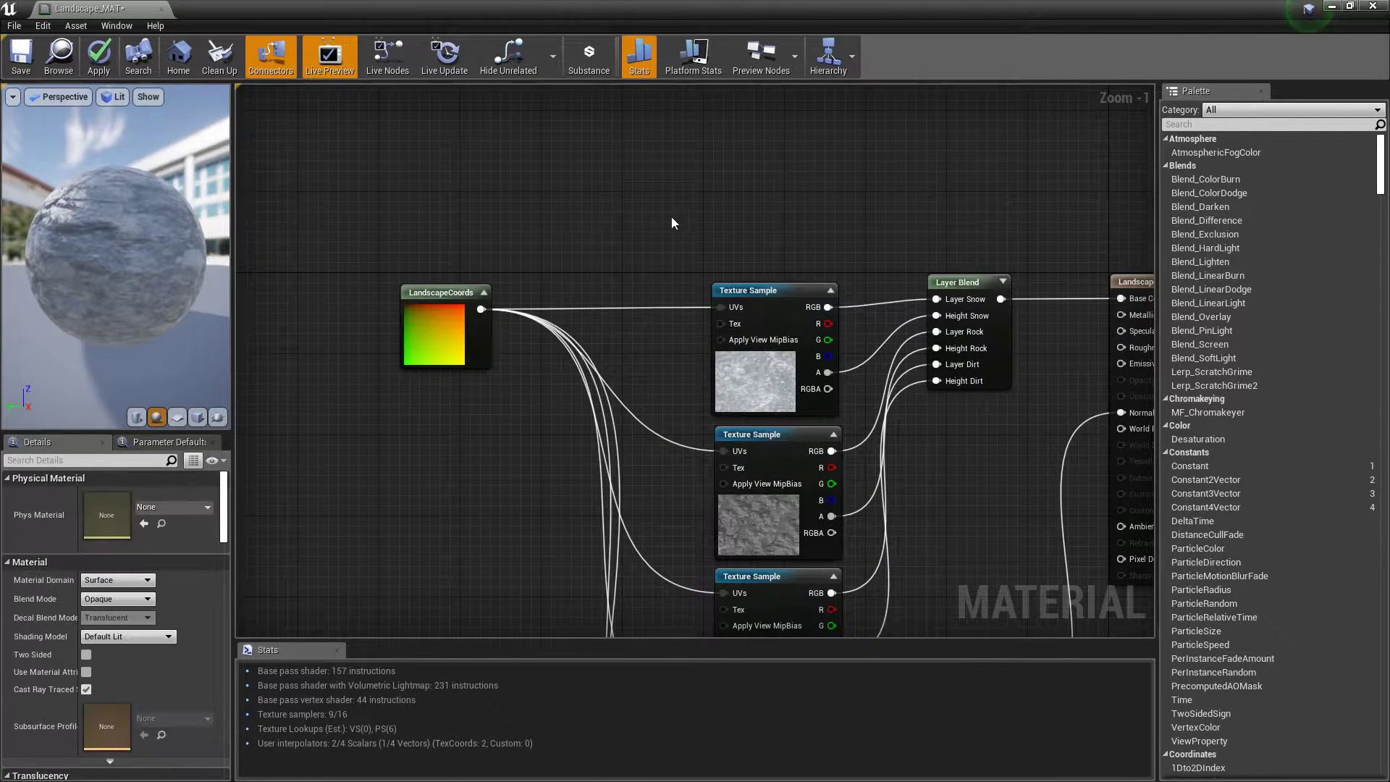
{"action": "scroll", "coordinate": [797, 224], "scroll_direction": "down", "scroll_amount": 2}
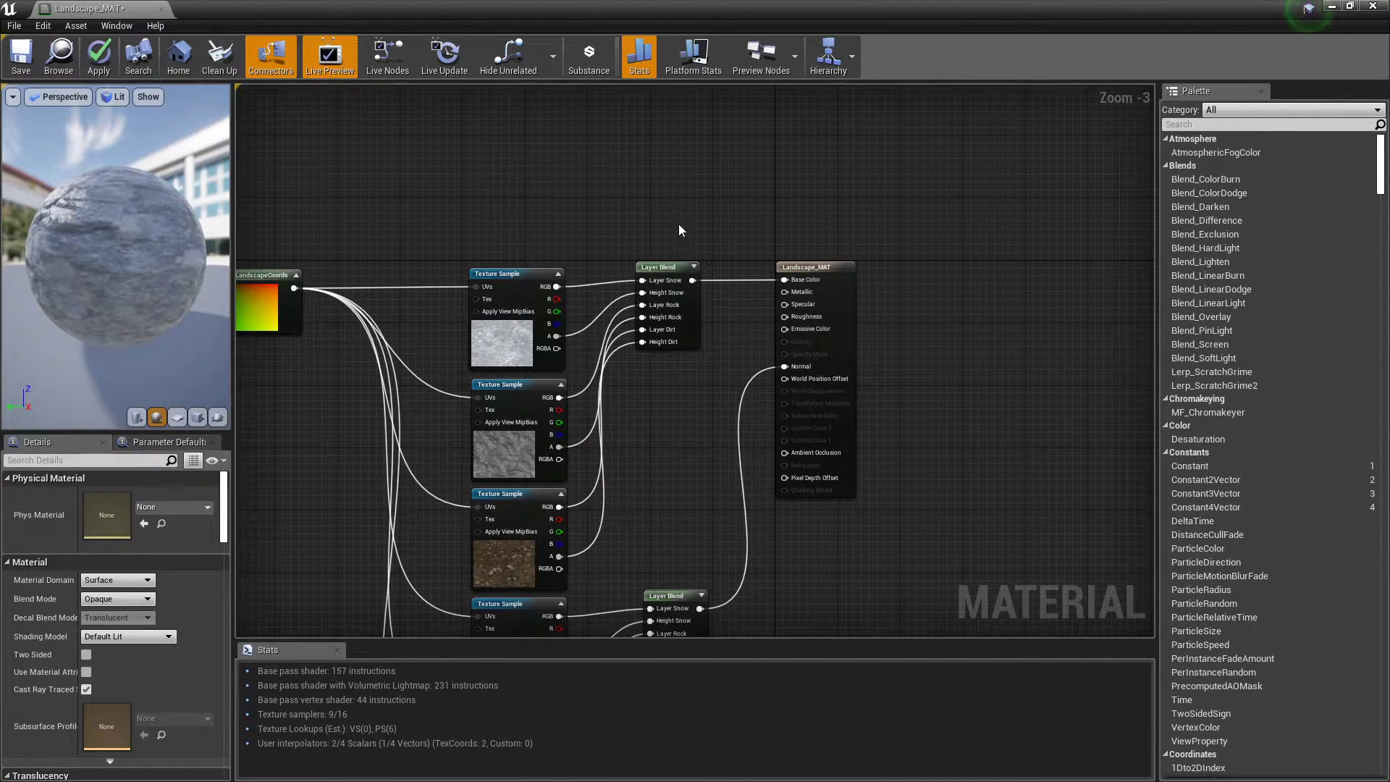
{"action": "left_click_drag", "start_coordinate": [915, 226], "coordinate": [698, 333]}
{"action": "left_click_drag", "start_coordinate": [818, 265], "coordinate": [826, 272]}
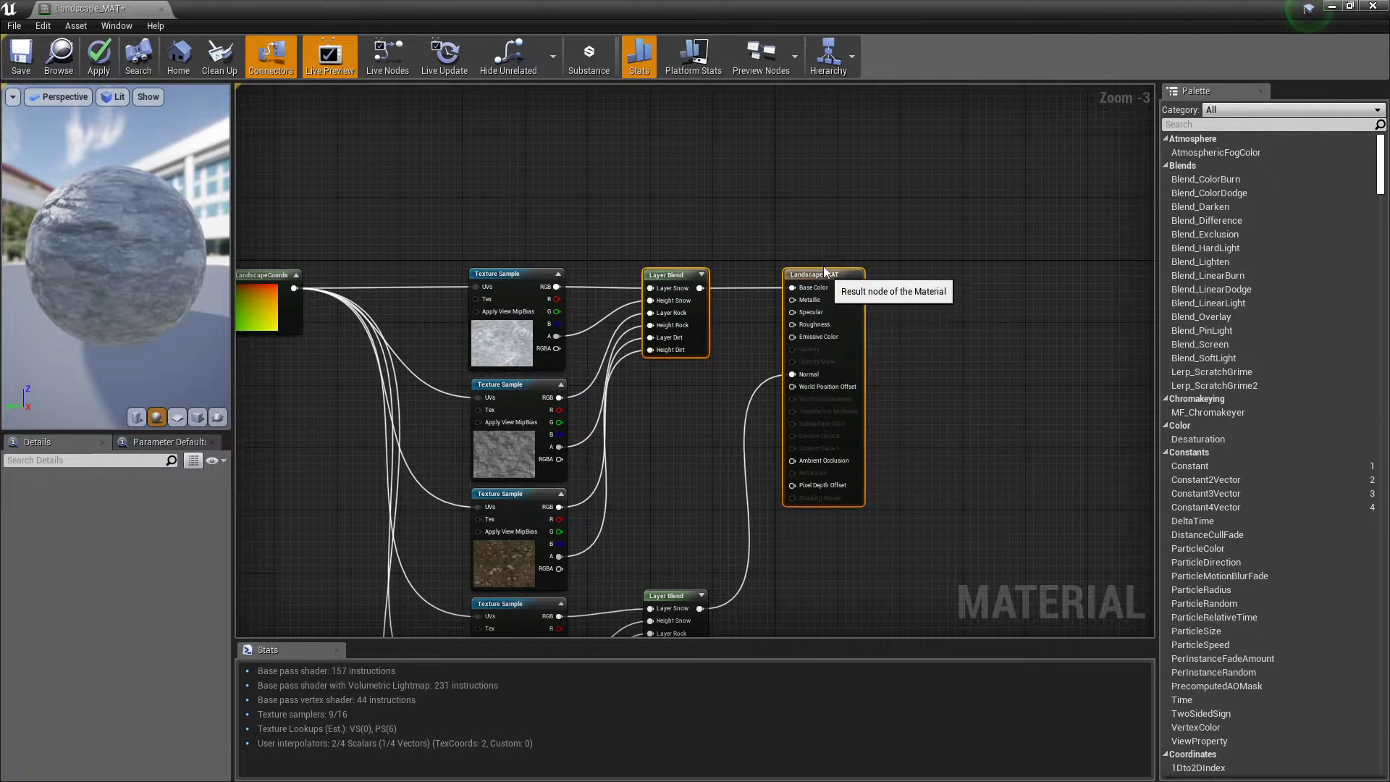
{"action": "left_click", "coordinate": [688, 239]}
{"action": "left_click", "coordinate": [100, 63]}
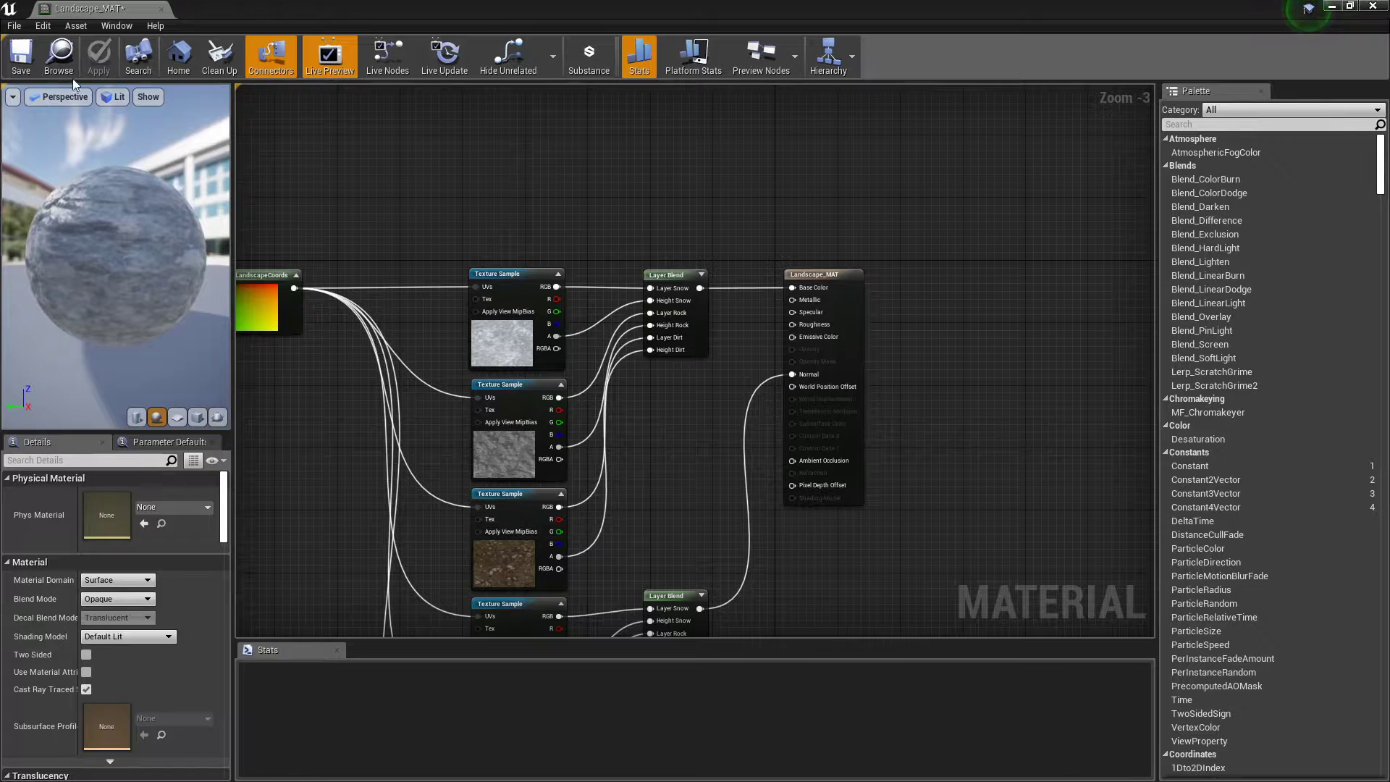
- Add a Constant node below the base colour Layer Blend and connect it to the material's Roughness input
{"action": "right_click_drag", "start_coordinate": [418, 164], "coordinate": [577, 165]}
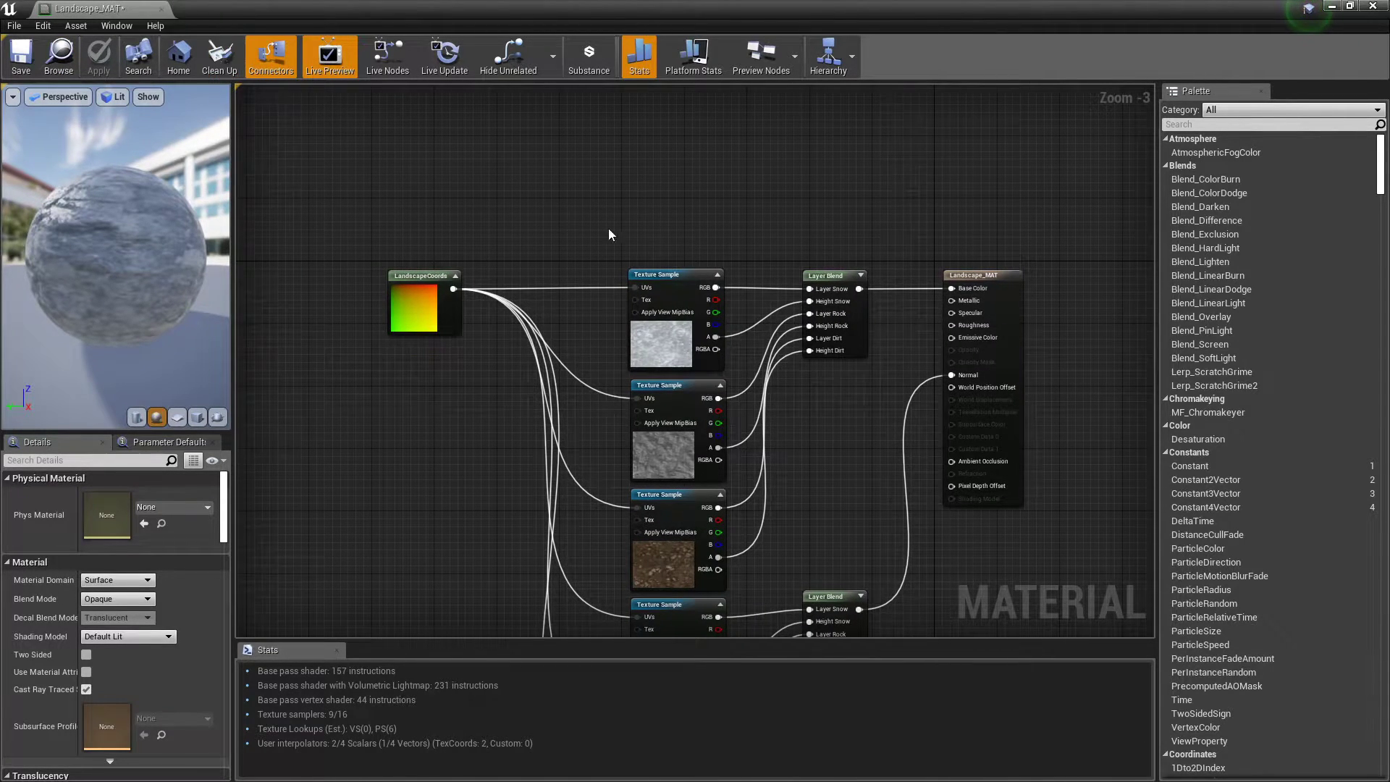
{"action": "right_click_drag", "start_coordinate": [873, 393], "coordinate": [776, 107]}
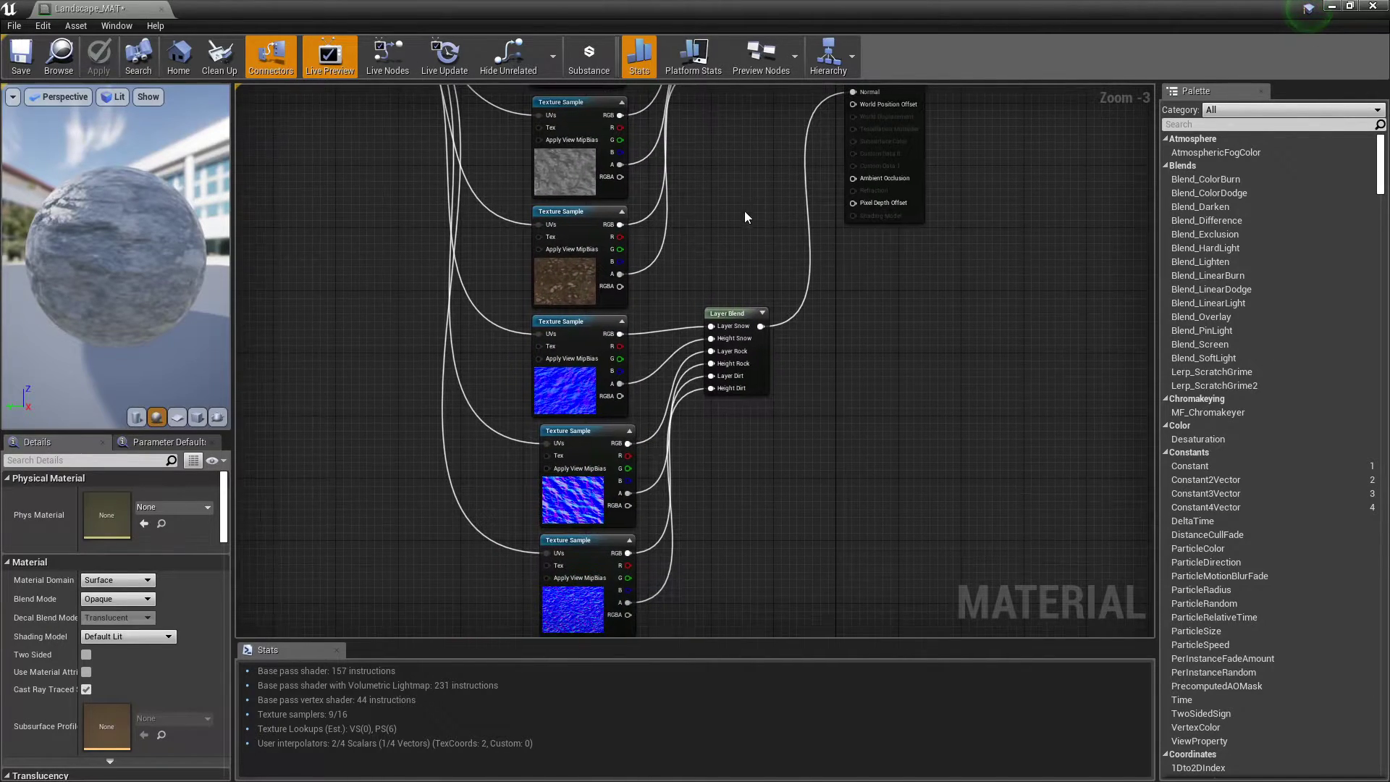
{"action": "scroll", "coordinate": [745, 209], "scroll_direction": "down", "scroll_amount": 1}
{"action": "right_click_drag", "start_coordinate": [746, 211], "coordinate": [707, 346]}
{"action": "scroll", "coordinate": [667, 352], "scroll_direction": "up", "scroll_amount": 4}
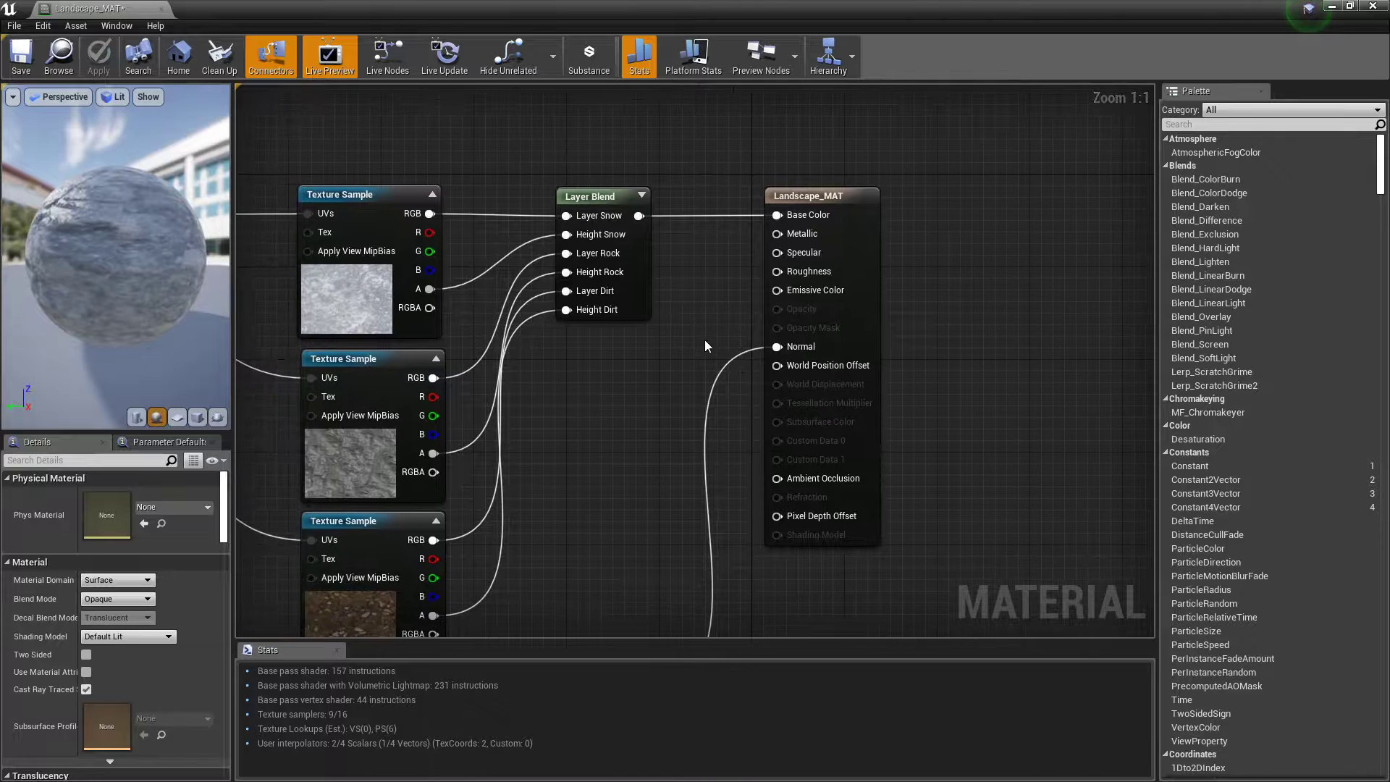
{"action": "left_click", "coordinate": [581, 353]}
{"action": "left_click_drag", "start_coordinate": [607, 381], "coordinate": [784, 273]}
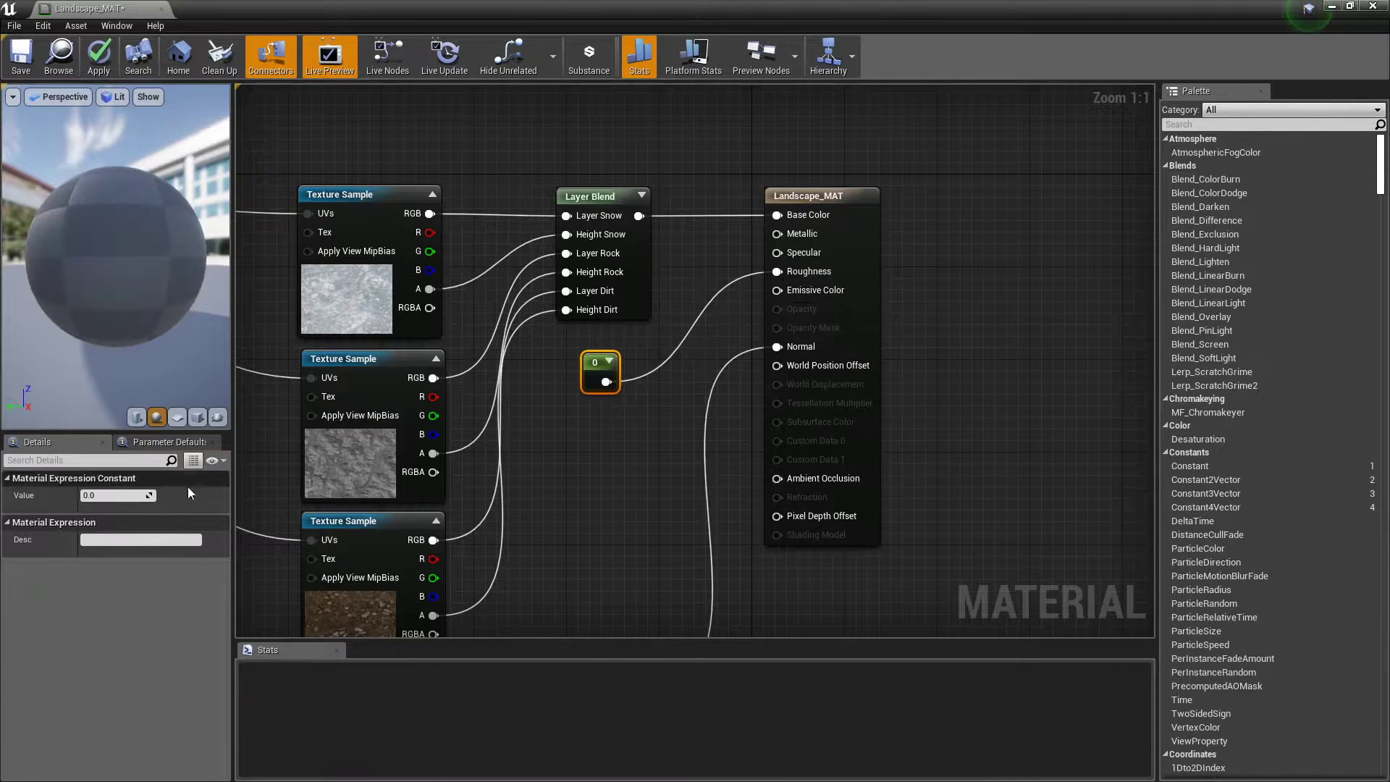
- Set the roughness Constant to 0.8, and apply and save the material
{"action": "left_click", "coordinate": [108, 496]}
{"action": "left_click_drag", "start_coordinate": [94, 261], "coordinate": [29, 310]}
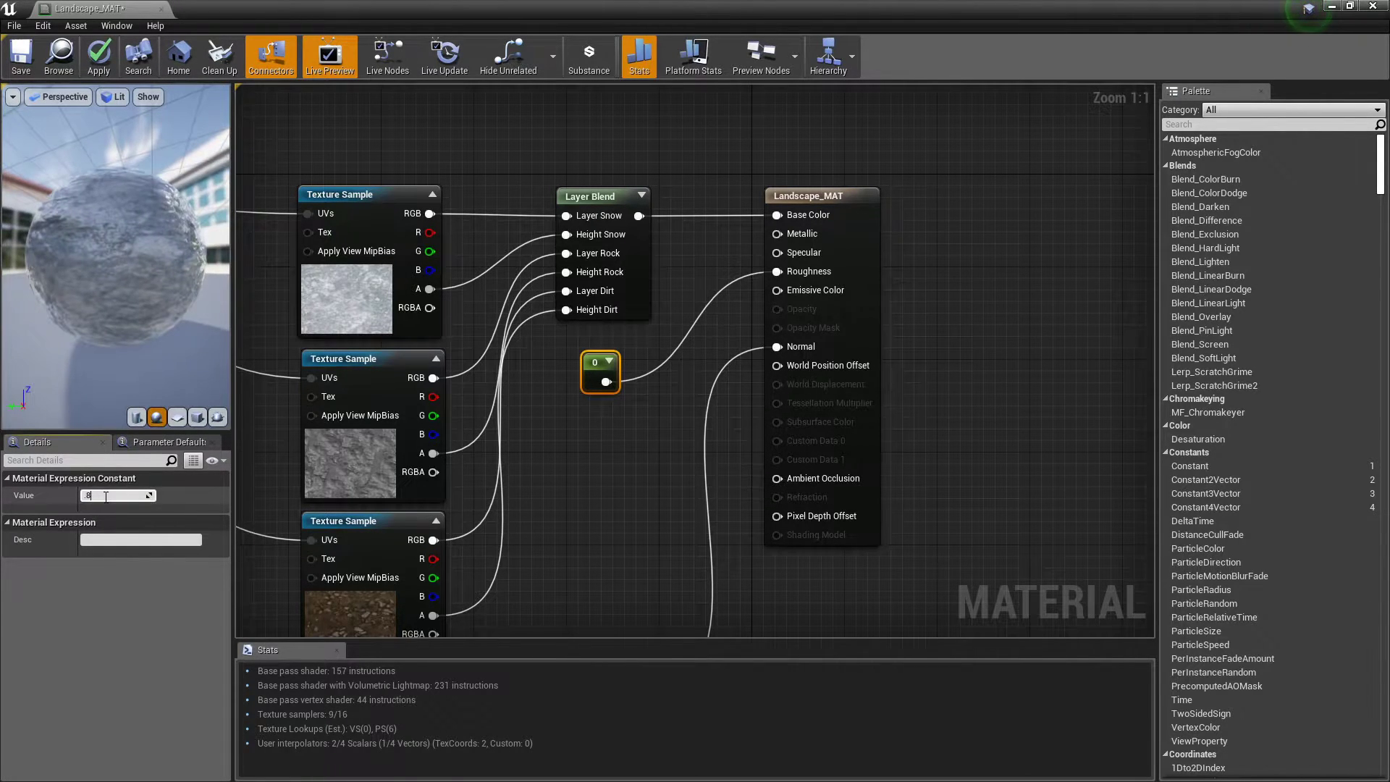
{"action": "key", "text": "Return"}
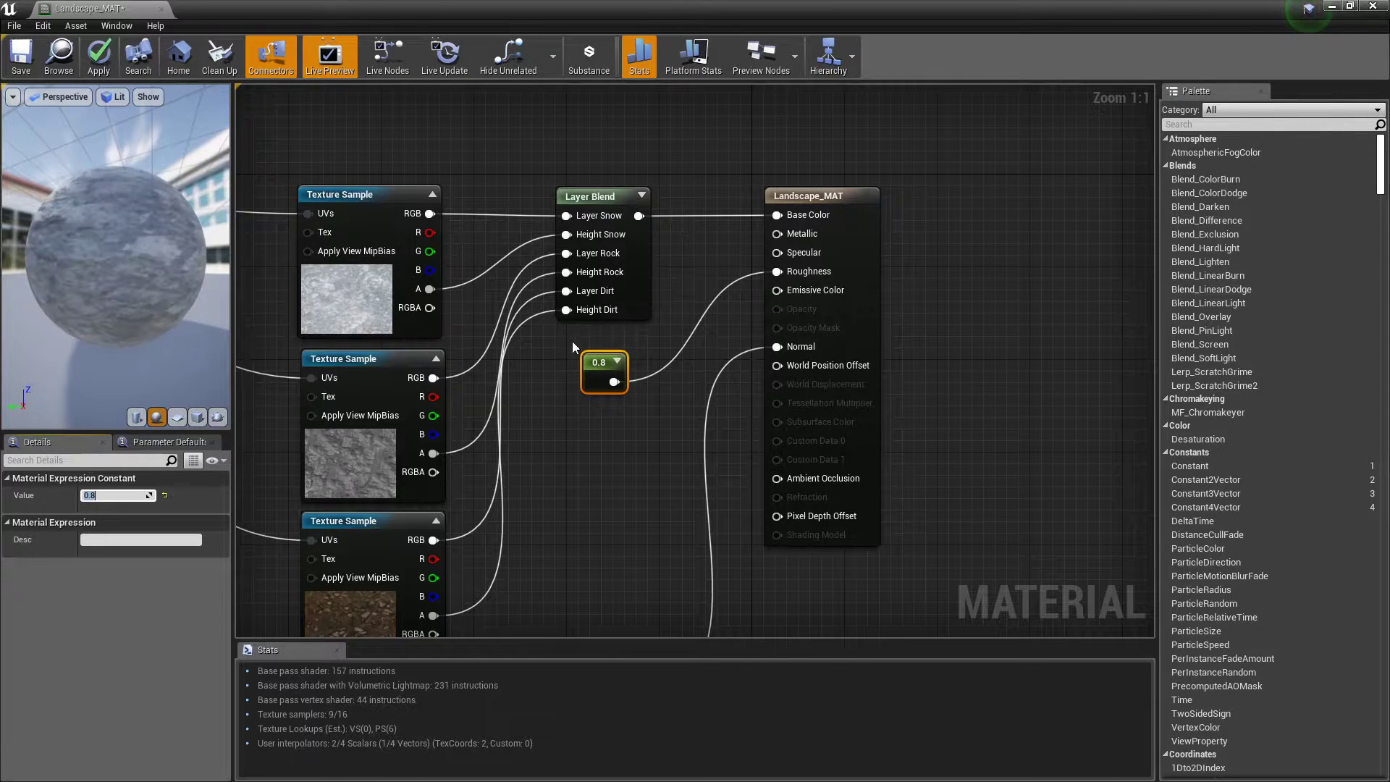
{"action": "left_click", "coordinate": [98, 57]}
{"action": "left_click", "coordinate": [21, 62]}
- Check the material on the preview sphere, dock its editor with the other editor tabs, and switch back to the level
{"action": "left_click_drag", "start_coordinate": [131, 193], "coordinate": [177, 215]}
{"action": "scroll", "coordinate": [137, 226], "scroll_direction": "up", "scroll_amount": 3}
{"action": "mouse_move", "coordinate": [80, 171]}
{"action": "left_mouse_down"}
{"action": "mouse_move", "coordinate": [67, 170]}
{"action": "mouse_move", "coordinate": [145, 177]}
{"action": "mouse_move", "coordinate": [80, 175]}
{"action": "left_mouse_up"}
{"action": "left_click_drag", "start_coordinate": [70, 14], "coordinate": [455, 9]}
{"action": "left_click", "coordinate": [35, 4]}
{"action": "left_click", "coordinate": [97, 4]}
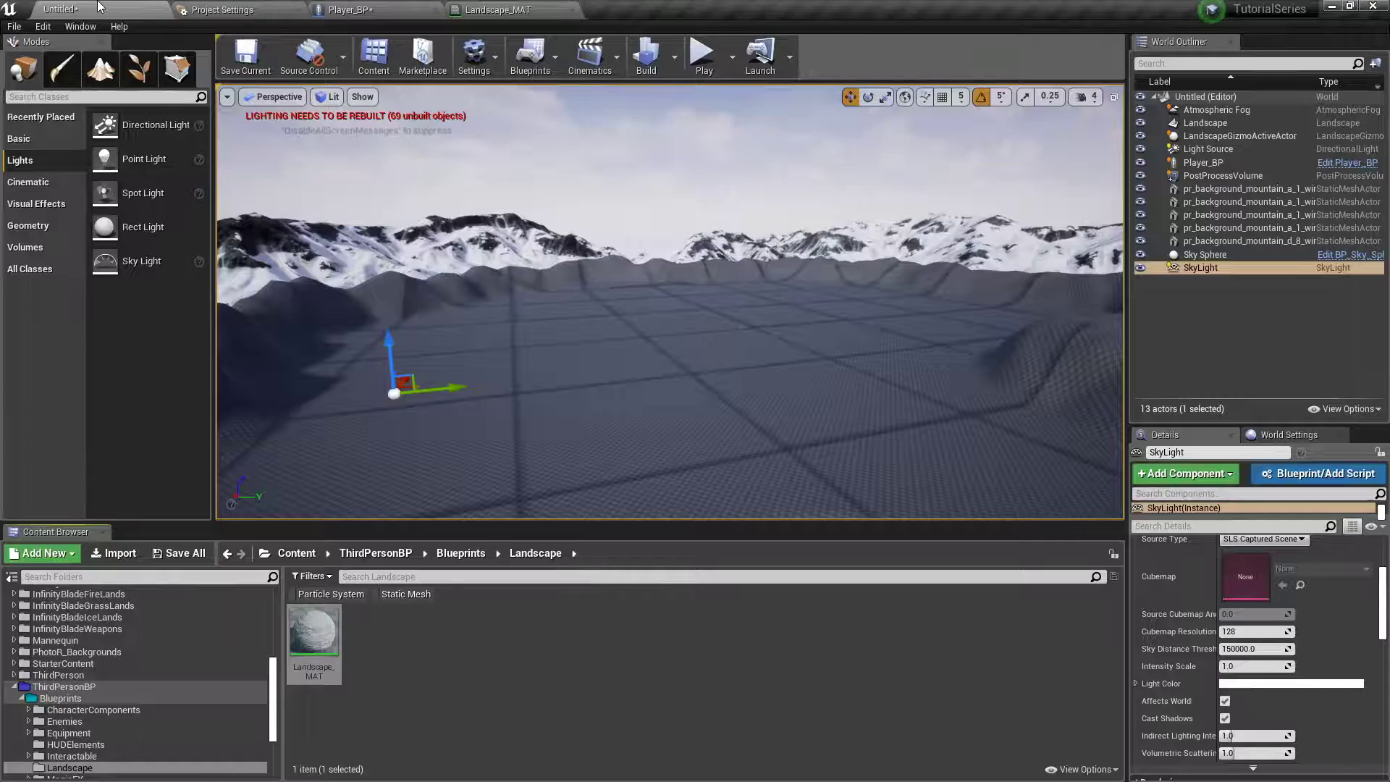
- Save all changes, storing the level as IceLands in the ThirdPersonBP/Maps folder
{"action": "left_click", "coordinate": [191, 554]}
{"action": "left_click", "coordinate": [826, 531]}
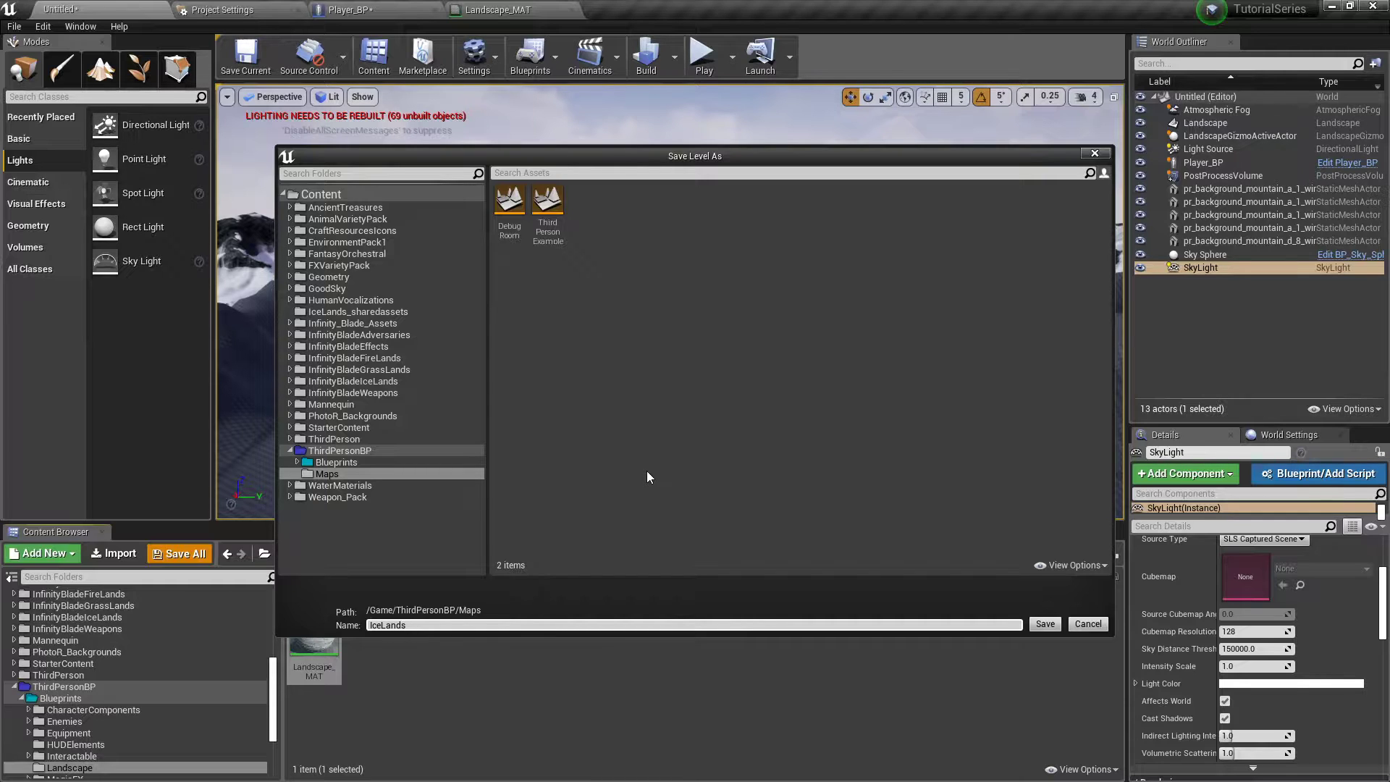
{"action": "left_click", "coordinate": [1045, 625]}
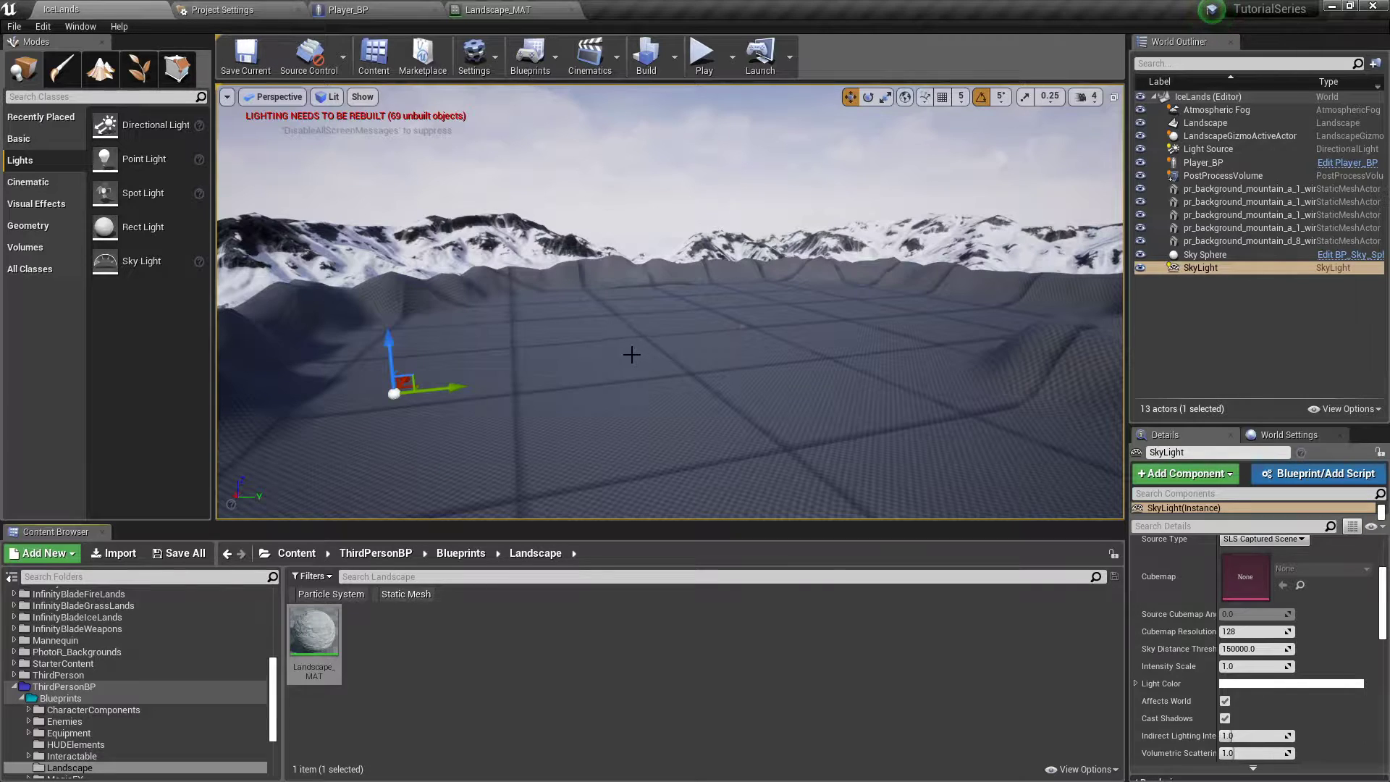
- Select the landscape in the level and assign Landscape_MAT as its Landscape Material
{"action": "right_click_drag", "start_coordinate": [562, 408], "coordinate": [643, 415]}
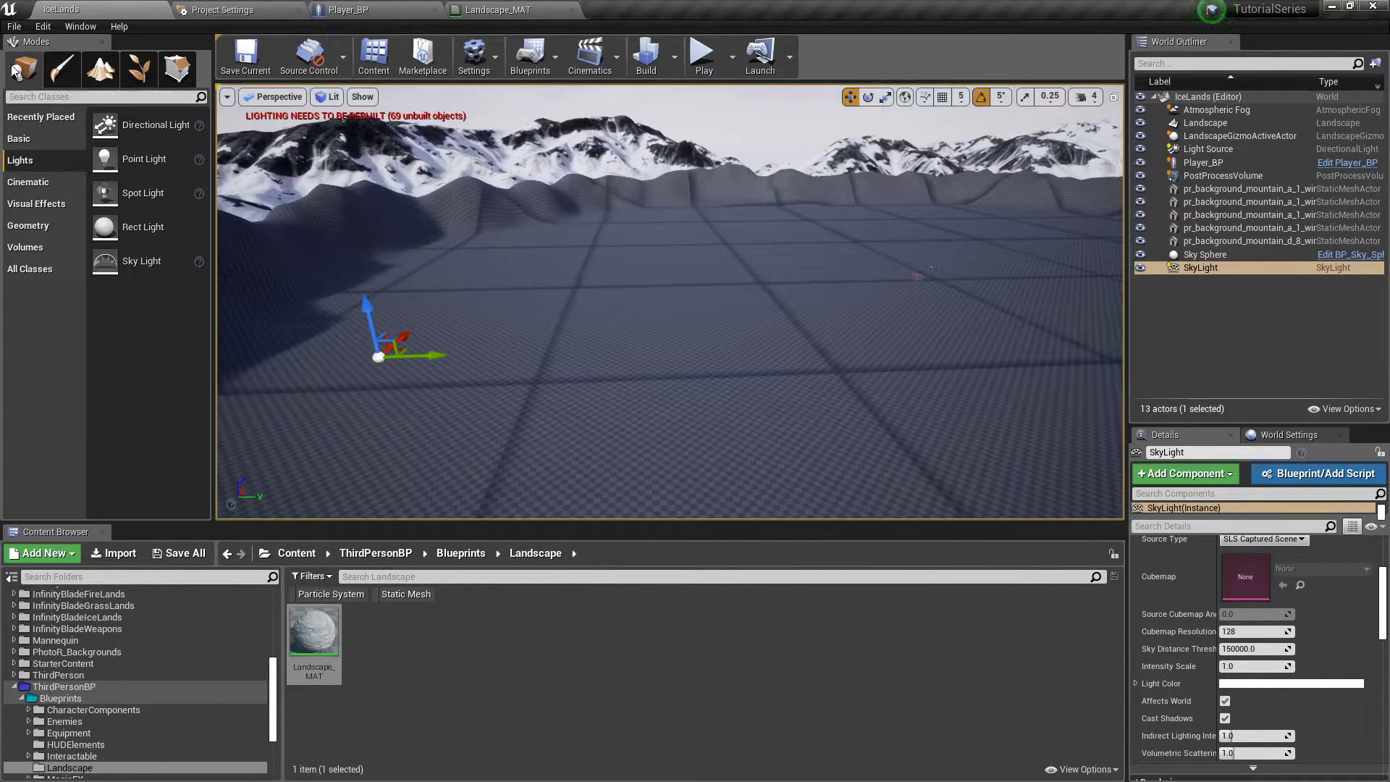
{"action": "left_click", "coordinate": [675, 323]}
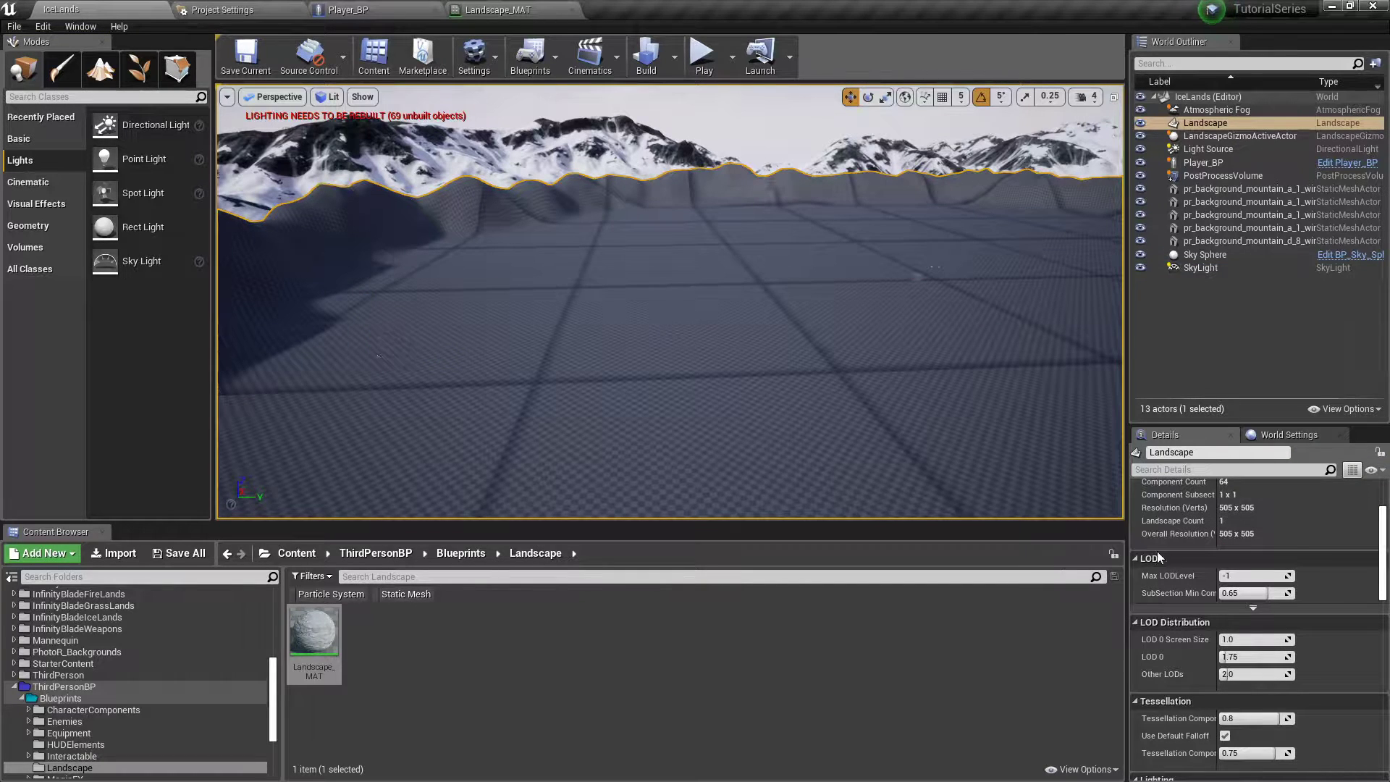
{"action": "scroll", "coordinate": [1150, 553], "scroll_direction": "down", "scroll_amount": 10}
{"action": "left_click_drag", "start_coordinate": [332, 623], "coordinate": [1244, 651]}
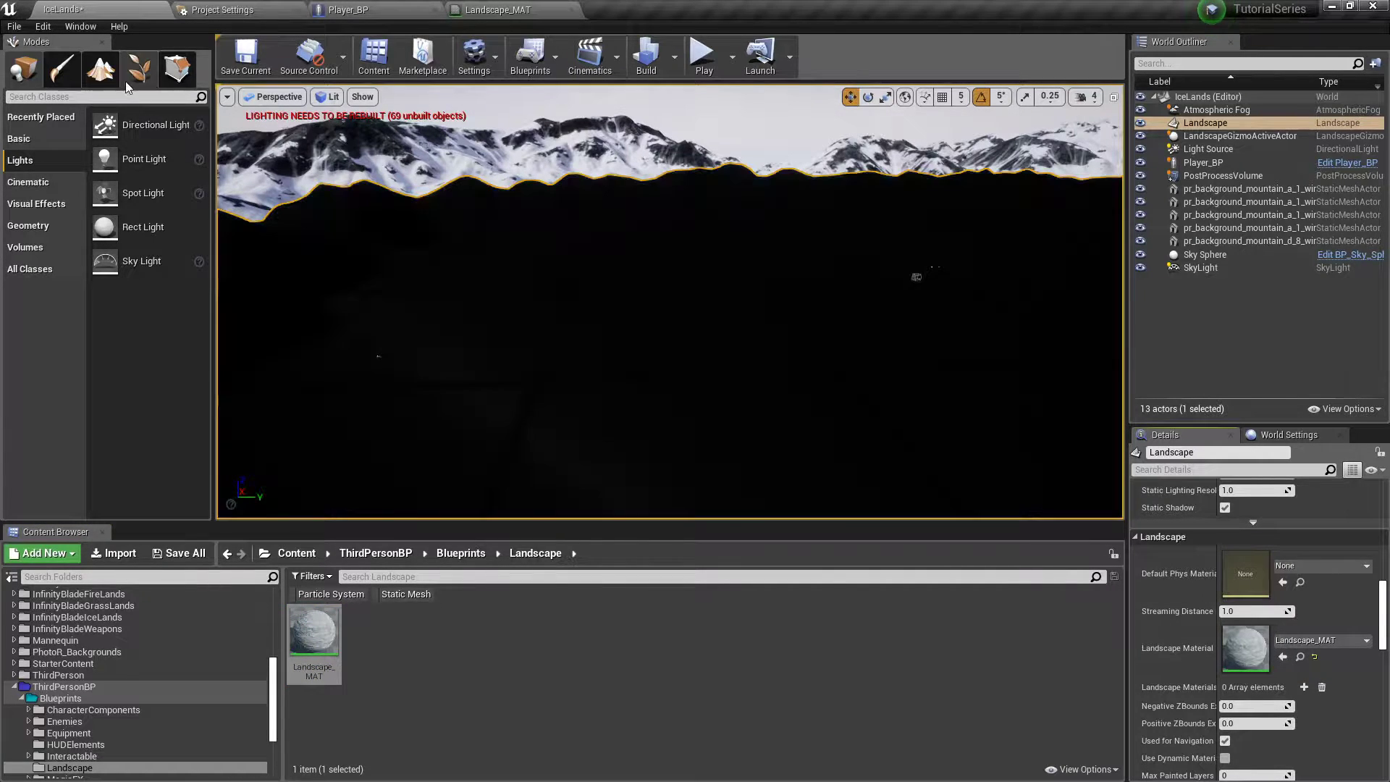
- Switch to landscape painting and create a normal weight-blended layer info named Snow_LayerInfo for the Snow layer in Maps/IceLands_sharedassets
{"action": "key", "text": "shift+3"}
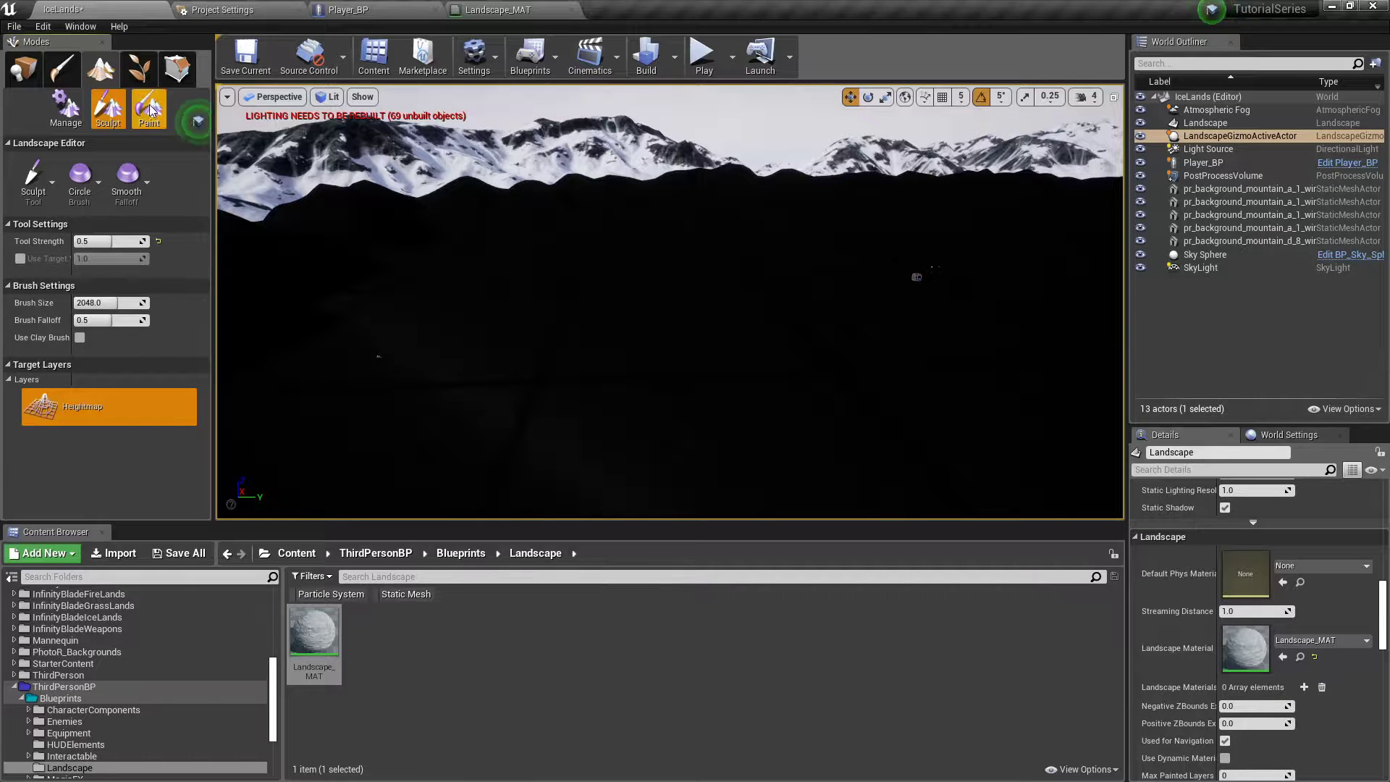
{"action": "left_click", "coordinate": [151, 116]}
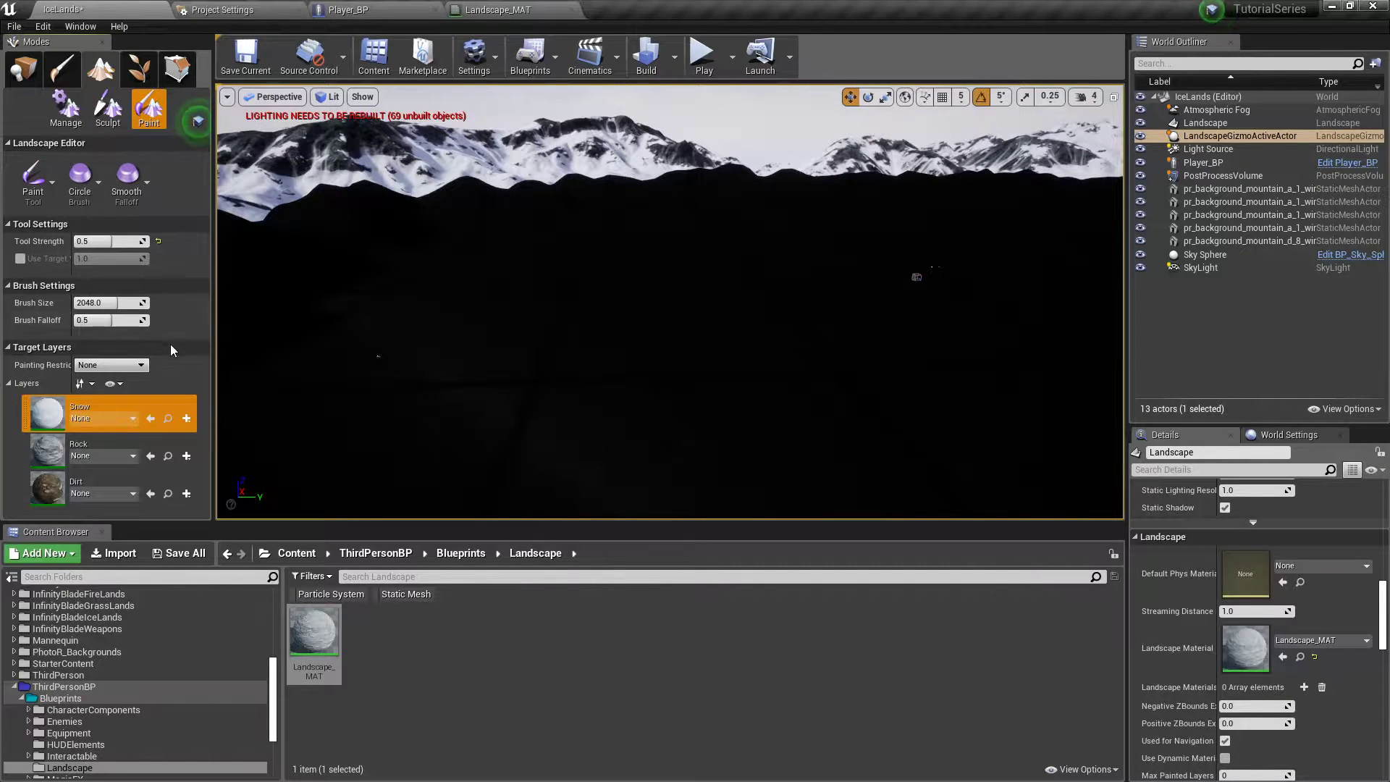
{"action": "left_click", "coordinate": [187, 423]}
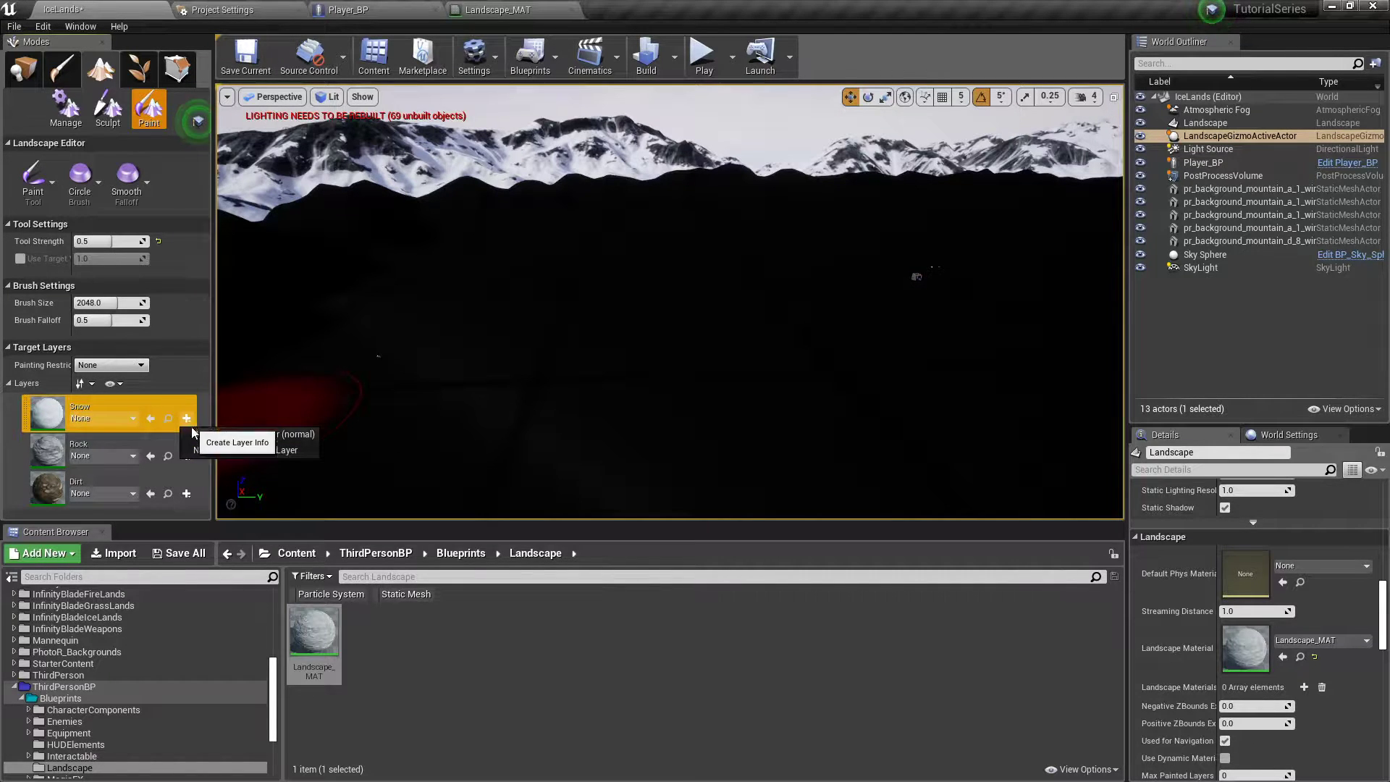
{"action": "left_click", "coordinate": [254, 435]}
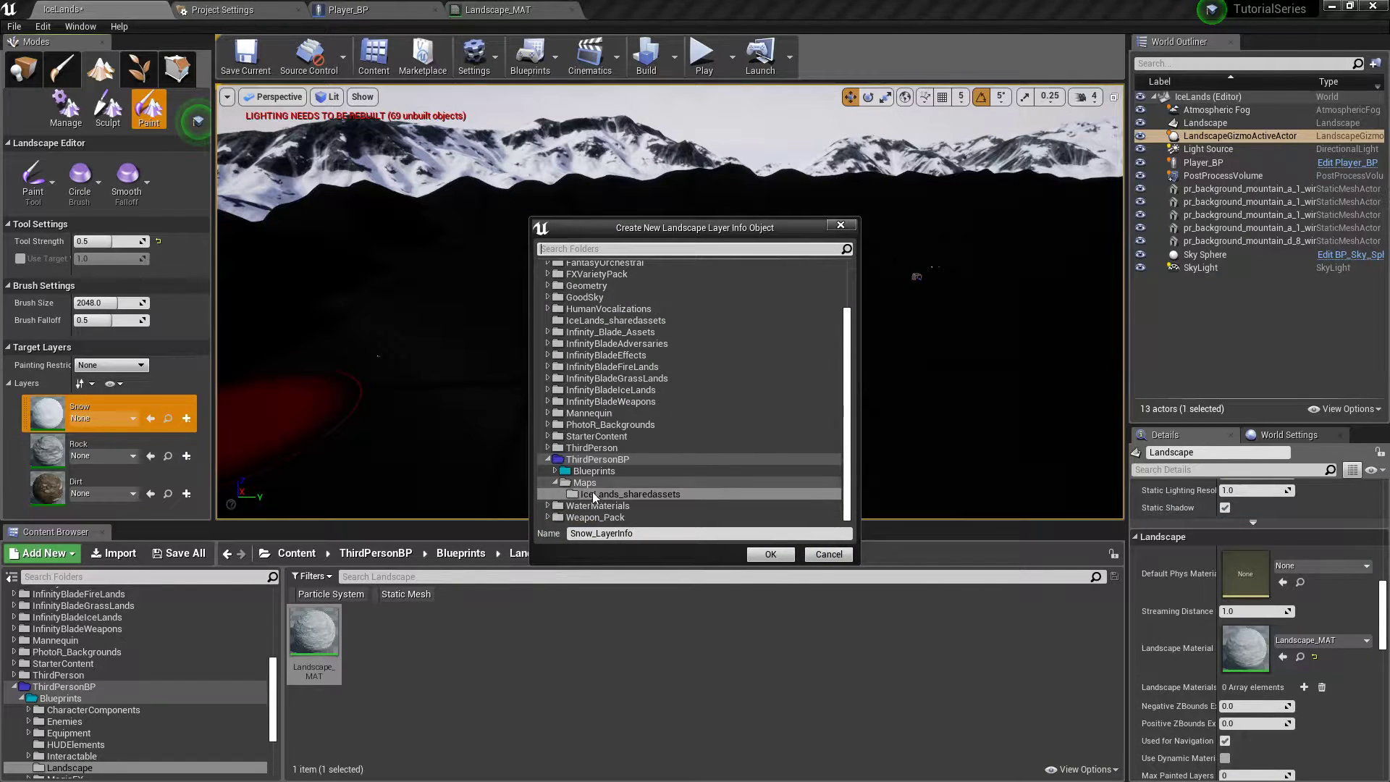
{"action": "left_click", "coordinate": [786, 555]}
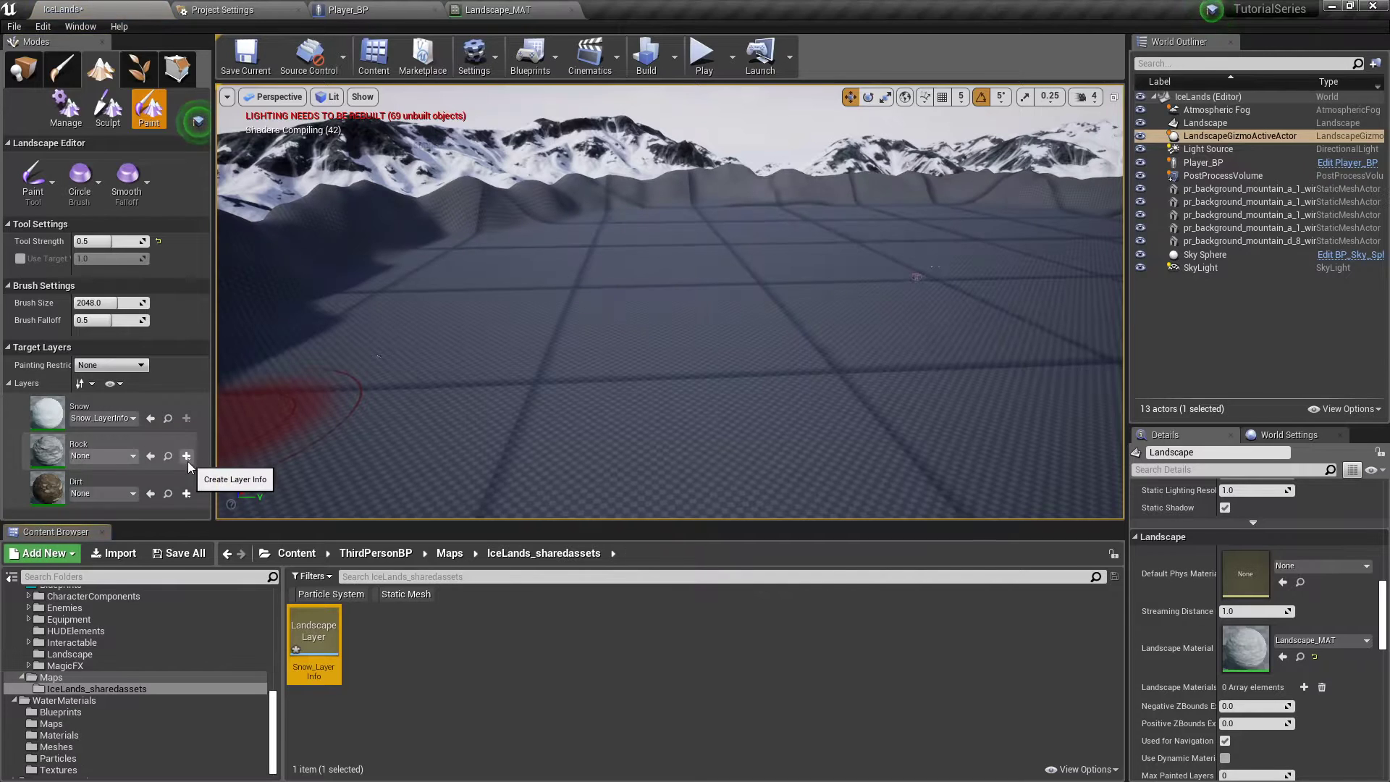
- Create normal weight-blended layer infos for the Rock and Dirt layers, saving them as Rock_LayerInfo and Dirt_LayerInfo in IceLands_sharedassets
{"action": "left_click", "coordinate": [187, 458]}
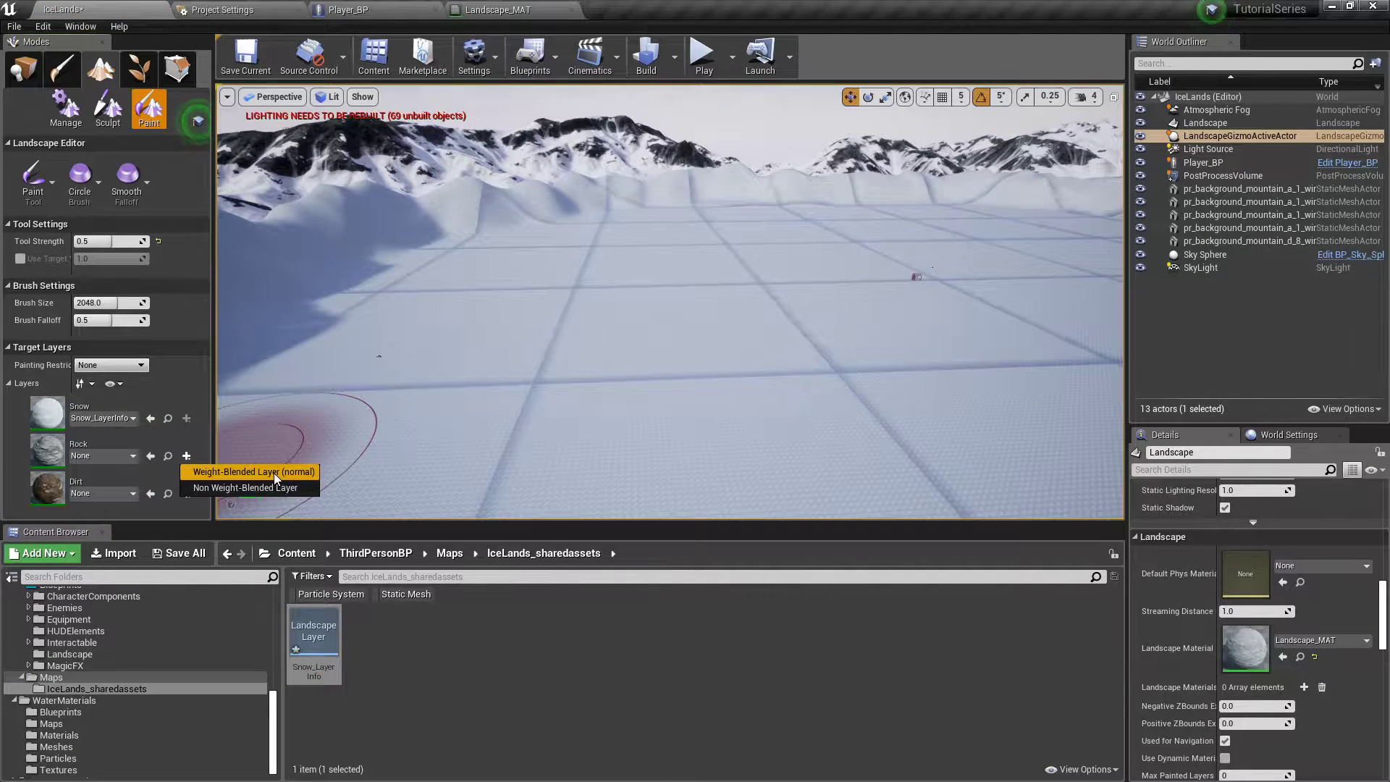
{"action": "left_click", "coordinate": [273, 472]}
{"action": "left_click", "coordinate": [770, 555]}
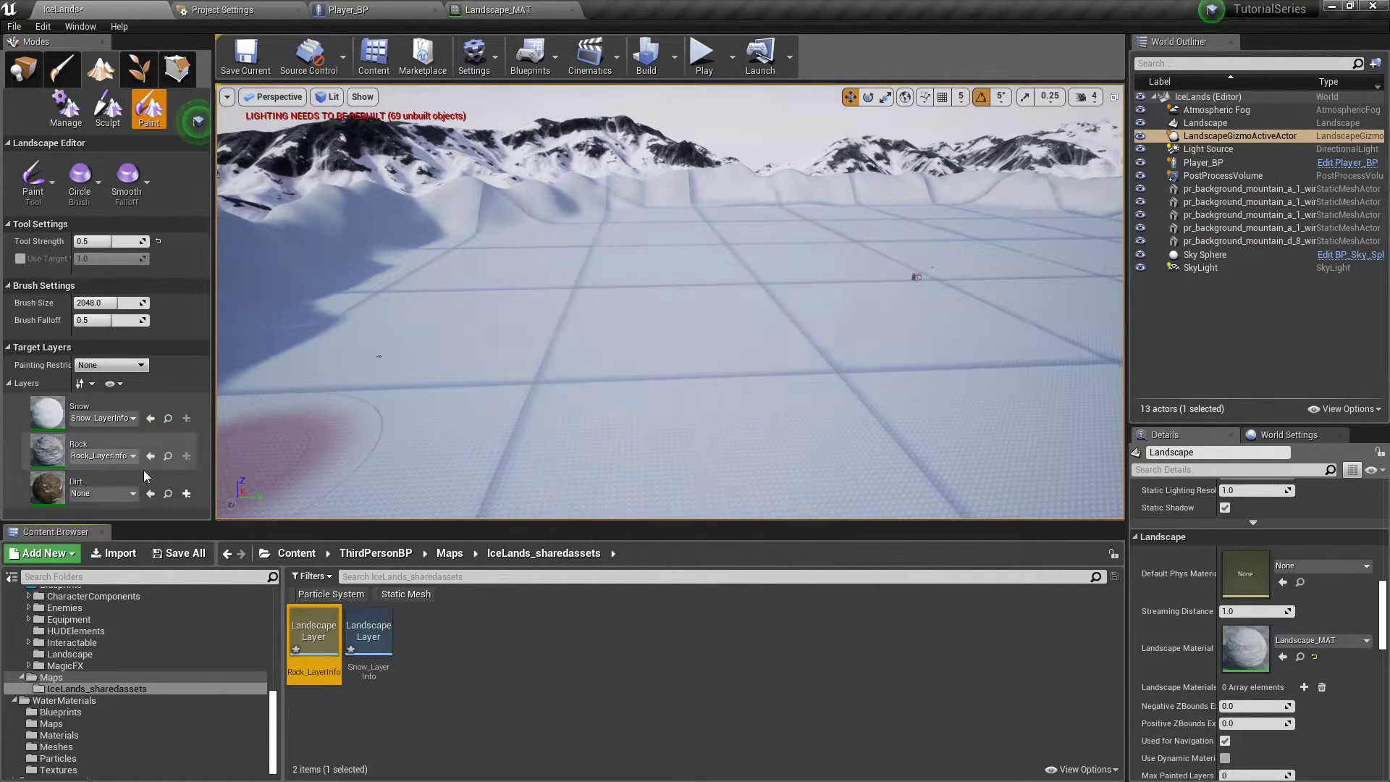
{"action": "left_click", "coordinate": [187, 494]}
{"action": "left_click", "coordinate": [288, 513]}
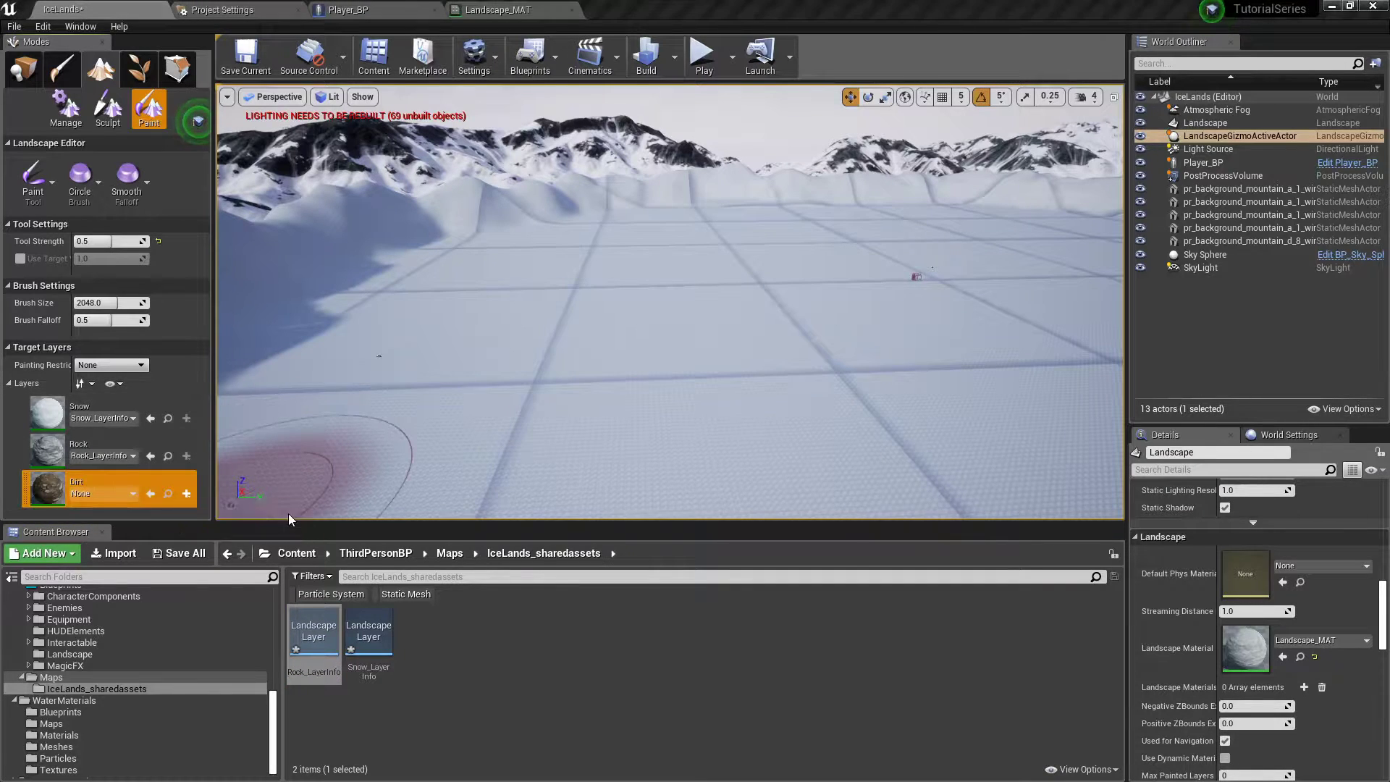
{"action": "left_click", "coordinate": [782, 558]}
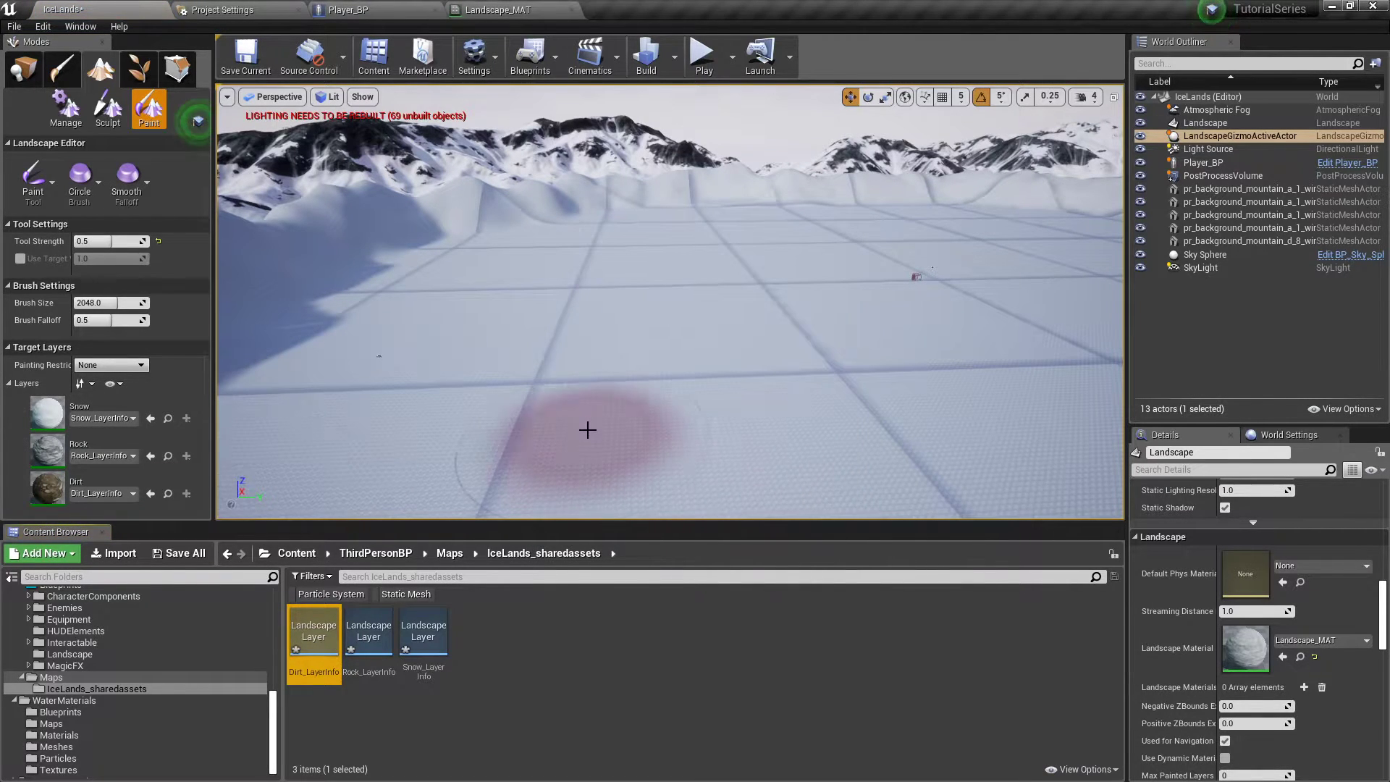
- Examine the snow texture's scale on the landscape up close beside the player character
{"action": "left_click", "coordinate": [45, 181]}
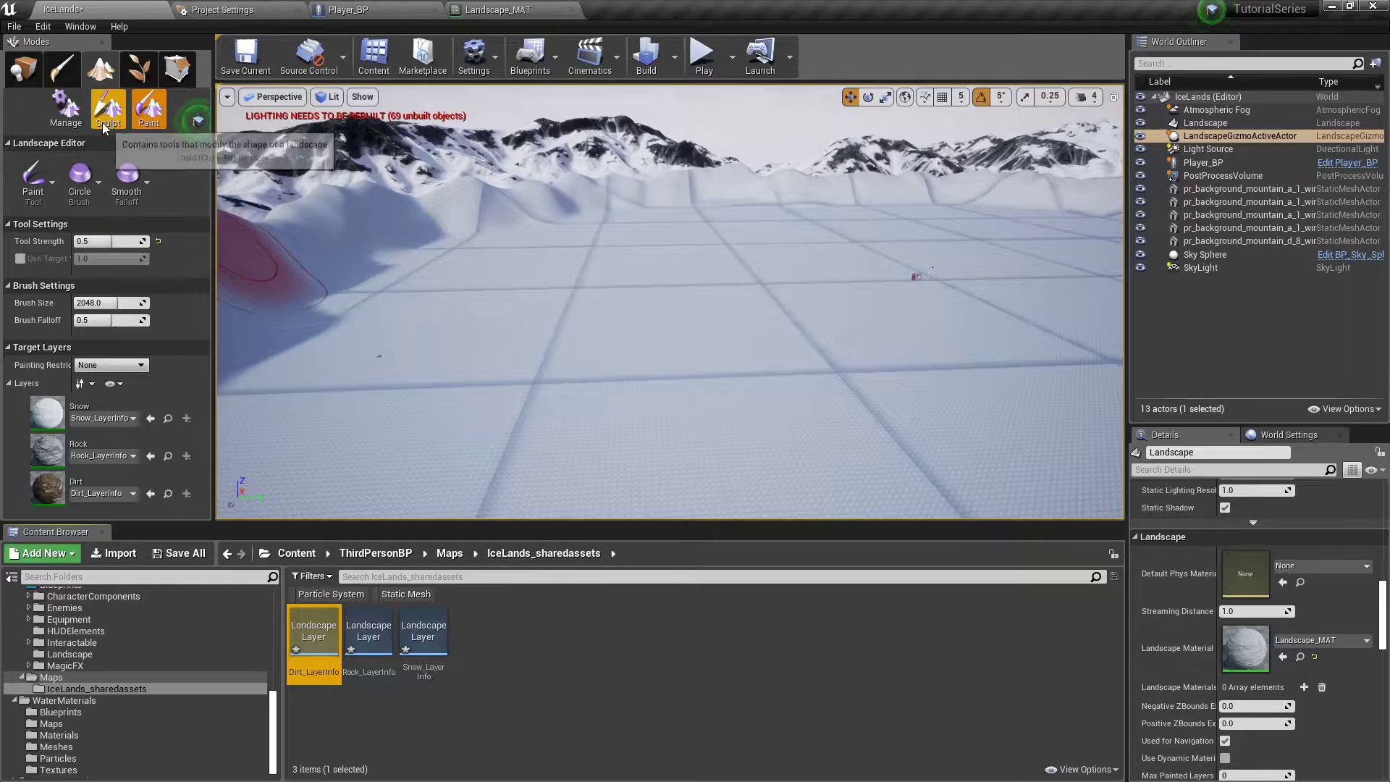
{"action": "key", "text": "w"}
{"action": "right_click_drag", "start_coordinate": [541, 323], "coordinate": [480, 285]}
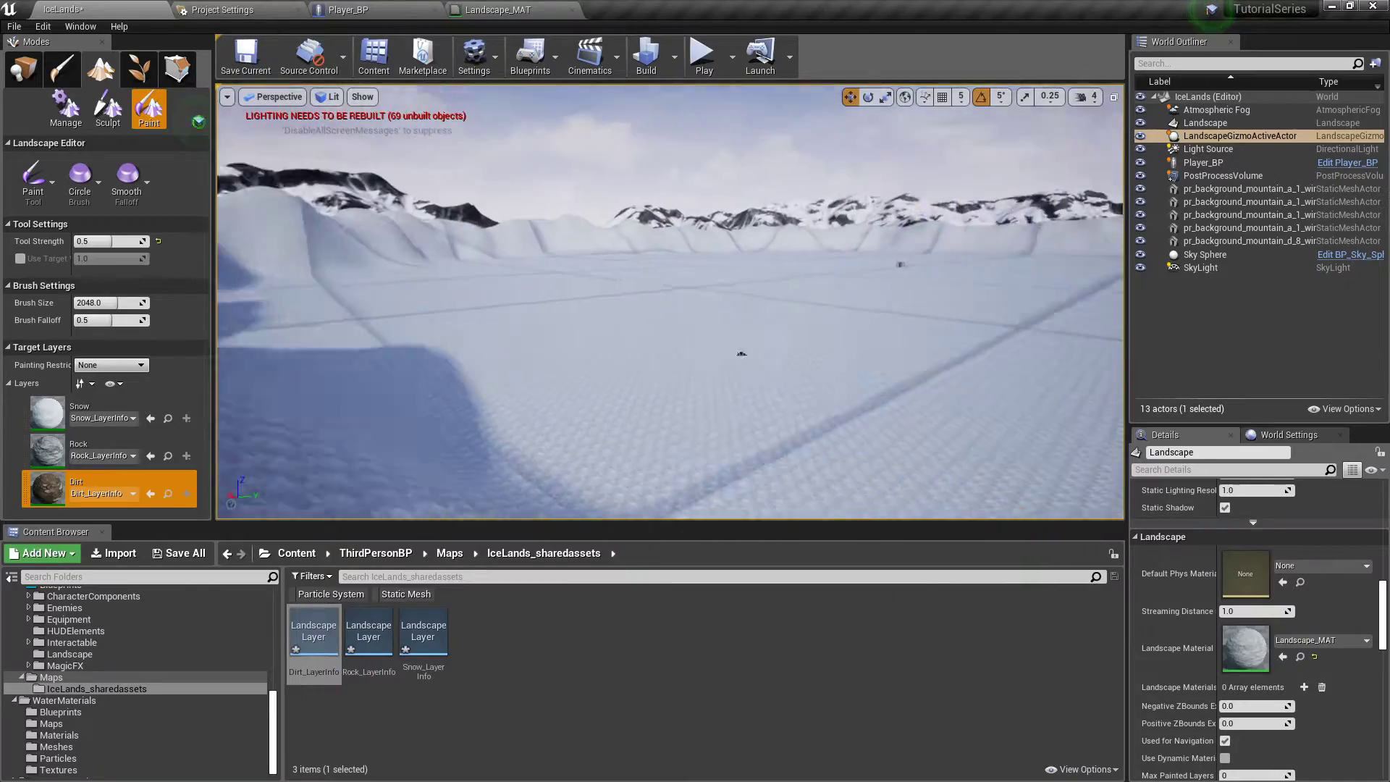
{"action": "right_click_drag", "start_coordinate": [623, 312], "coordinate": [594, 377]}
{"action": "key", "text": "w"}
{"action": "key", "text": "w"}
{"action": "right_click_drag", "start_coordinate": [543, 323], "coordinate": [514, 304]}
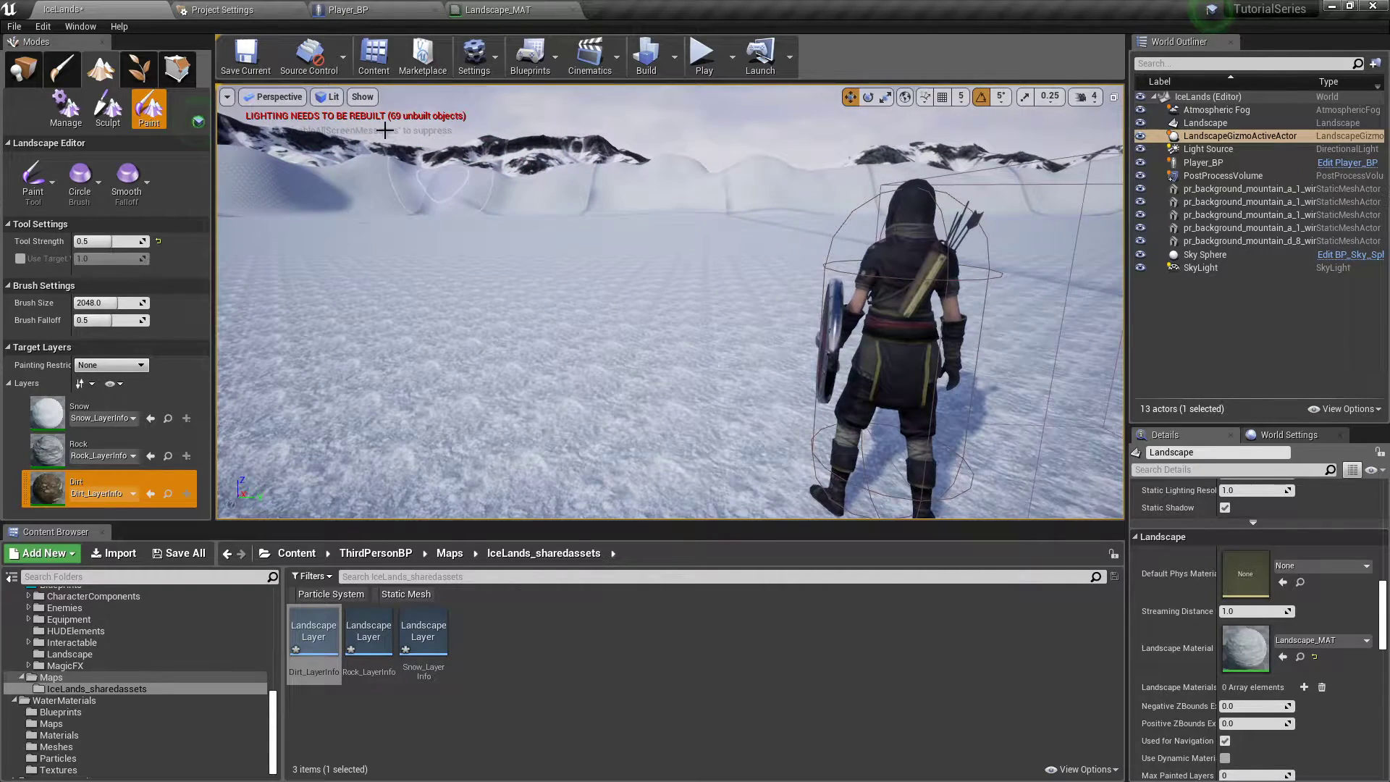
- In Landscape_MAT, set the LandscapeCoords node's Mapping Scale to 5 and apply the material changes
{"action": "left_click", "coordinate": [500, 9]}
{"action": "right_click_drag", "start_coordinate": [342, 148], "coordinate": [972, 142]}
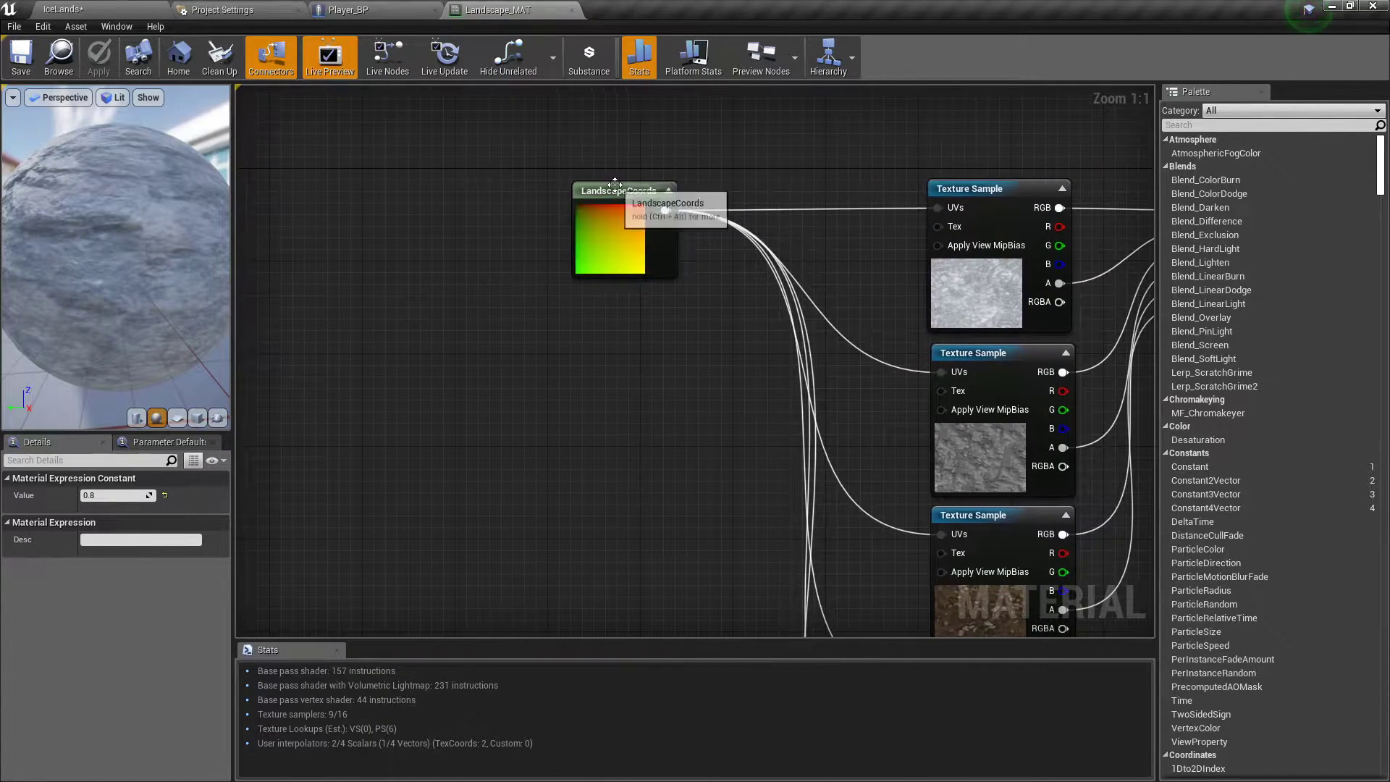
{"action": "left_click", "coordinate": [617, 194]}
{"action": "left_click", "coordinate": [129, 532]}
{"action": "type", "text": "5"}
{"action": "key", "text": "Return"}
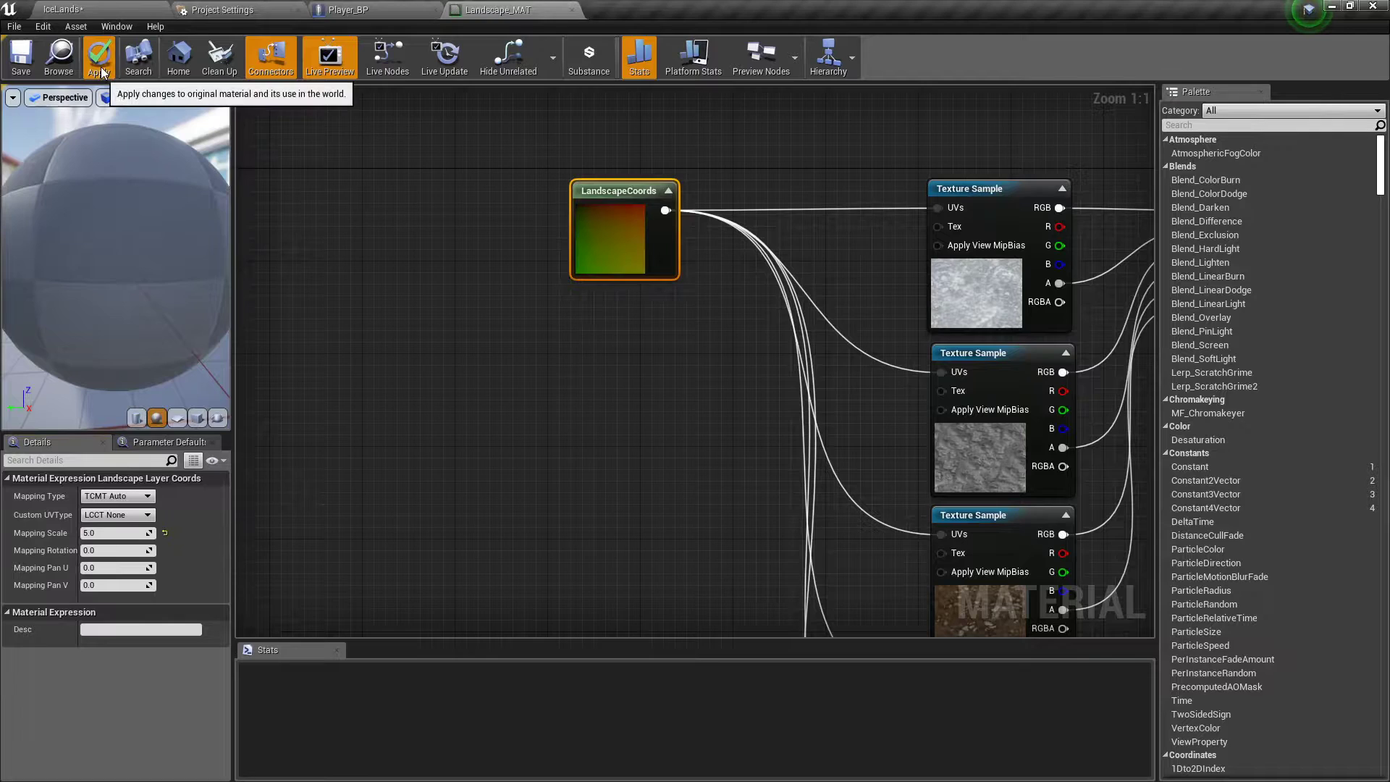
{"action": "left_click", "coordinate": [100, 62]}
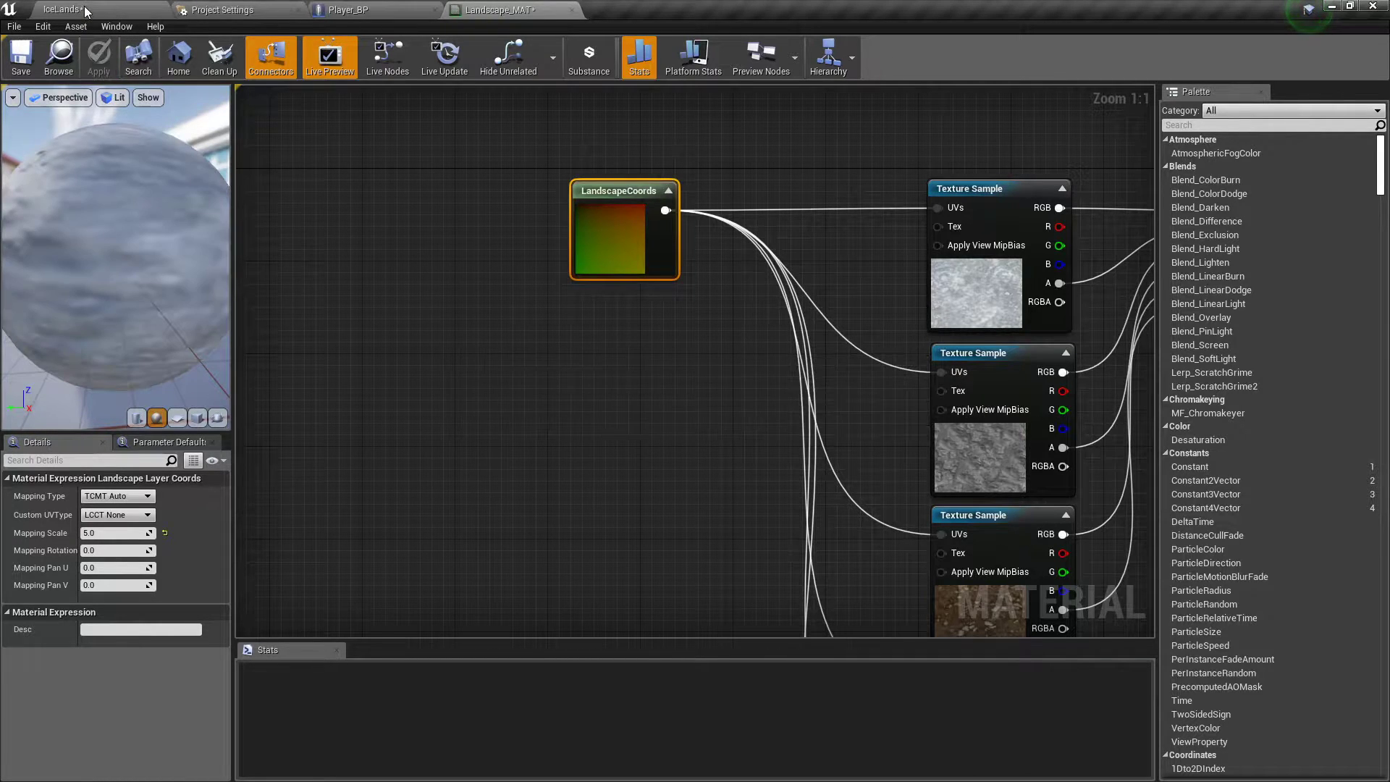
- Return to the level and inspect the rescaled snow texture around the player character
{"action": "left_click", "coordinate": [72, 10]}
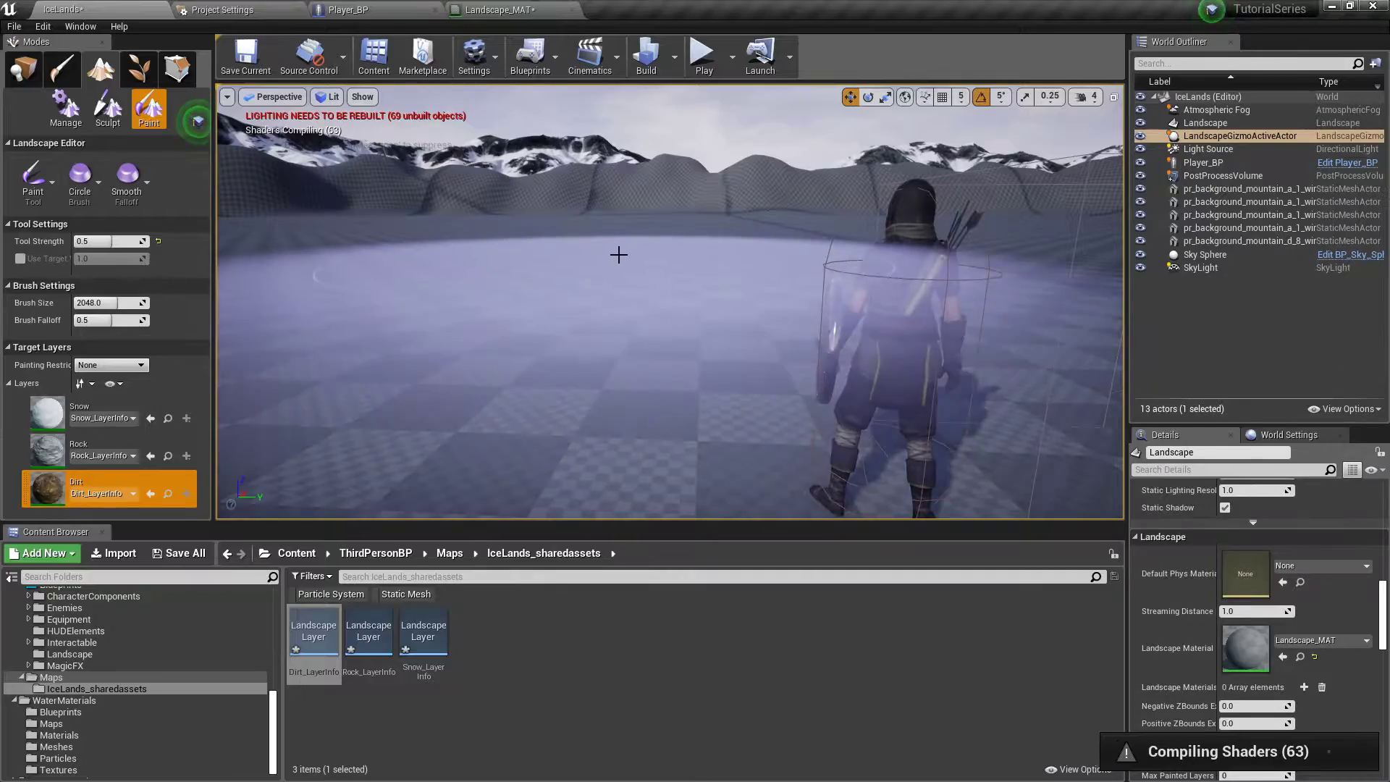
{"action": "mouse_move", "coordinate": [594, 237]}
{"action": "right_mouse_down"}
{"action": "mouse_move", "coordinate": [554, 271]}
{"action": "mouse_move", "coordinate": [507, 279]}
{"action": "mouse_move", "coordinate": [536, 250]}
{"action": "mouse_move", "coordinate": [615, 239]}
{"action": "mouse_move", "coordinate": [670, 250]}
{"action": "mouse_move", "coordinate": [616, 243]}
{"action": "mouse_move", "coordinate": [644, 254]}
{"action": "mouse_move", "coordinate": [731, 249]}
{"action": "mouse_move", "coordinate": [615, 242]}
{"action": "mouse_move", "coordinate": [620, 315]}
{"action": "mouse_move", "coordinate": [621, 242]}
{"action": "mouse_move", "coordinate": [581, 230]}
{"action": "right_mouse_up"}
{"action": "key", "text": "s"}
{"action": "key", "text": "s"}
{"action": "key", "text": "w"}
{"action": "key", "text": "s"}
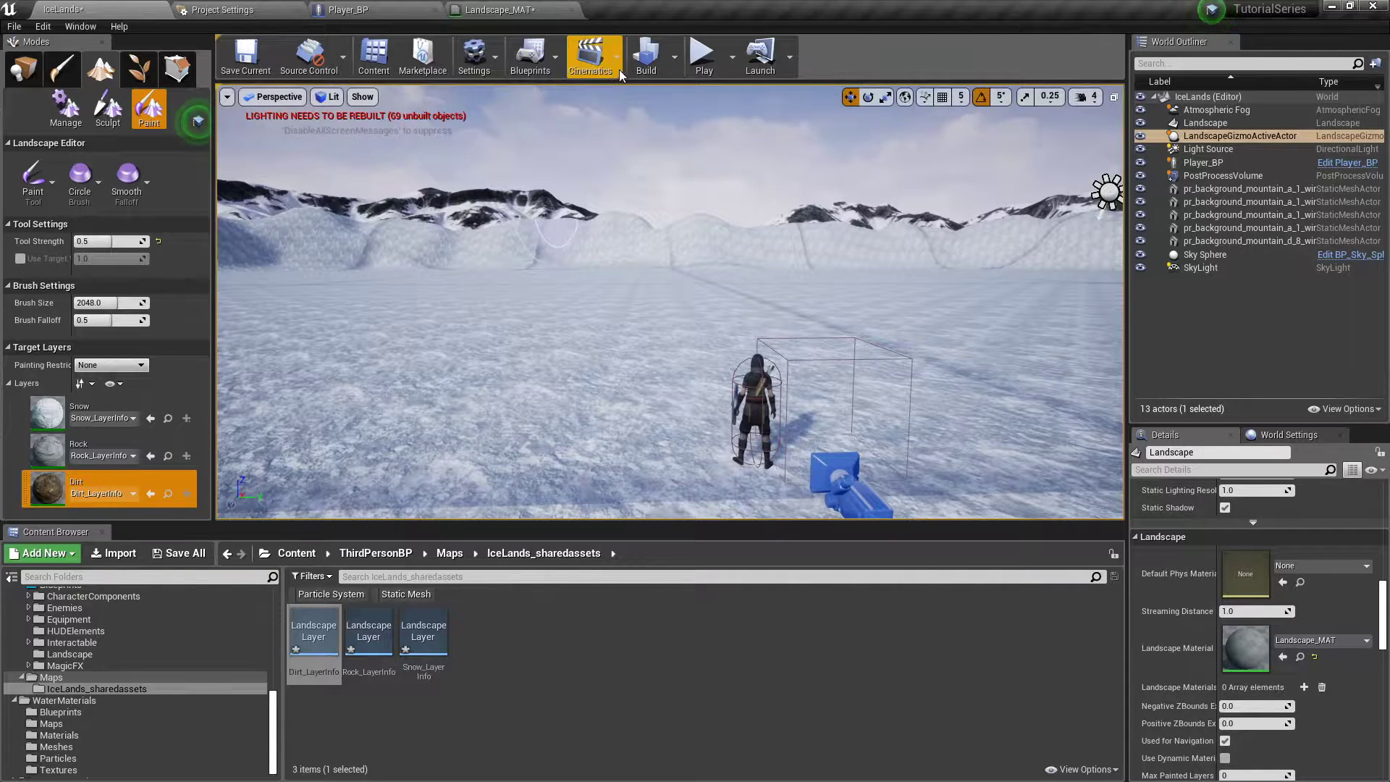
- Build only the level's lighting and dismiss the message log
{"action": "left_click", "coordinate": [674, 68]}
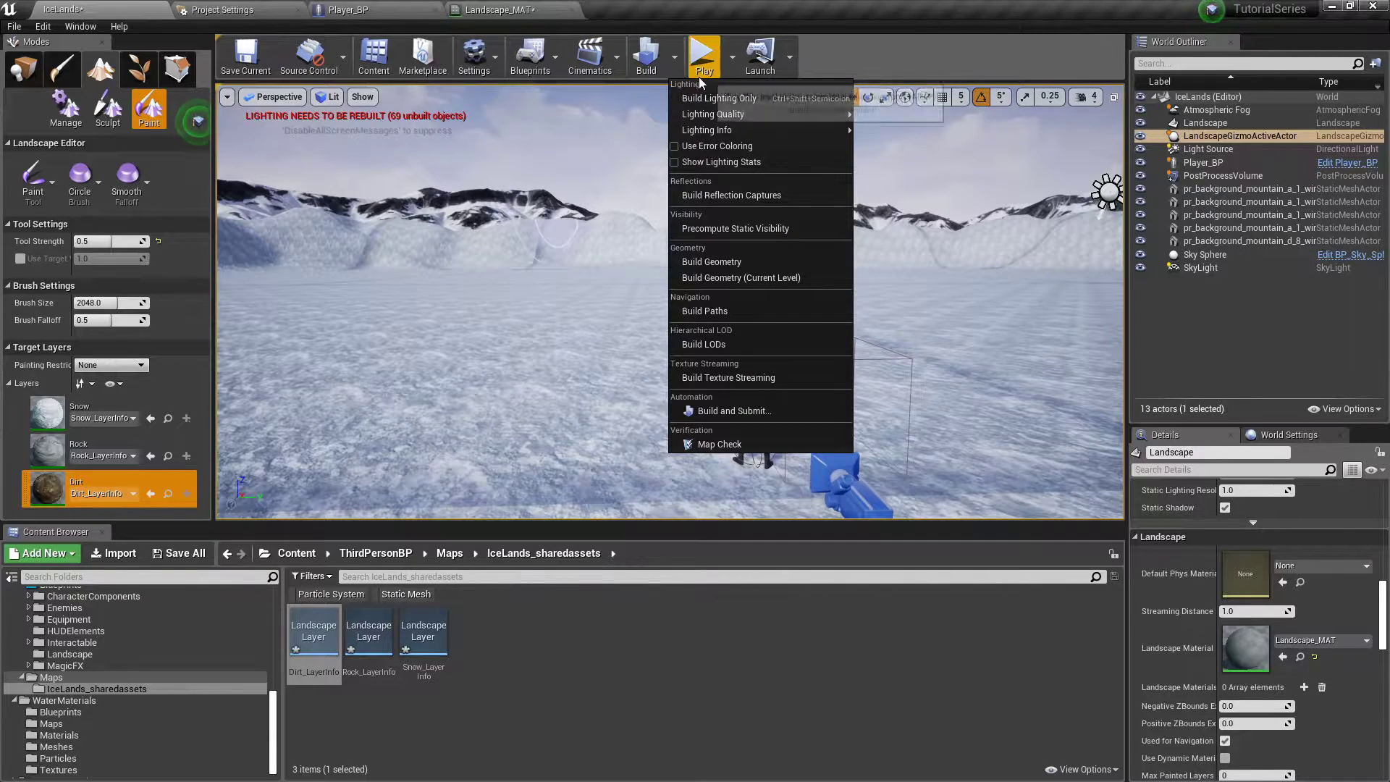
{"action": "left_click", "coordinate": [732, 100]}
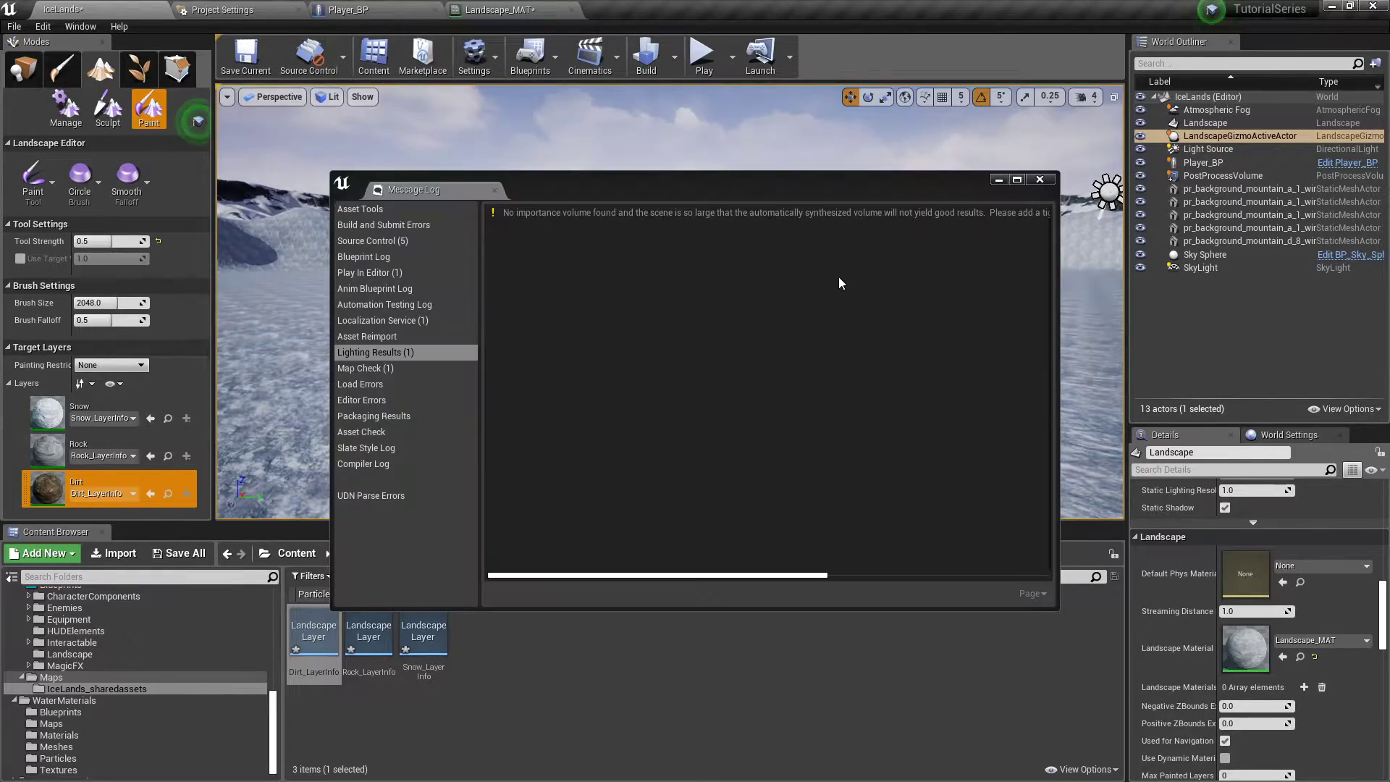
{"action": "left_click", "coordinate": [1040, 181]}
- Play the level in the editor, run the character across the snow, and end the session
{"action": "right_click_drag", "start_coordinate": [872, 276], "coordinate": [721, 307]}
{"action": "left_click", "coordinate": [720, 63]}
{"action": "key", "text": "w"}
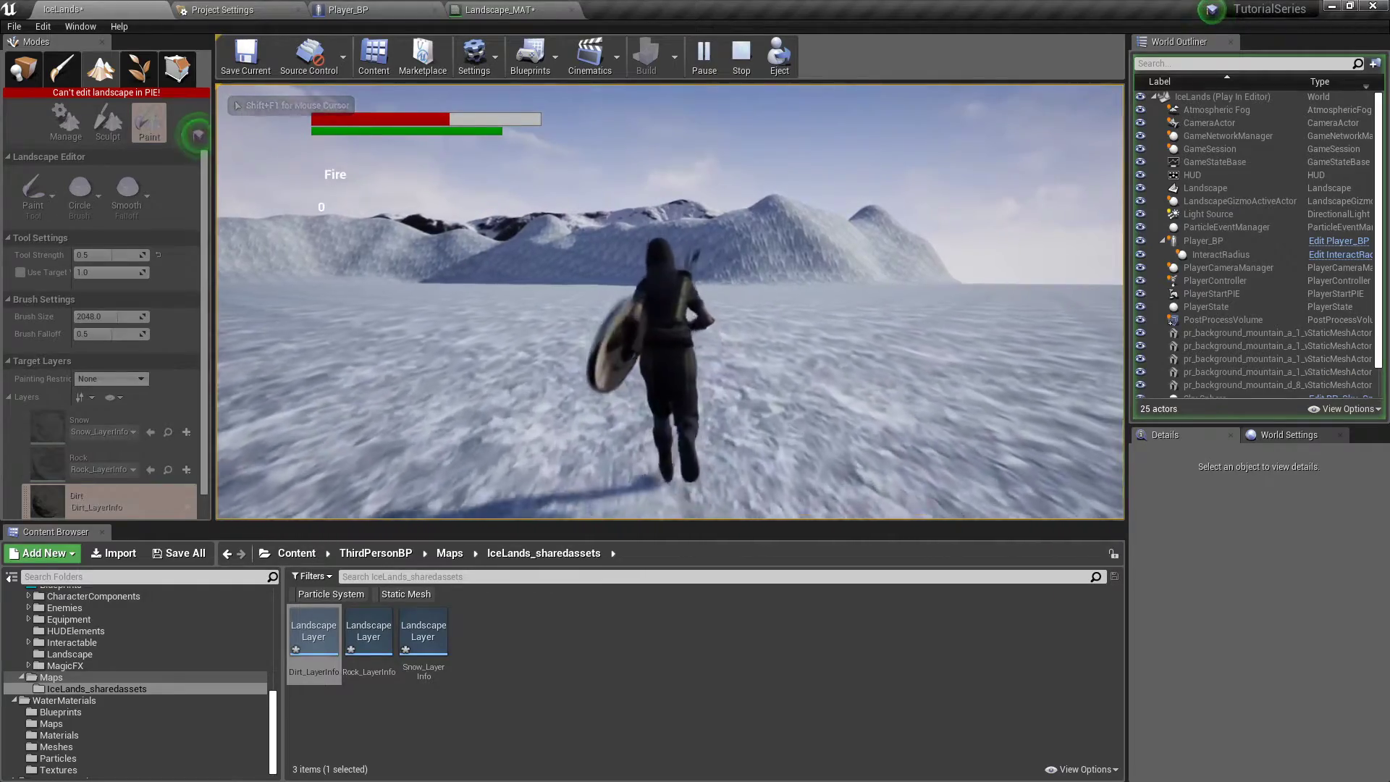
{"action": "key", "text": "d"}
{"action": "key", "text": "w"}
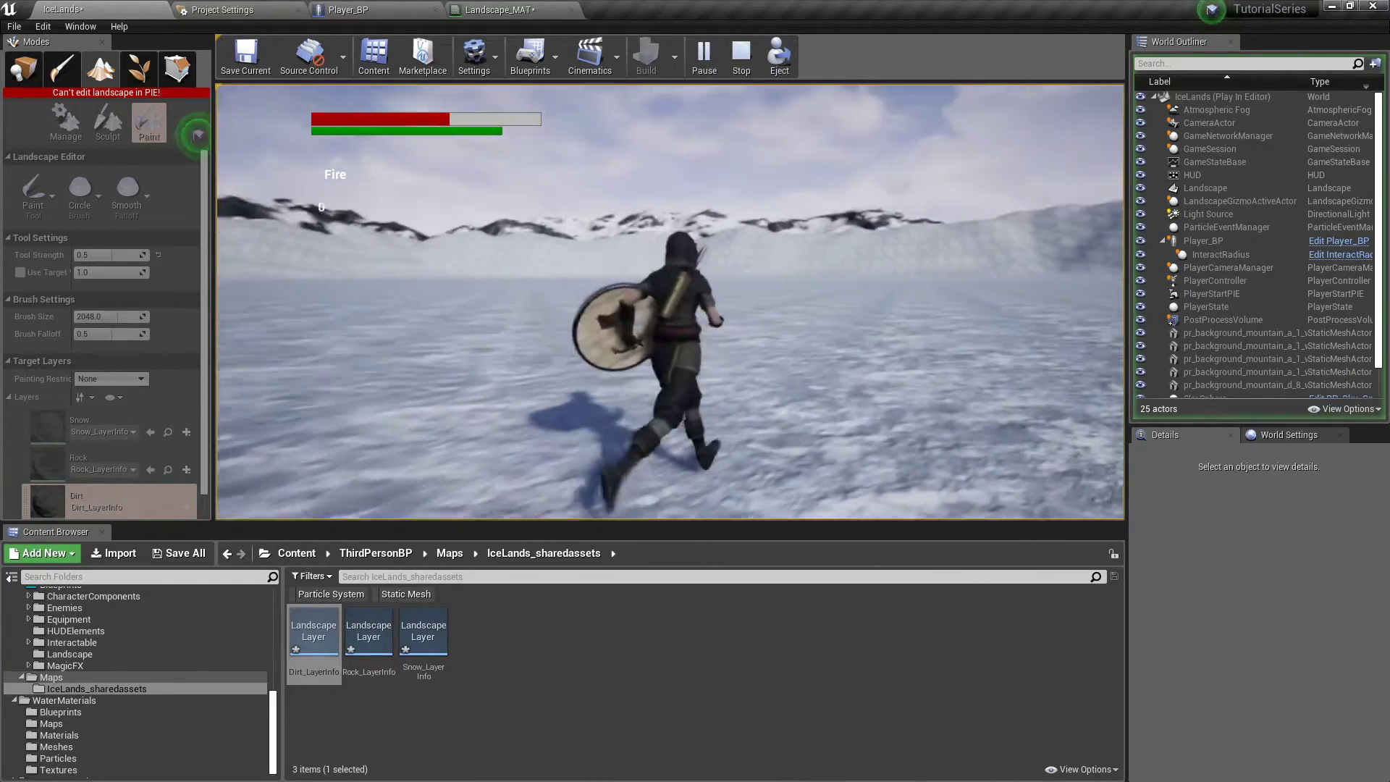
{"action": "key", "text": "Escape"}
- Sculpt low bumps across the flat snow plain with a tool strength of 0.1 and a brush size of 3000
{"action": "mouse_move", "coordinate": [782, 263]}
{"action": "right_mouse_down"}
{"action": "mouse_move", "coordinate": [789, 348]}
{"action": "mouse_move", "coordinate": [793, 319]}
{"action": "right_mouse_up"}
{"action": "key", "text": "s"}
{"action": "left_click", "coordinate": [106, 123]}
{"action": "left_click", "coordinate": [37, 183]}
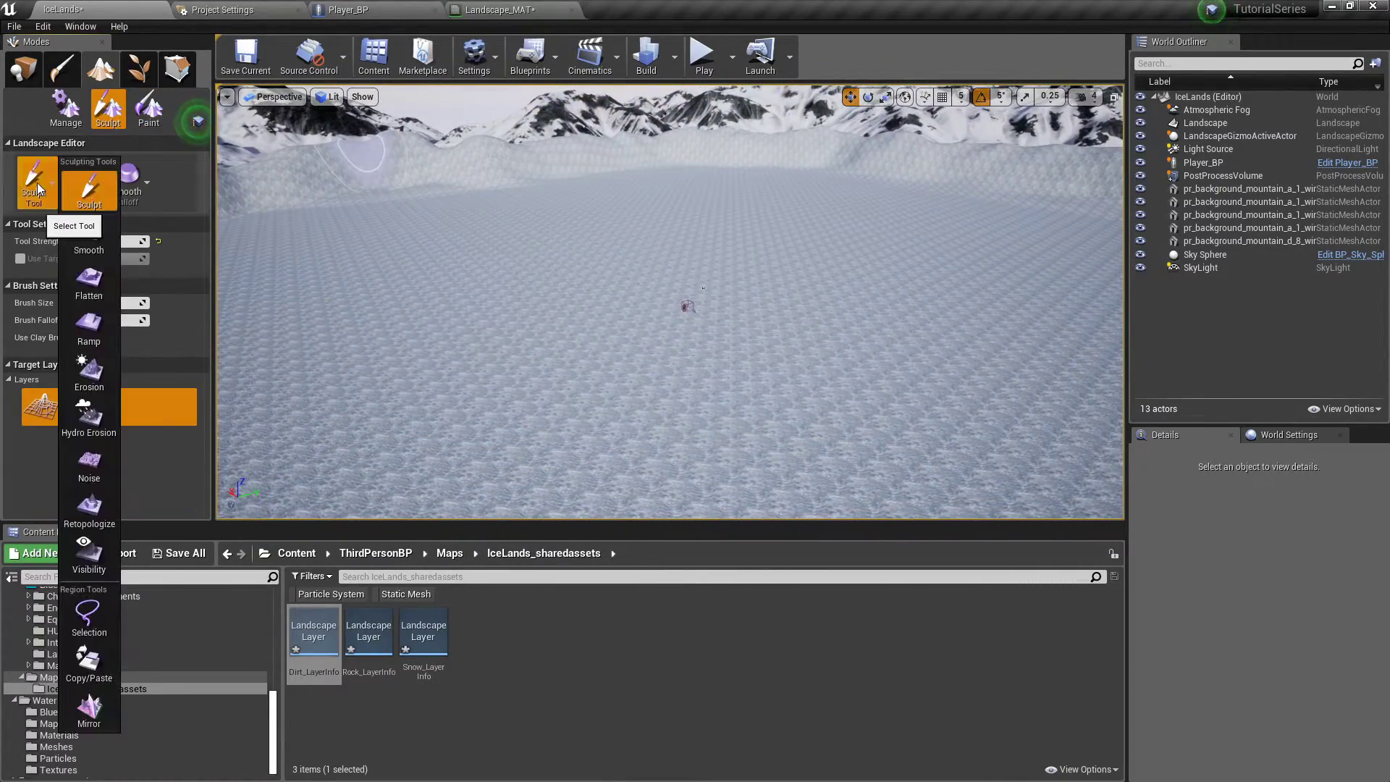
{"action": "left_click", "coordinate": [92, 192]}
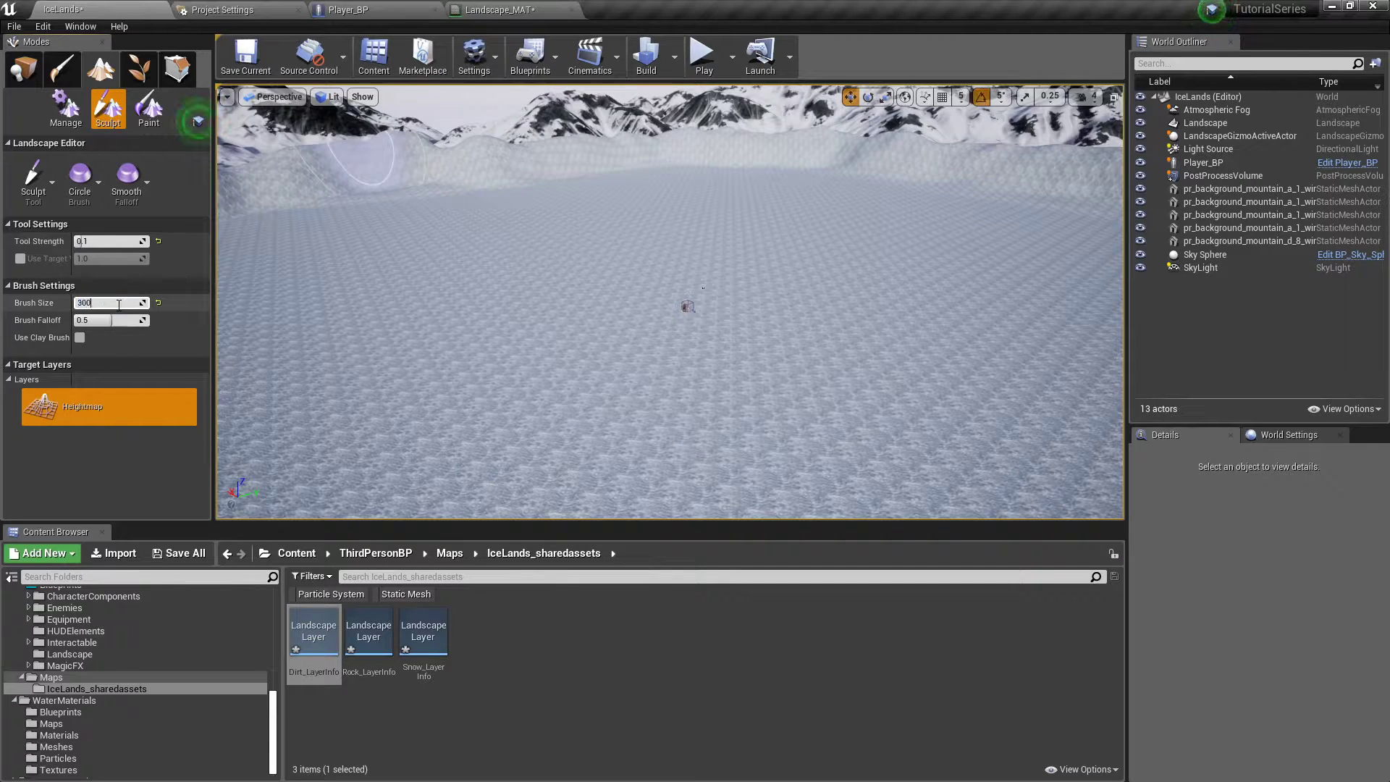
{"action": "type", "text": "0"}
{"action": "key", "text": "Return"}
{"action": "key", "text": "s"}
{"action": "mouse_move", "coordinate": [704, 288]}
{"action": "right_mouse_down"}
{"action": "mouse_move", "coordinate": [681, 326]}
{"action": "mouse_move", "coordinate": [691, 362]}
{"action": "mouse_move", "coordinate": [686, 340]}
{"action": "right_mouse_up"}
{"action": "left_click_drag", "start_coordinate": [540, 340], "coordinate": [591, 335]}
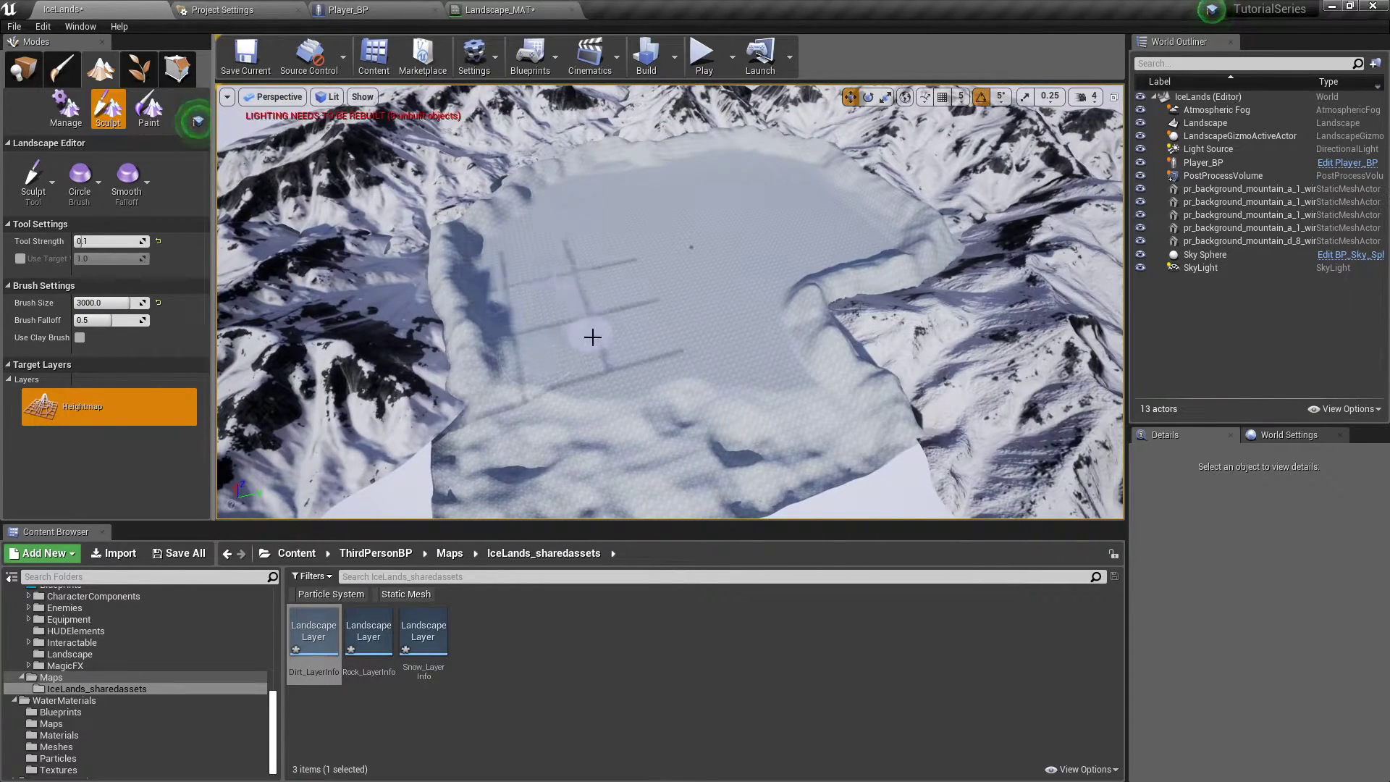
{"action": "left_click_drag", "start_coordinate": [710, 303], "coordinate": [712, 333]}
- Leave landscape editing, select the Light Source, and set its mobility to Movable
{"action": "key", "text": "shift+1"}
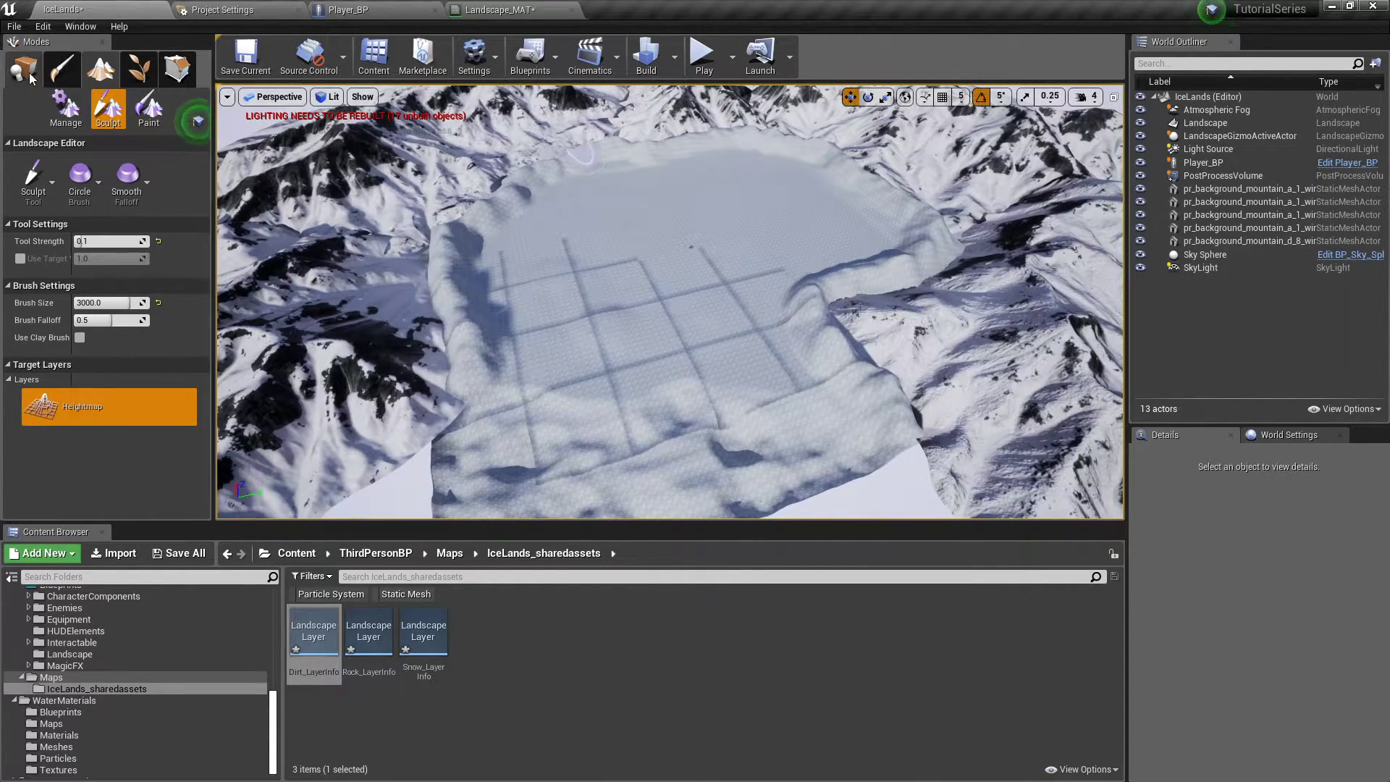
{"action": "left_click", "coordinate": [1205, 148]}
{"action": "scroll", "coordinate": [1317, 591], "scroll_direction": "down", "scroll_amount": 5}
{"action": "scroll", "coordinate": [1318, 591], "scroll_direction": "up", "scroll_amount": 5}
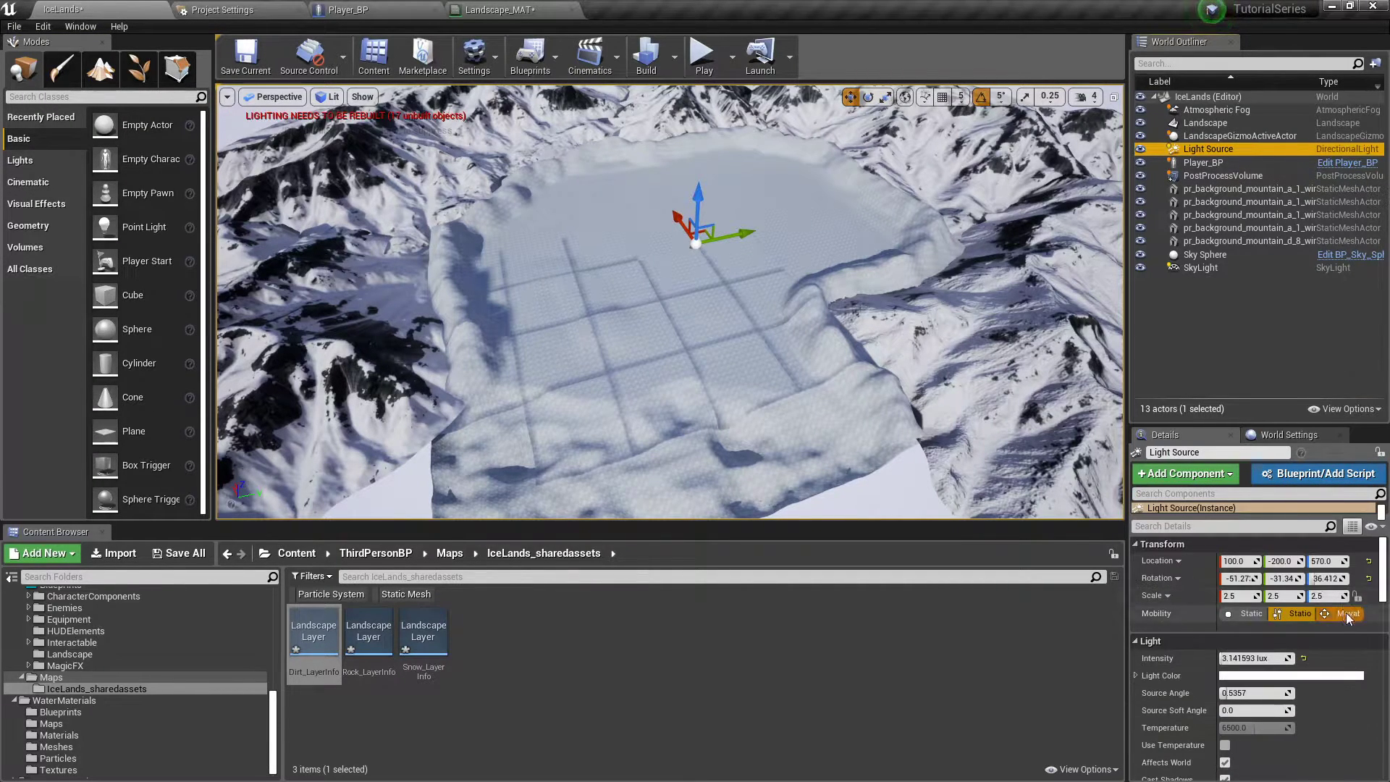
{"action": "left_click", "coordinate": [1344, 613]}
- Inspect the sculpted bumps and their shadows under the movable light from several angles
{"action": "key", "text": "w"}
{"action": "mouse_move", "coordinate": [855, 372]}
{"action": "right_mouse_down"}
{"action": "mouse_move", "coordinate": [853, 395]}
{"action": "mouse_move", "coordinate": [767, 326]}
{"action": "mouse_move", "coordinate": [680, 315]}
{"action": "mouse_move", "coordinate": [753, 300]}
{"action": "mouse_move", "coordinate": [847, 311]}
{"action": "mouse_move", "coordinate": [833, 357]}
{"action": "right_mouse_up"}
{"action": "key", "text": "s"}
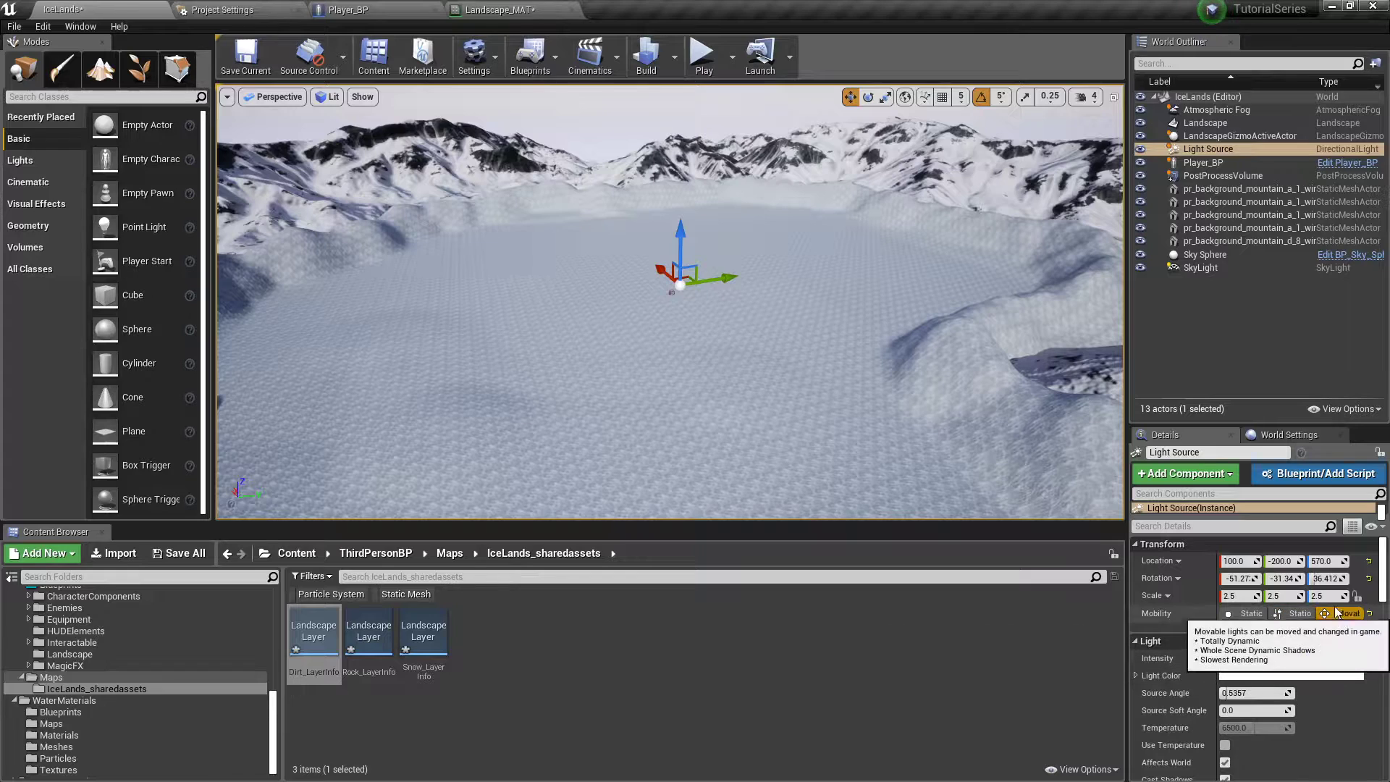
{"action": "key", "text": "w"}
{"action": "right_click_drag", "start_coordinate": [918, 350], "coordinate": [851, 391]}
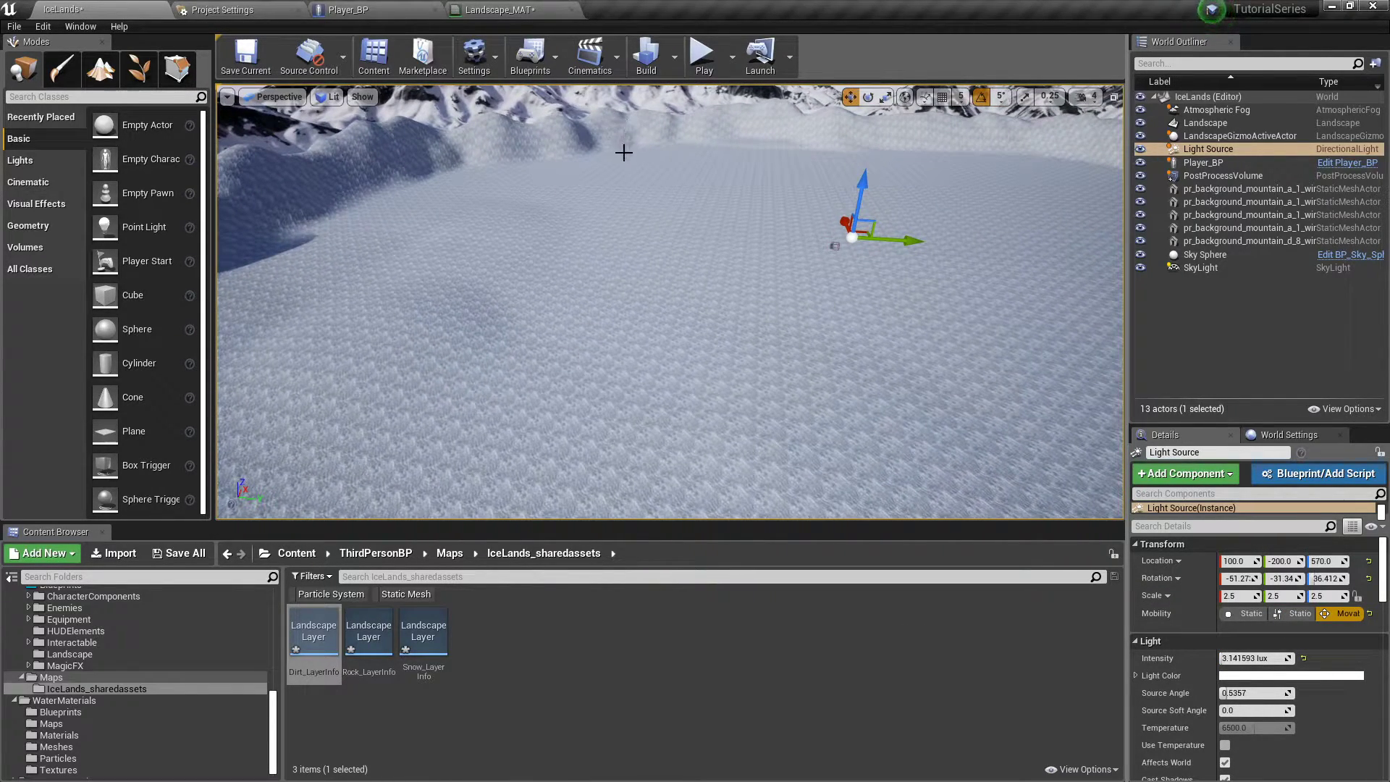
{"action": "right_click_drag", "start_coordinate": [611, 160], "coordinate": [548, 145]}
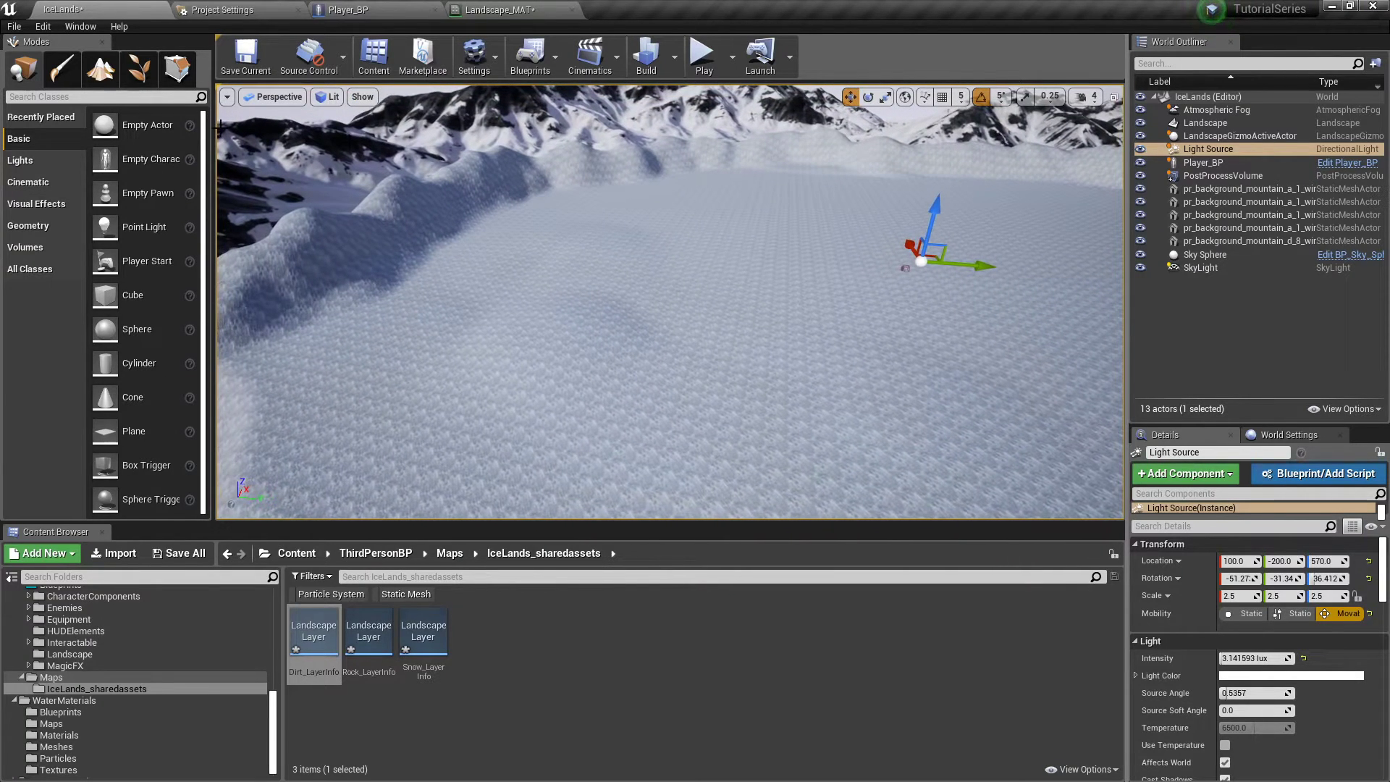
- Resume landscape sculpting and raise more gentle mounds across the snow plain with the same brush
{"action": "left_click", "coordinate": [100, 68]}
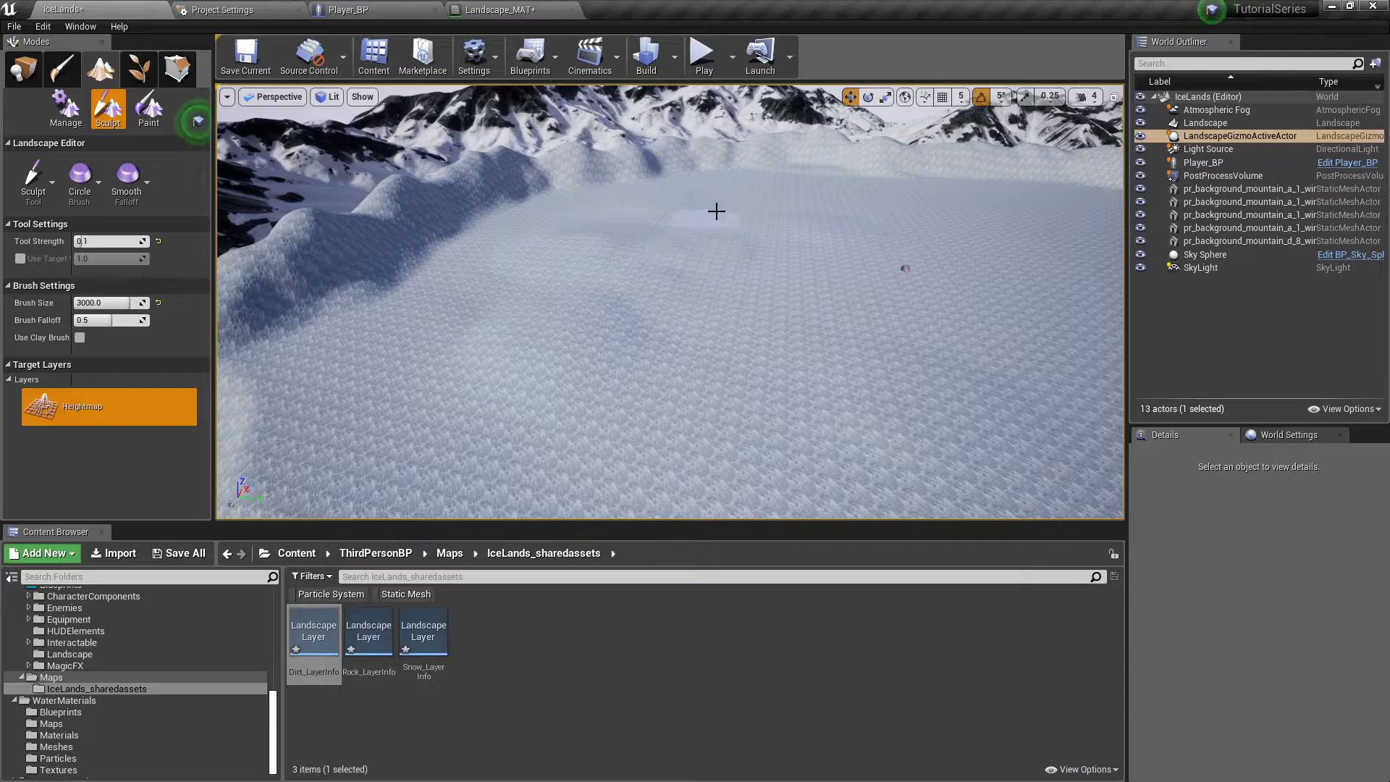
{"action": "mouse_move", "coordinate": [807, 289]}
{"action": "right_mouse_down"}
{"action": "mouse_move", "coordinate": [652, 318]}
{"action": "mouse_move", "coordinate": [547, 243]}
{"action": "right_mouse_up"}
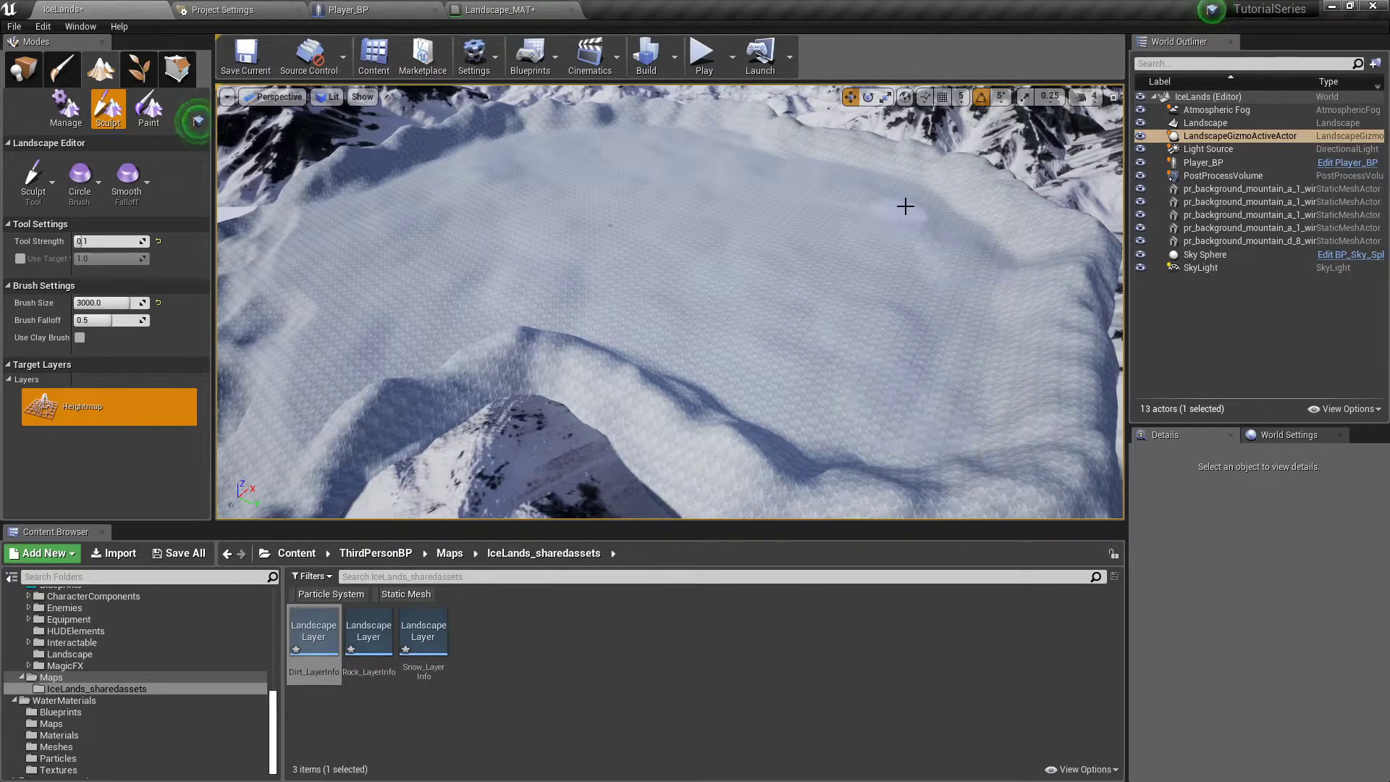
{"action": "key", "text": "w"}
{"action": "mouse_move", "coordinate": [643, 159]}
{"action": "right_mouse_down"}
{"action": "mouse_move", "coordinate": [699, 134]}
{"action": "mouse_move", "coordinate": [753, 69]}
{"action": "mouse_move", "coordinate": [714, 65]}
{"action": "right_mouse_up"}
{"action": "right_click_drag", "start_coordinate": [857, 273], "coordinate": [805, 290]}
{"action": "key", "text": "s"}
{"action": "right_click_drag", "start_coordinate": [672, 239], "coordinate": [673, 262]}
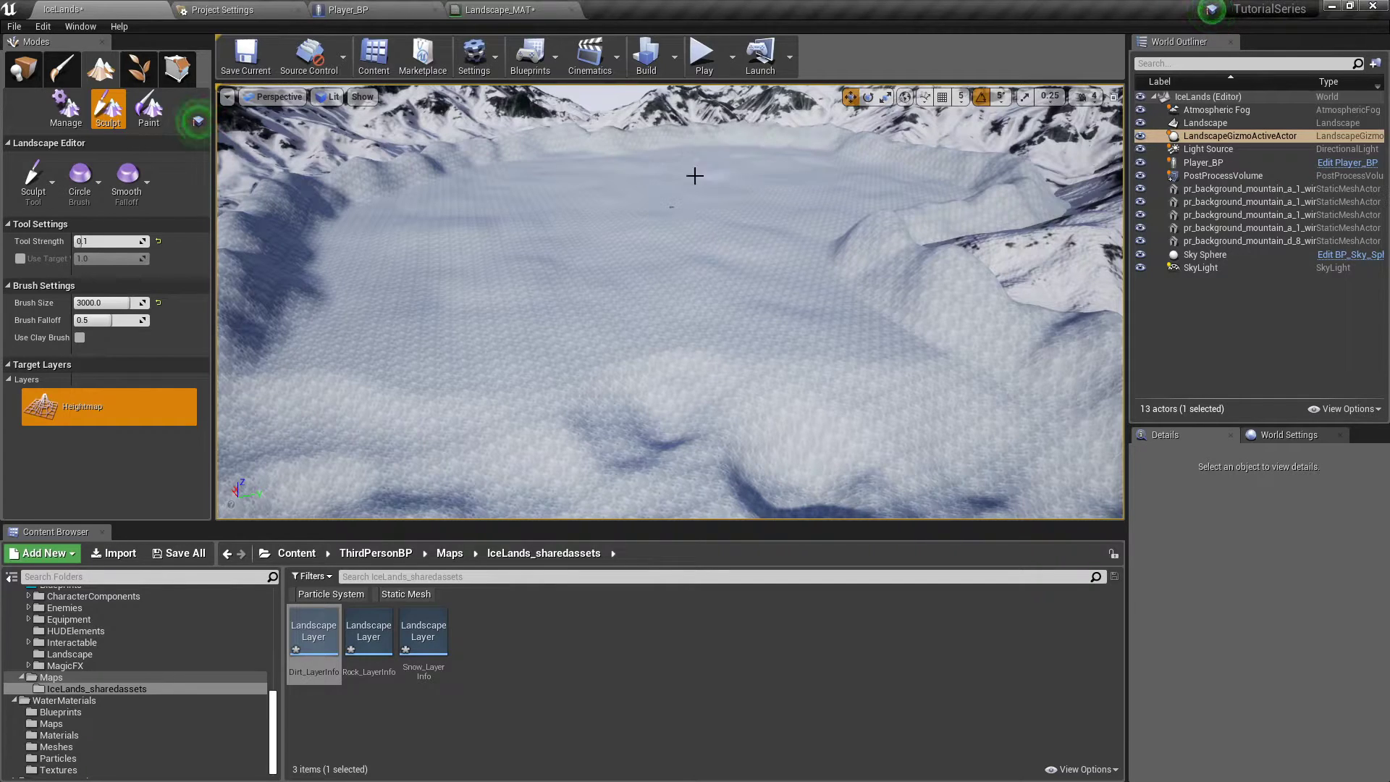
- Set the sculpt tool strength to 0.2 and brush size to 4000, and shape broader mounds across the plain
{"action": "type", "text": "0.2"}
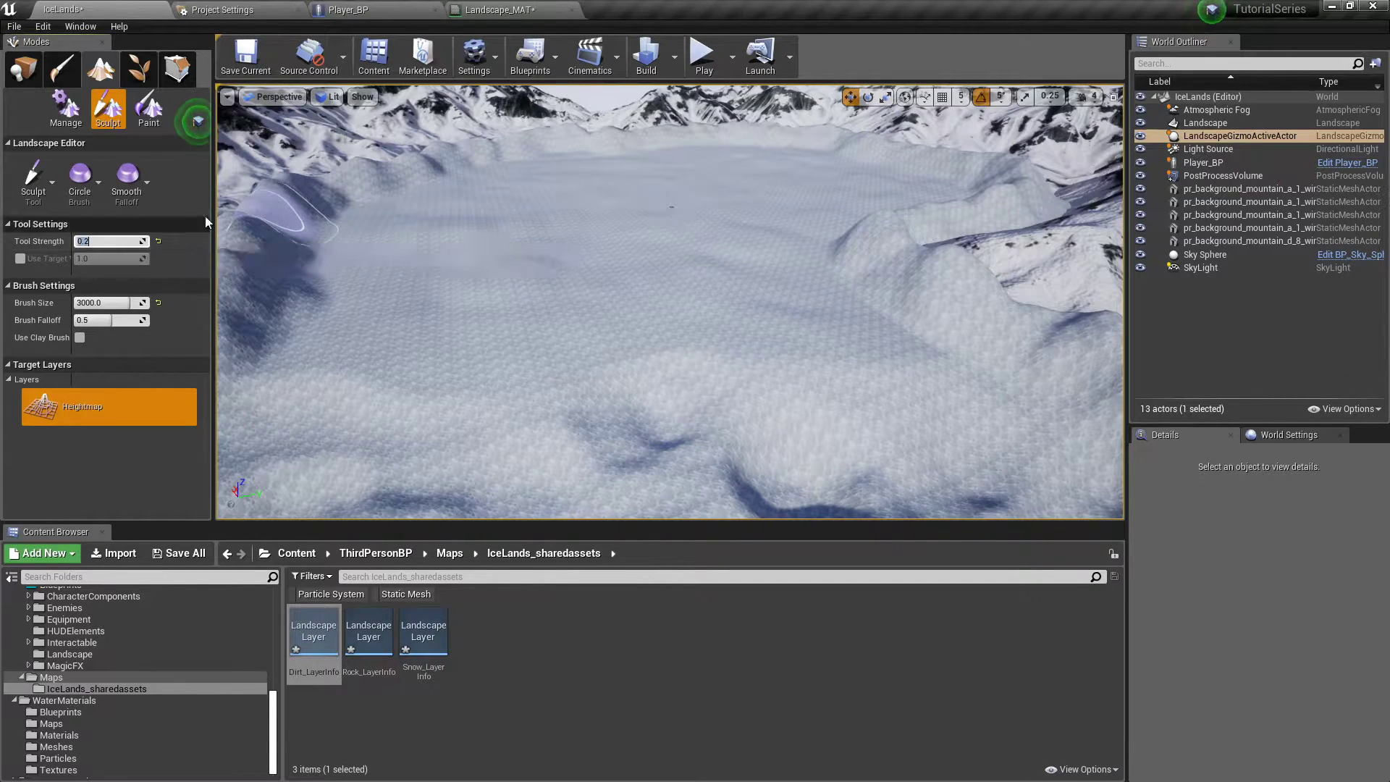
{"action": "left_click", "coordinate": [115, 301]}
{"action": "type", "text": "4000"}
{"action": "key", "text": "Return"}
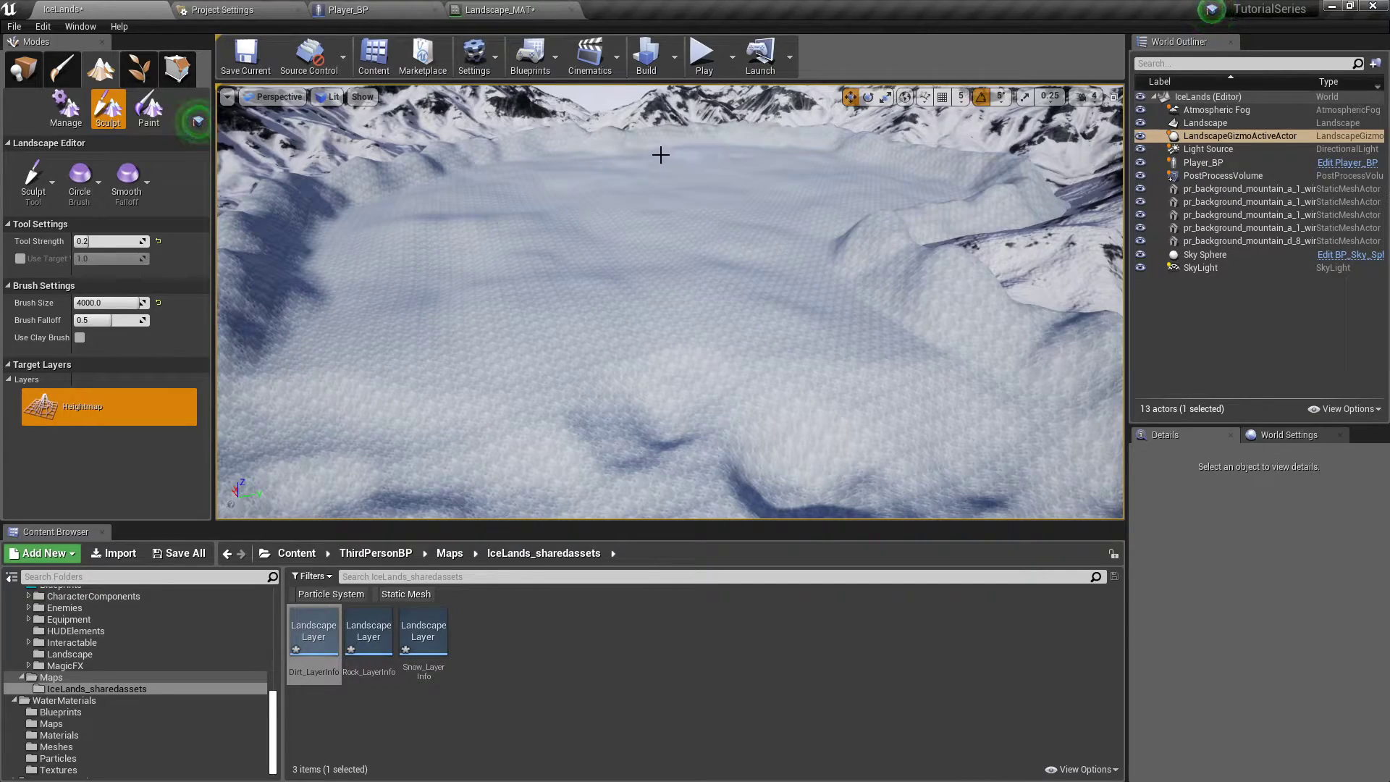
{"action": "key", "text": "w"}
{"action": "mouse_move", "coordinate": [670, 301]}
{"action": "right_mouse_down"}
{"action": "mouse_move", "coordinate": [536, 279]}
{"action": "mouse_move", "coordinate": [847, 245]}
{"action": "mouse_move", "coordinate": [1213, 241]}
{"action": "right_mouse_up"}
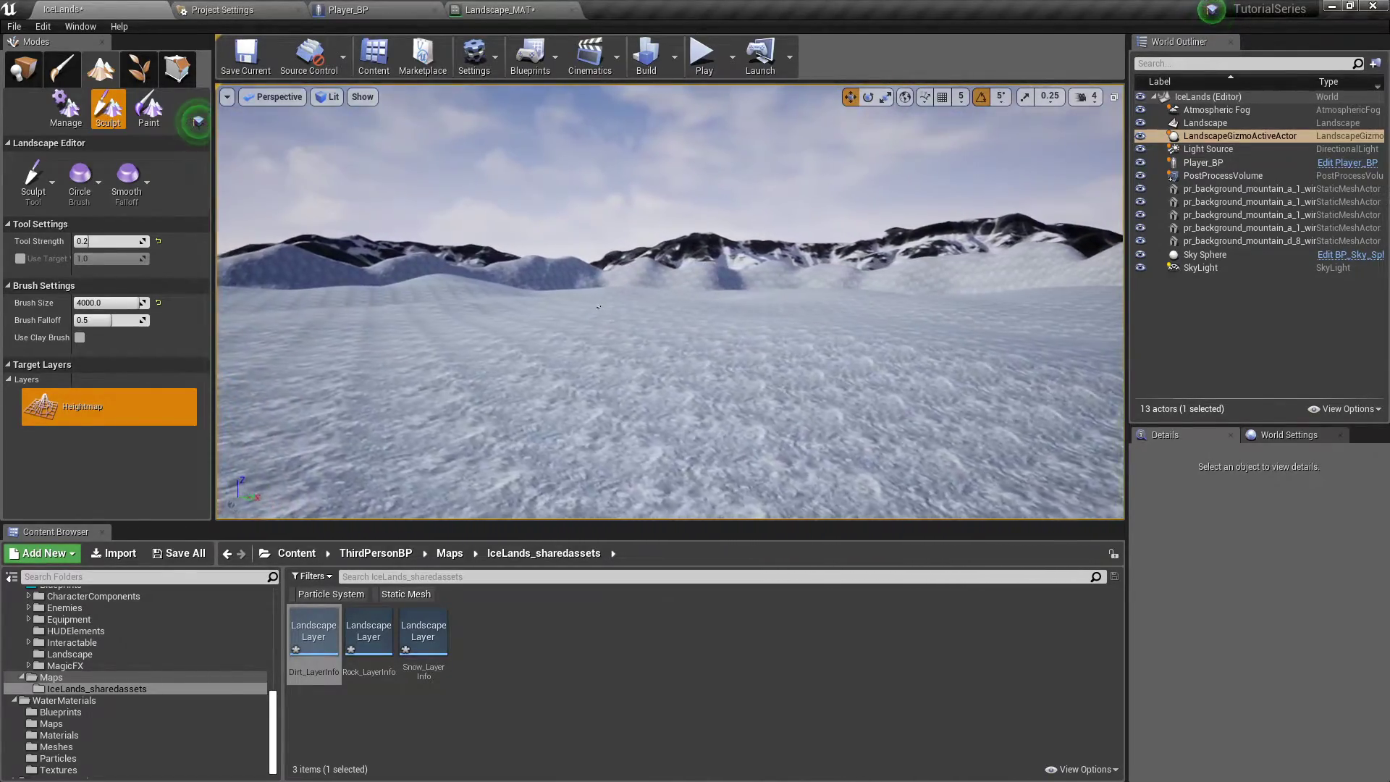
- Leave landscape editing and select the Player_BP actor in the level
{"action": "left_click", "coordinate": [24, 69]}
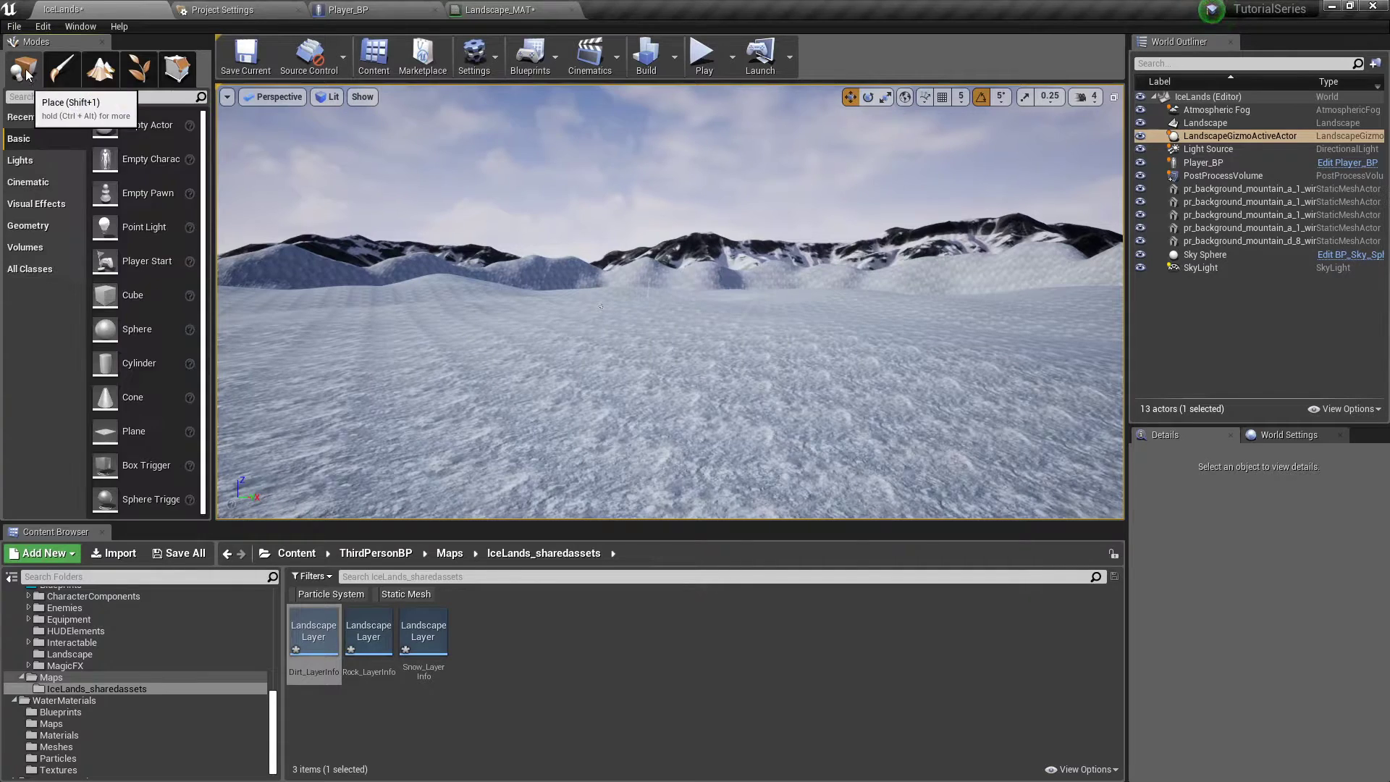
{"action": "left_click", "coordinate": [1206, 163]}
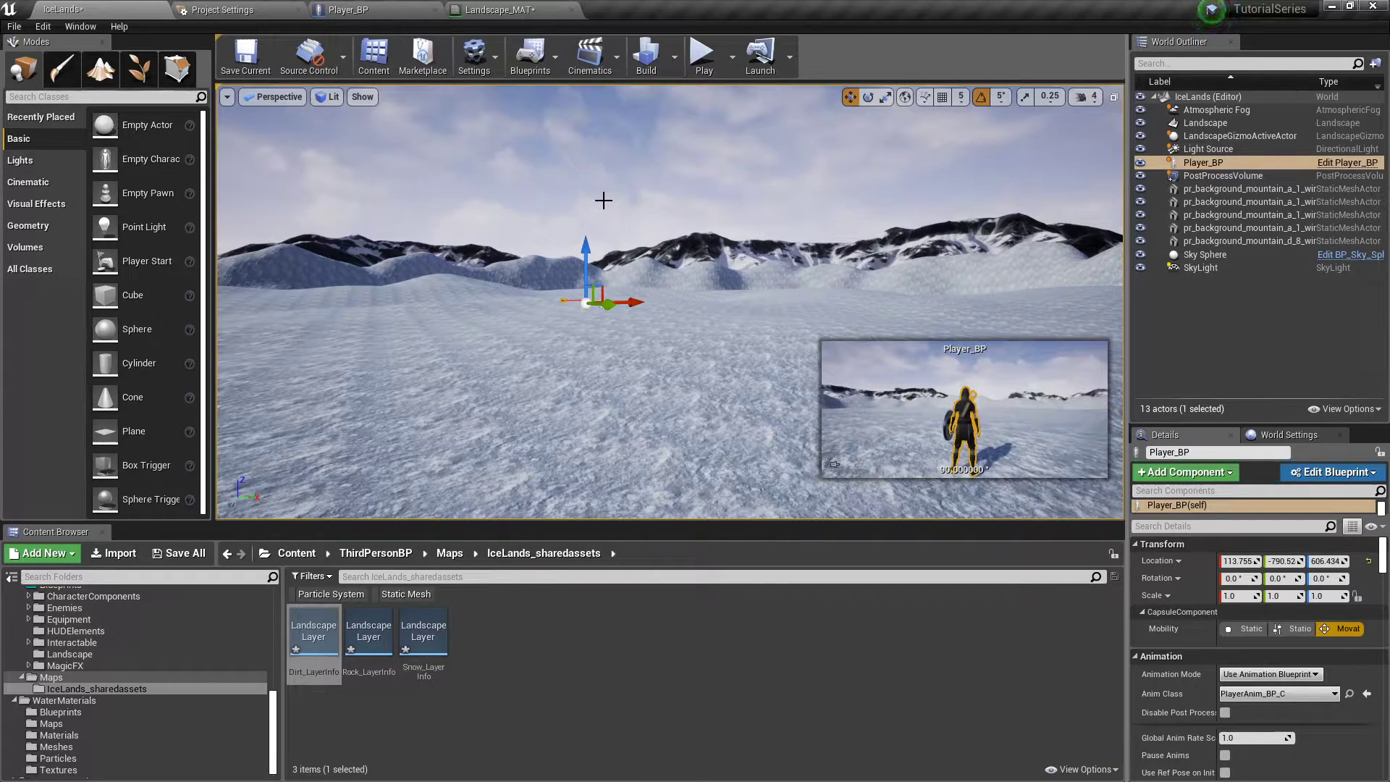
{"action": "right_click_drag", "start_coordinate": [674, 290], "coordinate": [855, 319]}
- Play the level in the editor and run the character around the newly sculpted terrain
{"action": "left_click", "coordinate": [699, 58]}
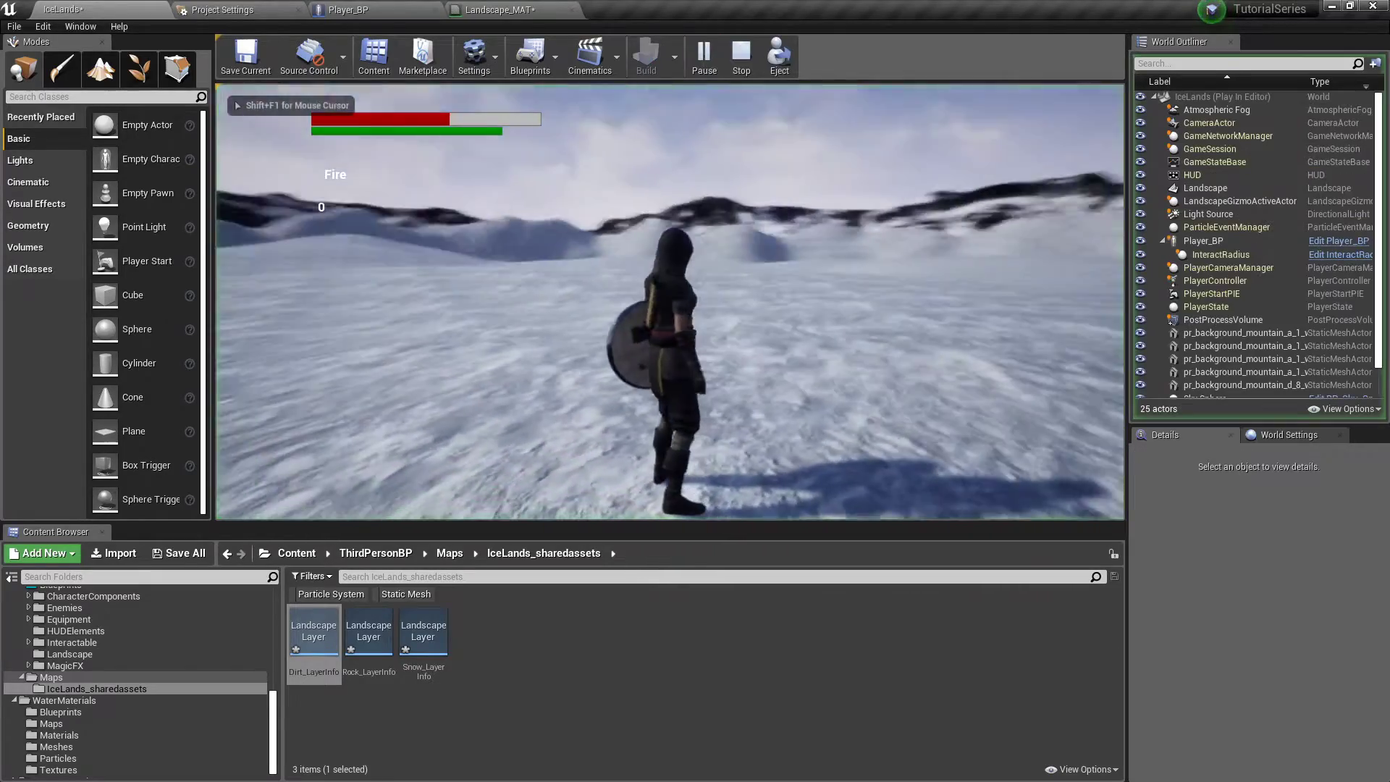
{"action": "key", "text": "w"}
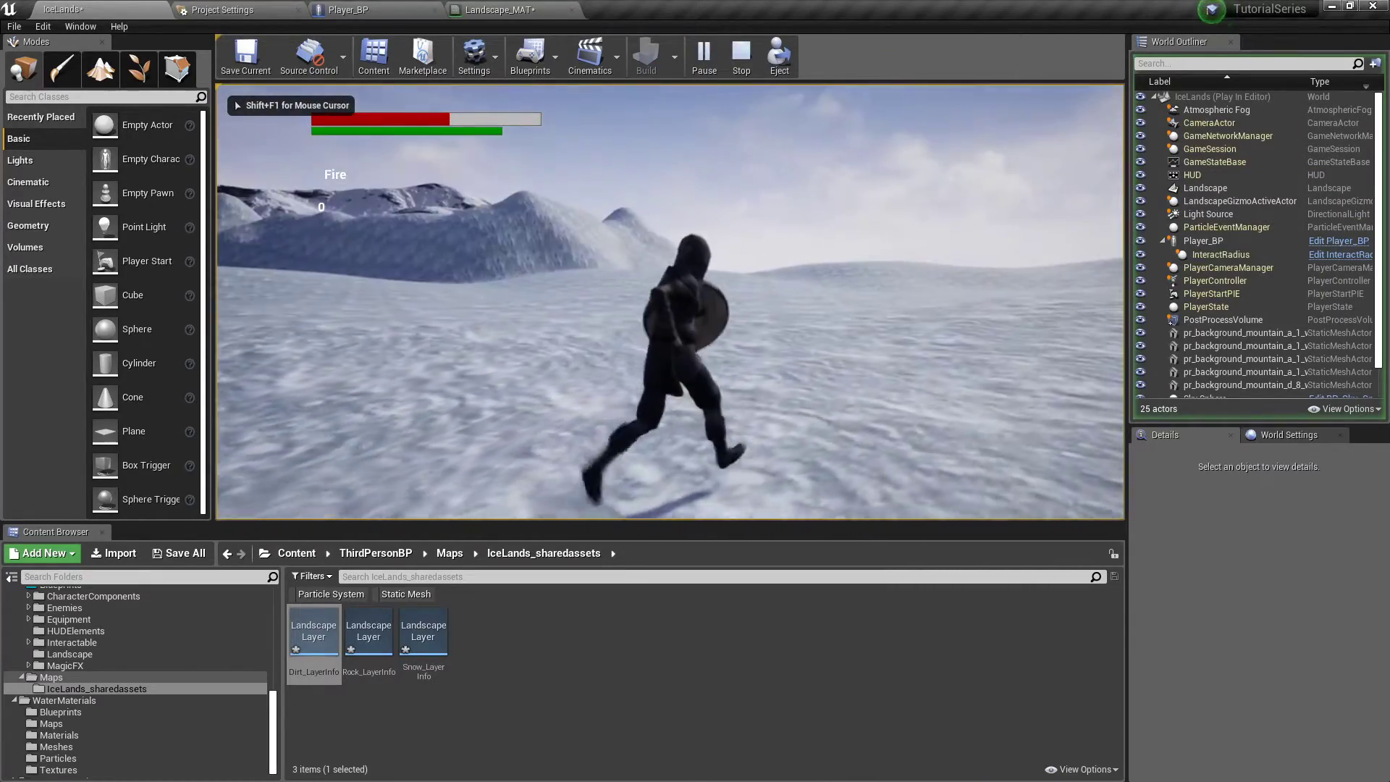
{"action": "key", "text": "a"}
{"action": "key", "text": "s"}
{"action": "key", "text": "d"}
{"action": "key", "text": "w"}
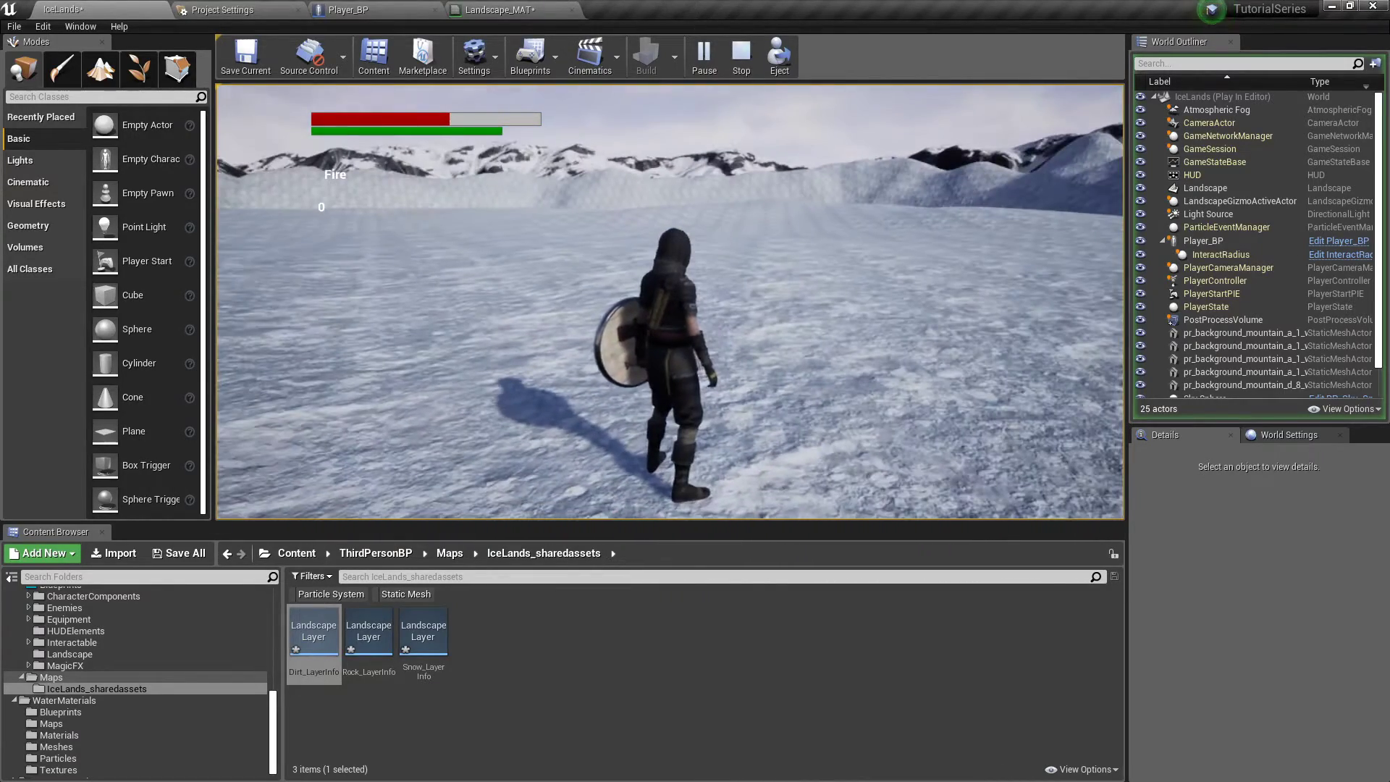
- Stop the play session, set the LandscapeCoords mapping scale to 7 in Landscape_MAT, and apply the material change to the level
{"action": "key", "text": "Escape"}
{"action": "left_click", "coordinate": [498, 10]}
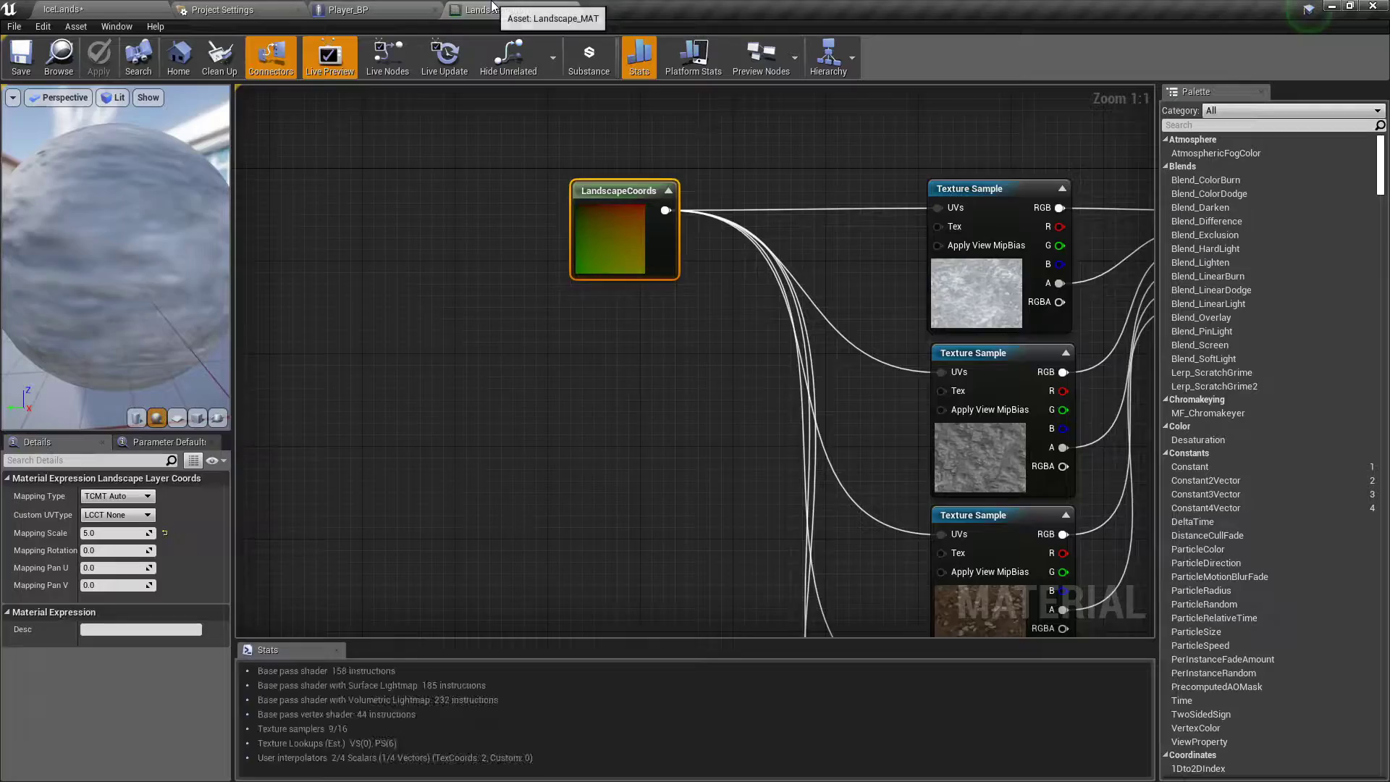
{"action": "type", "text": "7"}
{"action": "key", "text": "Return"}
{"action": "left_click", "coordinate": [101, 64]}
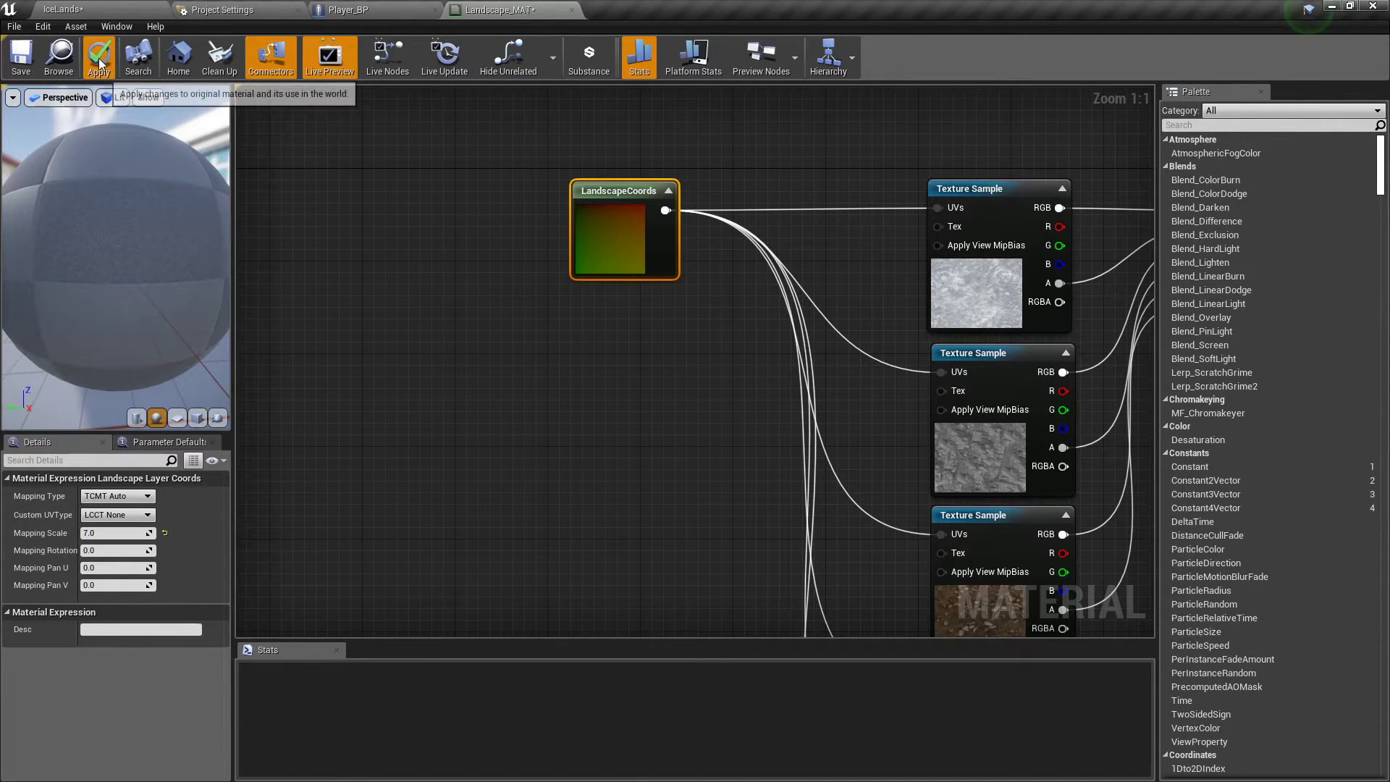
{"action": "left_click", "coordinate": [100, 9]}
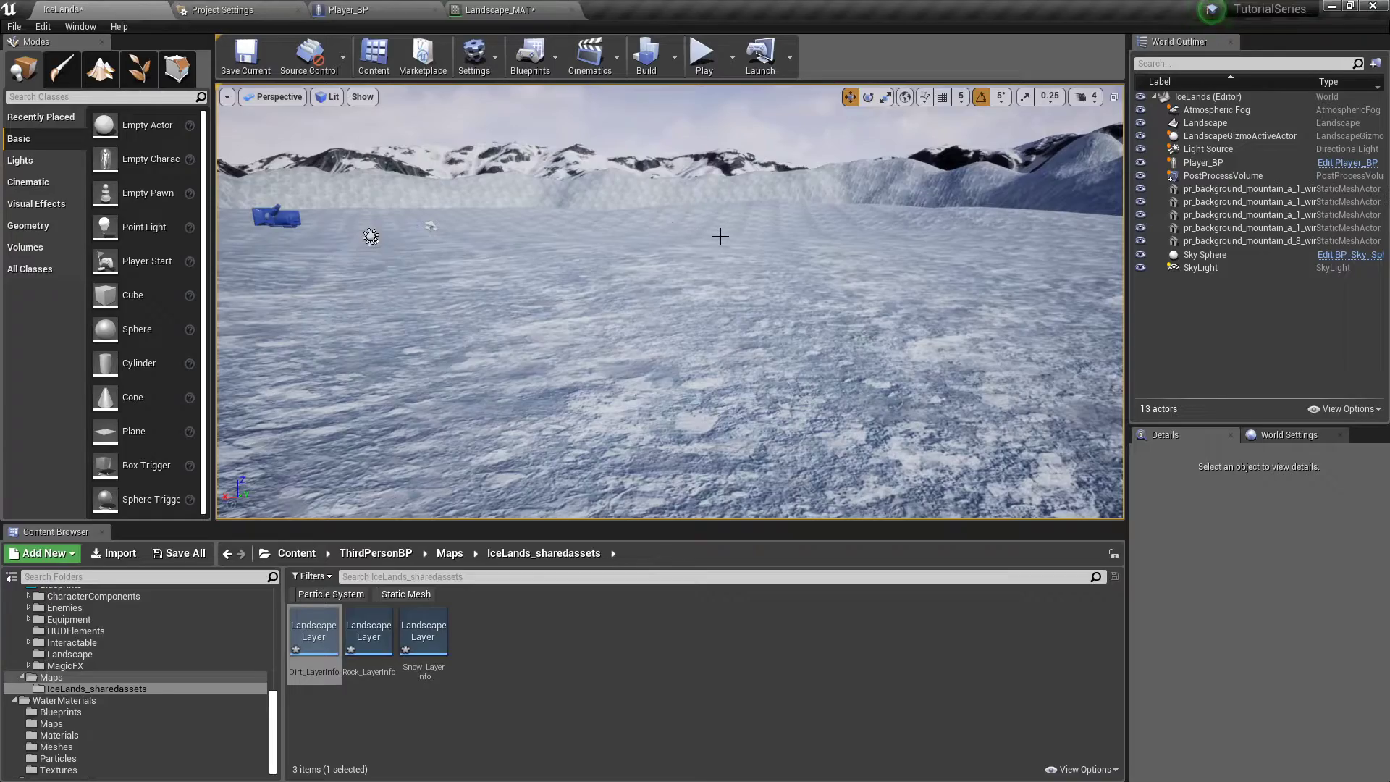
- Resume landscape sculpting with the Sculpt tool, enable the clay brush, and set the brush size to 2000
{"action": "right_click_drag", "start_coordinate": [720, 236], "coordinate": [609, 212]}
{"action": "key", "text": "w"}
{"action": "key", "text": "w"}
{"action": "key", "text": "s"}
{"action": "key", "text": "w"}
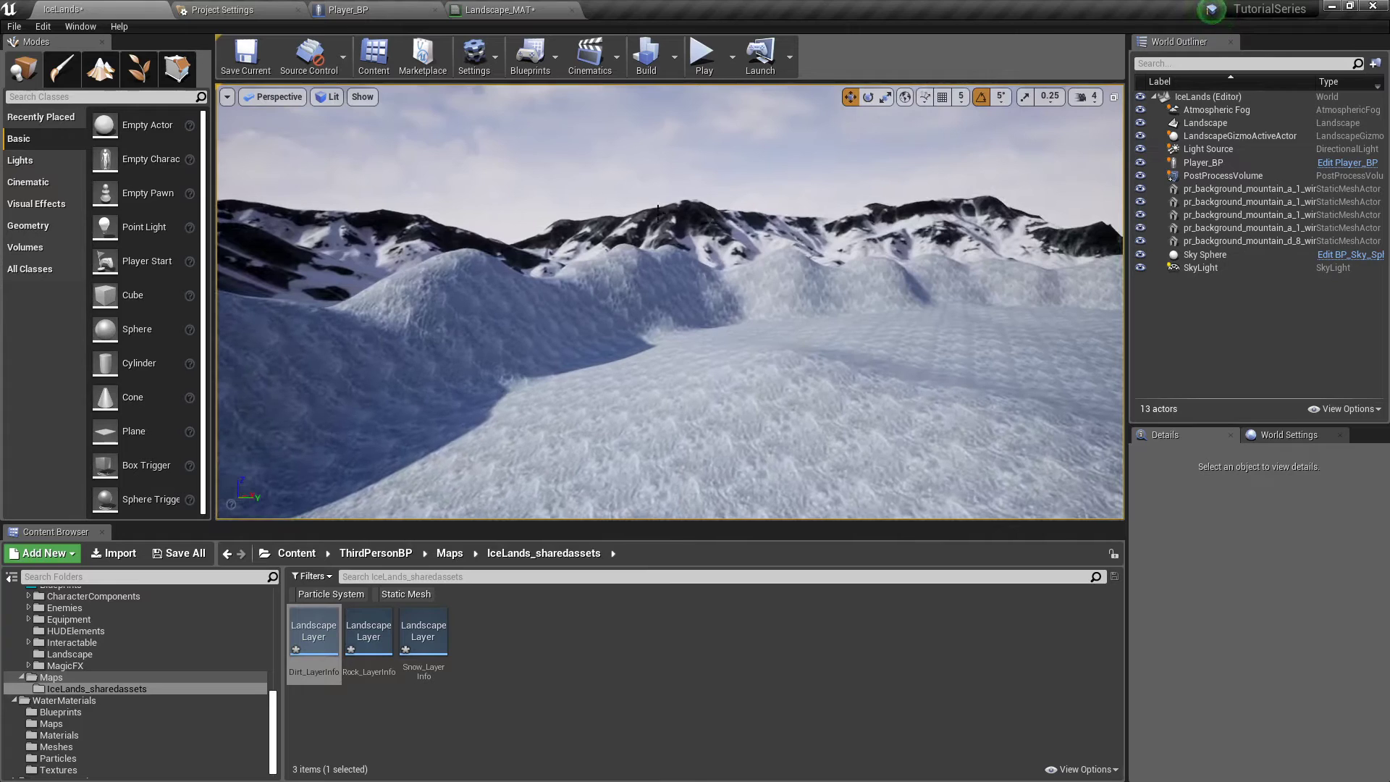
{"action": "left_click", "coordinate": [91, 78]}
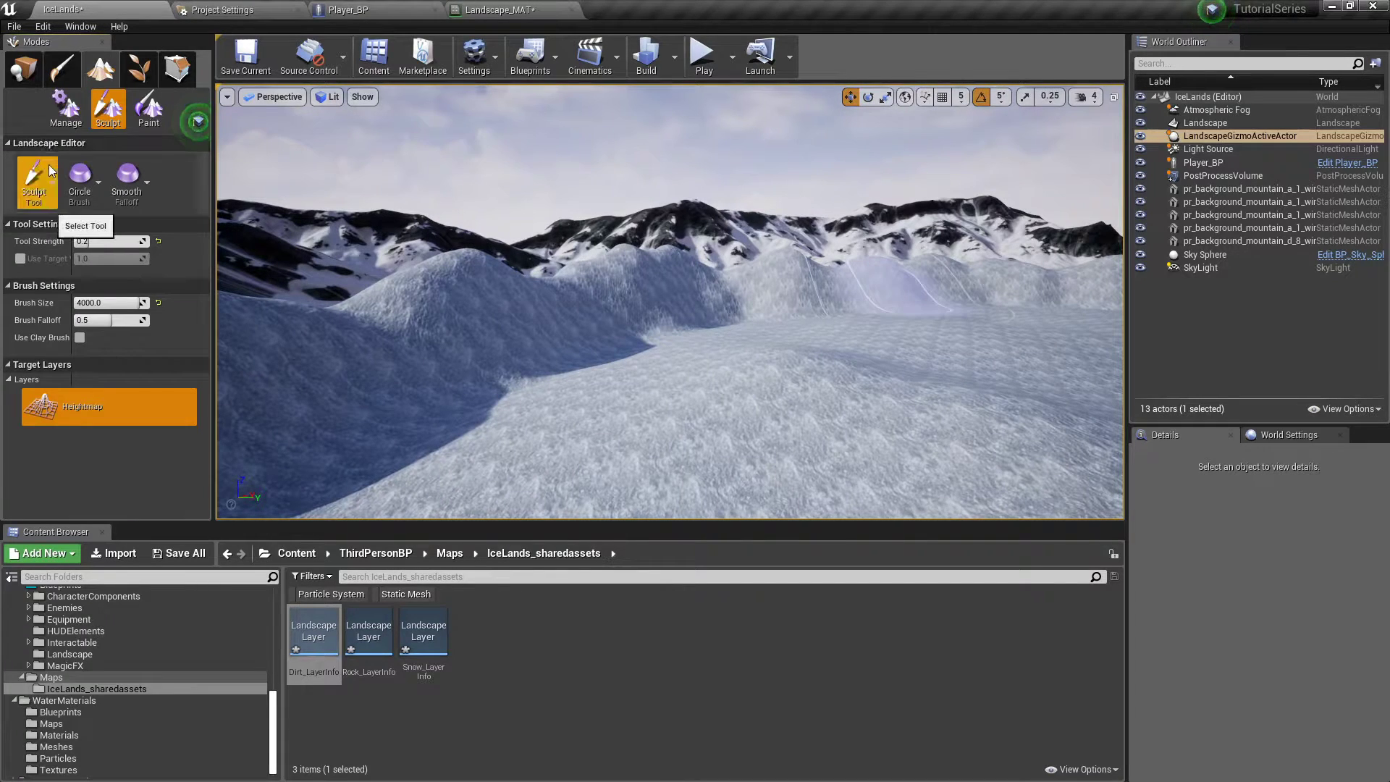
{"action": "left_click", "coordinate": [44, 188]}
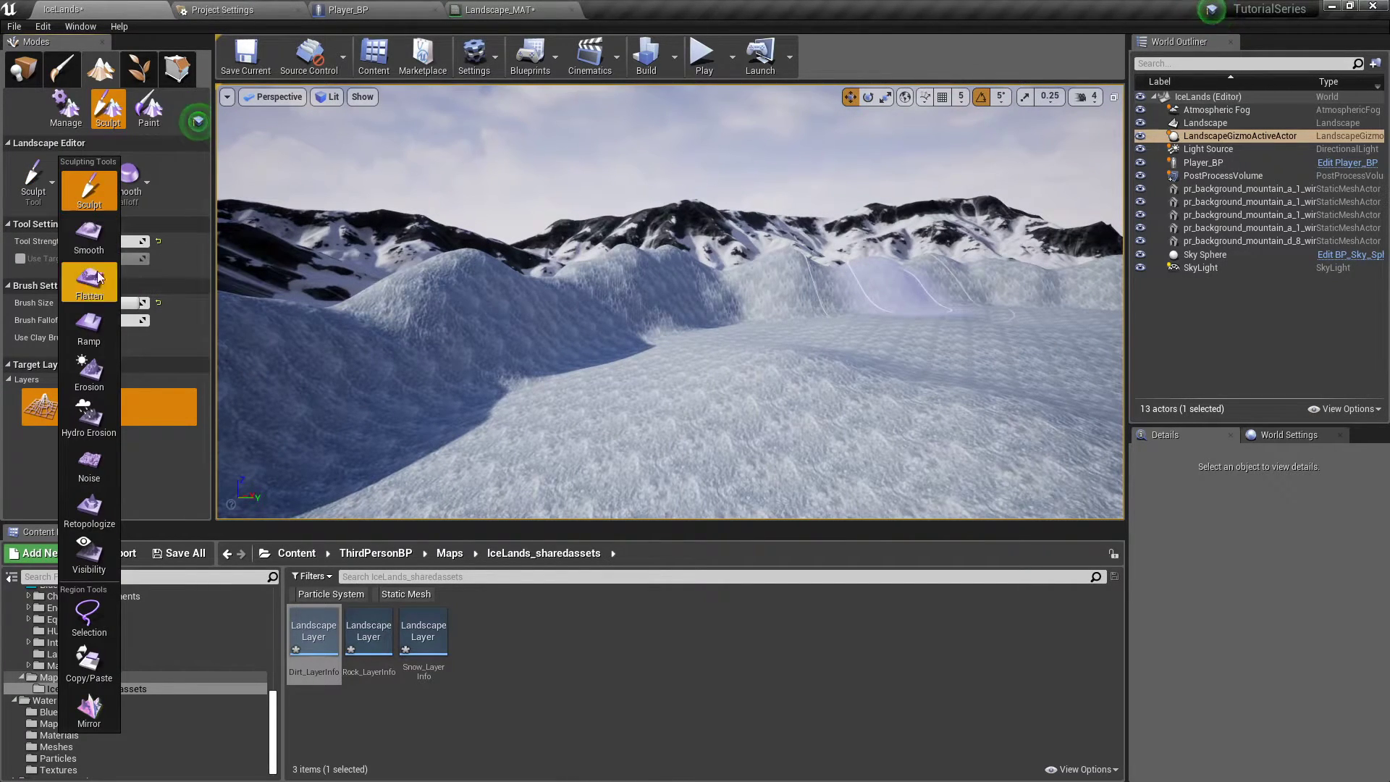
{"action": "left_click", "coordinate": [88, 205]}
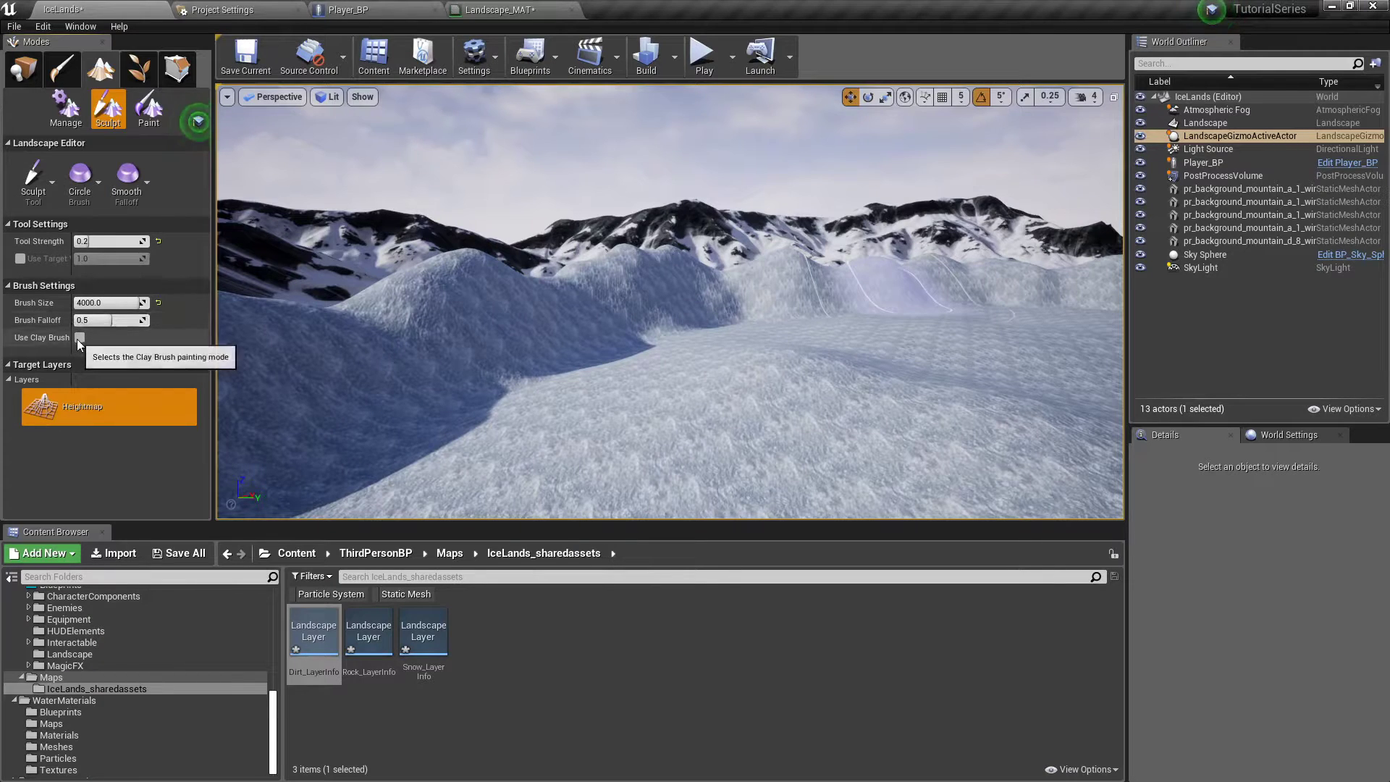
{"action": "mouse_move", "coordinate": [469, 280]}
{"action": "right_mouse_down"}
{"action": "mouse_move", "coordinate": [362, 239]}
{"action": "mouse_move", "coordinate": [360, 281]}
{"action": "right_mouse_up"}
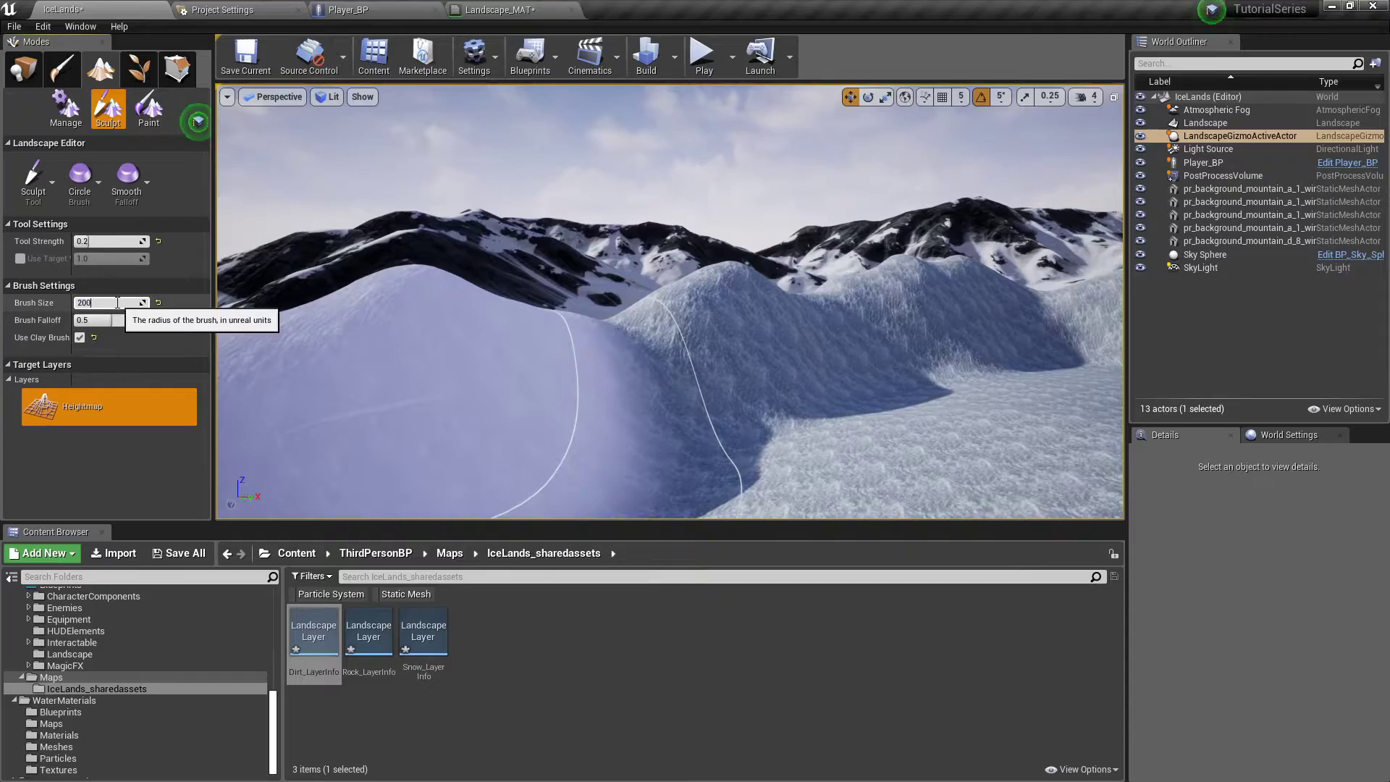
{"action": "type", "text": "2000"}
{"action": "key", "text": "Return"}
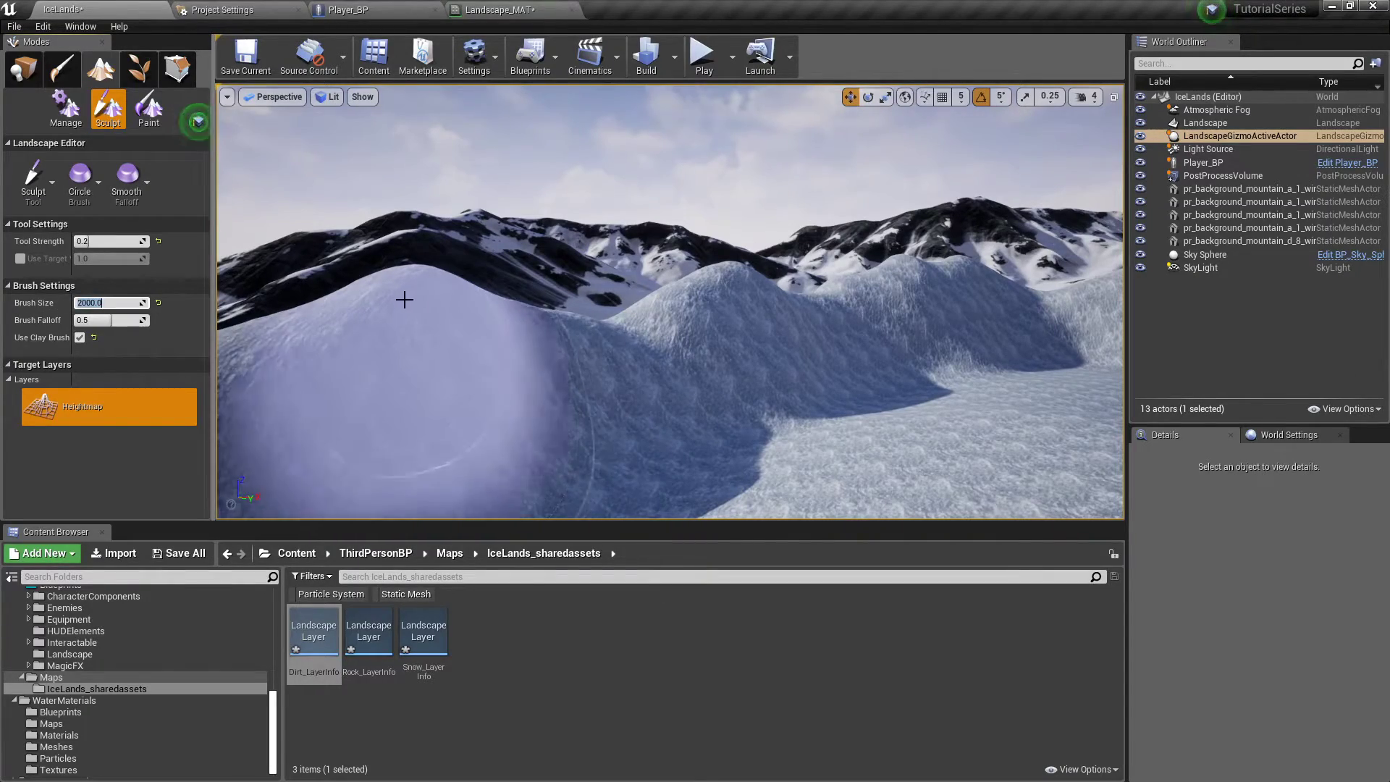
- Build a raised shelf with steep sides along the ridge of snow hills using clay brush strokes
{"action": "mouse_move", "coordinate": [410, 283]}
{"action": "right_mouse_down"}
{"action": "mouse_move", "coordinate": [442, 340]}
{"action": "mouse_move", "coordinate": [399, 272]}
{"action": "mouse_move", "coordinate": [394, 347]}
{"action": "mouse_move", "coordinate": [427, 326]}
{"action": "right_mouse_up"}
{"action": "mouse_move", "coordinate": [376, 305]}
{"action": "left_mouse_down"}
{"action": "mouse_move", "coordinate": [459, 313]}
{"action": "mouse_move", "coordinate": [580, 278]}
{"action": "mouse_move", "coordinate": [355, 376]}
{"action": "mouse_move", "coordinate": [667, 224]}
{"action": "mouse_move", "coordinate": [432, 314]}
{"action": "mouse_move", "coordinate": [732, 177]}
{"action": "mouse_move", "coordinate": [524, 264]}
{"action": "mouse_move", "coordinate": [726, 192]}
{"action": "mouse_move", "coordinate": [411, 325]}
{"action": "mouse_move", "coordinate": [767, 183]}
{"action": "mouse_move", "coordinate": [624, 192]}
{"action": "mouse_move", "coordinate": [826, 170]}
{"action": "mouse_move", "coordinate": [671, 197]}
{"action": "left_mouse_up"}
{"action": "right_click_drag", "start_coordinate": [671, 197], "coordinate": [651, 236]}
{"action": "mouse_move", "coordinate": [482, 275]}
{"action": "left_mouse_down"}
{"action": "mouse_move", "coordinate": [413, 333]}
{"action": "mouse_move", "coordinate": [714, 232]}
{"action": "mouse_move", "coordinate": [801, 276]}
{"action": "mouse_move", "coordinate": [769, 252]}
{"action": "left_mouse_up"}
{"action": "right_click_drag", "start_coordinate": [769, 252], "coordinate": [654, 283]}
{"action": "right_click_drag", "start_coordinate": [704, 229], "coordinate": [734, 228]}
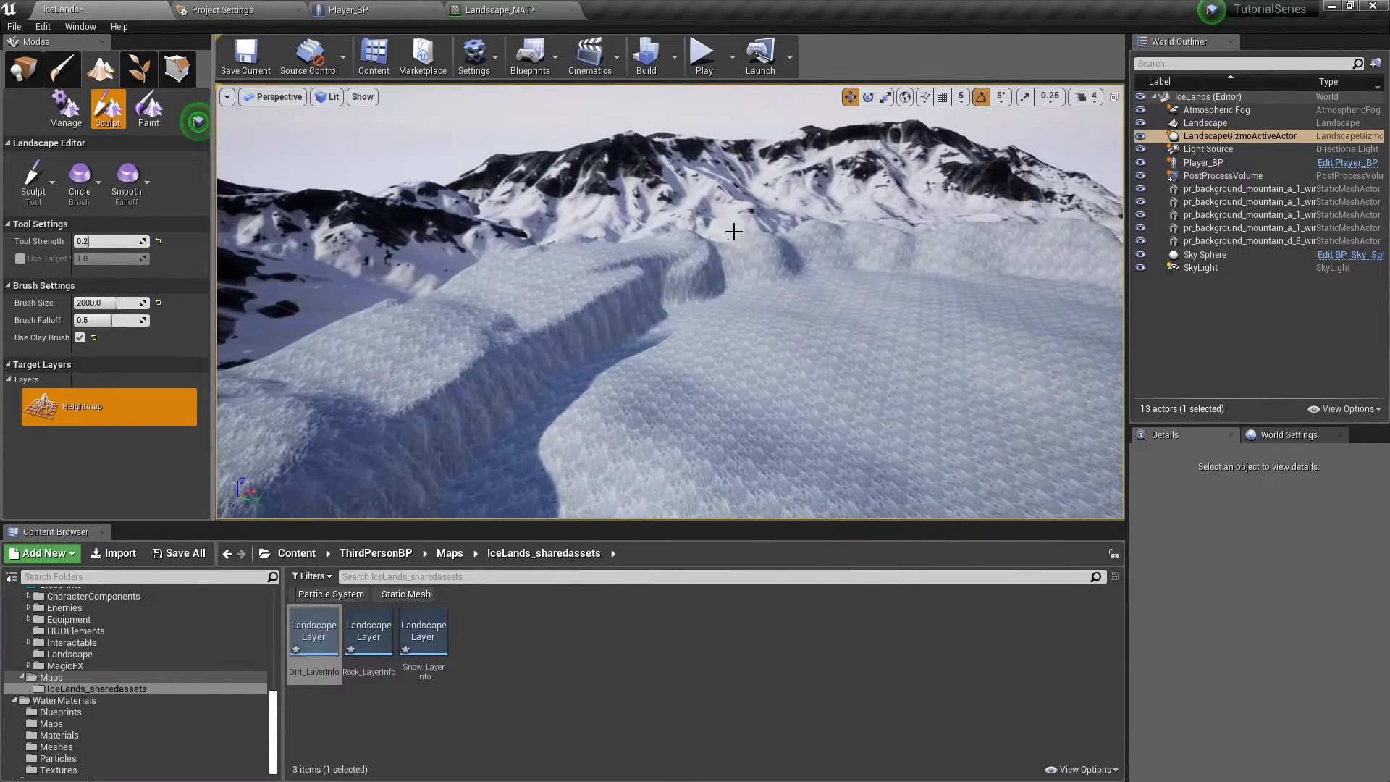
- Extend the steep ledge farther along the edge of the snow plain with more clay strokes
{"action": "mouse_move", "coordinate": [641, 259]}
{"action": "left_mouse_down"}
{"action": "mouse_move", "coordinate": [801, 230]}
{"action": "mouse_move", "coordinate": [621, 261]}
{"action": "mouse_move", "coordinate": [835, 218]}
{"action": "left_mouse_up"}
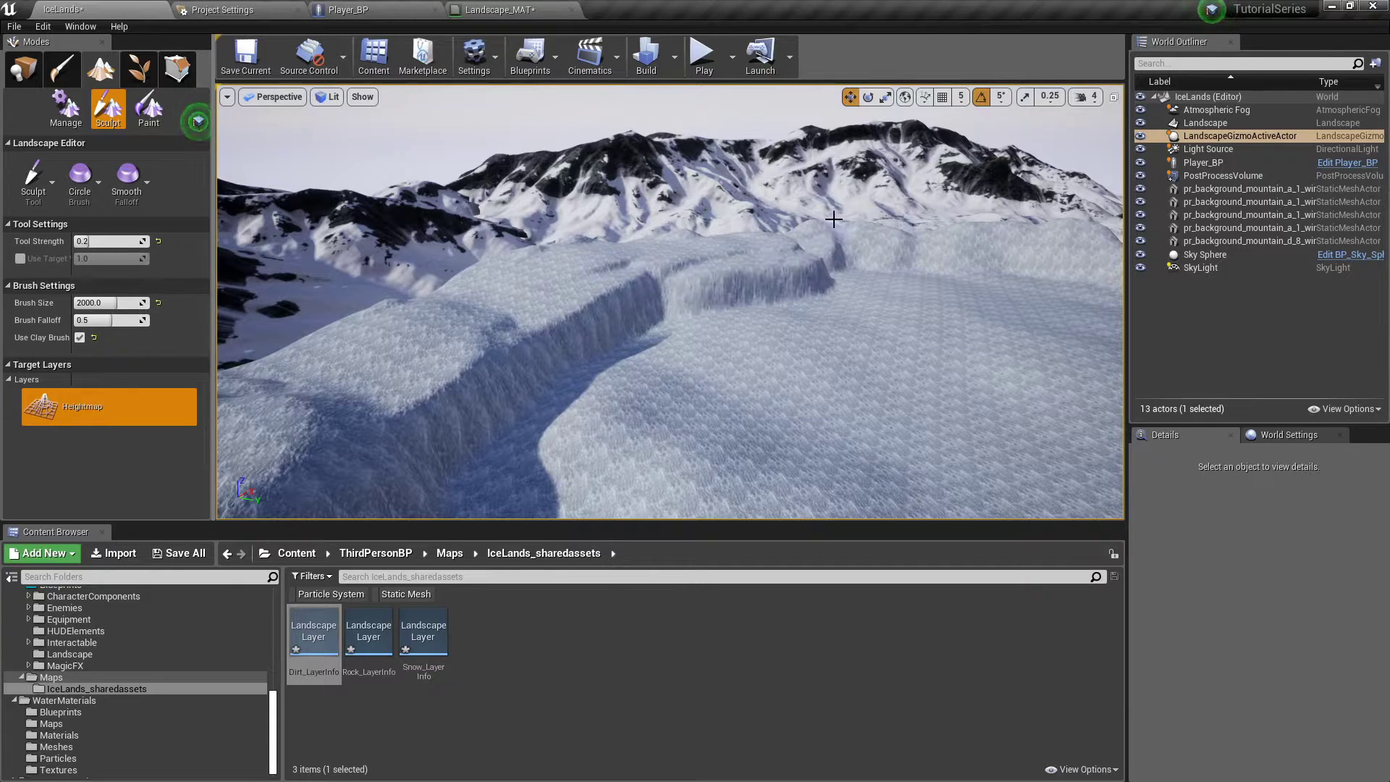
{"action": "mouse_move", "coordinate": [727, 247]}
{"action": "left_mouse_down"}
{"action": "mouse_move", "coordinate": [906, 226]}
{"action": "mouse_move", "coordinate": [615, 319]}
{"action": "left_mouse_up"}
{"action": "mouse_move", "coordinate": [614, 320]}
{"action": "right_mouse_down"}
{"action": "mouse_move", "coordinate": [688, 298]}
{"action": "mouse_move", "coordinate": [512, 335]}
{"action": "right_mouse_up"}
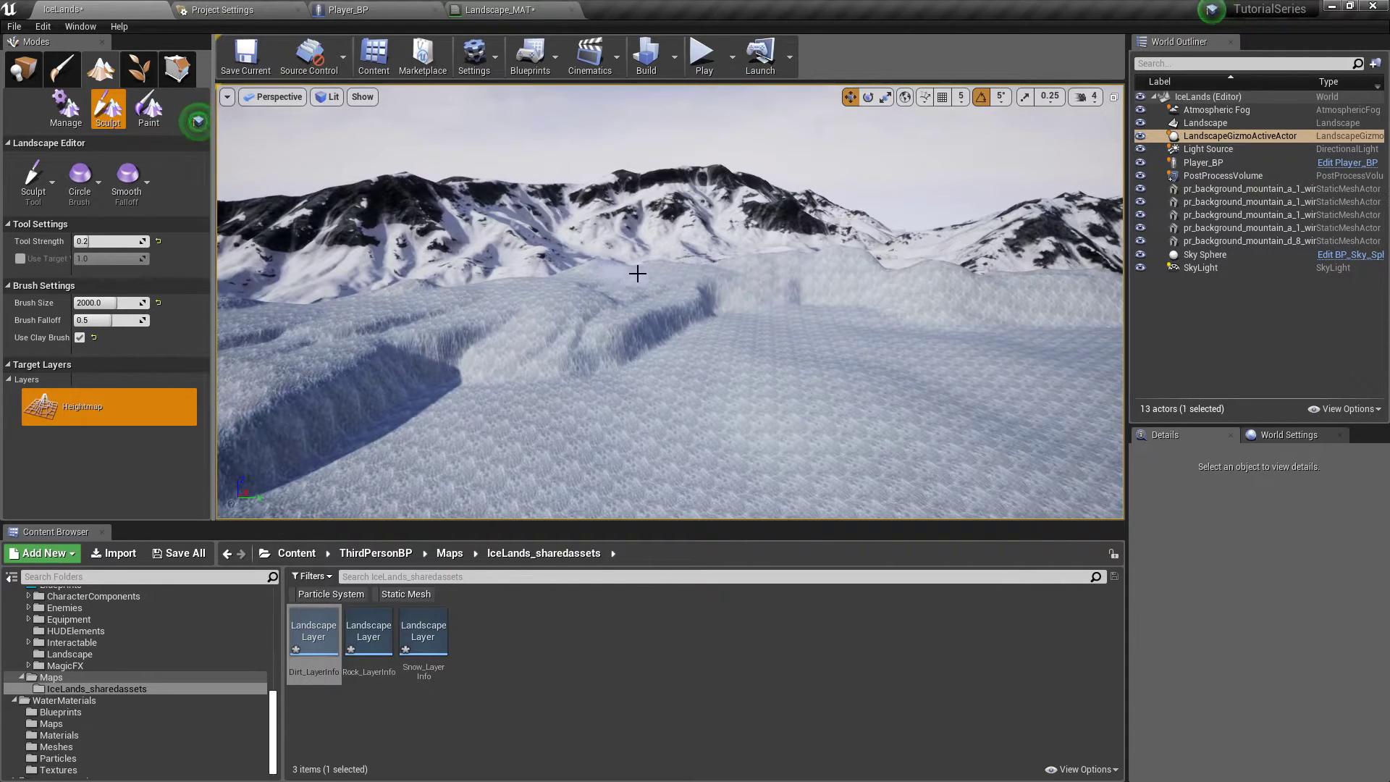
{"action": "right_click_drag", "start_coordinate": [913, 266], "coordinate": [979, 262]}
{"action": "left_click_drag", "start_coordinate": [645, 270], "coordinate": [808, 279]}
{"action": "right_click_drag", "start_coordinate": [613, 307], "coordinate": [652, 301]}
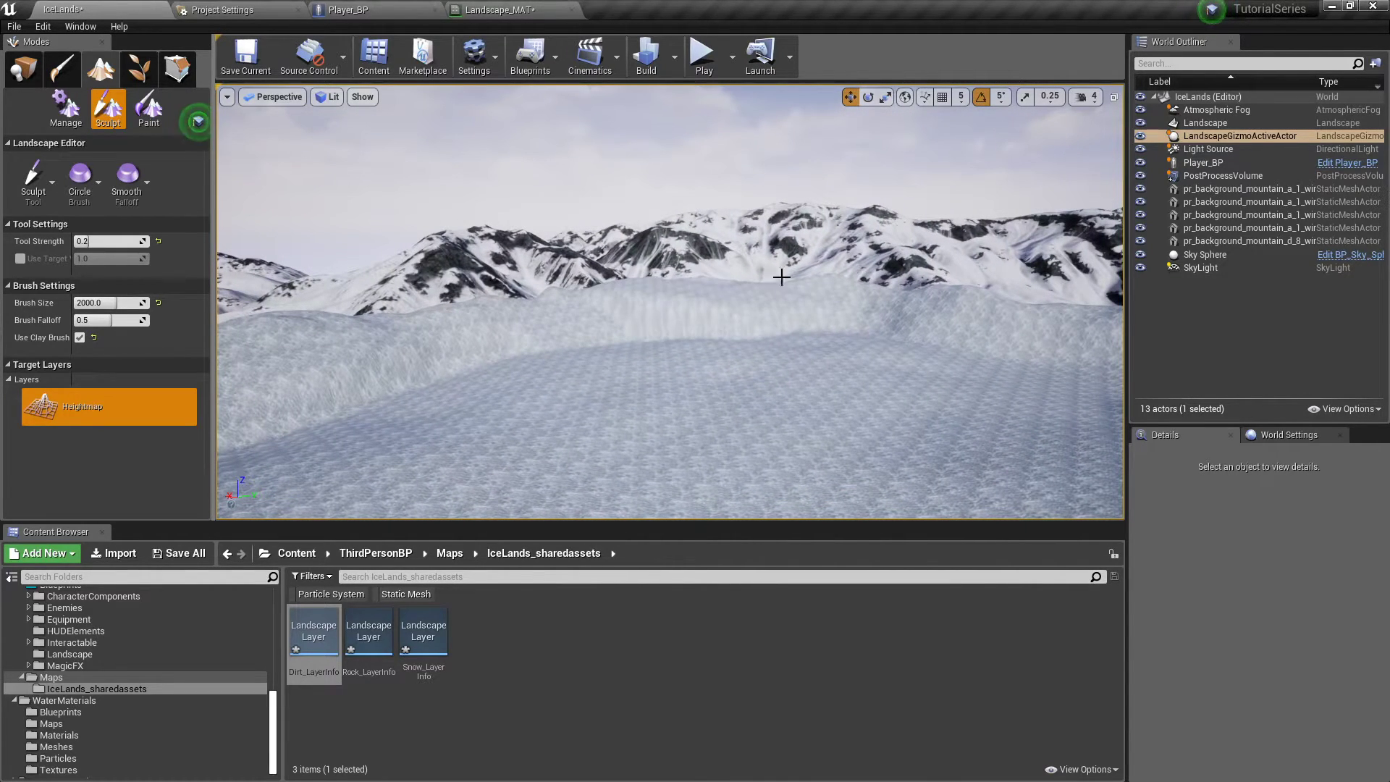
- Stack clay ledges onto the hills at the far corner of the plain, forming a steep wall
{"action": "mouse_move", "coordinate": [831, 289]}
{"action": "right_mouse_down"}
{"action": "mouse_move", "coordinate": [746, 272]}
{"action": "mouse_move", "coordinate": [912, 277]}
{"action": "right_mouse_up"}
{"action": "key", "text": "w"}
{"action": "key", "text": "s"}
{"action": "left_click_drag", "start_coordinate": [652, 295], "coordinate": [821, 302]}
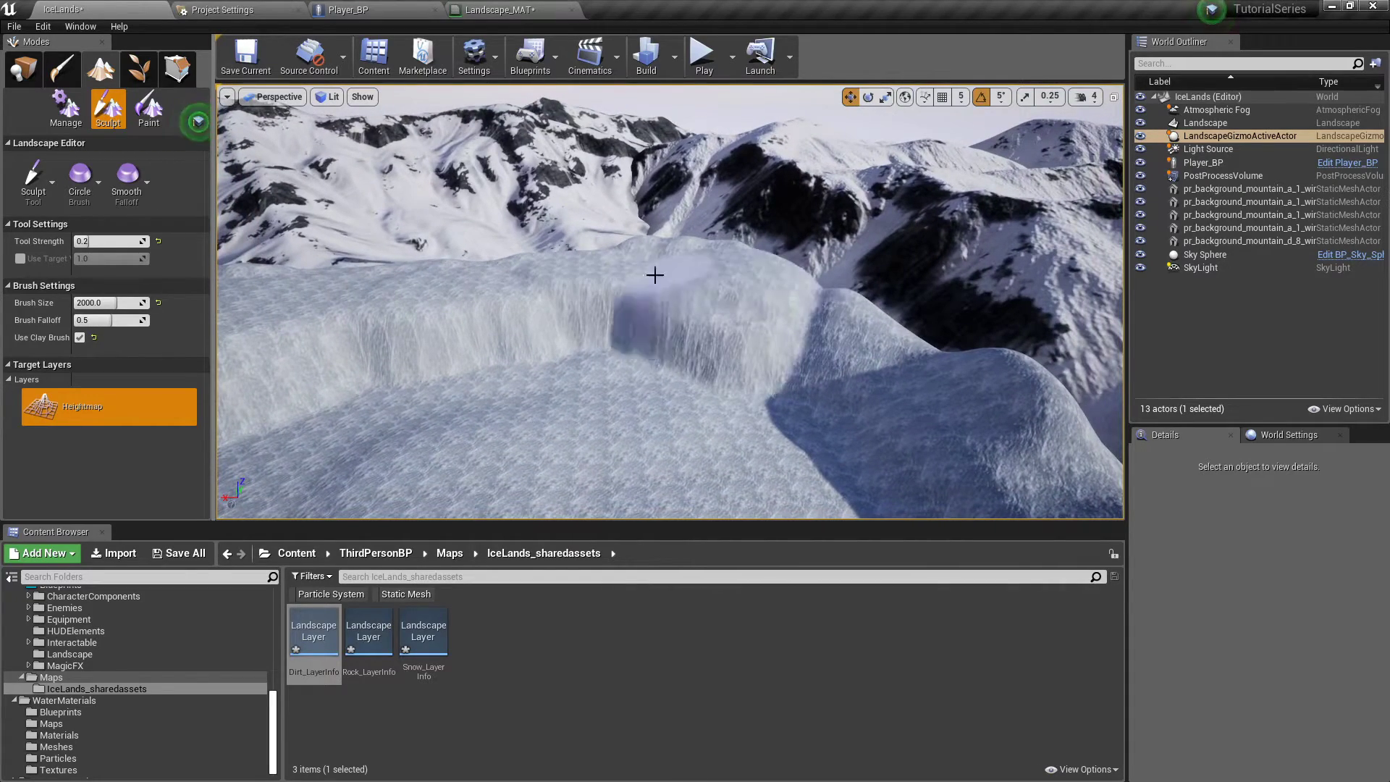
{"action": "mouse_move", "coordinate": [681, 282]}
{"action": "left_mouse_down"}
{"action": "mouse_move", "coordinate": [357, 316]}
{"action": "mouse_move", "coordinate": [645, 307]}
{"action": "left_mouse_up"}
{"action": "right_click_drag", "start_coordinate": [645, 307], "coordinate": [746, 301]}
{"action": "left_click_drag", "start_coordinate": [745, 301], "coordinate": [623, 295]}
- Sculpt rugged clay mounds and overlapping ledges onto the boundary hills next to the corner wall
{"action": "right_click_drag", "start_coordinate": [420, 306], "coordinate": [529, 312]}
{"action": "mouse_move", "coordinate": [634, 323]}
{"action": "left_mouse_down"}
{"action": "mouse_move", "coordinate": [354, 347]}
{"action": "mouse_move", "coordinate": [572, 311]}
{"action": "left_mouse_up"}
{"action": "right_click_drag", "start_coordinate": [597, 294], "coordinate": [398, 318]}
{"action": "left_click_drag", "start_coordinate": [596, 294], "coordinate": [778, 269]}
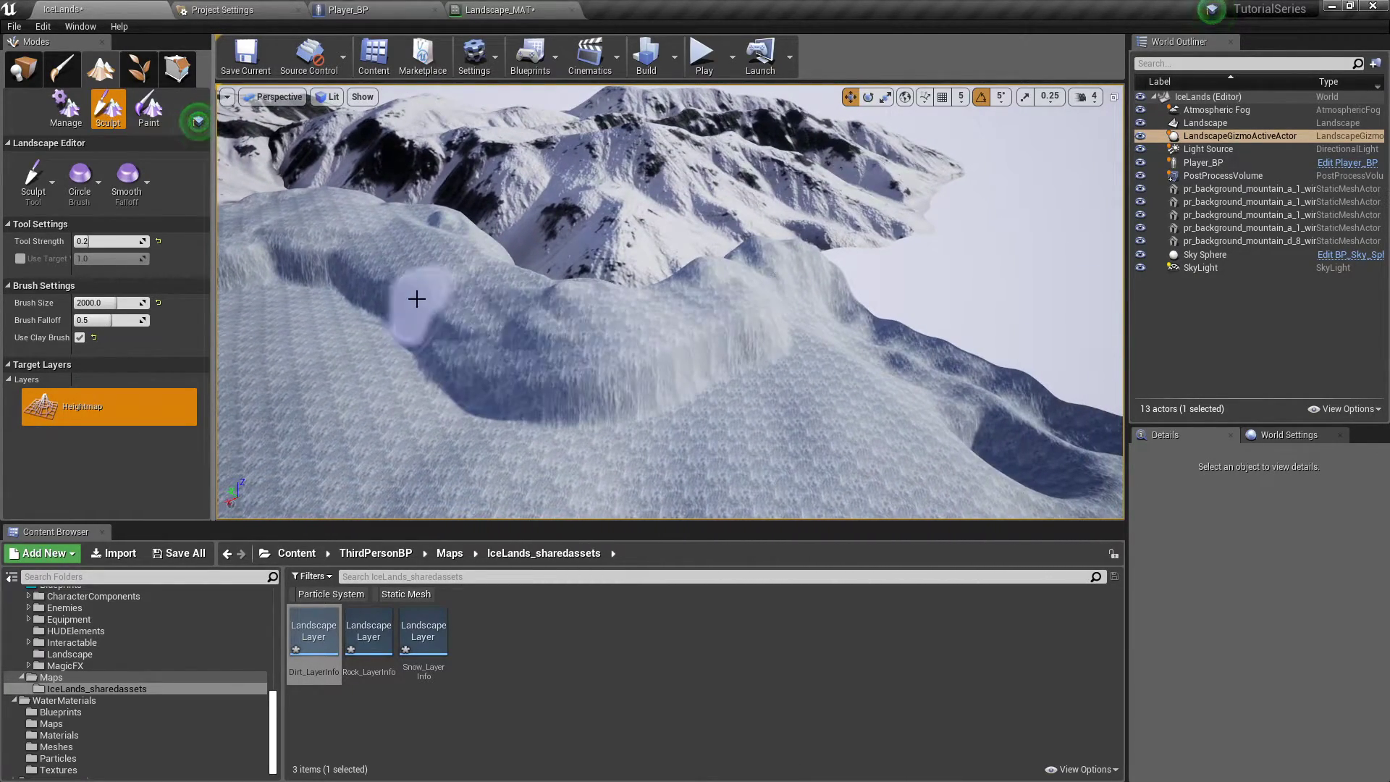
{"action": "right_click_drag", "start_coordinate": [285, 263], "coordinate": [698, 276]}
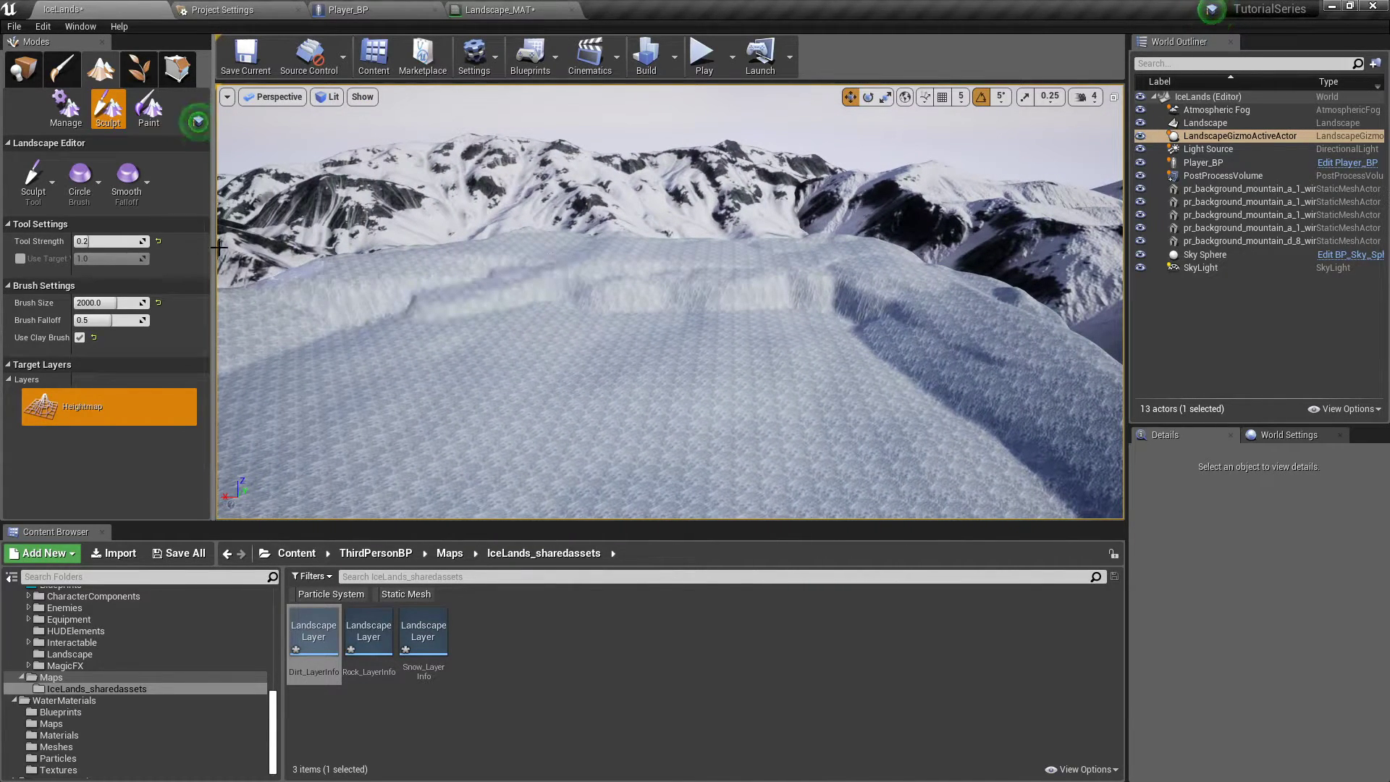
- Turn off the clay brush and raise a pointed hill on the ridge bordering the plain
{"action": "left_click", "coordinate": [80, 337]}
{"action": "mouse_move", "coordinate": [398, 310]}
{"action": "right_mouse_down"}
{"action": "mouse_move", "coordinate": [397, 275]}
{"action": "mouse_move", "coordinate": [492, 282]}
{"action": "mouse_move", "coordinate": [615, 319]}
{"action": "mouse_move", "coordinate": [796, 301]}
{"action": "right_mouse_up"}
{"action": "mouse_move", "coordinate": [443, 310]}
{"action": "right_mouse_down"}
{"action": "mouse_move", "coordinate": [257, 360]}
{"action": "mouse_move", "coordinate": [450, 297]}
{"action": "right_mouse_up"}
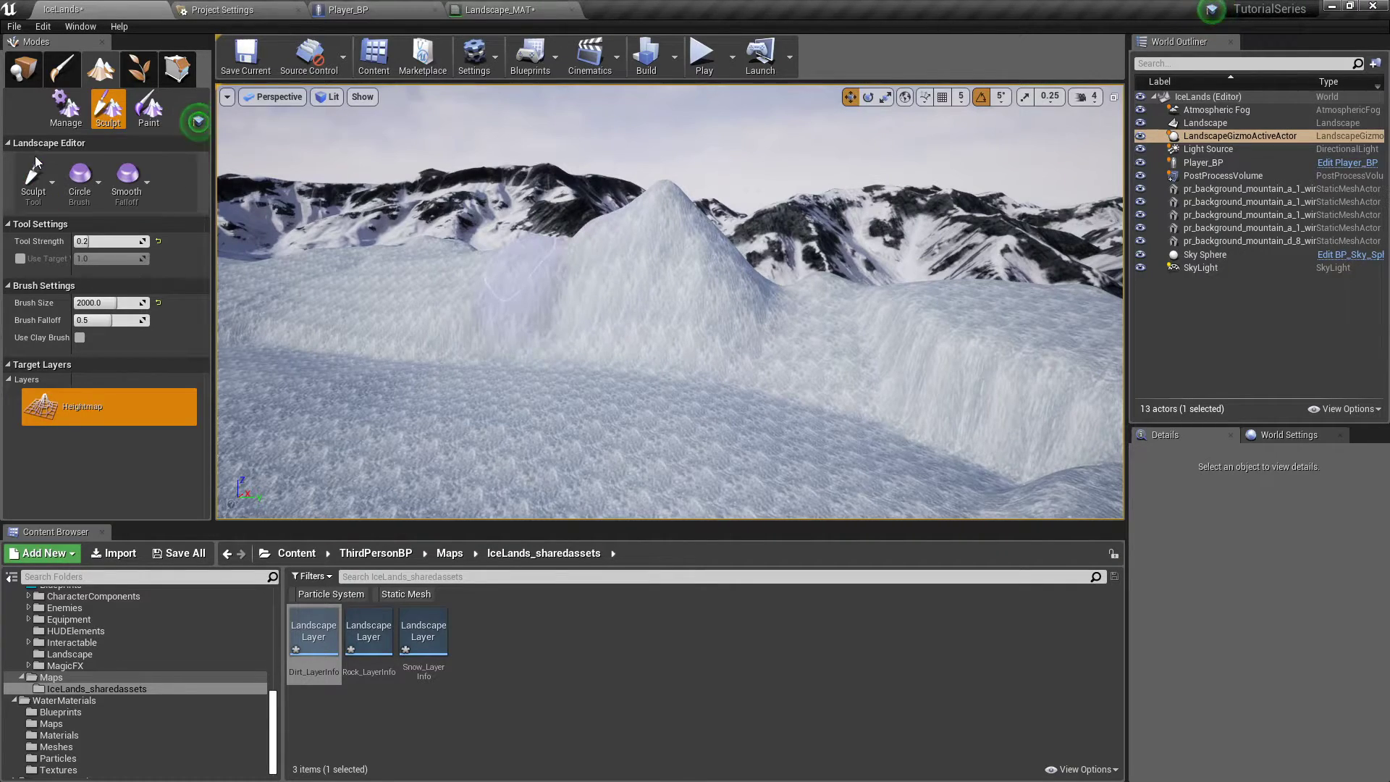
- Re-enable the clay brush and build wide, steep-sided ledges over the boundary slopes
{"action": "left_click", "coordinate": [80, 337]}
{"action": "mouse_move", "coordinate": [465, 330]}
{"action": "right_mouse_down"}
{"action": "mouse_move", "coordinate": [464, 289]}
{"action": "mouse_move", "coordinate": [465, 330]}
{"action": "right_mouse_up"}
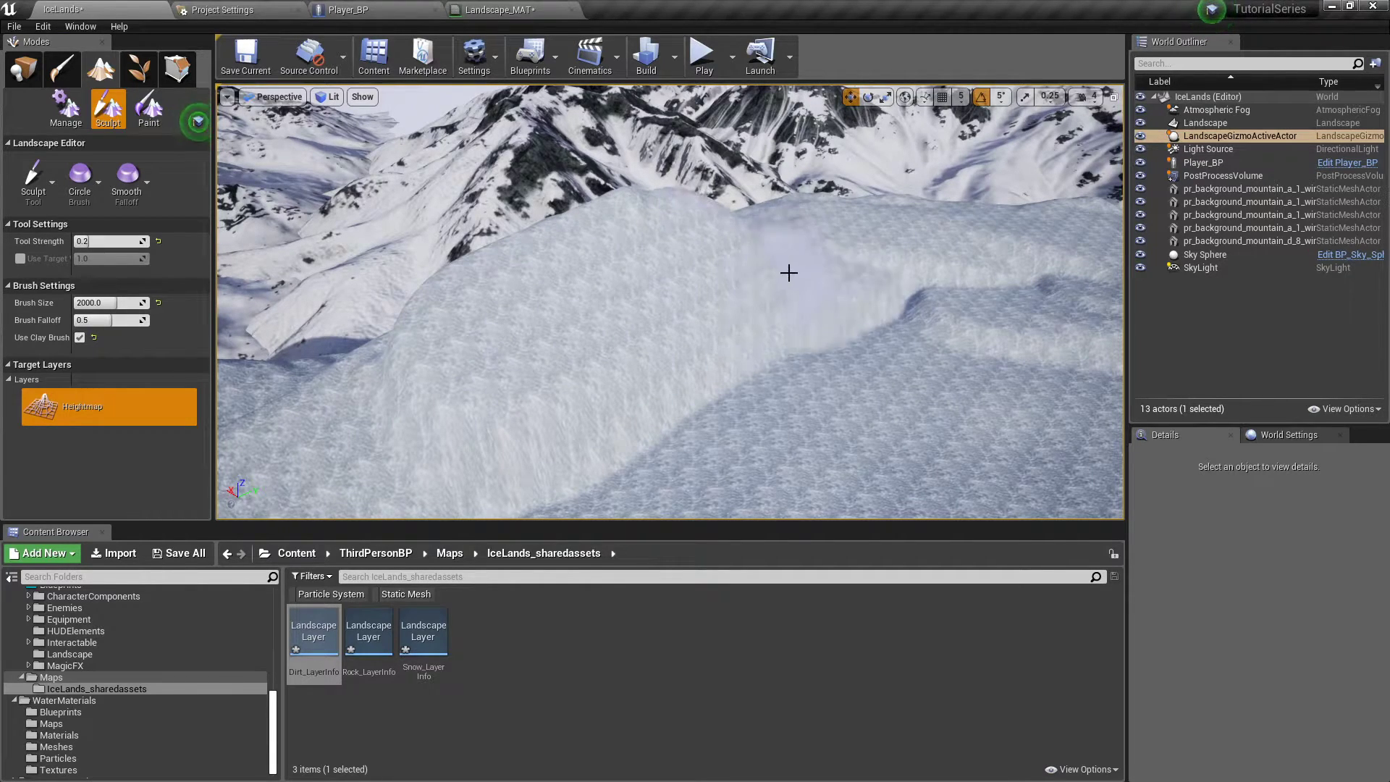
{"action": "left_click_drag", "start_coordinate": [750, 260], "coordinate": [838, 245]}
{"action": "right_click_drag", "start_coordinate": [838, 246], "coordinate": [732, 242]}
{"action": "mouse_move", "coordinate": [732, 242]}
{"action": "left_mouse_down"}
{"action": "mouse_move", "coordinate": [627, 304]}
{"action": "mouse_move", "coordinate": [432, 353]}
{"action": "mouse_move", "coordinate": [867, 319]}
{"action": "left_mouse_up"}
{"action": "right_click_drag", "start_coordinate": [570, 271], "coordinate": [572, 301]}
{"action": "left_click_drag", "start_coordinate": [572, 301], "coordinate": [391, 341]}
- Build a broad clay terrace with a steep front face across the slope below the background mountains
{"action": "mouse_move", "coordinate": [463, 336]}
{"action": "right_mouse_down"}
{"action": "mouse_move", "coordinate": [583, 293]}
{"action": "mouse_move", "coordinate": [540, 255]}
{"action": "right_mouse_up"}
{"action": "key", "text": "w"}
{"action": "right_click_drag", "start_coordinate": [540, 304], "coordinate": [540, 311]}
{"action": "mouse_move", "coordinate": [594, 290]}
{"action": "left_mouse_down"}
{"action": "mouse_move", "coordinate": [294, 325]}
{"action": "mouse_move", "coordinate": [733, 281]}
{"action": "left_mouse_up"}
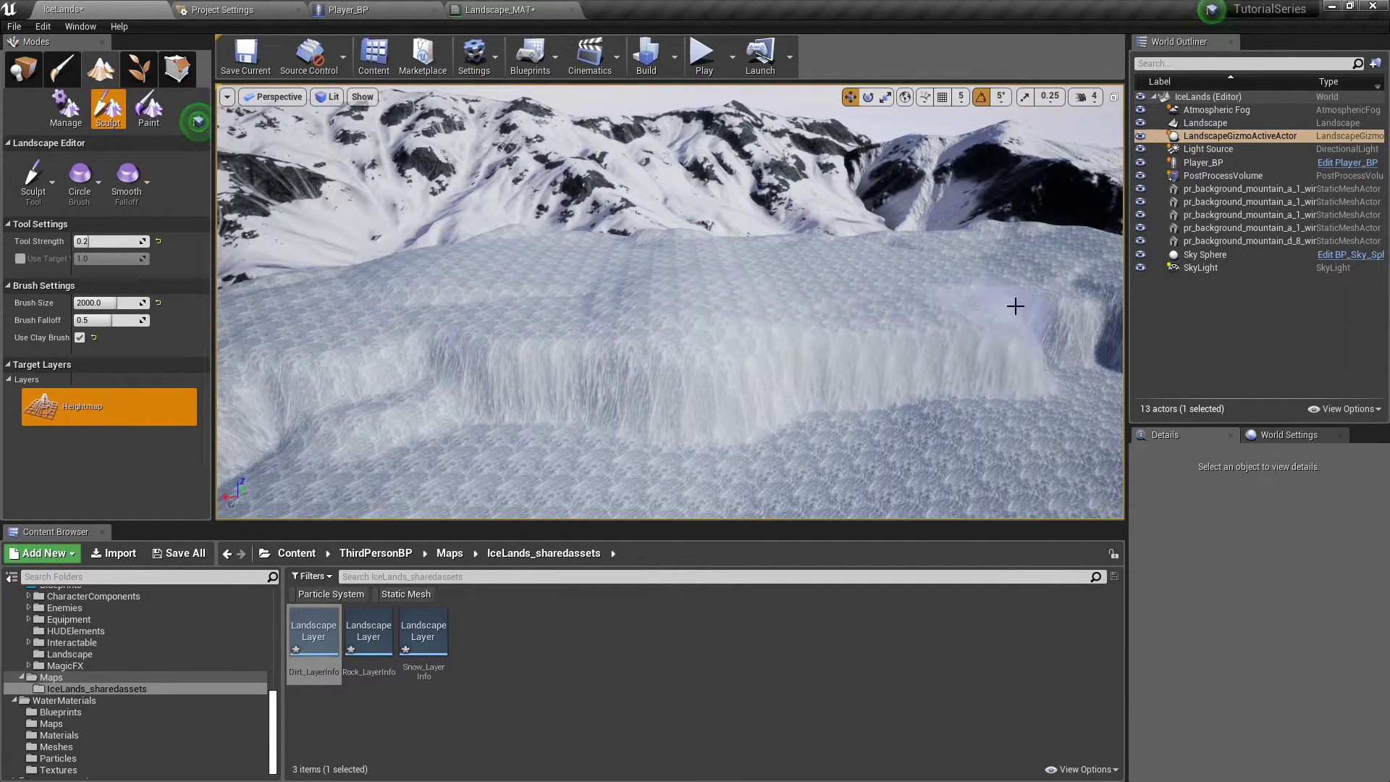
{"action": "key", "text": "s"}
{"action": "right_click_drag", "start_coordinate": [1060, 277], "coordinate": [1093, 269]}
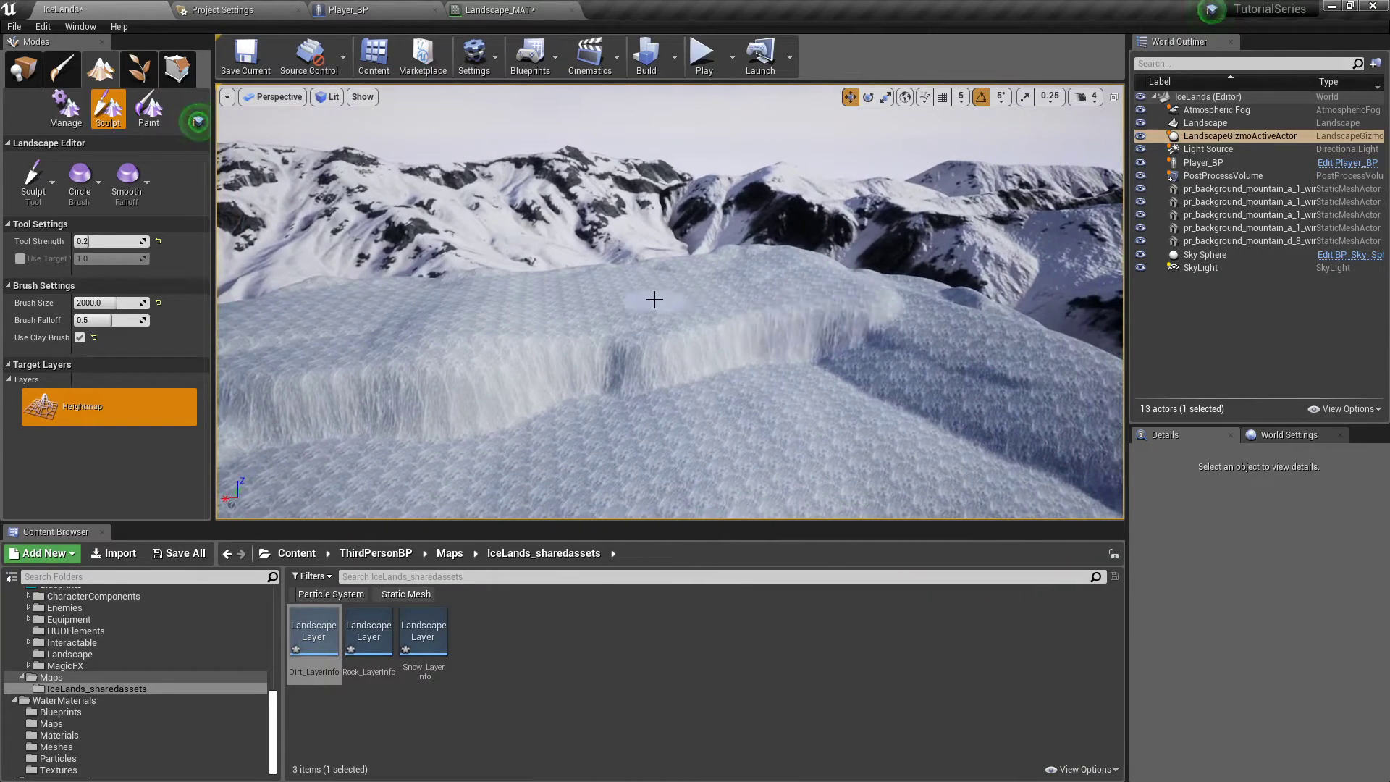
- Add more clay strokes to the terrace's edge and the adjoining corner hills to break up their outline
{"action": "mouse_move", "coordinate": [879, 319]}
{"action": "left_mouse_down"}
{"action": "mouse_move", "coordinate": [993, 341]}
{"action": "mouse_move", "coordinate": [730, 330]}
{"action": "left_mouse_up"}
{"action": "key", "text": "s"}
{"action": "right_click_drag", "start_coordinate": [785, 318], "coordinate": [869, 326]}
{"action": "right_click_drag", "start_coordinate": [550, 318], "coordinate": [518, 317]}
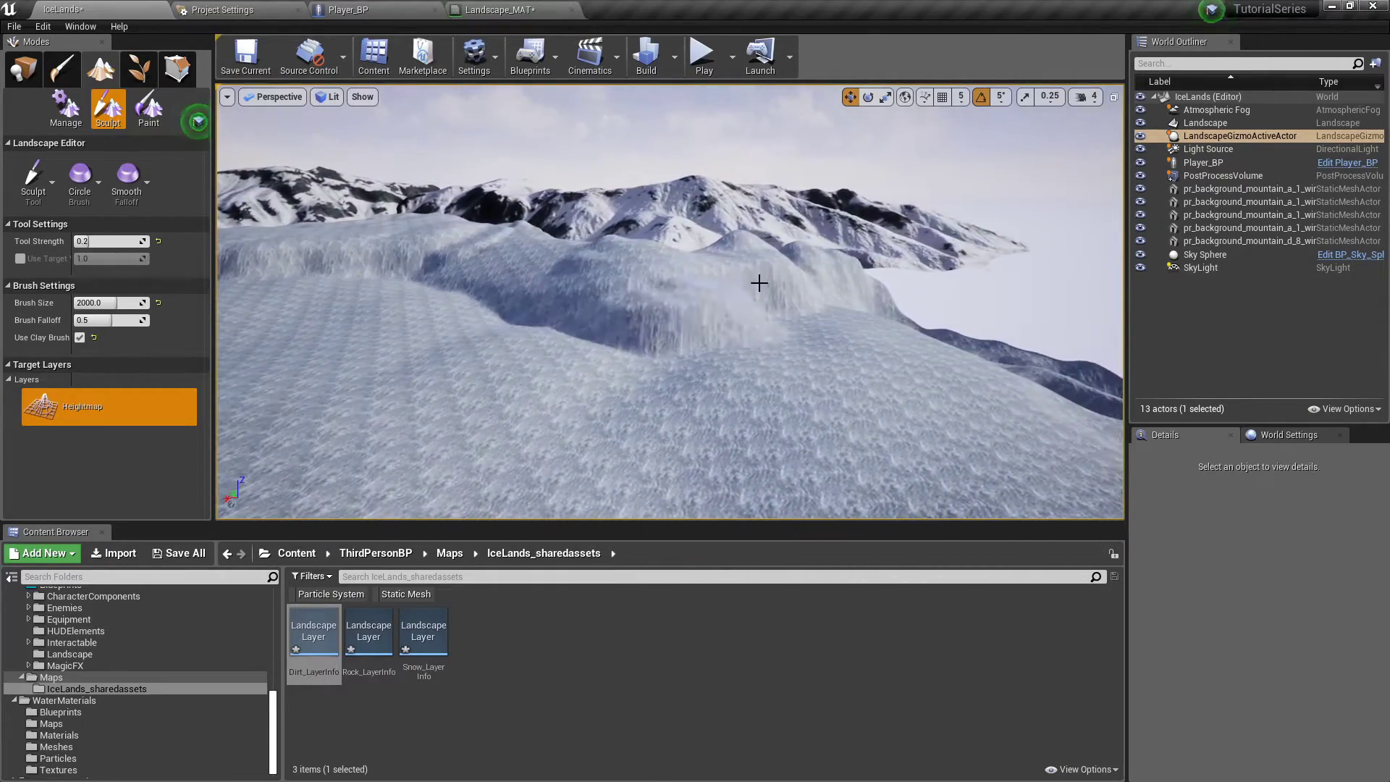
{"action": "mouse_move", "coordinate": [822, 259]}
{"action": "right_mouse_down"}
{"action": "mouse_move", "coordinate": [507, 257]}
{"action": "mouse_move", "coordinate": [333, 206]}
{"action": "mouse_move", "coordinate": [289, 253]}
{"action": "right_mouse_up"}
{"action": "key", "text": "s"}
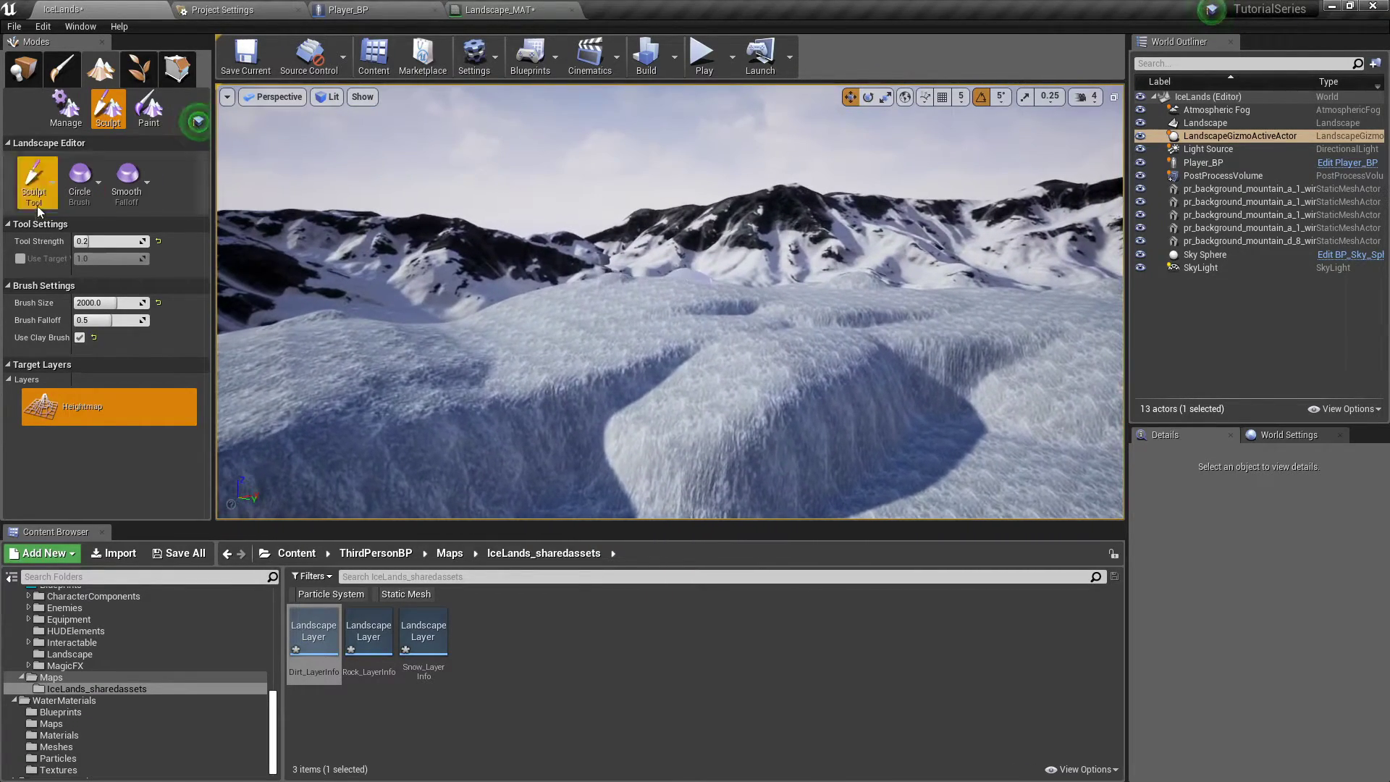
- Turn off the clay brush and raise a tall, narrow peak on the ridge between the ledges
{"action": "left_click", "coordinate": [80, 338]}
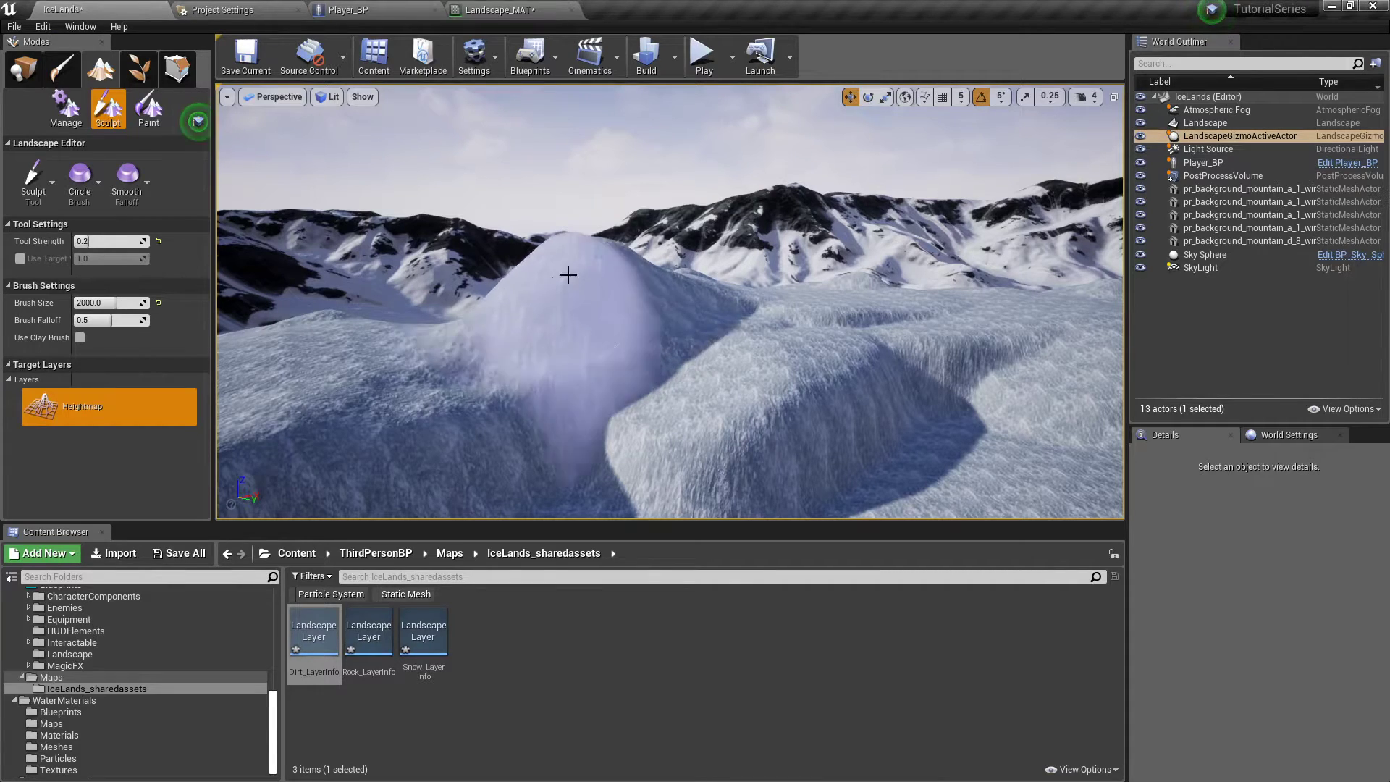
{"action": "mouse_move", "coordinate": [518, 216]}
{"action": "left_mouse_down"}
{"action": "mouse_move", "coordinate": [564, 180]}
{"action": "mouse_move", "coordinate": [537, 149]}
{"action": "mouse_move", "coordinate": [554, 149]}
{"action": "left_mouse_up"}
{"action": "key", "text": "s"}
{"action": "mouse_move", "coordinate": [554, 148]}
{"action": "right_mouse_down"}
{"action": "mouse_move", "coordinate": [572, 217]}
{"action": "mouse_move", "coordinate": [499, 174]}
{"action": "right_mouse_up"}
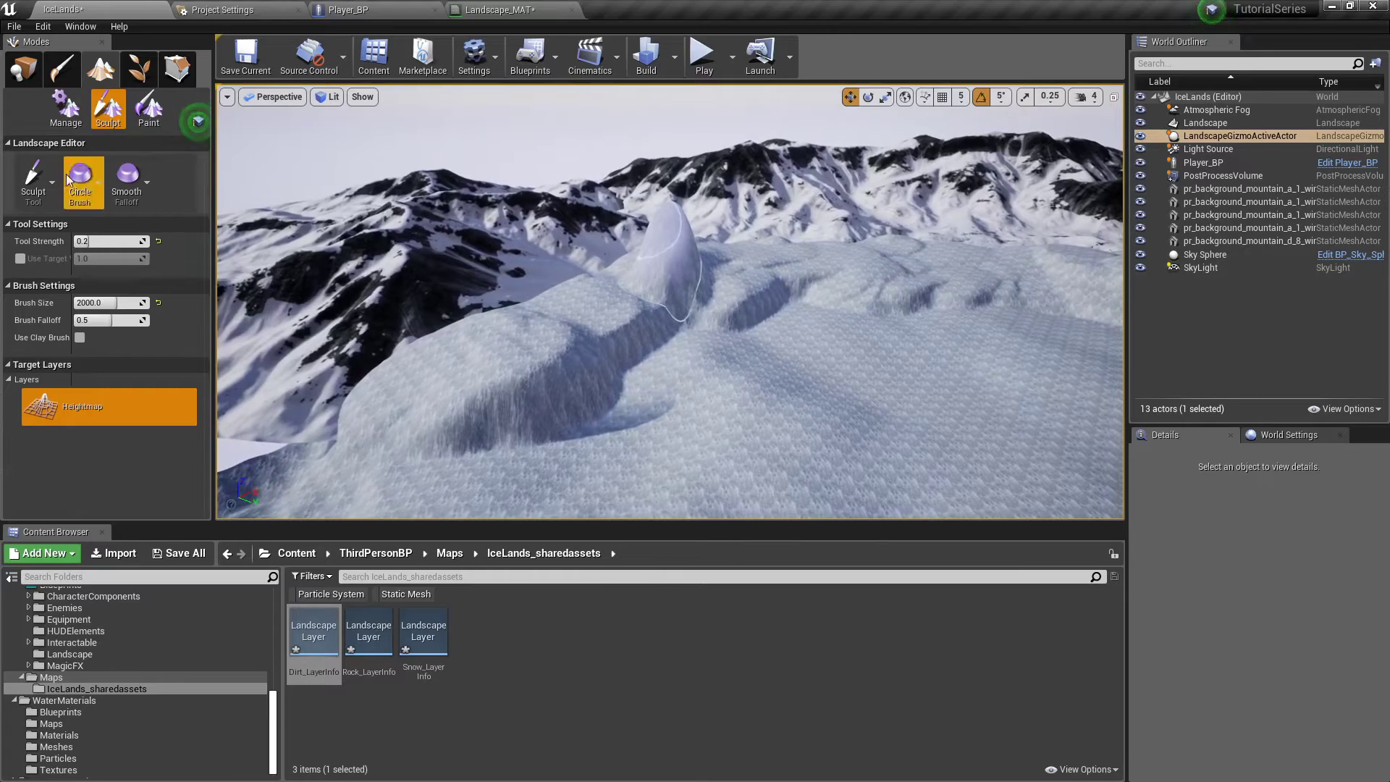
- Turn the clay brush back on and build thick, stepped ledges around the base of the tall peak
{"action": "key", "text": "w"}
{"action": "right_click_drag", "start_coordinate": [470, 289], "coordinate": [427, 315]}
{"action": "key", "text": "d"}
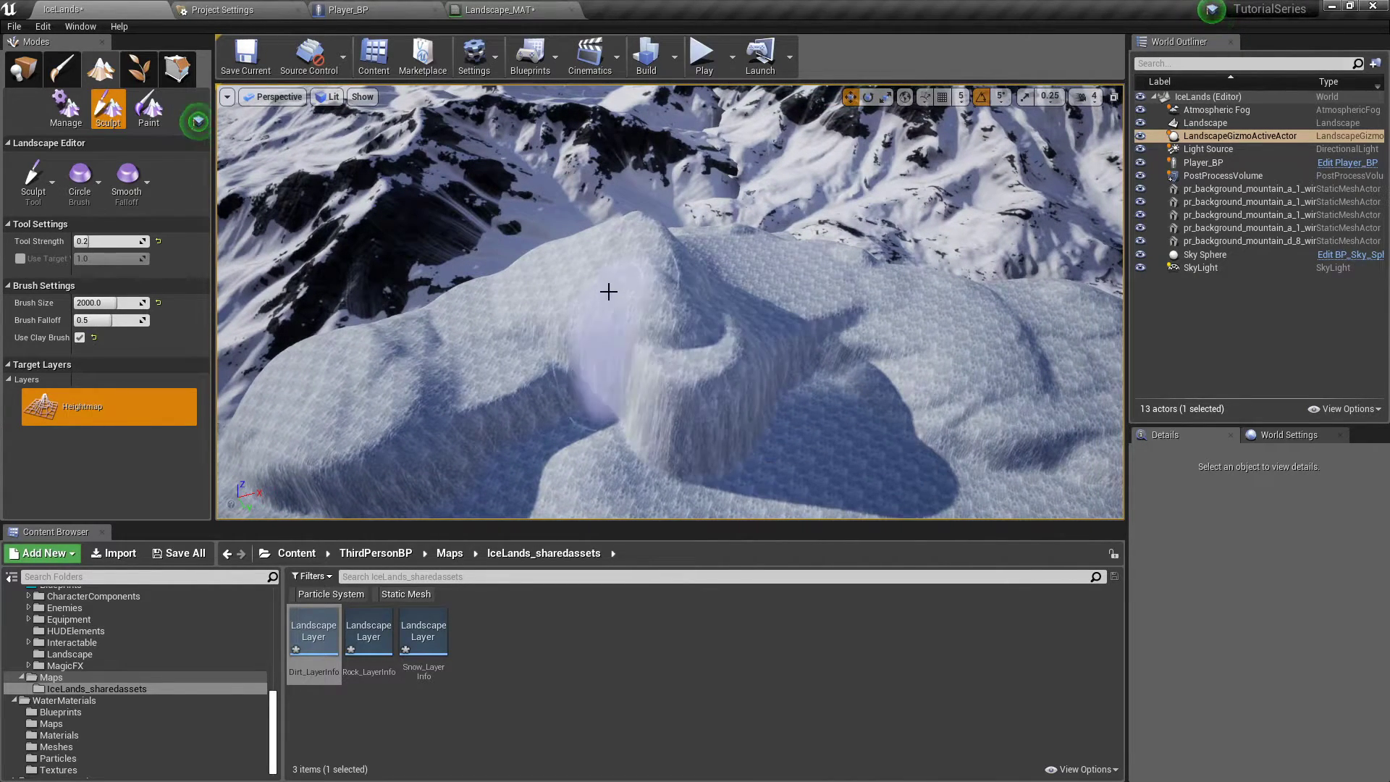
{"action": "right_click_drag", "start_coordinate": [716, 358], "coordinate": [624, 330]}
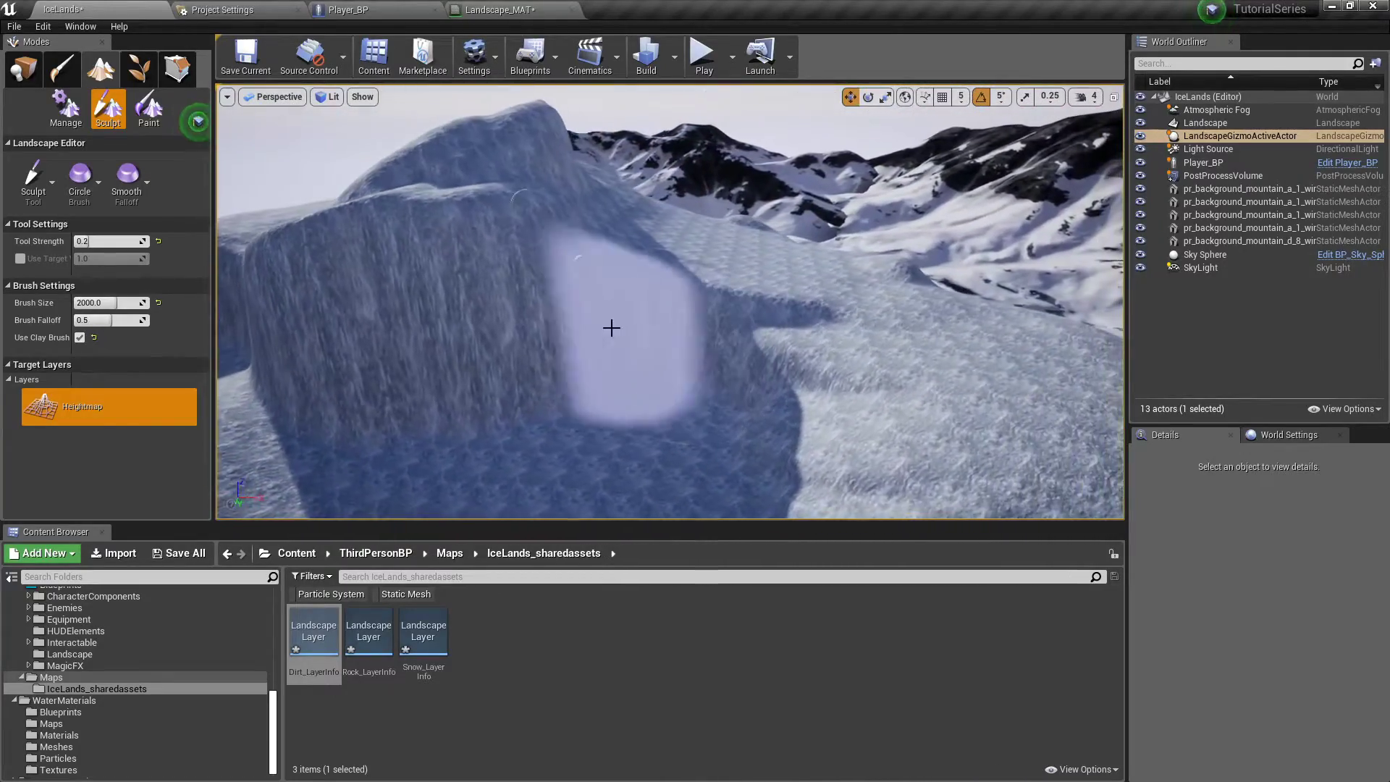
{"action": "right_click_drag", "start_coordinate": [336, 283], "coordinate": [434, 286]}
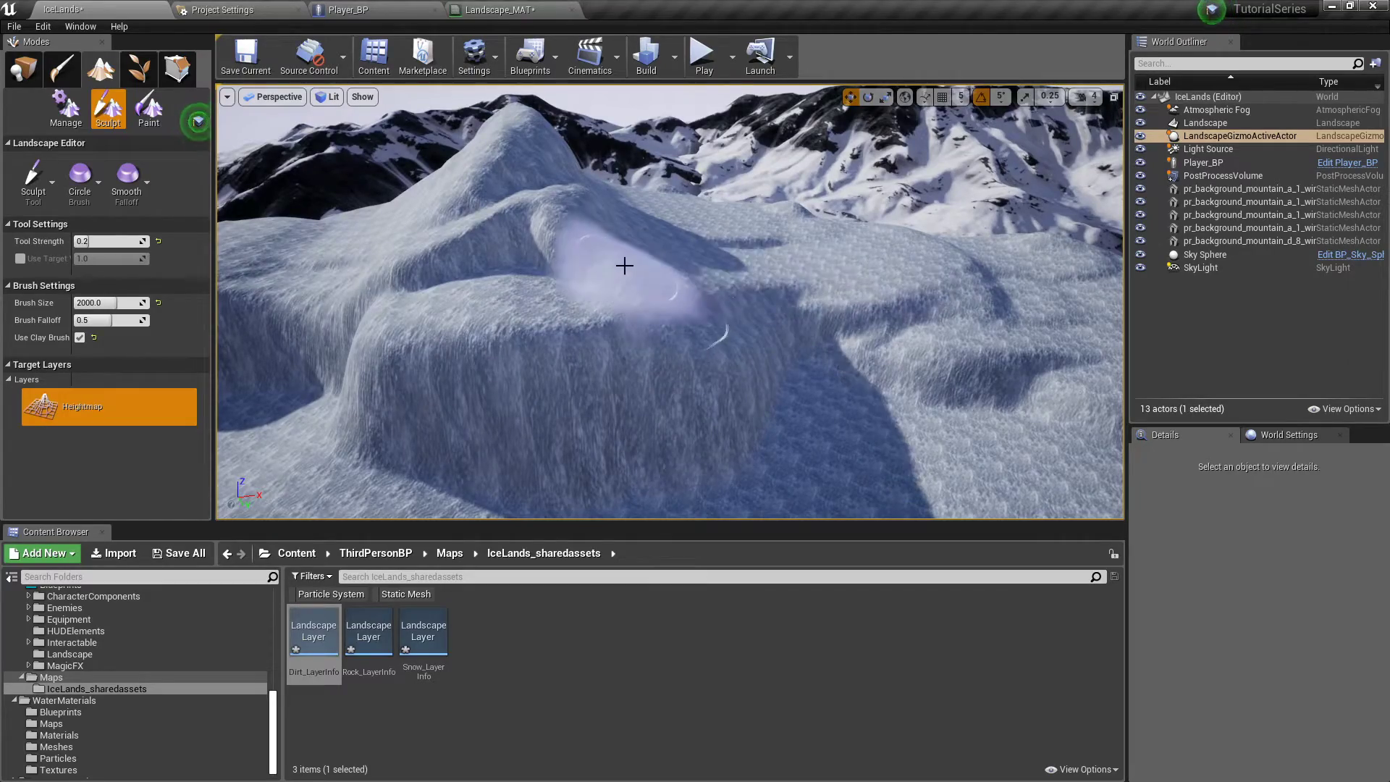
- Widen the ridge shelf near the peak and add a clay spur reaching into the snow plain
{"action": "mouse_move", "coordinate": [895, 254]}
{"action": "right_mouse_down"}
{"action": "mouse_move", "coordinate": [1097, 237]}
{"action": "mouse_move", "coordinate": [839, 243]}
{"action": "mouse_move", "coordinate": [934, 217]}
{"action": "mouse_move", "coordinate": [1003, 264]}
{"action": "mouse_move", "coordinate": [679, 219]}
{"action": "right_mouse_up"}
{"action": "key", "text": "w"}
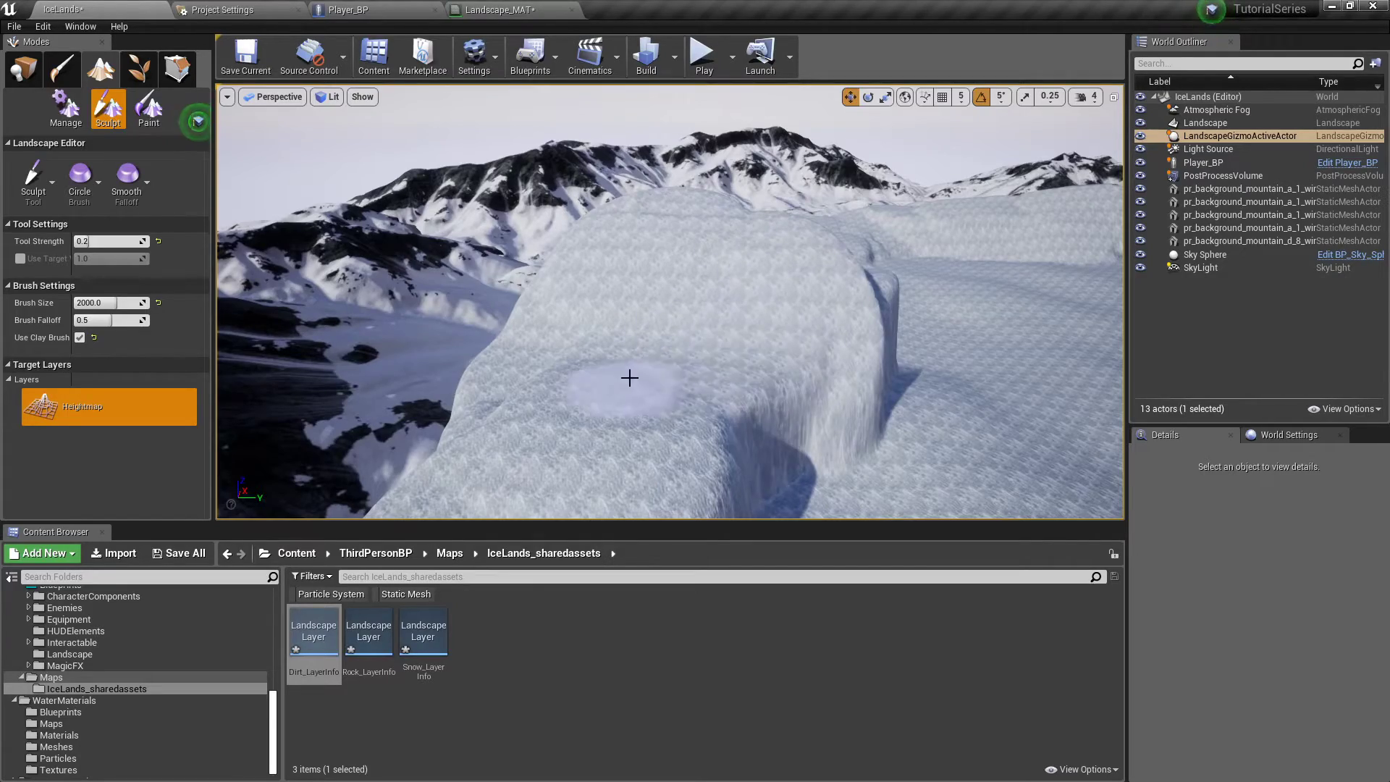
{"action": "mouse_move", "coordinate": [653, 318]}
{"action": "right_mouse_down"}
{"action": "mouse_move", "coordinate": [746, 329]}
{"action": "mouse_move", "coordinate": [714, 339]}
{"action": "right_mouse_up"}
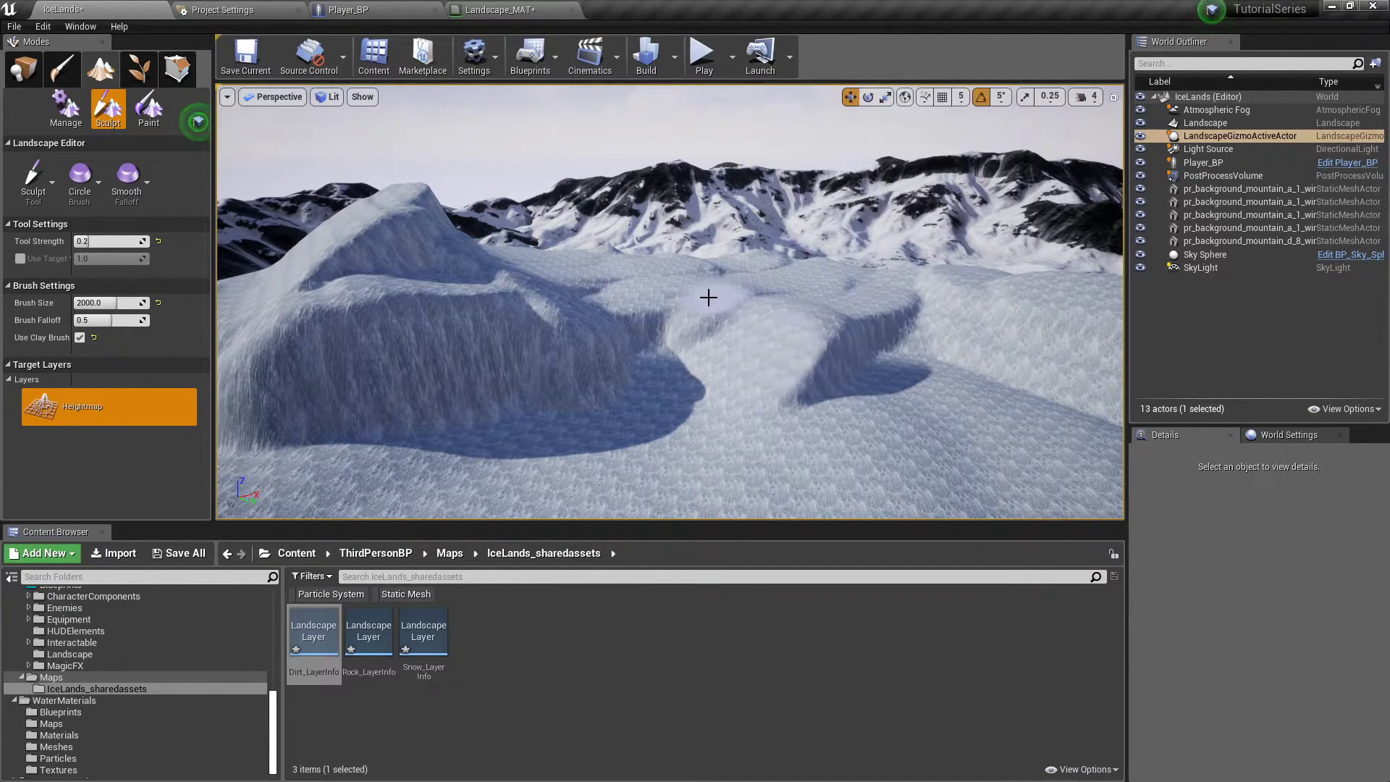
{"action": "mouse_move", "coordinate": [740, 321]}
{"action": "right_mouse_down"}
{"action": "mouse_move", "coordinate": [978, 348]}
{"action": "mouse_move", "coordinate": [753, 330]}
{"action": "mouse_move", "coordinate": [706, 310]}
{"action": "right_mouse_up"}
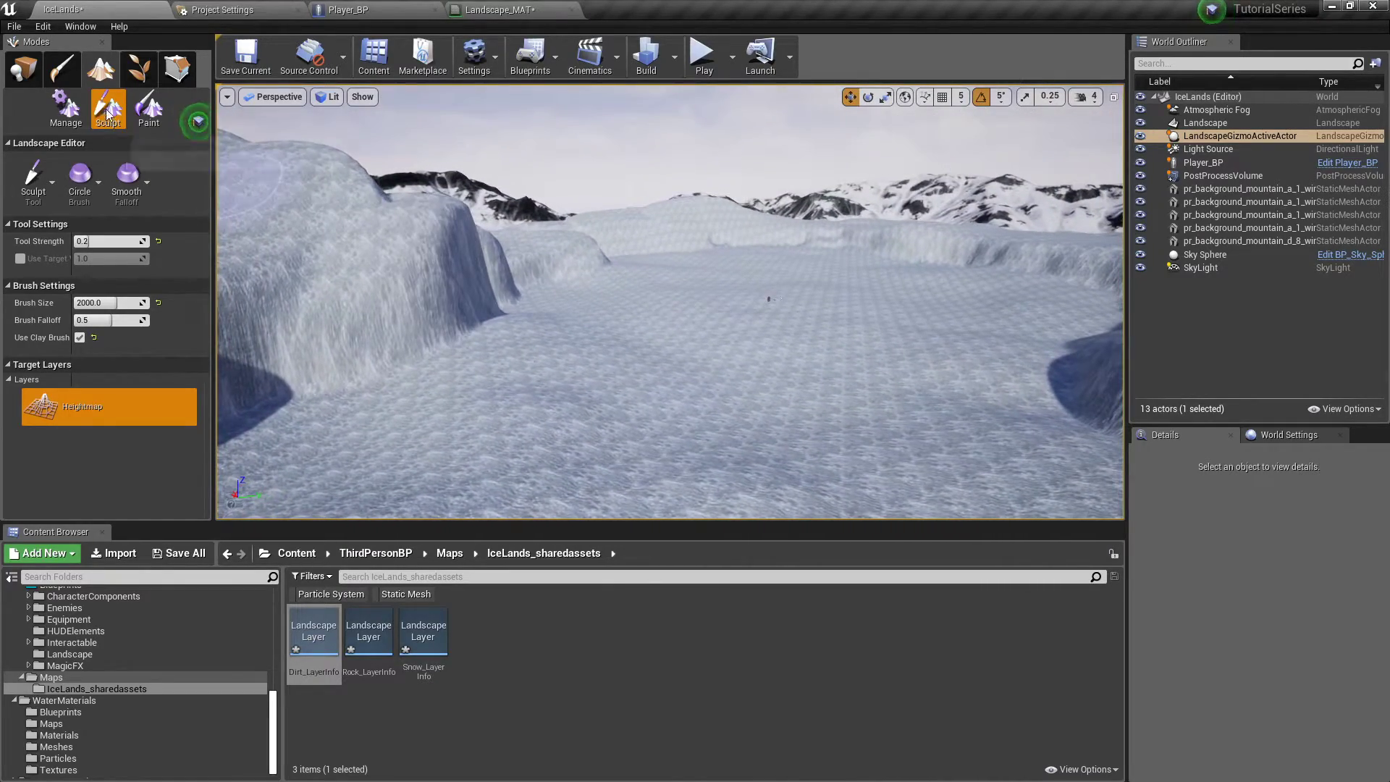
- Switch to landscape painting, choose the Rock layer, and paint the steep cliff faces beneath the ridge
{"action": "left_click", "coordinate": [148, 109]}
{"action": "left_click", "coordinate": [52, 455]}
{"action": "mouse_move", "coordinate": [464, 362]}
{"action": "right_mouse_down"}
{"action": "mouse_move", "coordinate": [478, 362]}
{"action": "mouse_move", "coordinate": [412, 316]}
{"action": "right_mouse_up"}
{"action": "left_click_drag", "start_coordinate": [360, 286], "coordinate": [580, 251]}
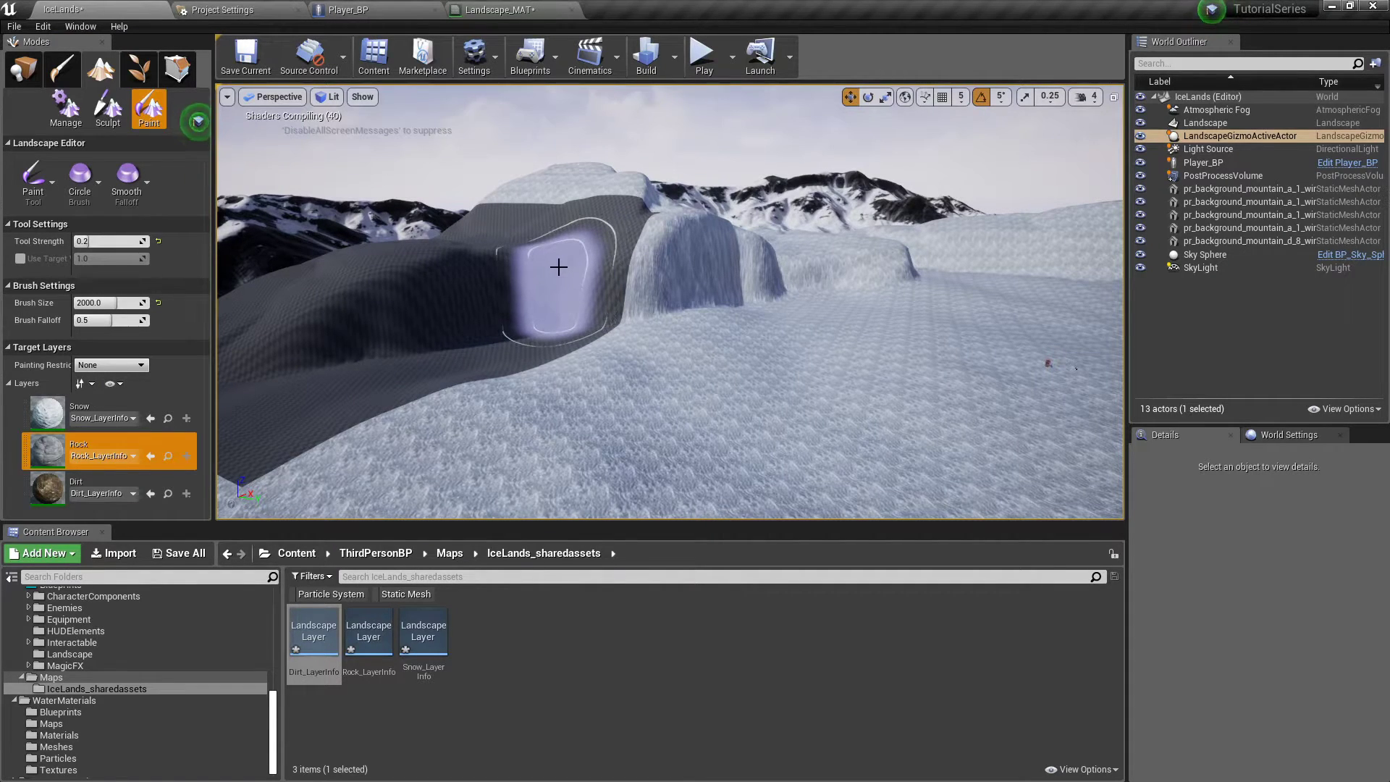
{"action": "right_click_drag", "start_coordinate": [564, 253], "coordinate": [565, 273]}
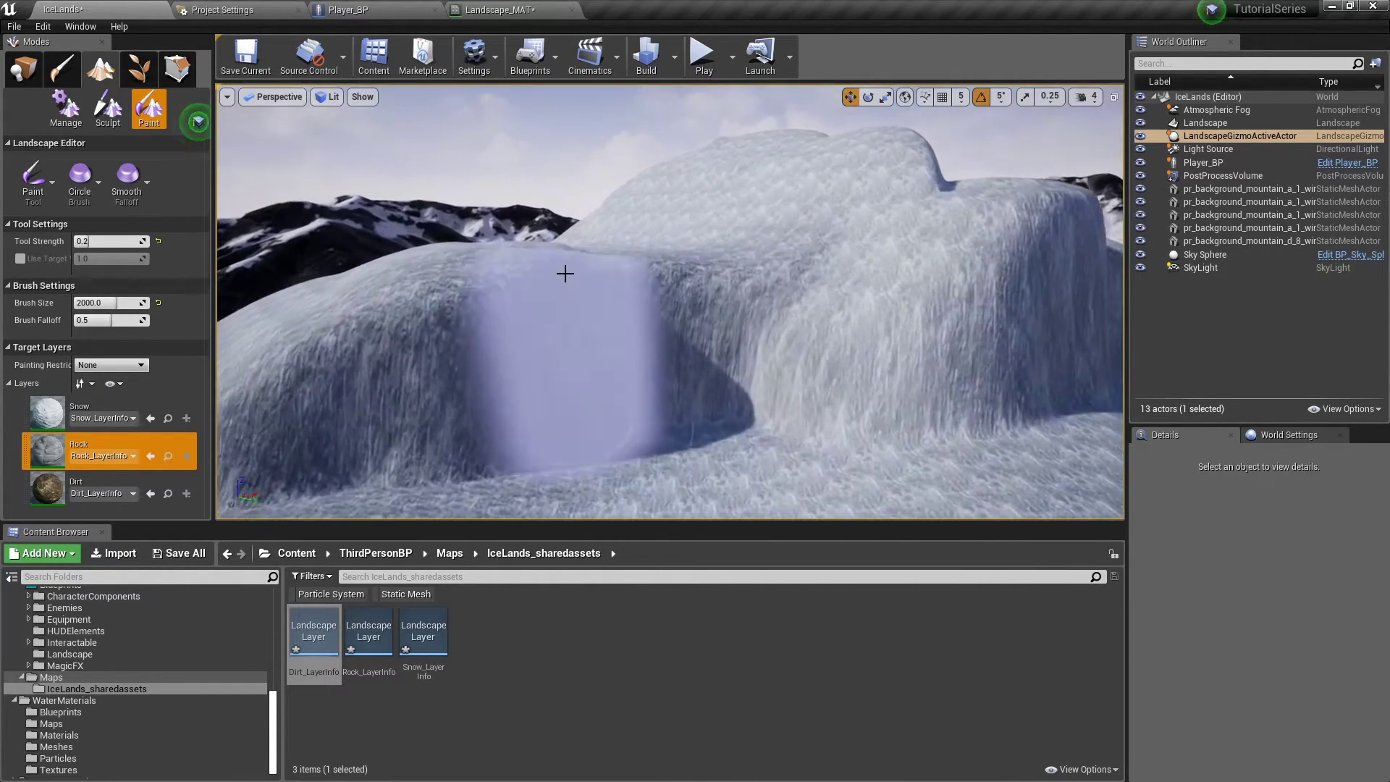
{"action": "mouse_move", "coordinate": [666, 297]}
{"action": "left_mouse_down"}
{"action": "mouse_move", "coordinate": [941, 292]}
{"action": "mouse_move", "coordinate": [297, 301]}
{"action": "left_mouse_up"}
- Set the paint tool strength to 1.0 and brush size to 1000, and paint Rock over more of the cliff faces
{"action": "left_click_drag", "start_coordinate": [98, 242], "coordinate": [149, 242]}
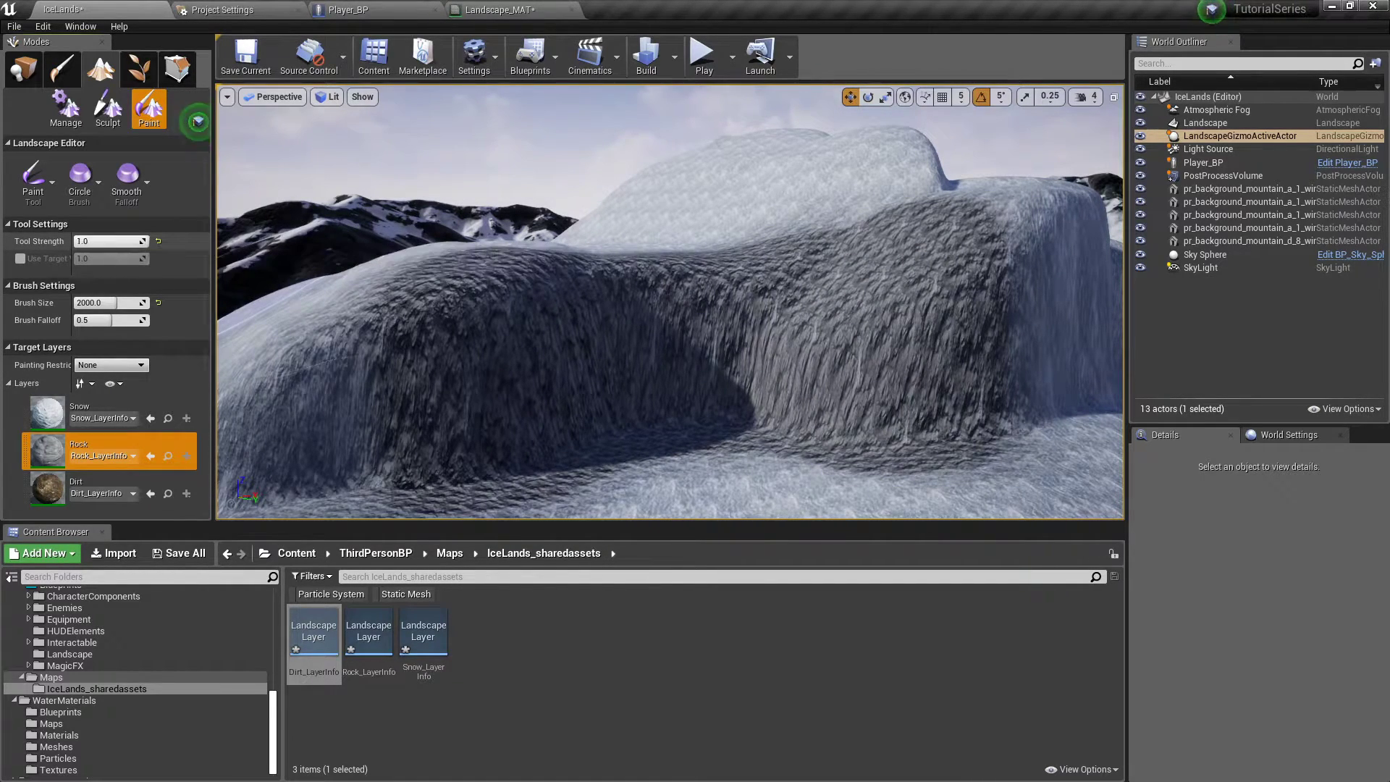
{"action": "right_click_drag", "start_coordinate": [385, 304], "coordinate": [588, 310]}
{"action": "left_click_drag", "start_coordinate": [588, 310], "coordinate": [520, 321]}
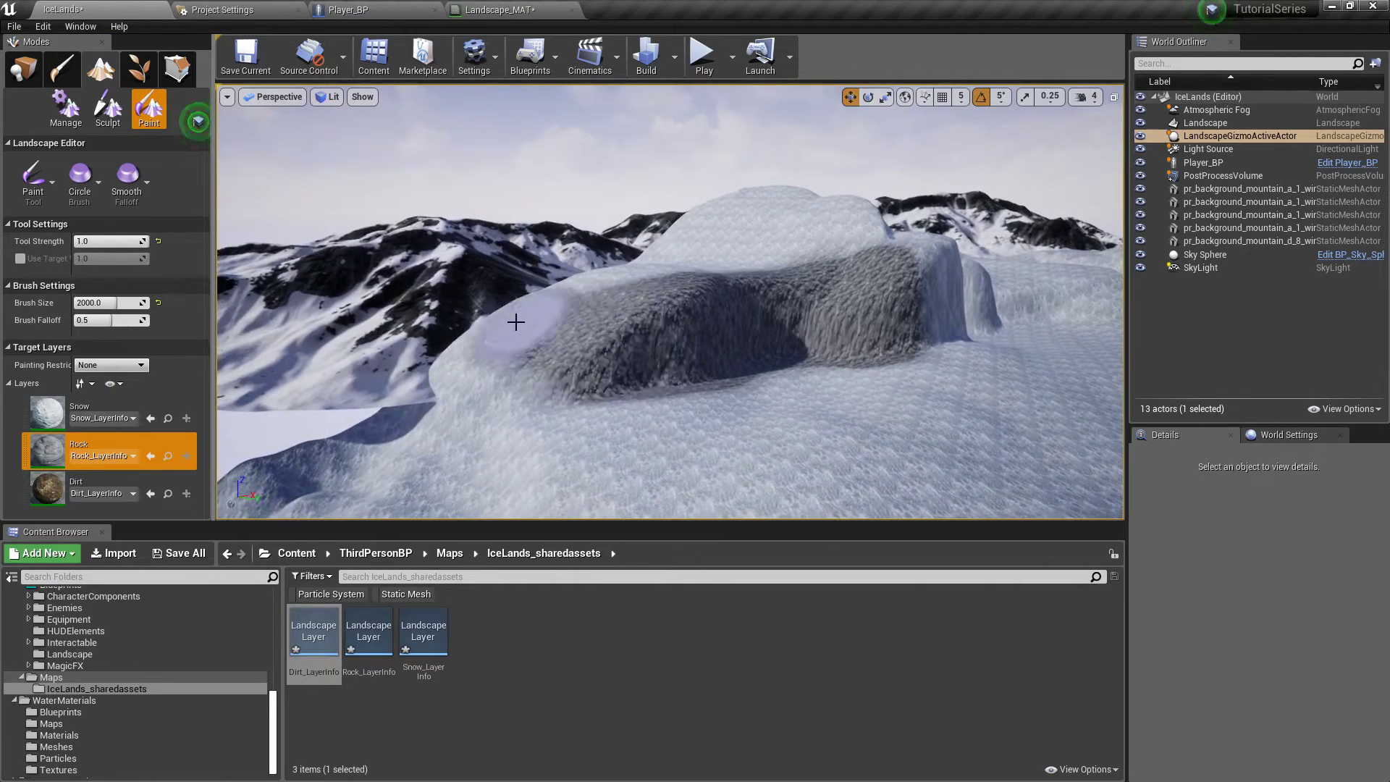
{"action": "right_click_drag", "start_coordinate": [609, 326], "coordinate": [572, 291]}
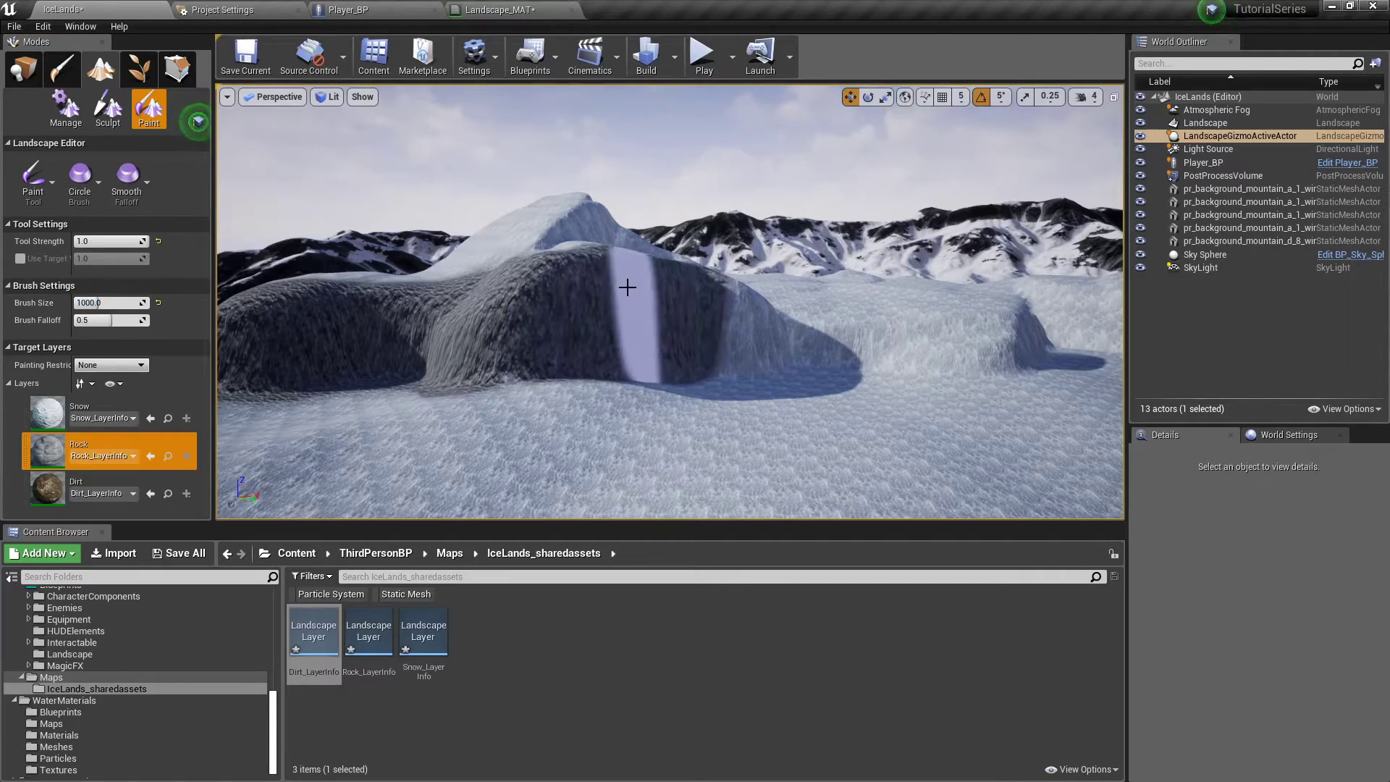
- Paint the Rock layer over the remaining steep sides of the large hill below the peak
{"action": "right_click_drag", "start_coordinate": [763, 300], "coordinate": [668, 294]}
{"action": "mouse_move", "coordinate": [644, 292]}
{"action": "left_mouse_down"}
{"action": "mouse_move", "coordinate": [688, 220]}
{"action": "mouse_move", "coordinate": [518, 309]}
{"action": "left_mouse_up"}
{"action": "mouse_move", "coordinate": [652, 308]}
{"action": "left_mouse_down"}
{"action": "mouse_move", "coordinate": [779, 298]}
{"action": "mouse_move", "coordinate": [785, 251]}
{"action": "mouse_move", "coordinate": [825, 279]}
{"action": "left_mouse_up"}
{"action": "right_click_drag", "start_coordinate": [738, 298], "coordinate": [833, 308]}
{"action": "mouse_move", "coordinate": [737, 297]}
{"action": "left_mouse_down"}
{"action": "mouse_move", "coordinate": [745, 310]}
{"action": "mouse_move", "coordinate": [932, 317]}
{"action": "mouse_move", "coordinate": [813, 325]}
{"action": "left_mouse_up"}
{"action": "right_click_drag", "start_coordinate": [813, 326], "coordinate": [782, 290]}
{"action": "left_click_drag", "start_coordinate": [745, 254], "coordinate": [618, 263]}
{"action": "mouse_move", "coordinate": [618, 264]}
{"action": "right_mouse_down"}
{"action": "mouse_move", "coordinate": [789, 268]}
{"action": "mouse_move", "coordinate": [746, 290]}
{"action": "mouse_move", "coordinate": [652, 232]}
{"action": "mouse_move", "coordinate": [614, 252]}
{"action": "right_mouse_up"}
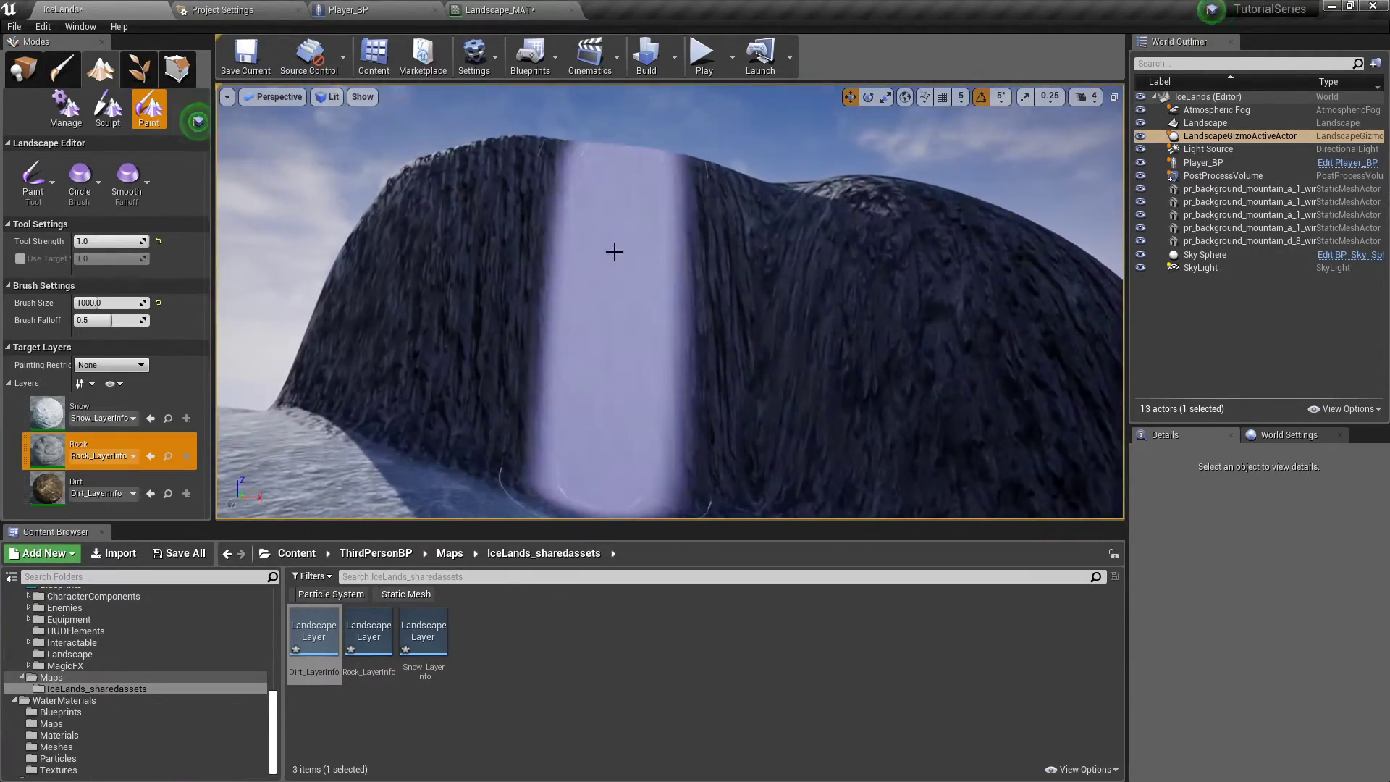
- Switch to the Landscape_MAT material and disconnect the UVs inputs of the rock colour and rock normal texture samples
{"action": "left_click", "coordinate": [16, 69]}
{"action": "left_click", "coordinate": [505, 11]}
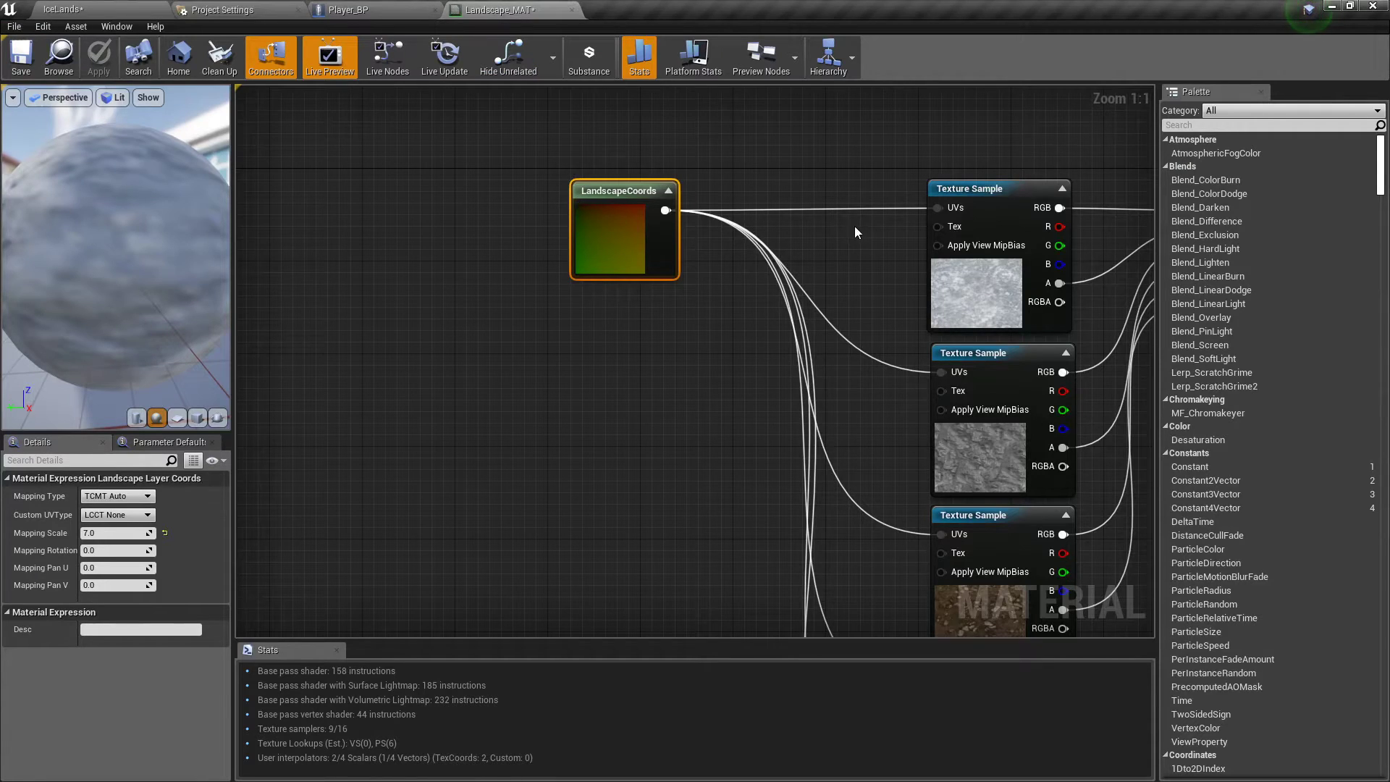
{"action": "right_click_drag", "start_coordinate": [854, 226], "coordinate": [676, 150]}
{"action": "left_click", "coordinate": [720, 294], "text": "alt"}
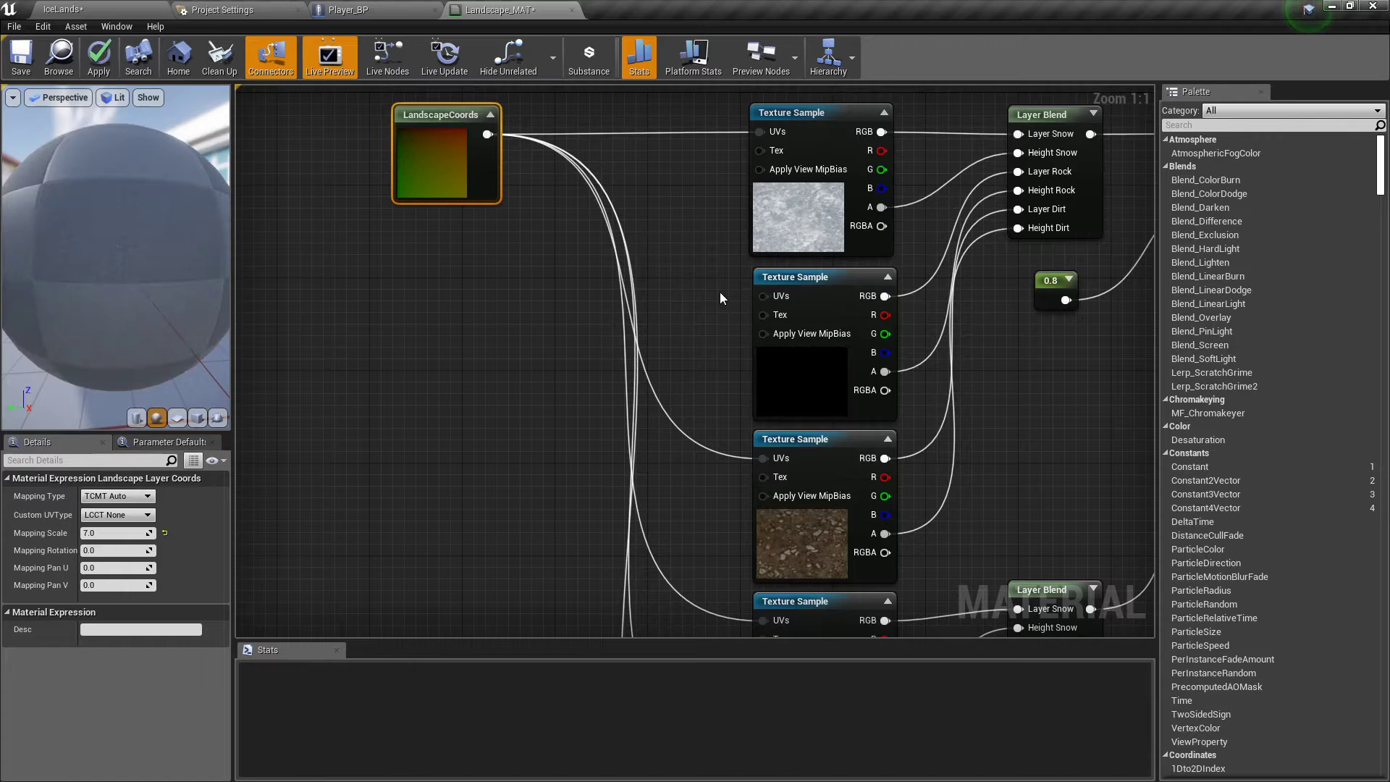
{"action": "right_click_drag", "start_coordinate": [742, 387], "coordinate": [705, 174]}
{"action": "right_click_drag", "start_coordinate": [694, 383], "coordinate": [693, 172]}
{"action": "left_click", "coordinate": [679, 350], "text": "alt"}
- Paste a second LandscapeCoords node and connect it to the UVs of the rock colour and rock normal texture samples
{"action": "scroll", "coordinate": [464, 190], "scroll_direction": "down", "scroll_amount": 4}
{"action": "right_click_drag", "start_coordinate": [464, 189], "coordinate": [569, 380]}
{"action": "right_click_drag", "start_coordinate": [554, 175], "coordinate": [554, 191]}
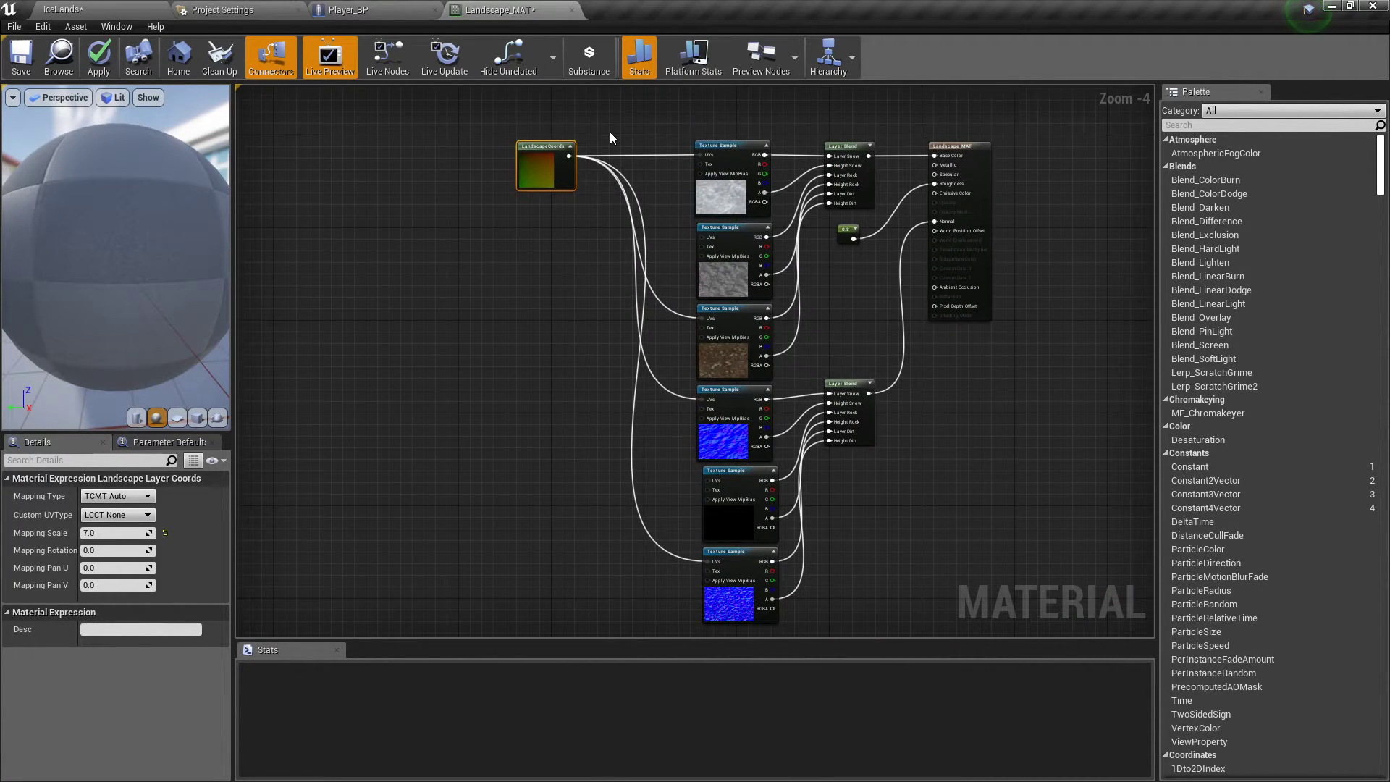
{"action": "left_click", "coordinate": [521, 311]}
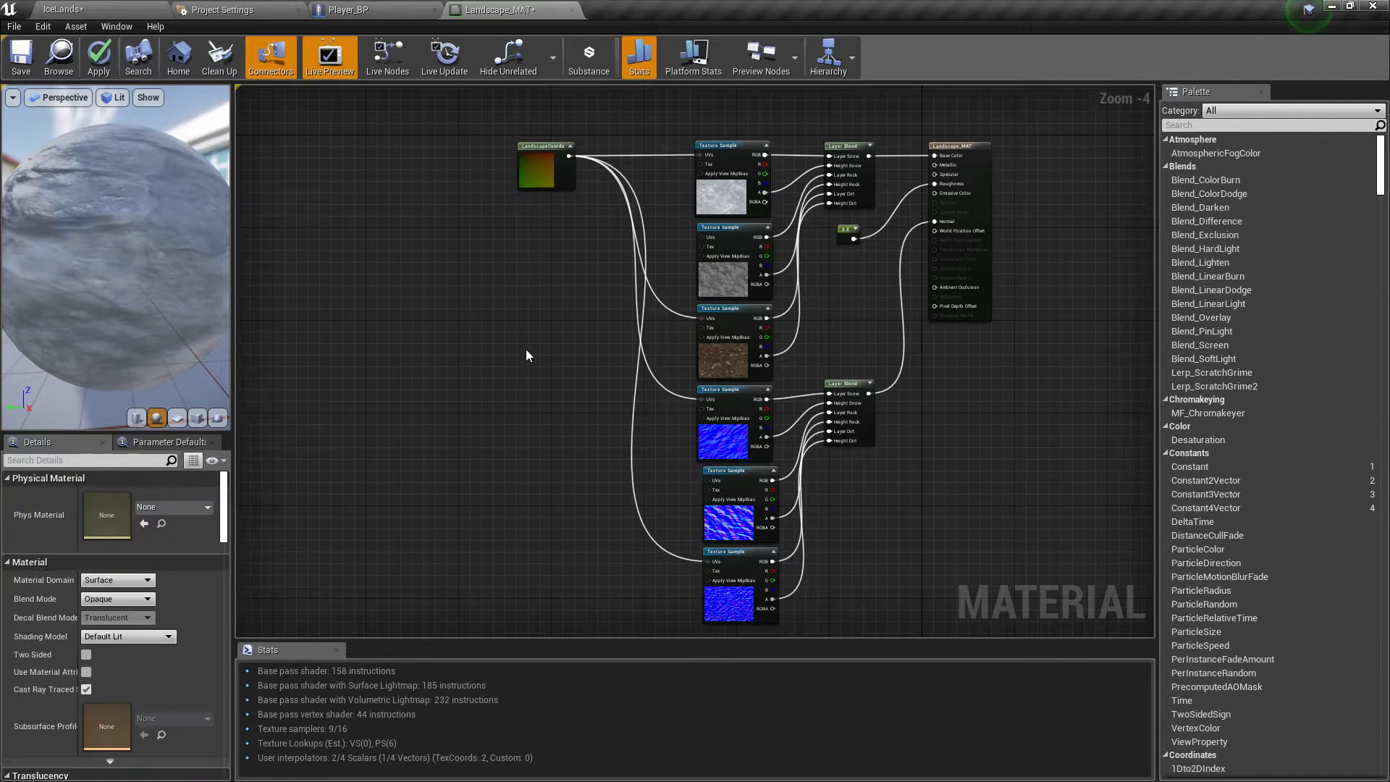
{"action": "key", "text": "ctrl+v"}
{"action": "scroll", "coordinate": [573, 360], "scroll_direction": "up", "scroll_amount": 4}
{"action": "left_click_drag", "start_coordinate": [570, 384], "coordinate": [756, 151]}
{"action": "left_click_drag", "start_coordinate": [828, 116], "coordinate": [828, 116]}
{"action": "right_click_drag", "start_coordinate": [590, 362], "coordinate": [452, 258]}
{"action": "left_click_drag", "start_coordinate": [432, 280], "coordinate": [696, 499]}
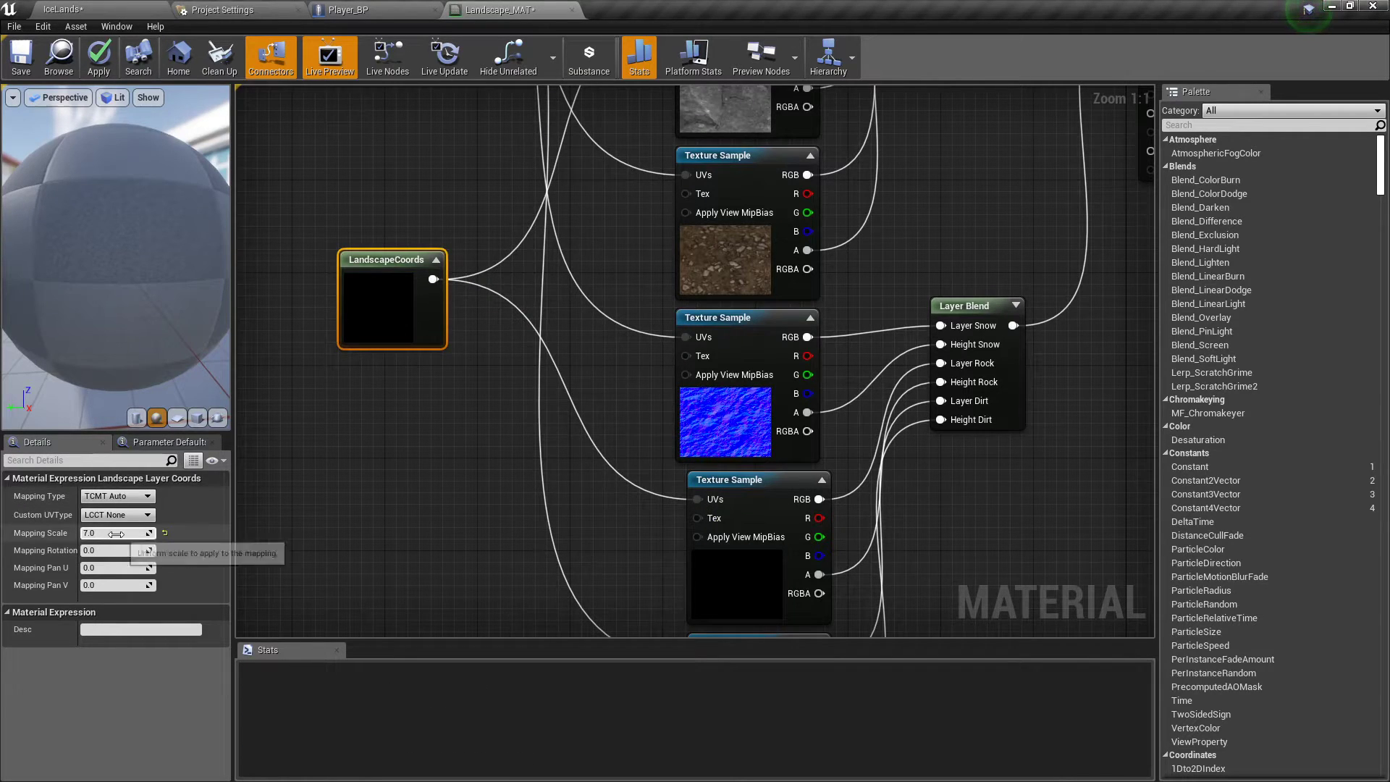
- Set the new LandscapeCoords node's mapping scale to 10.0 and apply the material
{"action": "key", "text": "Return"}
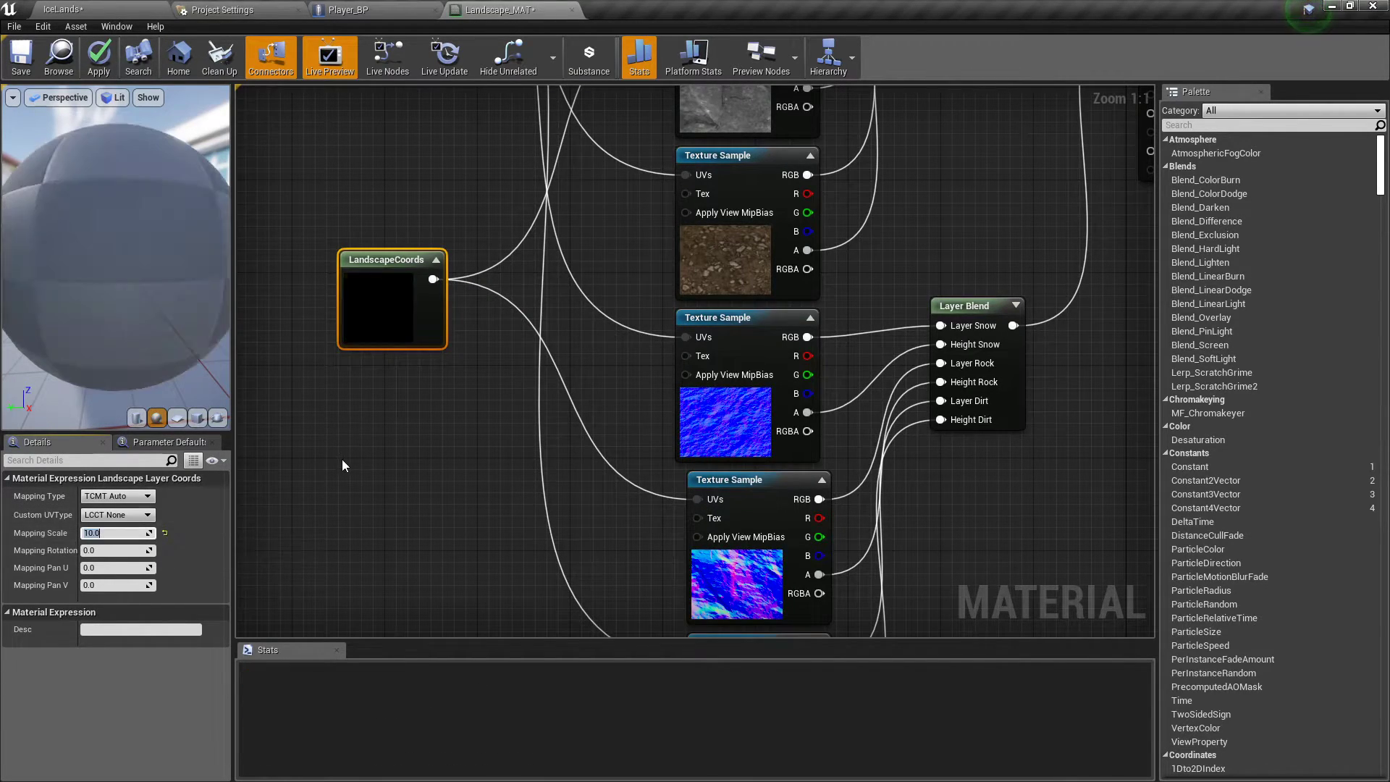
{"action": "left_click", "coordinate": [90, 69]}
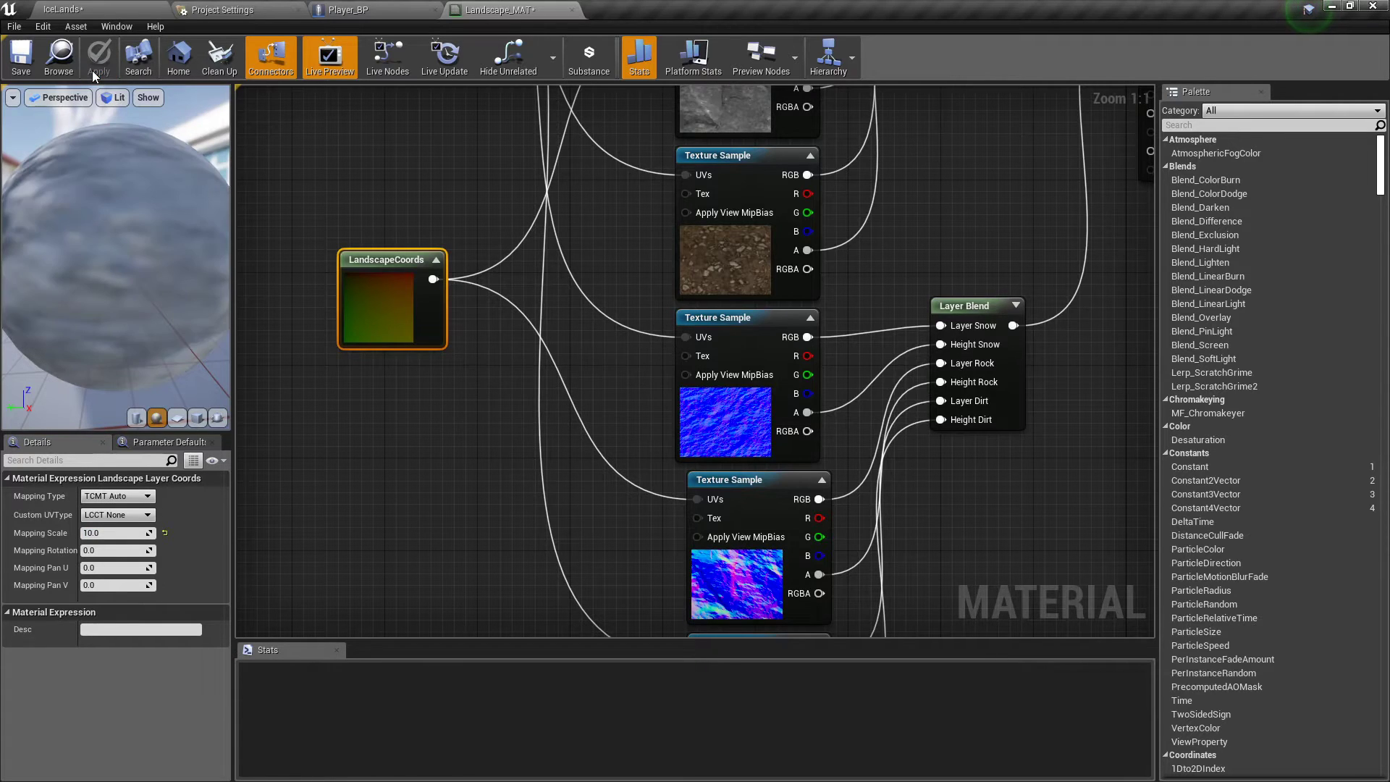
- Return to landscape painting in the IceLands level and paint Rock on the low snow ledge and the adjoining cliff wall
{"action": "left_click", "coordinate": [107, 13]}
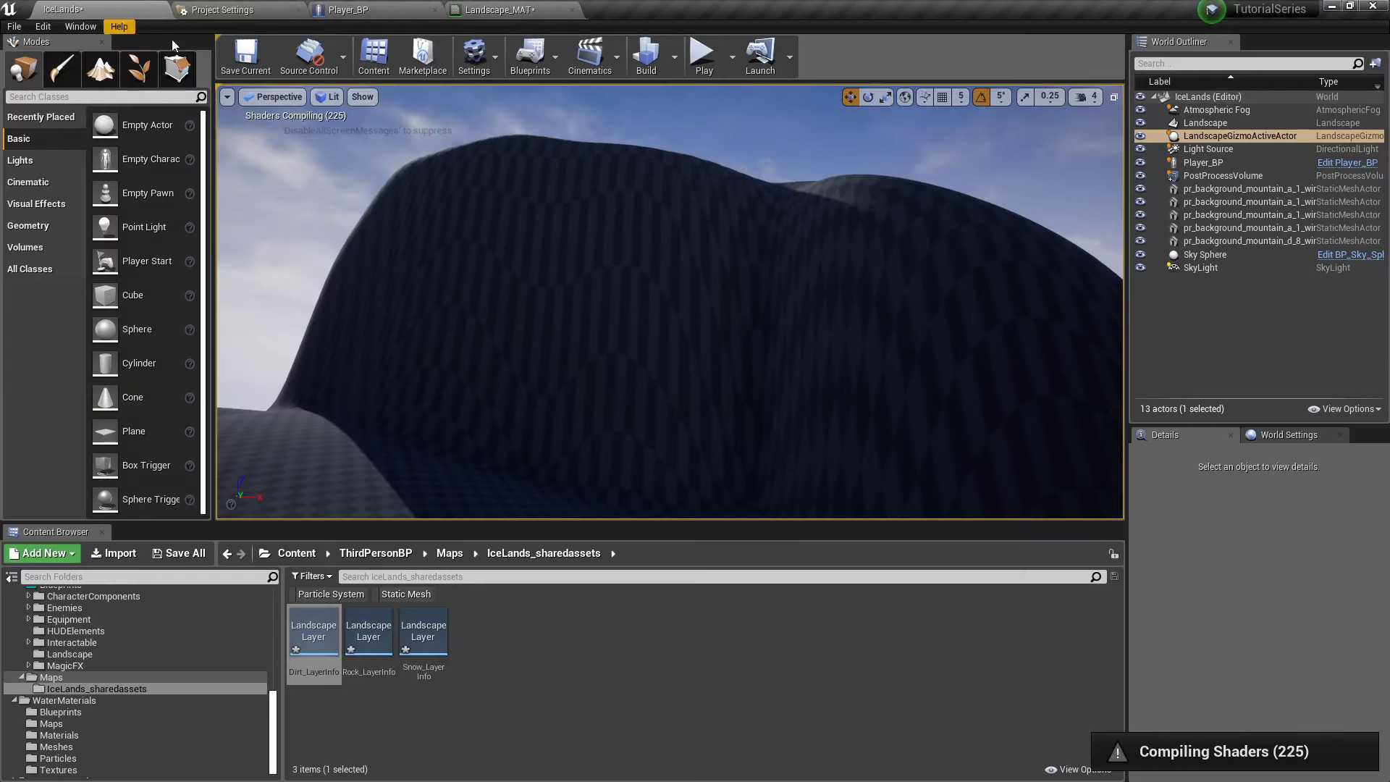
{"action": "mouse_move", "coordinate": [665, 265]}
{"action": "right_mouse_down"}
{"action": "mouse_move", "coordinate": [681, 319]}
{"action": "mouse_move", "coordinate": [892, 293]}
{"action": "mouse_move", "coordinate": [840, 330]}
{"action": "mouse_move", "coordinate": [825, 327]}
{"action": "mouse_move", "coordinate": [851, 319]}
{"action": "mouse_move", "coordinate": [713, 312]}
{"action": "mouse_move", "coordinate": [847, 311]}
{"action": "mouse_move", "coordinate": [720, 319]}
{"action": "mouse_move", "coordinate": [662, 261]}
{"action": "right_mouse_up"}
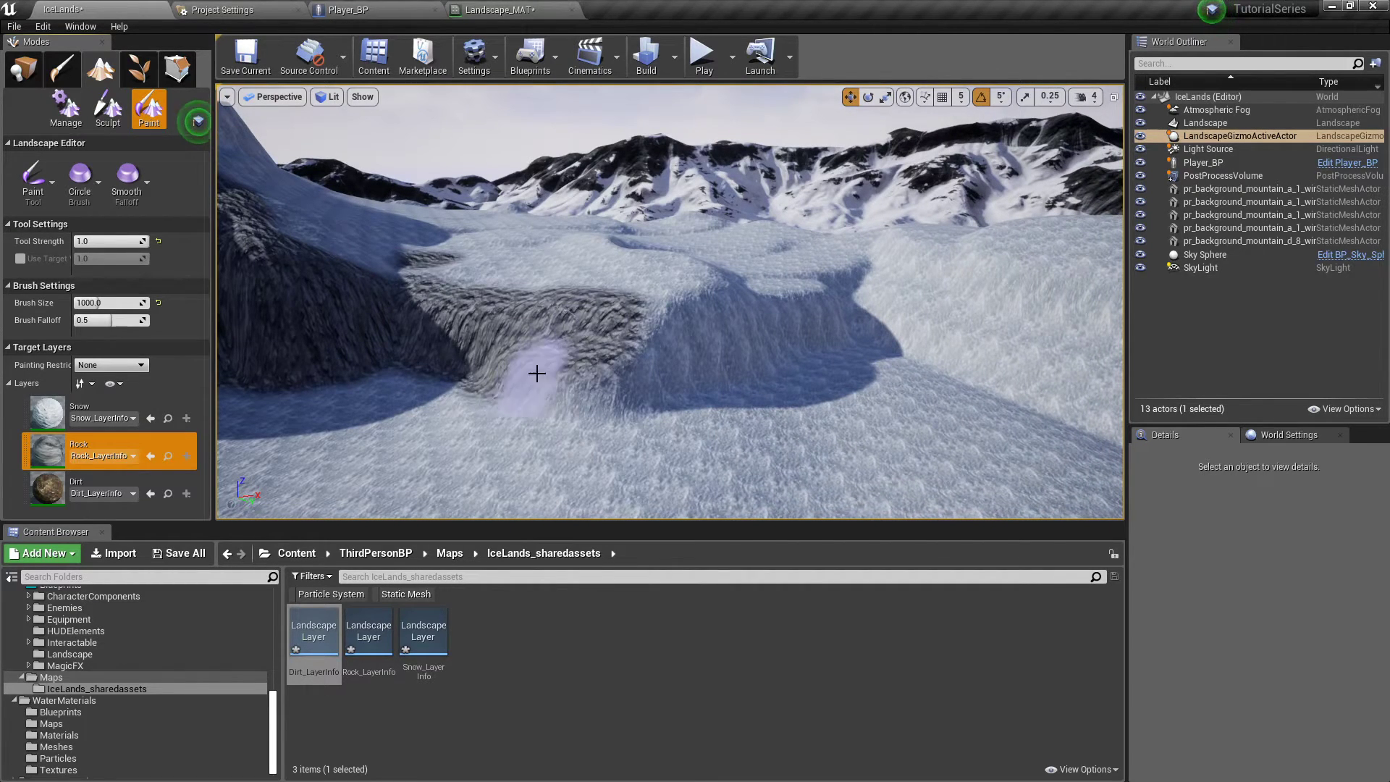
{"action": "right_click_drag", "start_coordinate": [968, 325], "coordinate": [894, 299]}
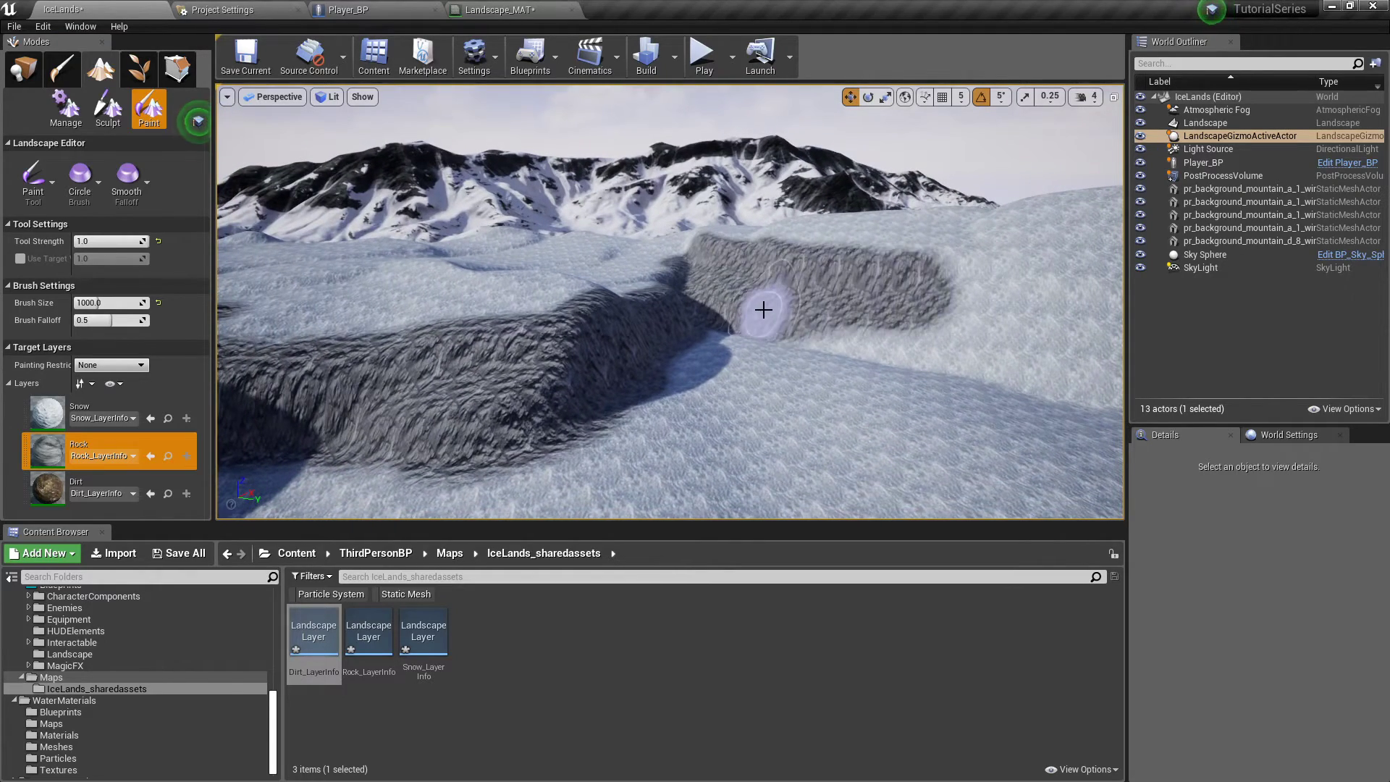
{"action": "right_click_drag", "start_coordinate": [764, 310], "coordinate": [624, 310]}
{"action": "right_click_drag", "start_coordinate": [918, 289], "coordinate": [674, 293]}
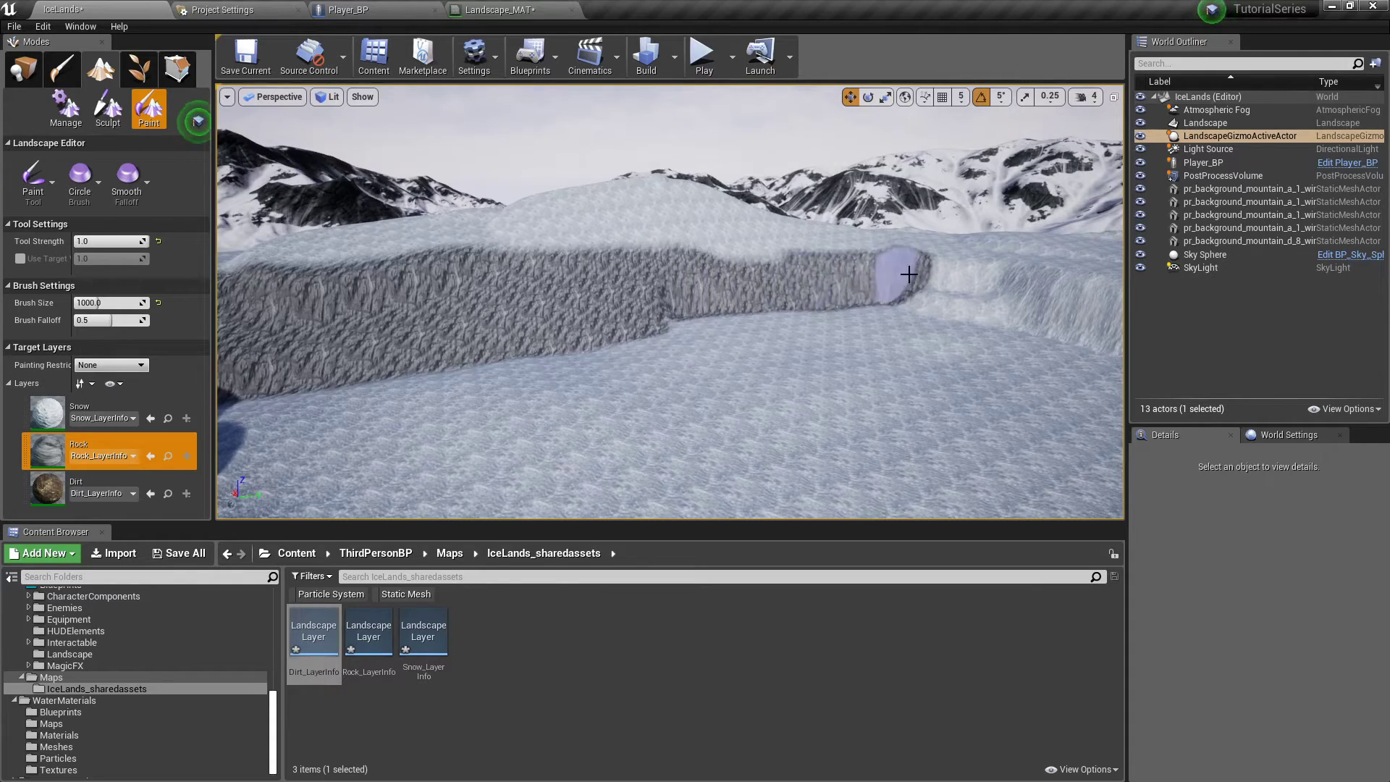
- Continue the Rock layer along the cliff walls enclosing the snow plain, up to the ledge at its outer edge
{"action": "right_click_drag", "start_coordinate": [817, 267], "coordinate": [696, 258]}
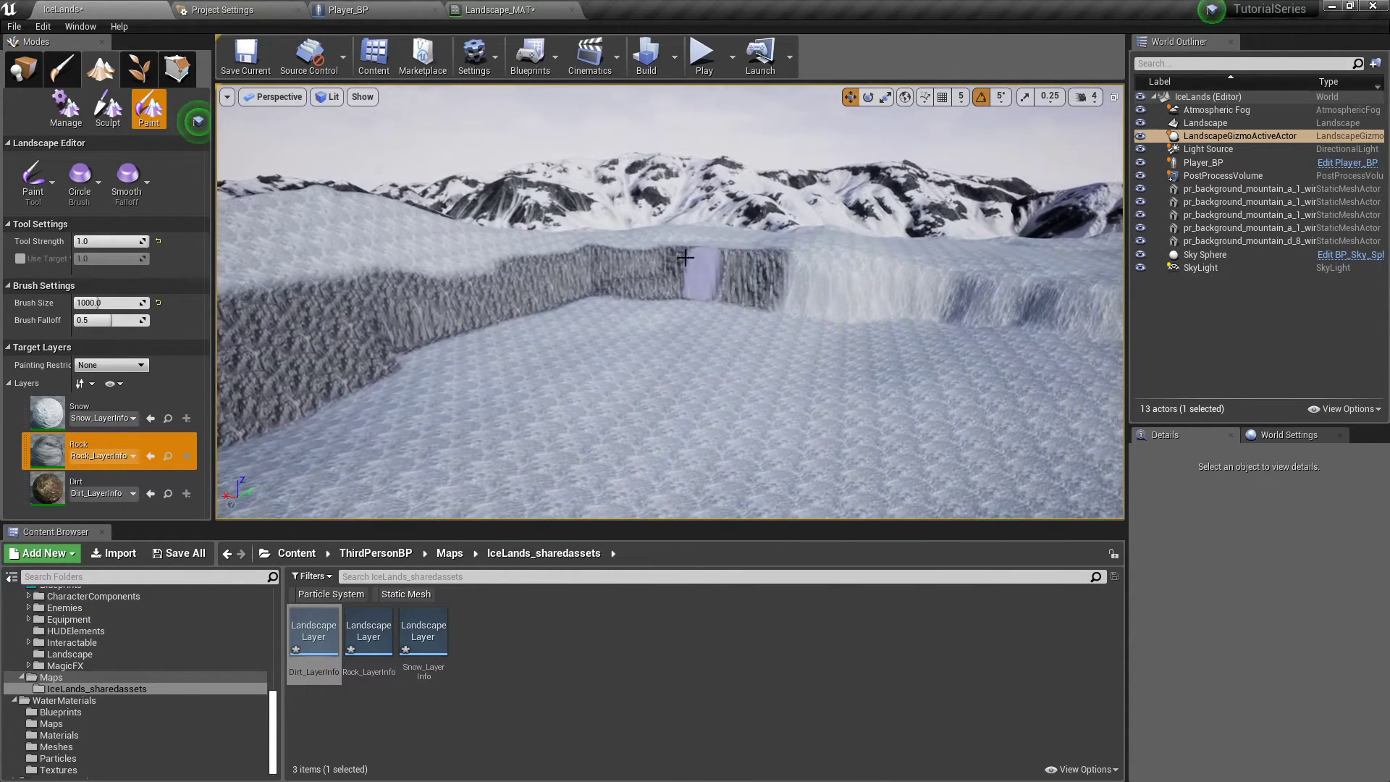
{"action": "mouse_move", "coordinate": [910, 300]}
{"action": "right_mouse_down"}
{"action": "mouse_move", "coordinate": [932, 301]}
{"action": "mouse_move", "coordinate": [839, 311]}
{"action": "mouse_move", "coordinate": [764, 279]}
{"action": "mouse_move", "coordinate": [696, 288]}
{"action": "right_mouse_up"}
{"action": "right_click_drag", "start_coordinate": [890, 294], "coordinate": [587, 306]}
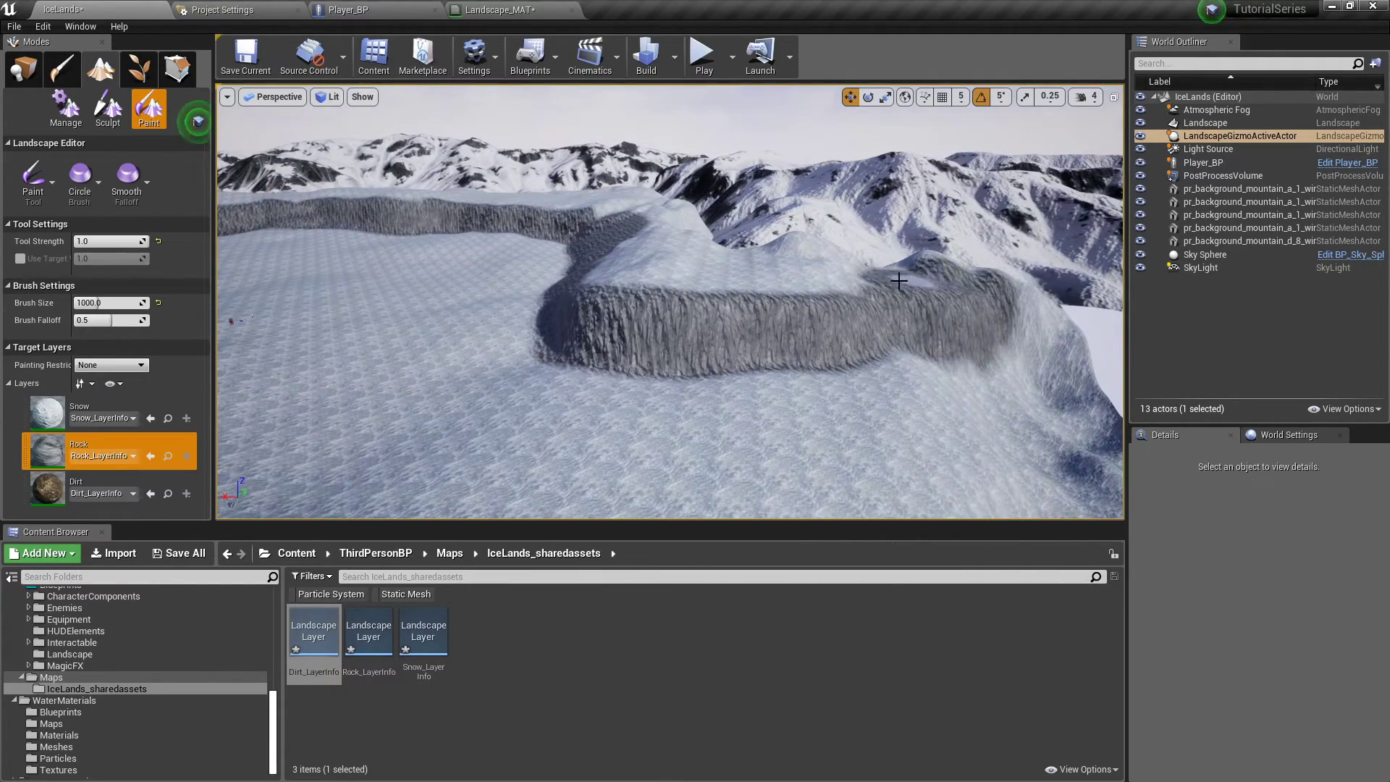
{"action": "mouse_move", "coordinate": [668, 289]}
{"action": "right_mouse_down"}
{"action": "mouse_move", "coordinate": [499, 286]}
{"action": "mouse_move", "coordinate": [442, 254]}
{"action": "right_mouse_up"}
{"action": "right_click_drag", "start_coordinate": [670, 301], "coordinate": [650, 122]}
- Play-test the level, running and jumping the character around the snow plain to inspect the painted cliffs and snow texture from ground level
{"action": "left_click", "coordinate": [703, 65]}
{"action": "key", "text": "w"}
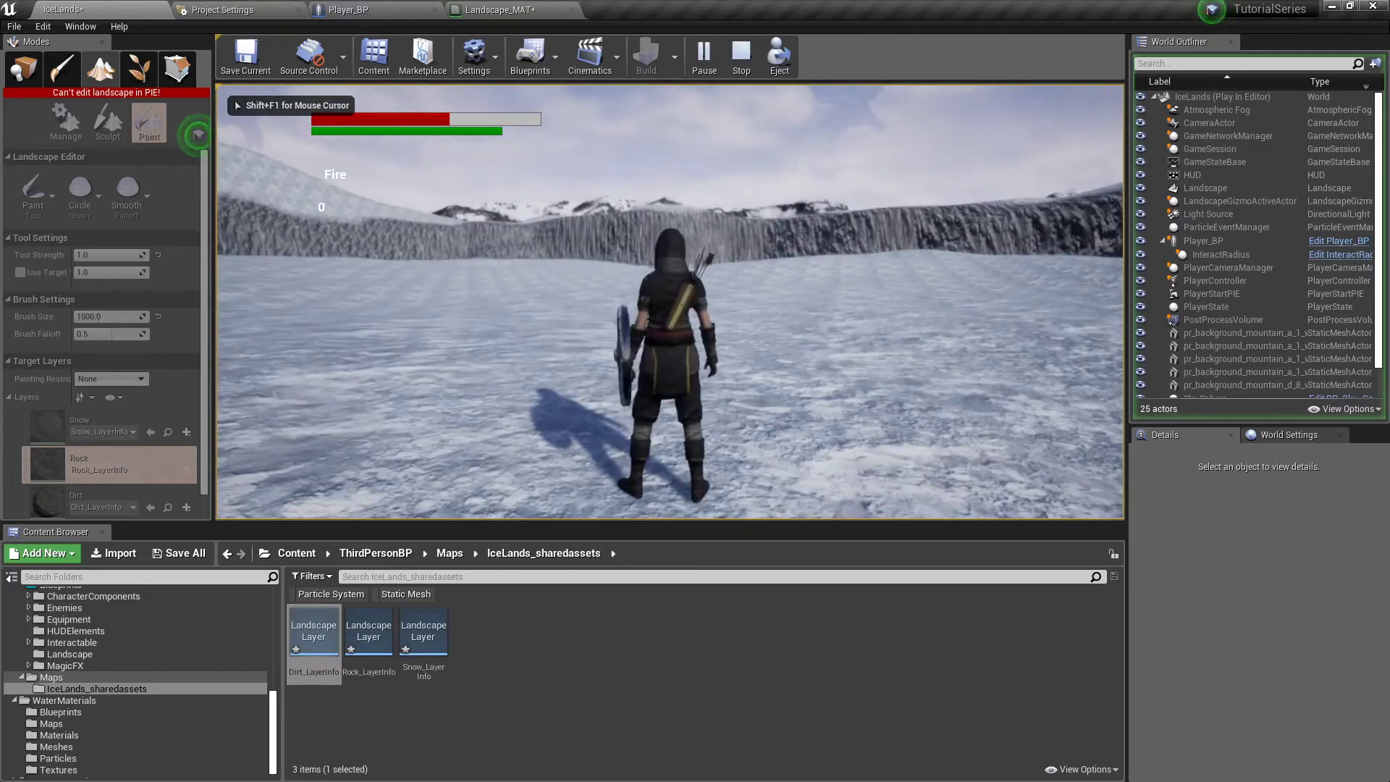
{"action": "key", "text": "w"}
{"action": "key", "text": "d"}
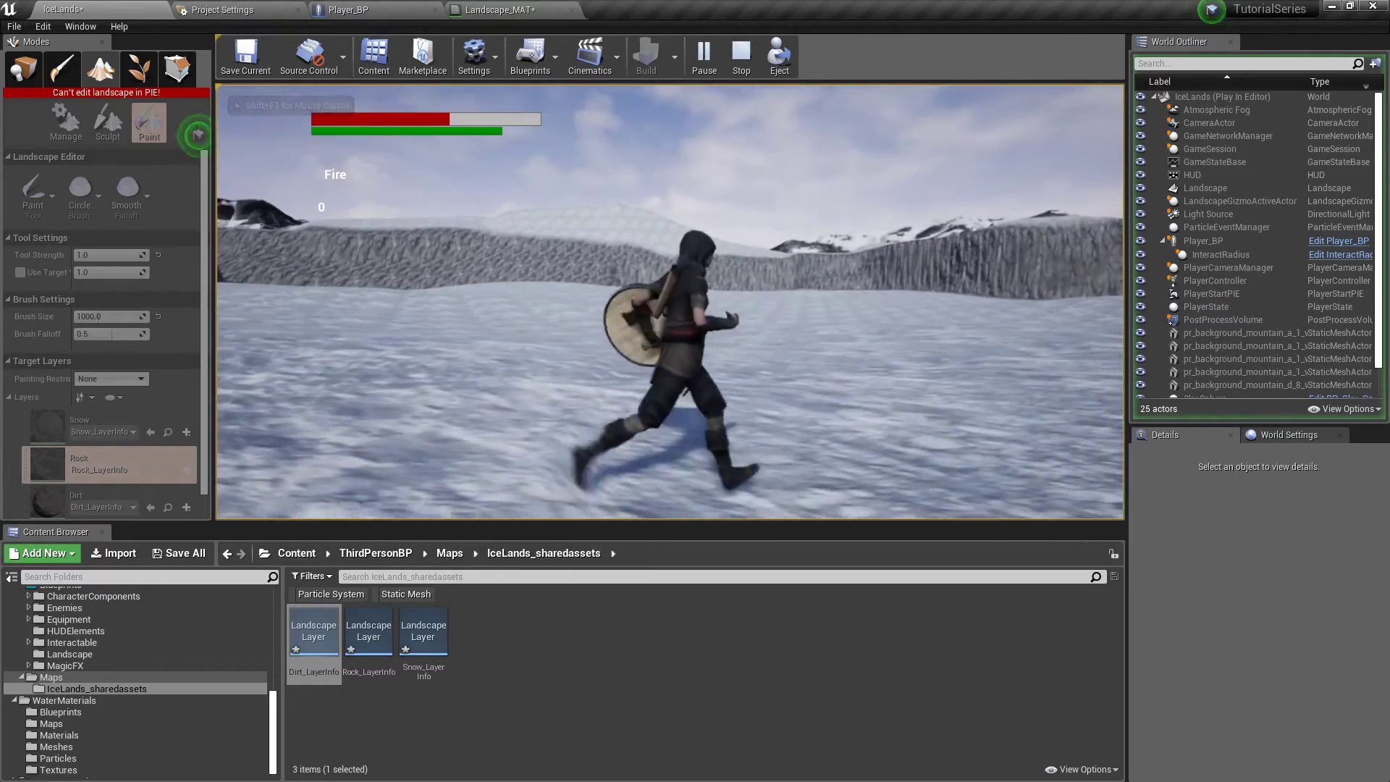
{"action": "key", "text": "w"}
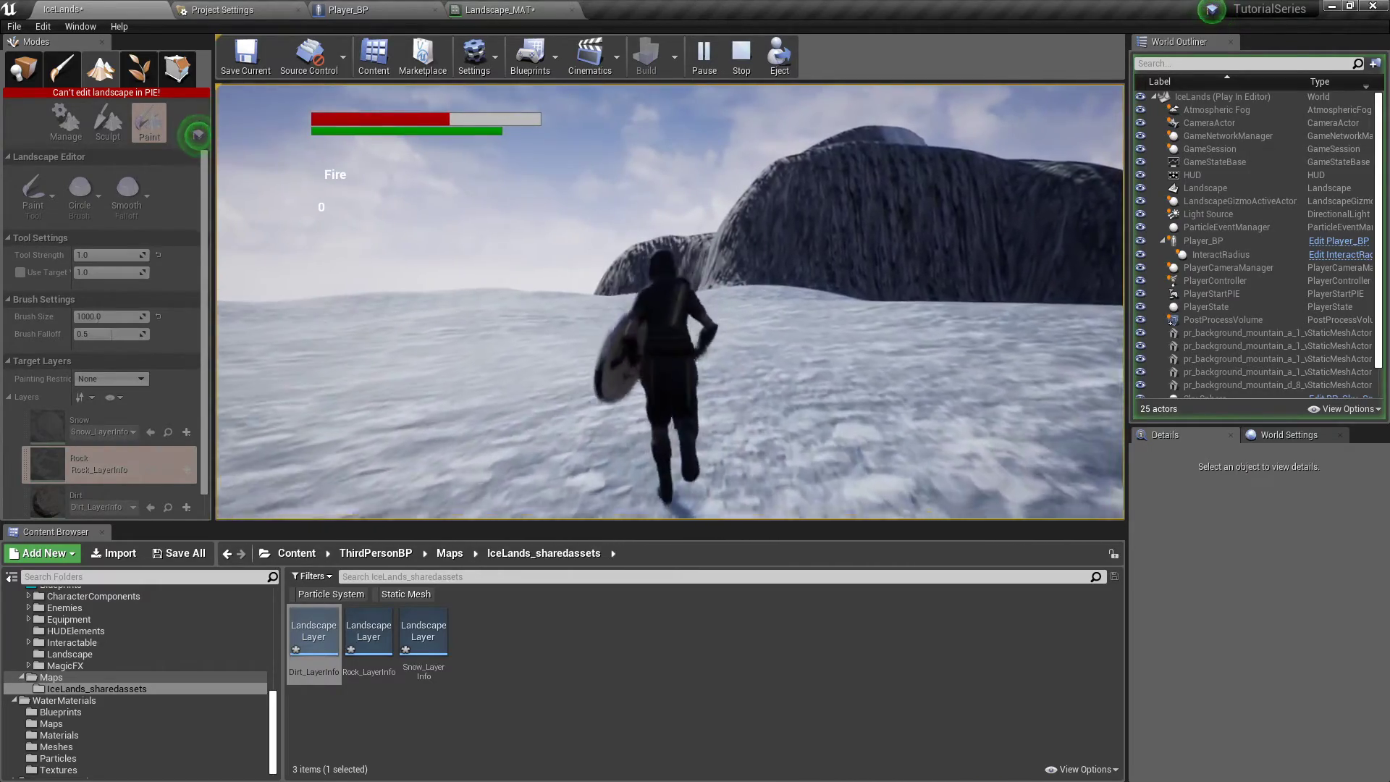
{"action": "key", "text": "d"}
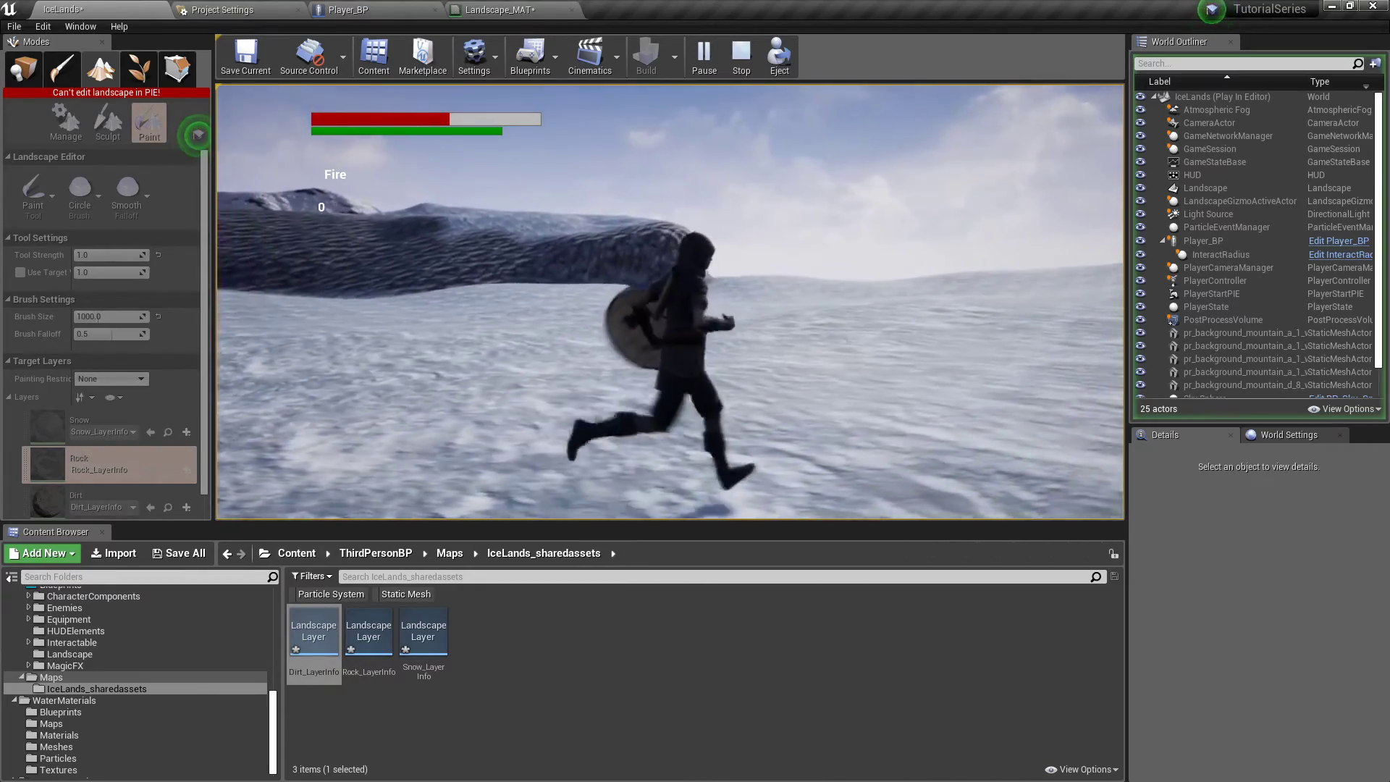
{"action": "key", "text": "w"}
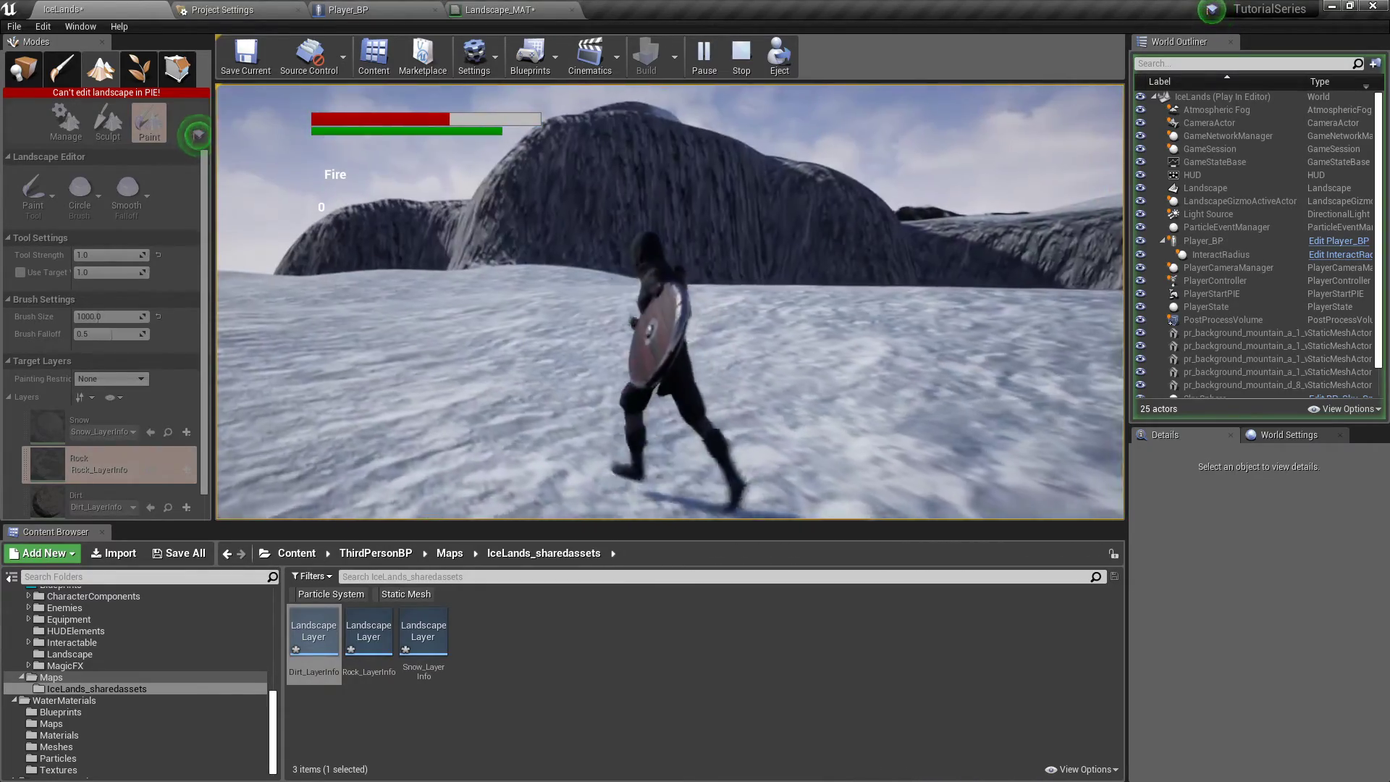
{"action": "key", "text": "space"}
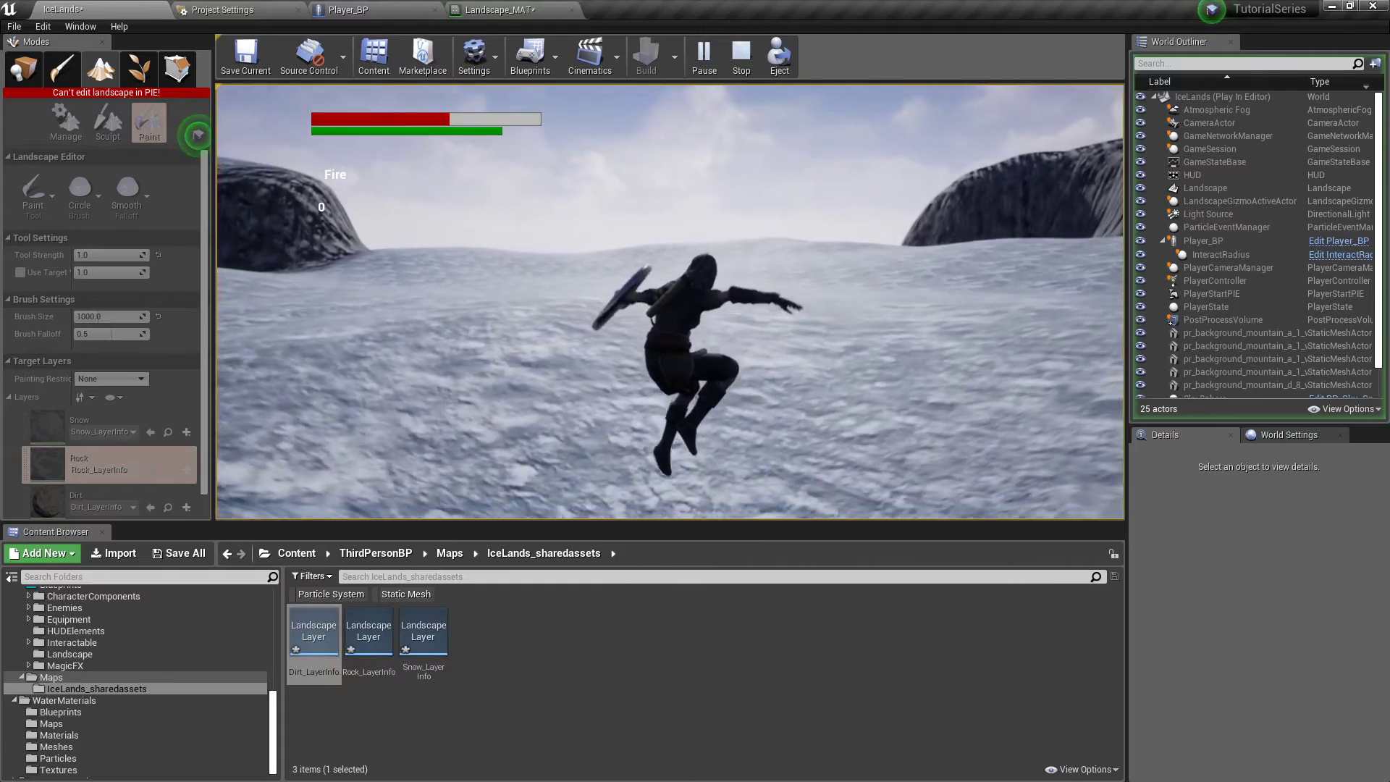
{"action": "key", "text": "d"}
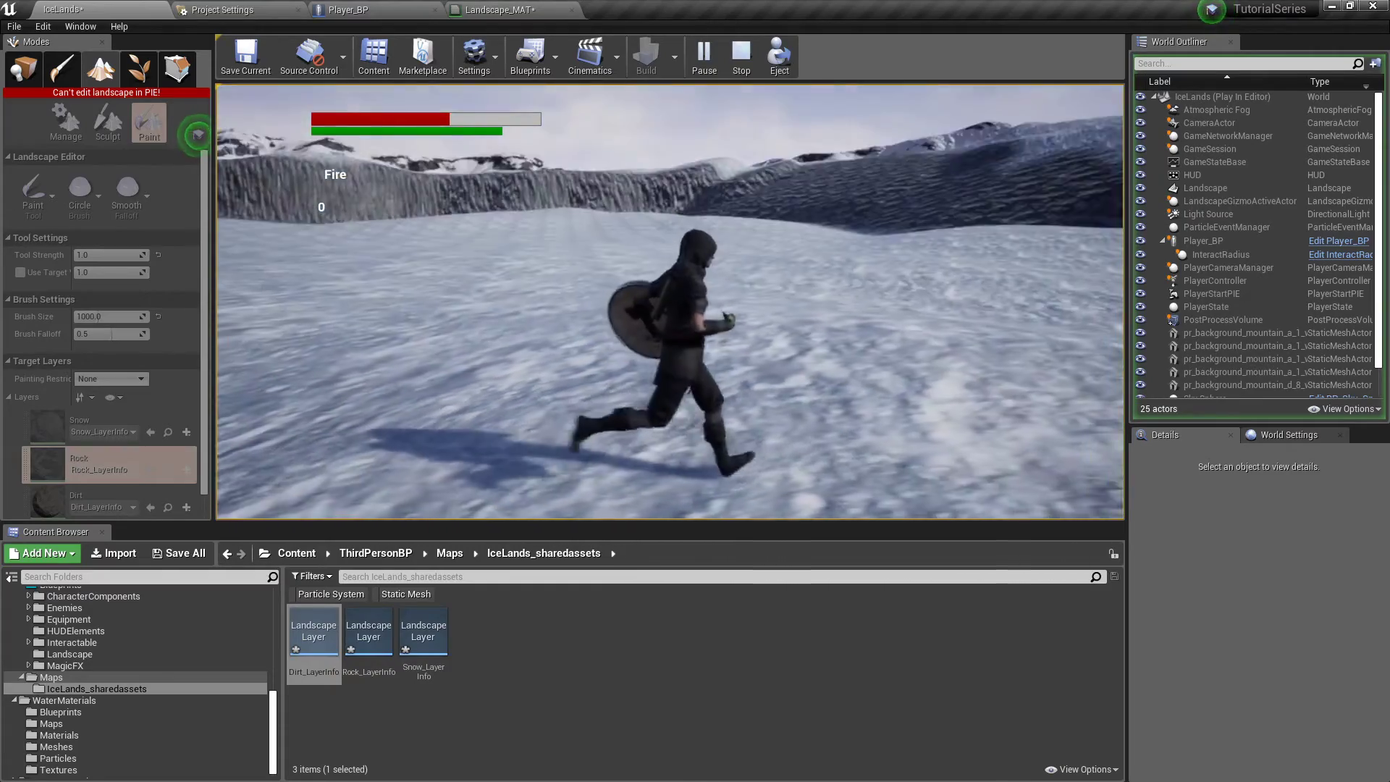
{"action": "key", "text": "s"}
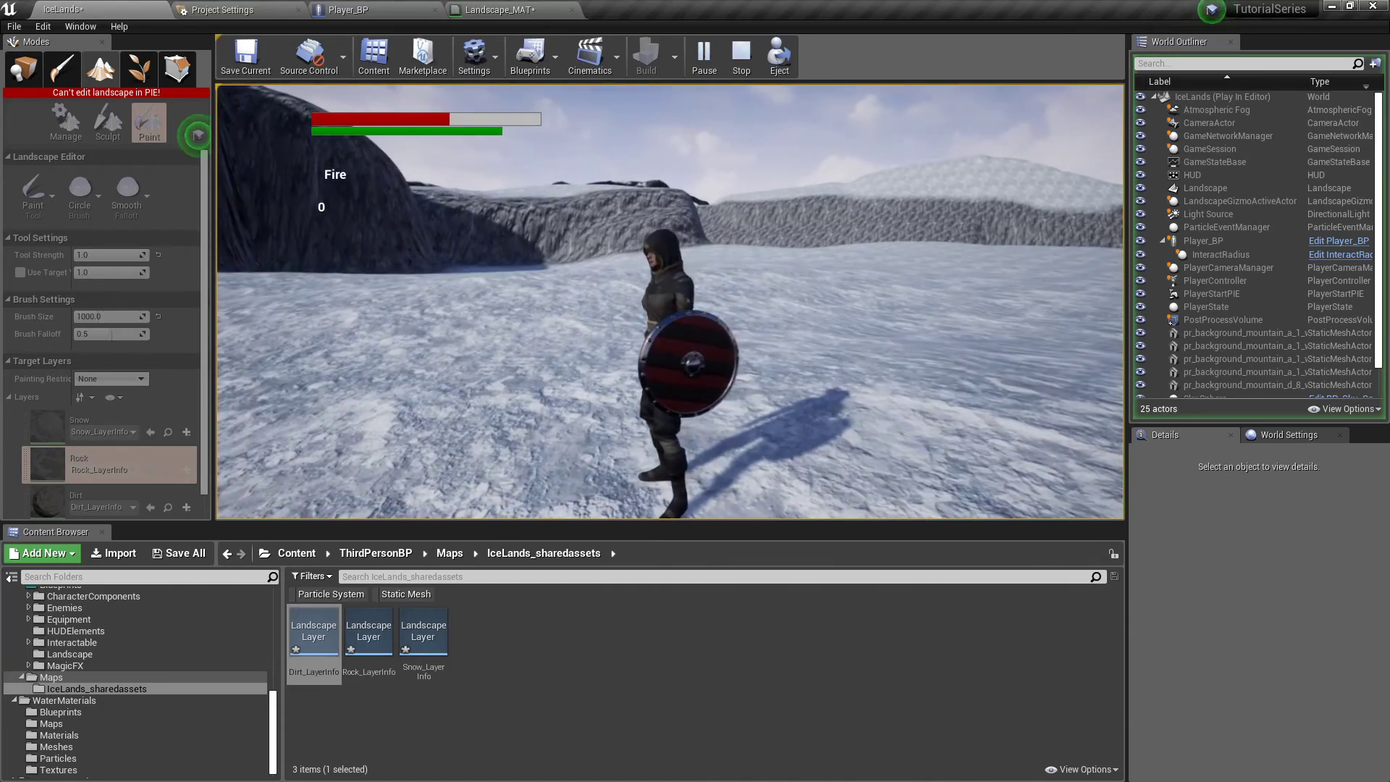
{"action": "key", "text": "w"}
{"action": "key", "text": "a"}
{"action": "key", "text": "w"}
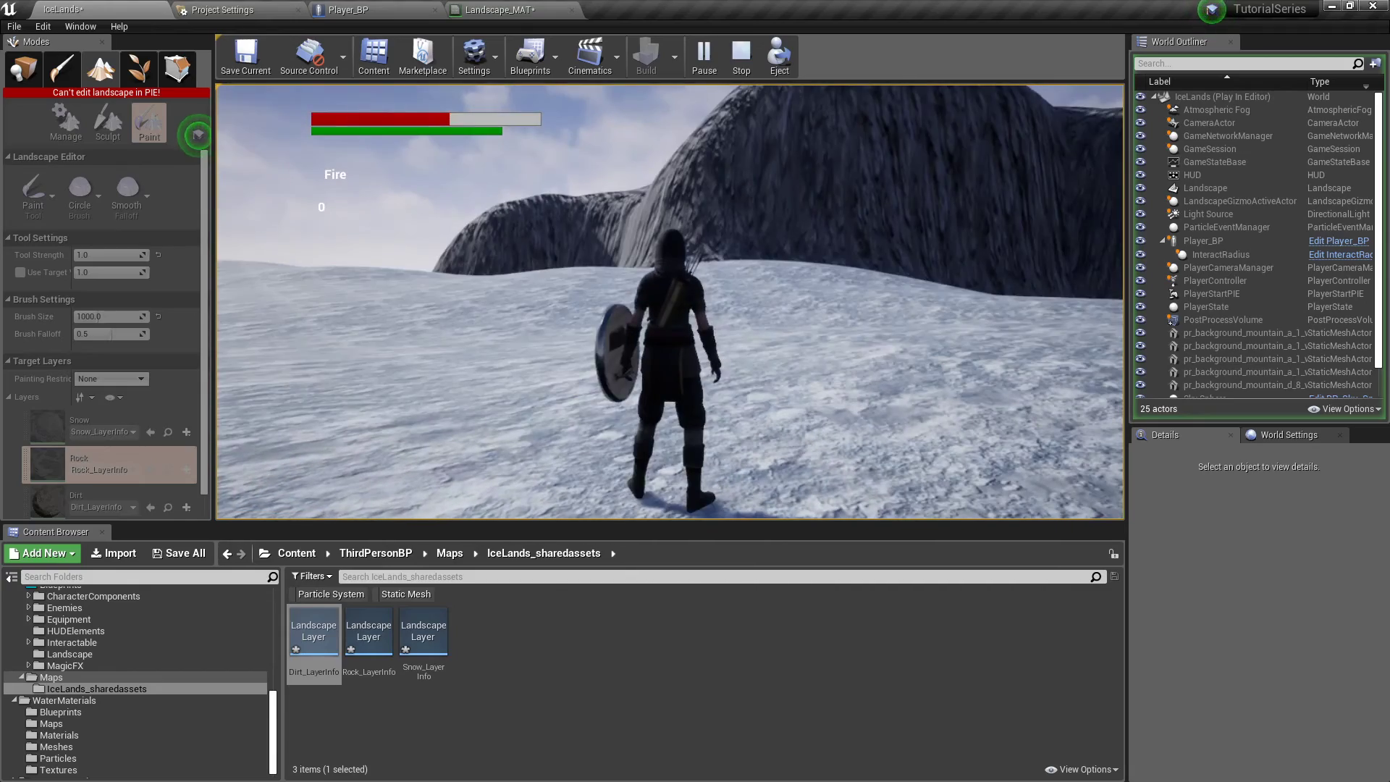
{"action": "key", "text": "s"}
{"action": "key", "text": "d"}
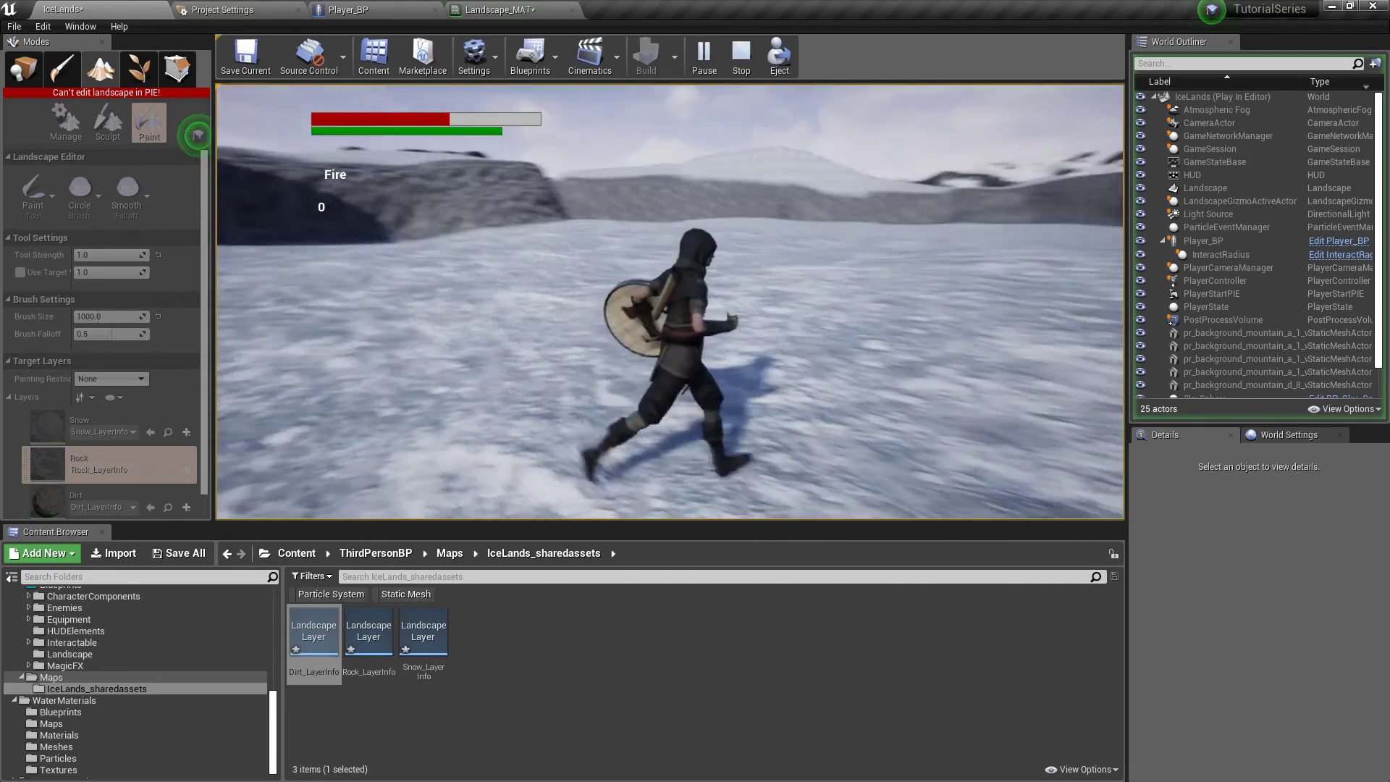
{"action": "key", "text": "w"}
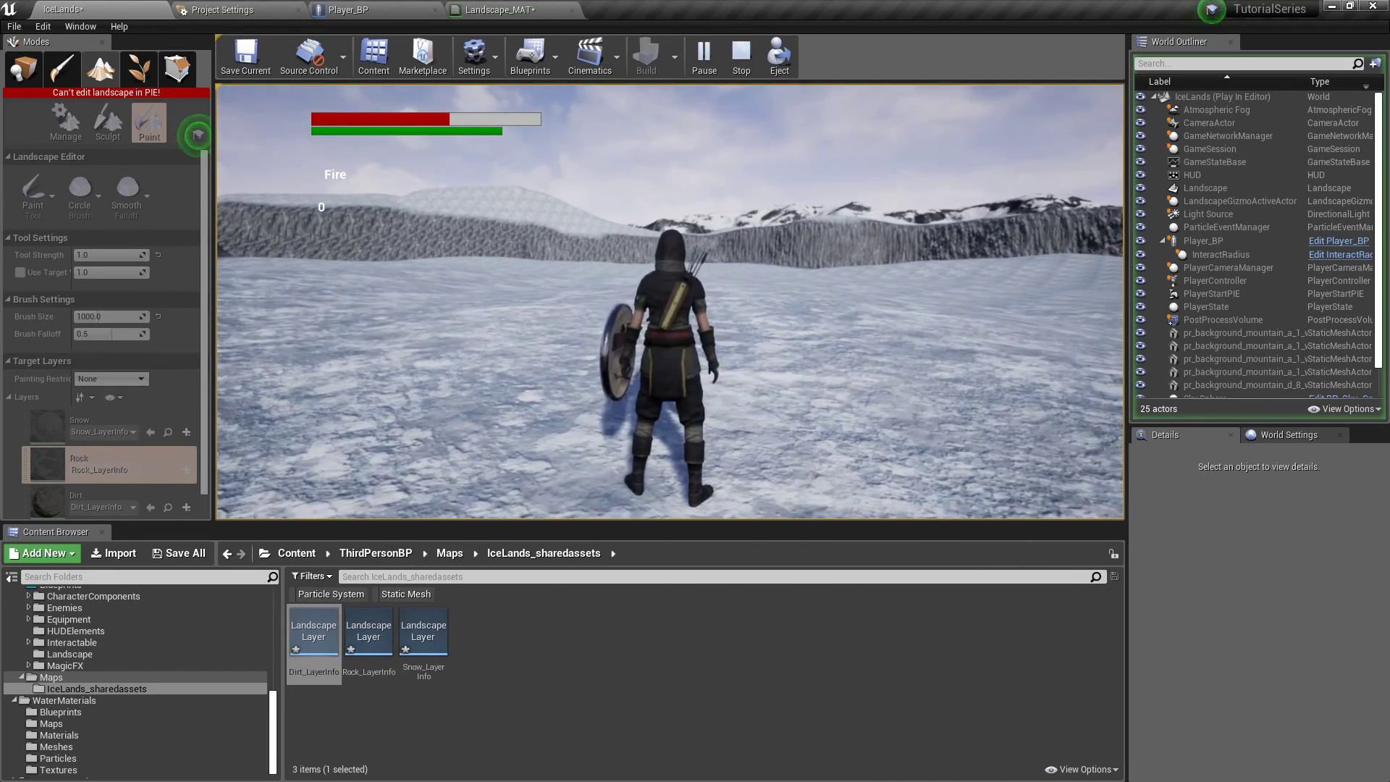